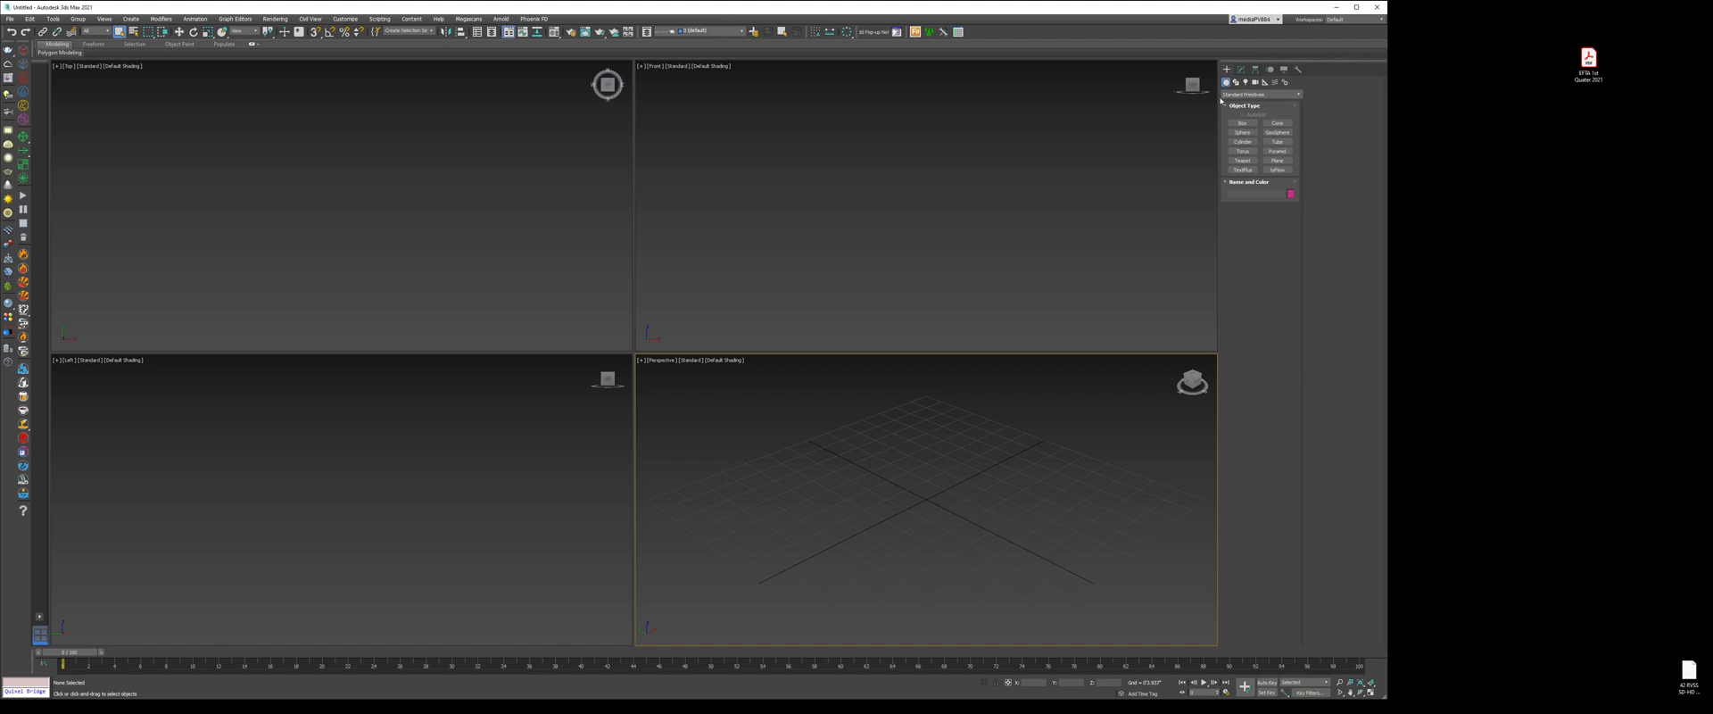
left_click(1249, 94)
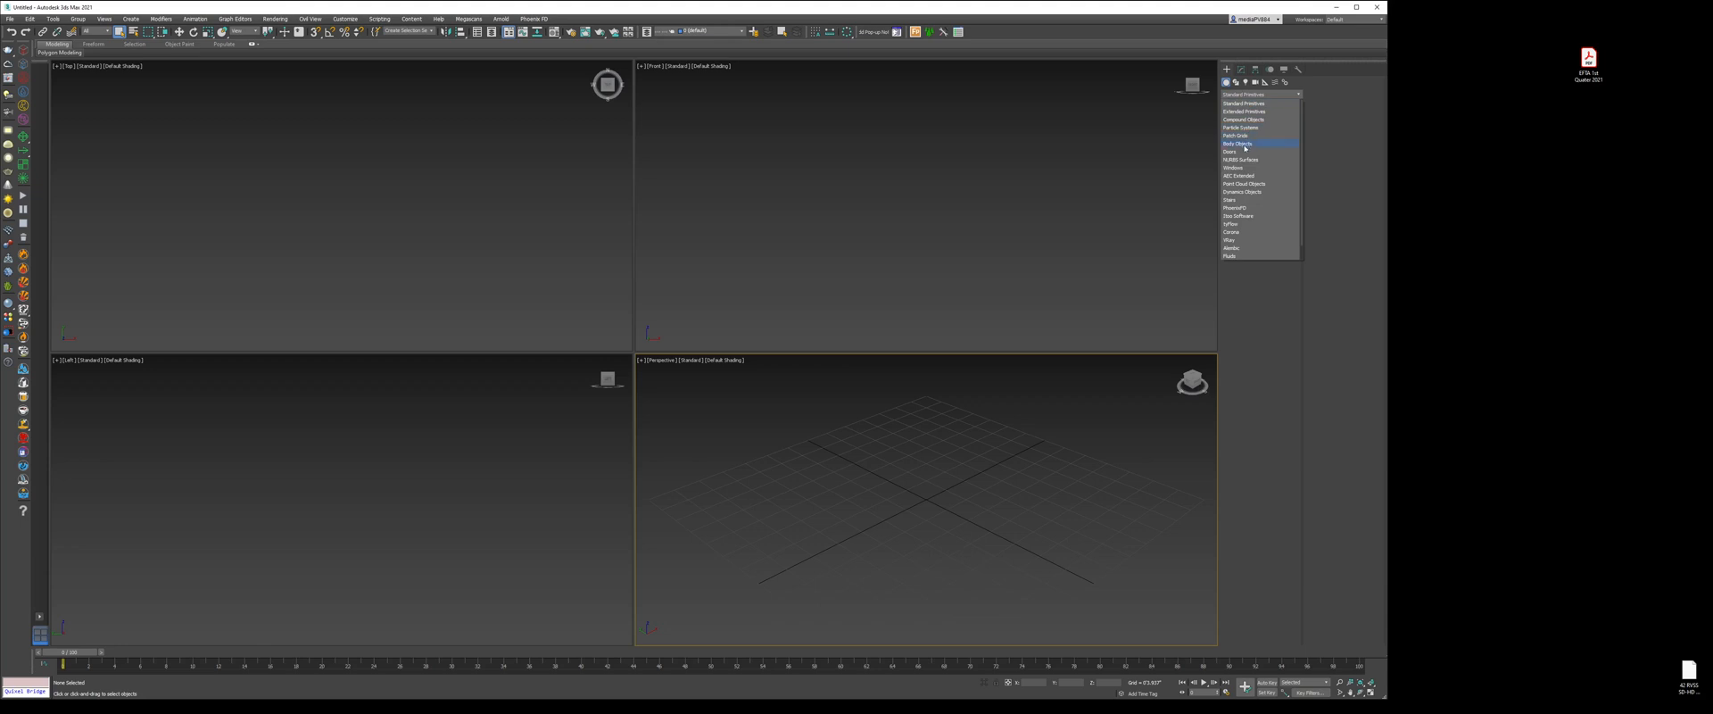
scroll(1254, 245, "down", 1)
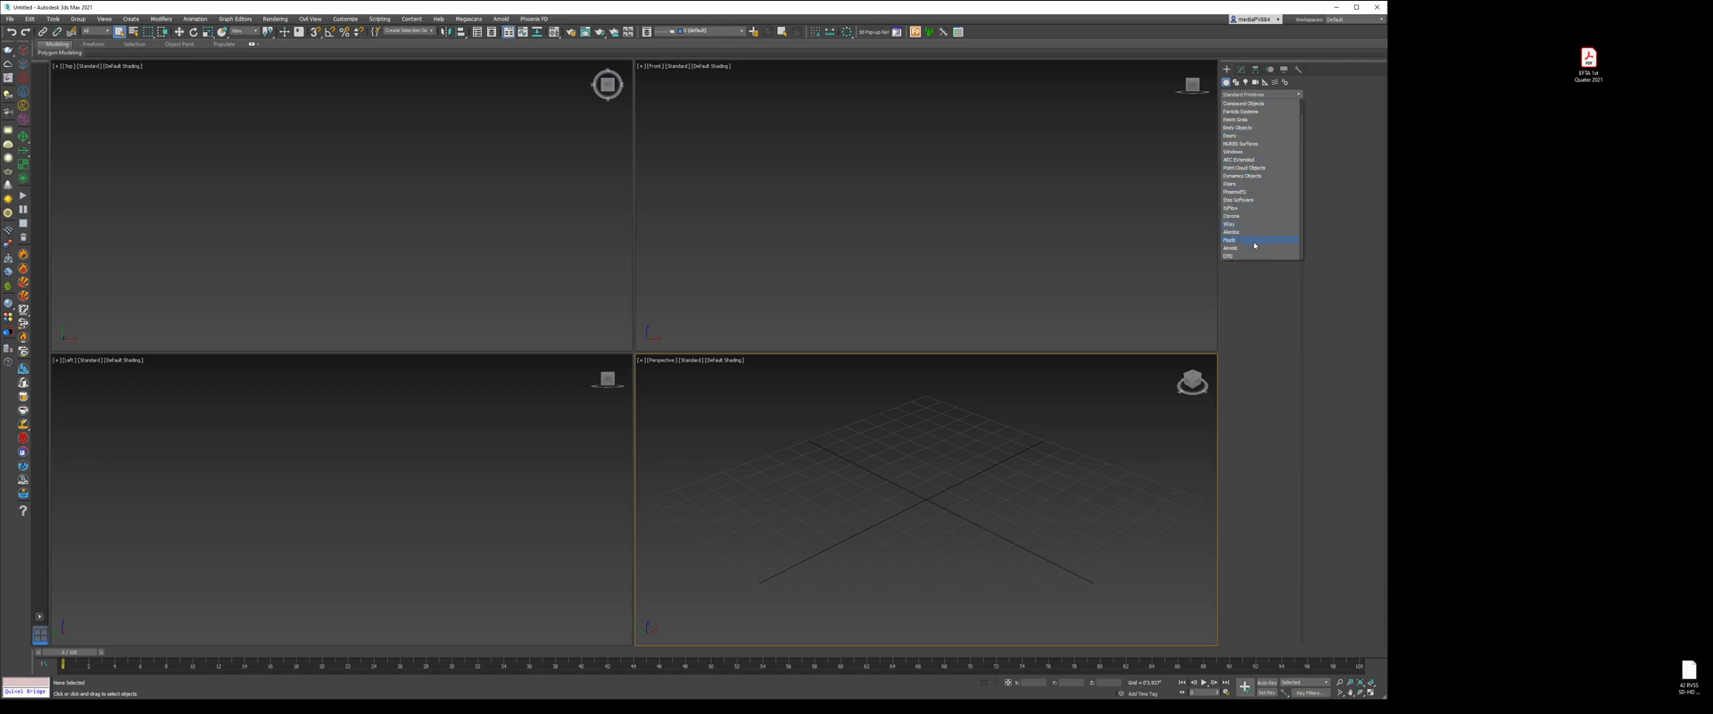
scroll(1255, 250, "up", 1)
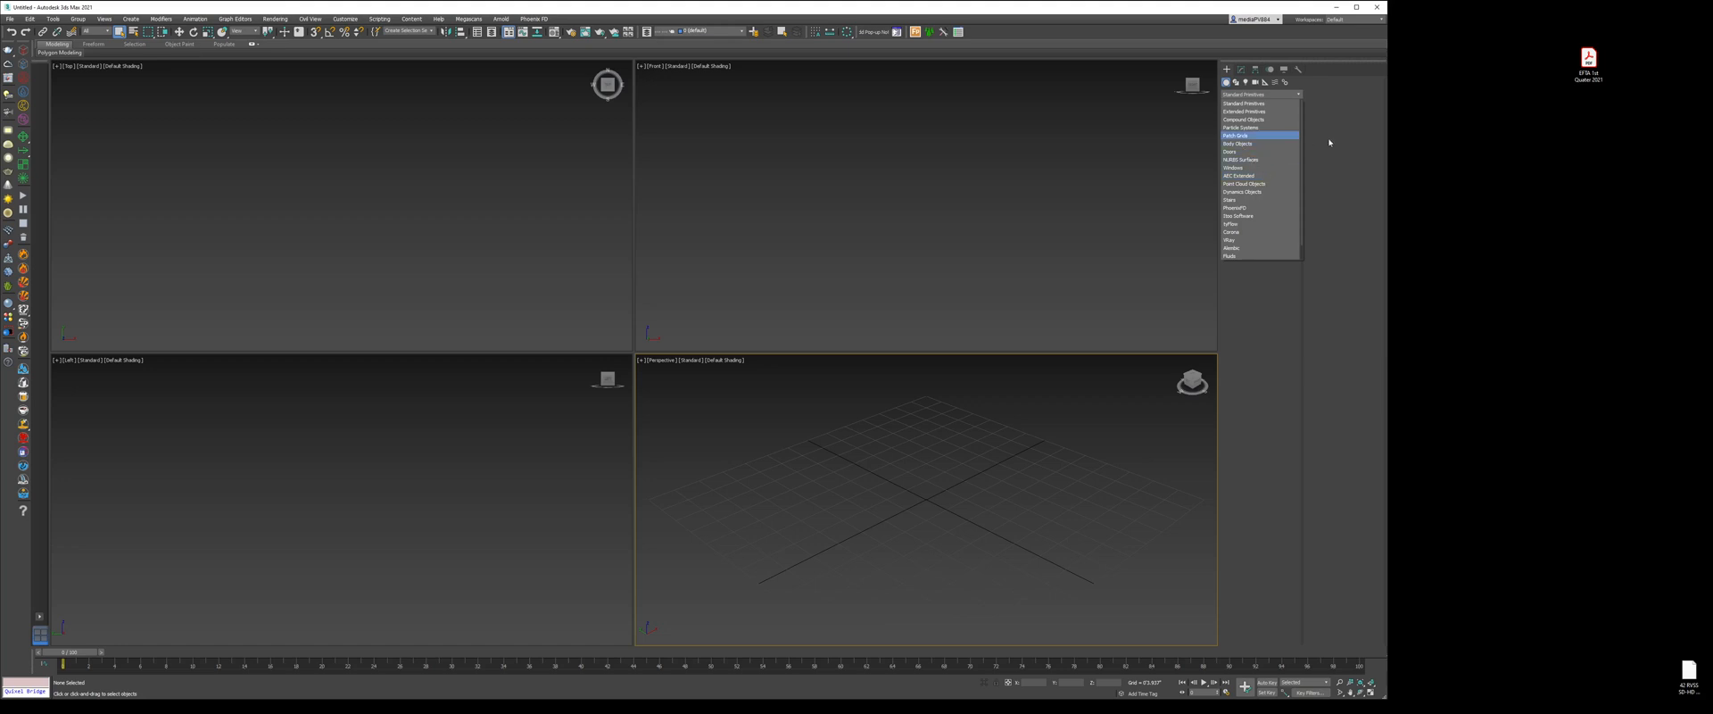
left_click(1269, 103)
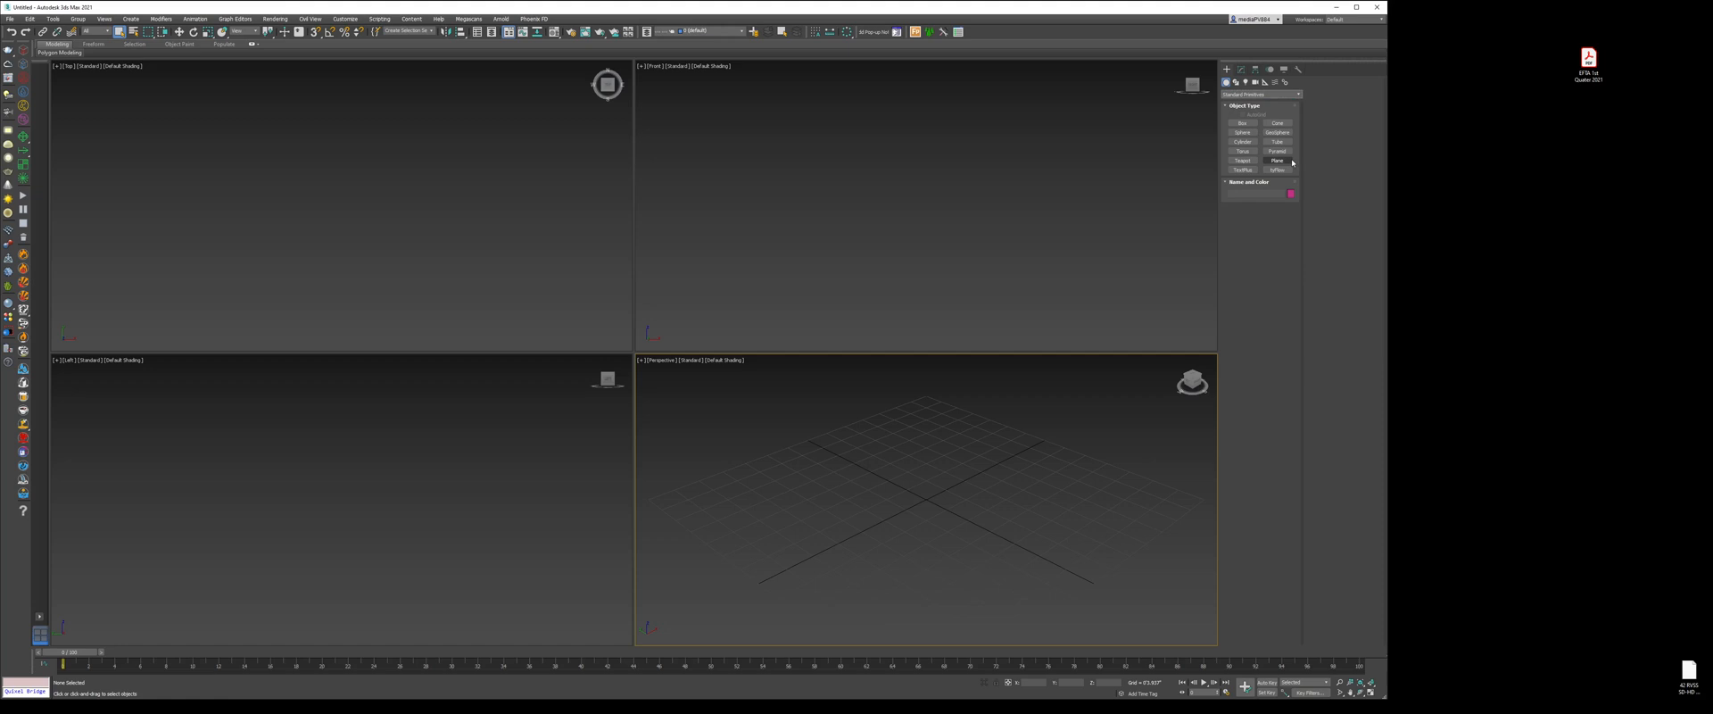
- Draw a trial plane across the grid in the perspective view and delete it
left_click(1290, 161)
scroll(848, 452, "down", 6)
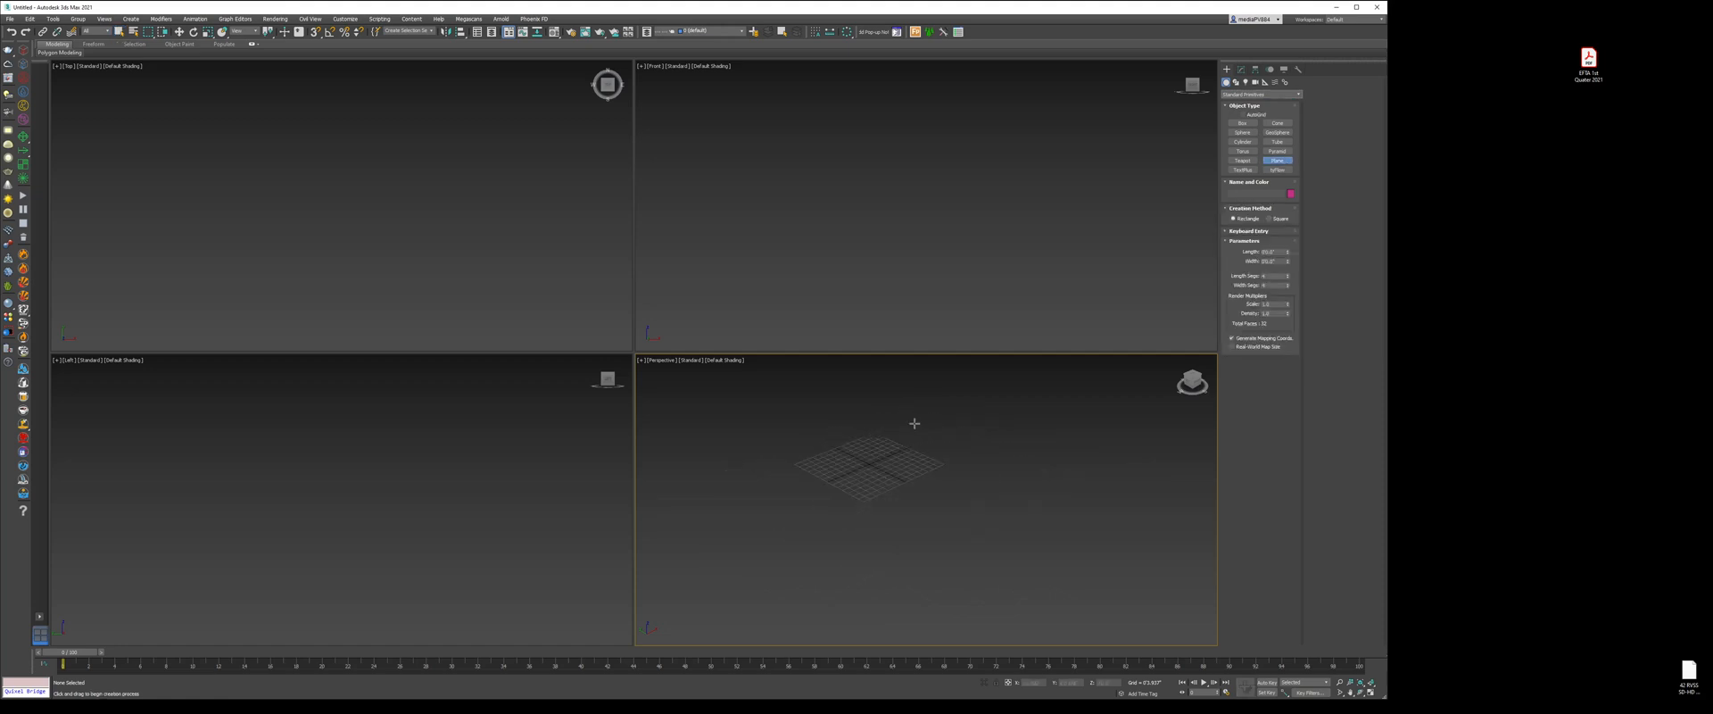
left_click_drag(907, 404, 825, 570)
right_click(850, 492)
scroll(870, 482, "up", 3)
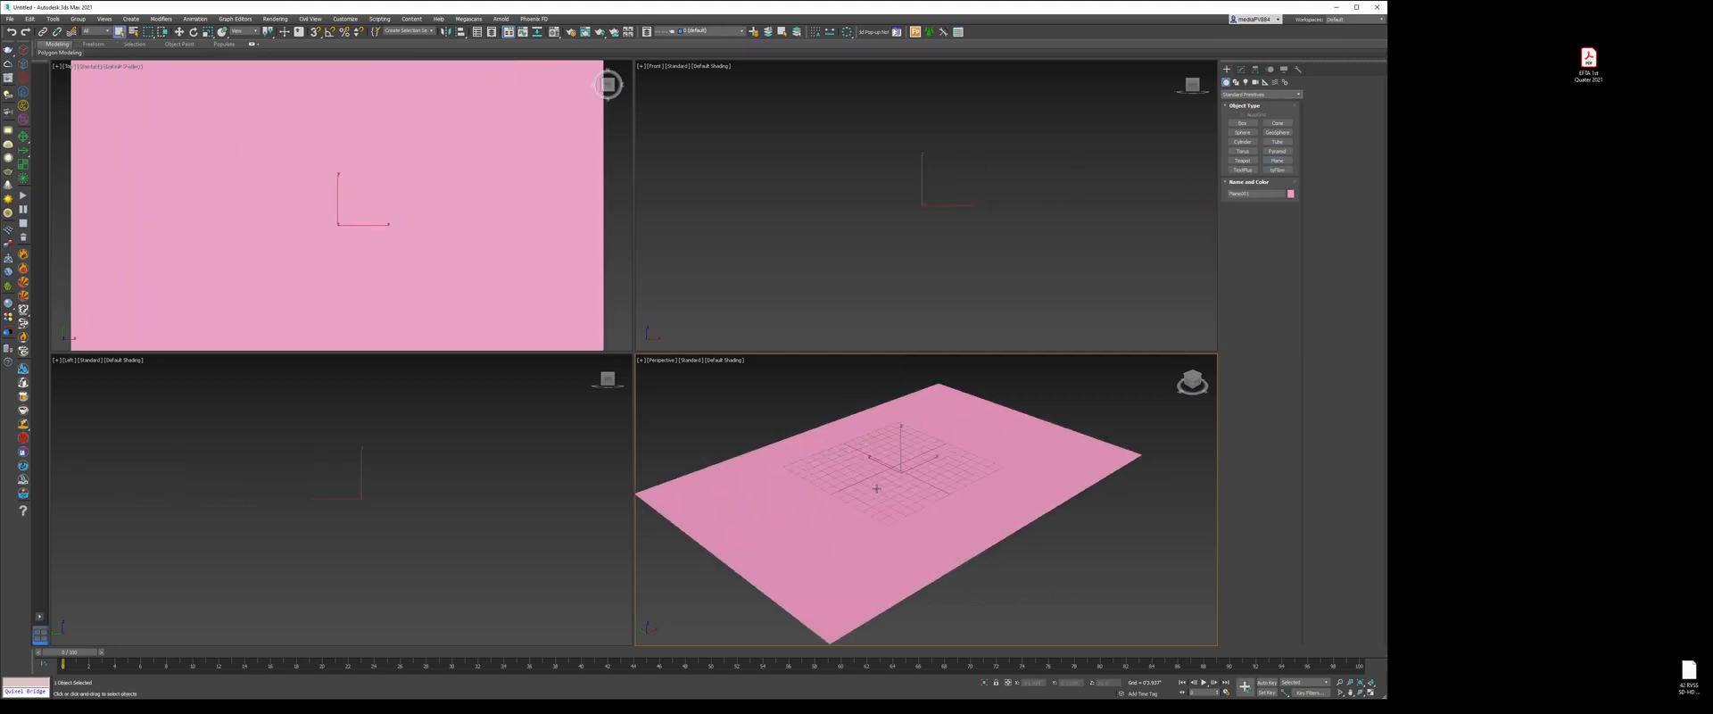
right_click(875, 478)
left_click(886, 489)
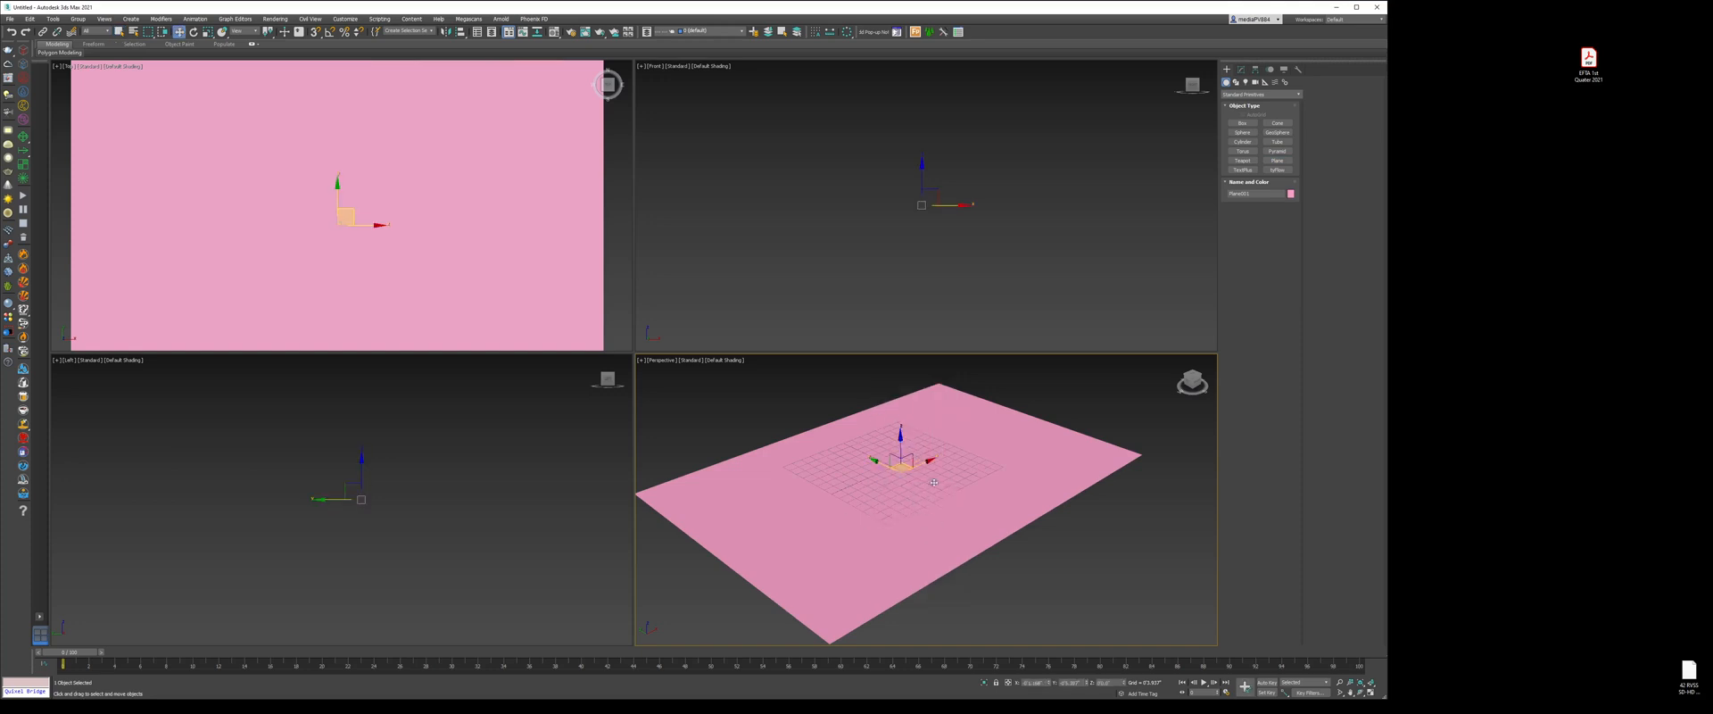
key("Delete")
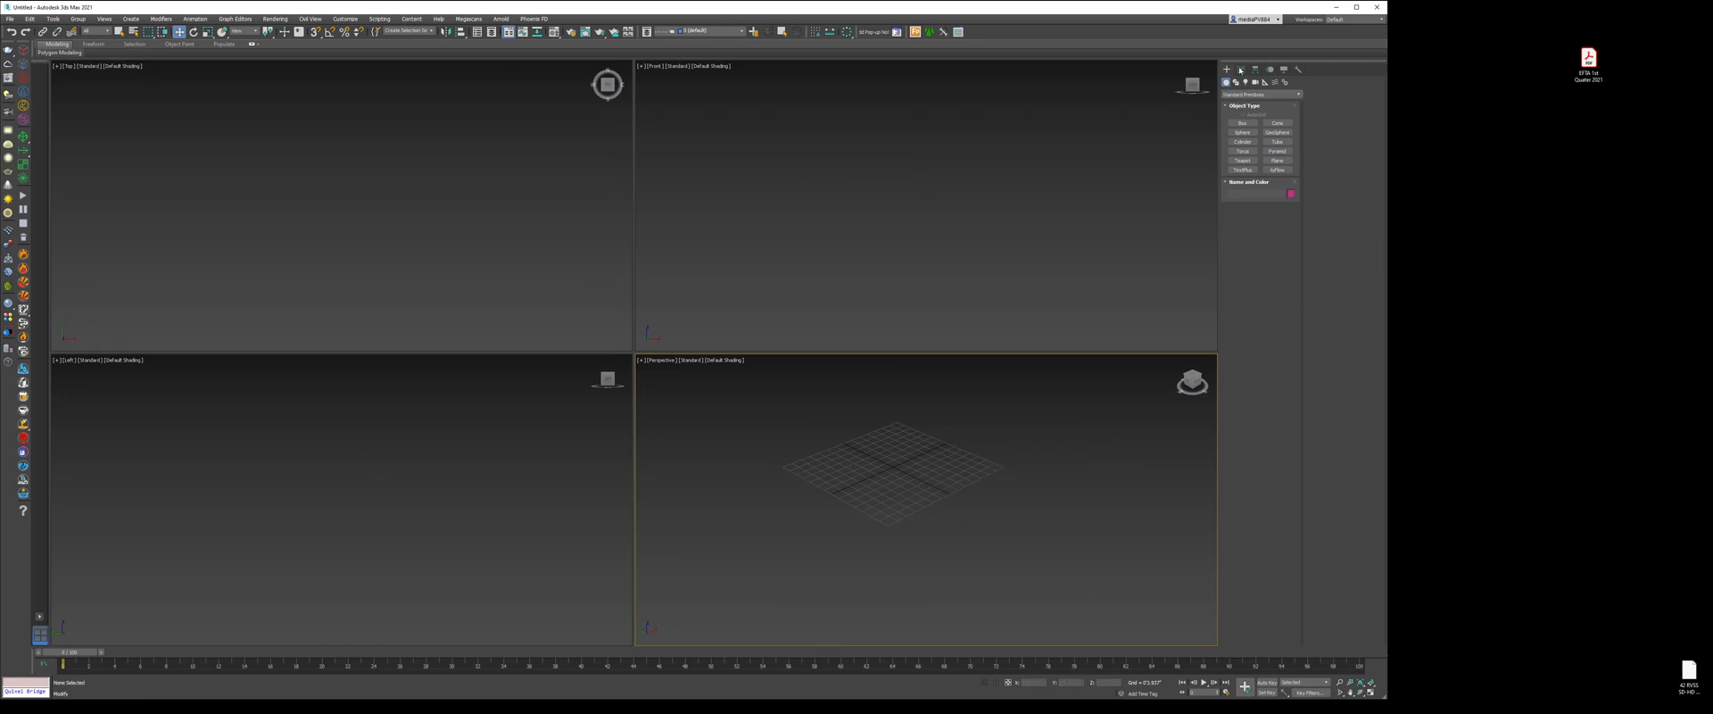
- Draw a rectangular Plane primitive over the grid in the perspective view and show its modifiable parameters
left_click(1241, 69)
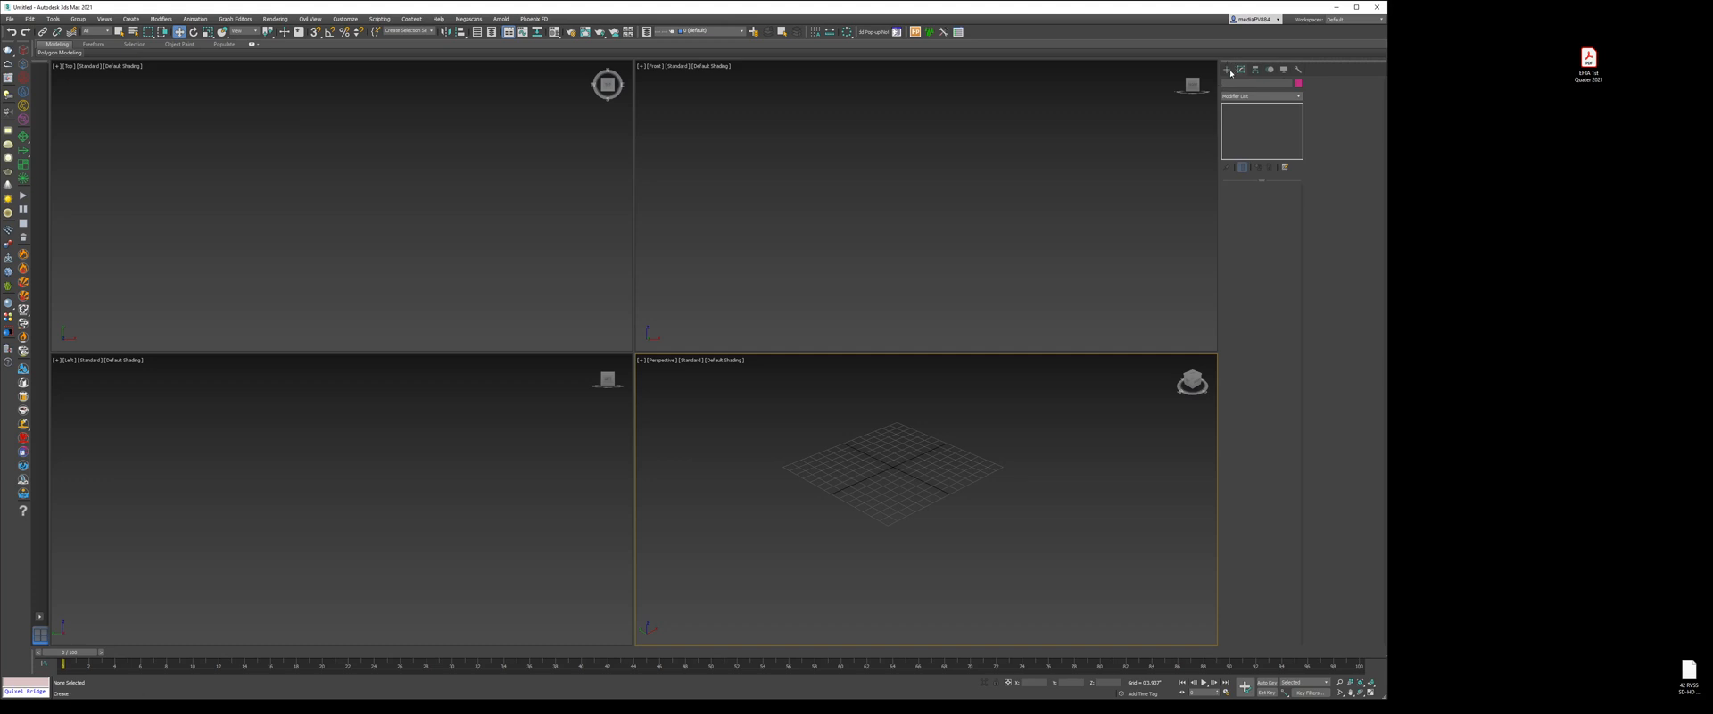
left_click(1228, 69)
left_click(1285, 160)
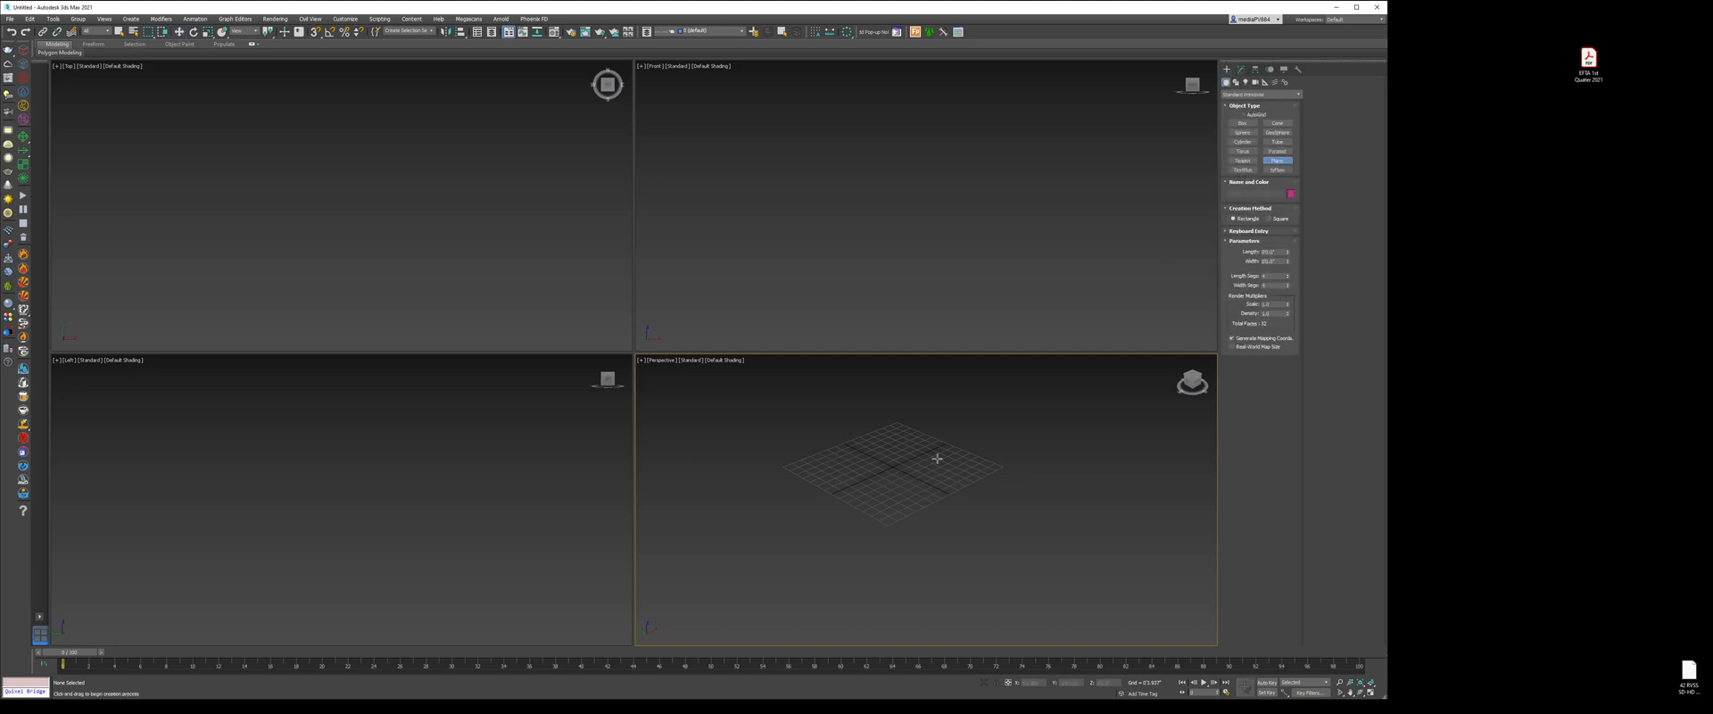
left_click_drag(910, 414, 830, 587)
left_click(1241, 70)
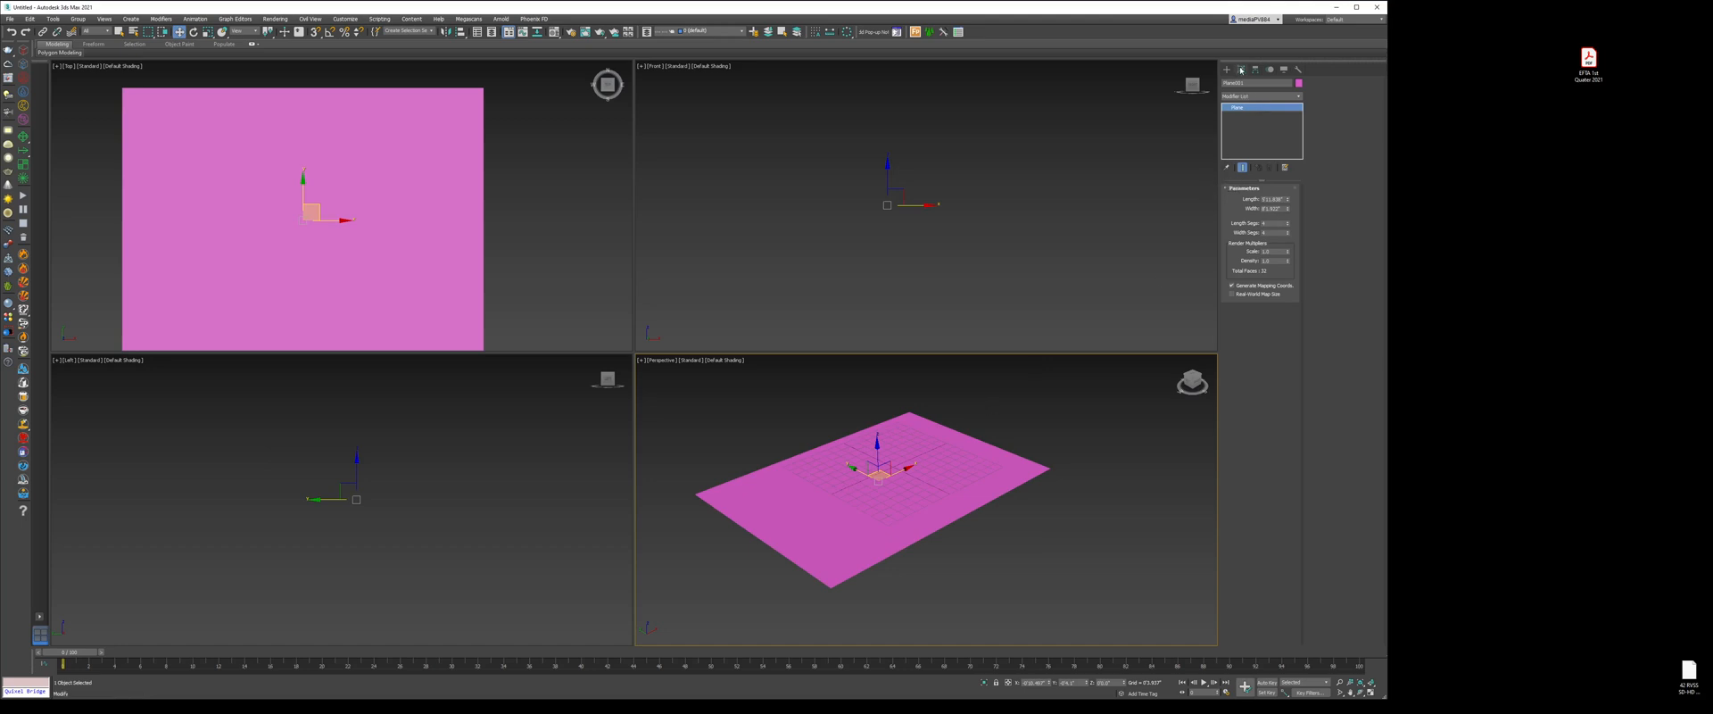
middle_click_drag(870, 434, 906, 446)
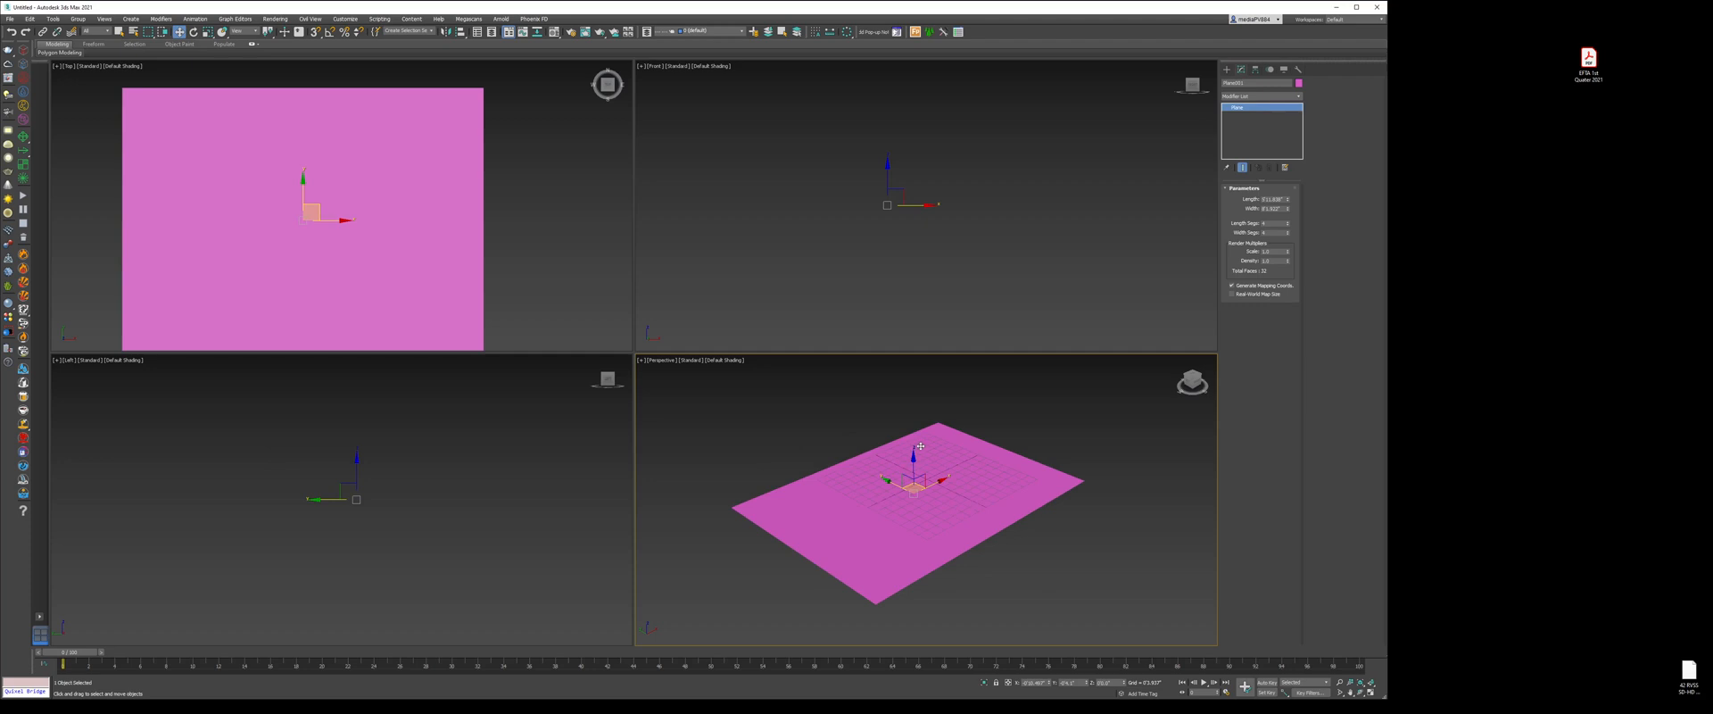
- Show edged faces in the perspective view and adjust the plane's length and width segments to a coarse grid
key("F4")
right_click(1288, 225)
right_click(1287, 237)
left_click_drag(1288, 237, 1287, 227)
left_click(1287, 232)
left_click(1287, 234)
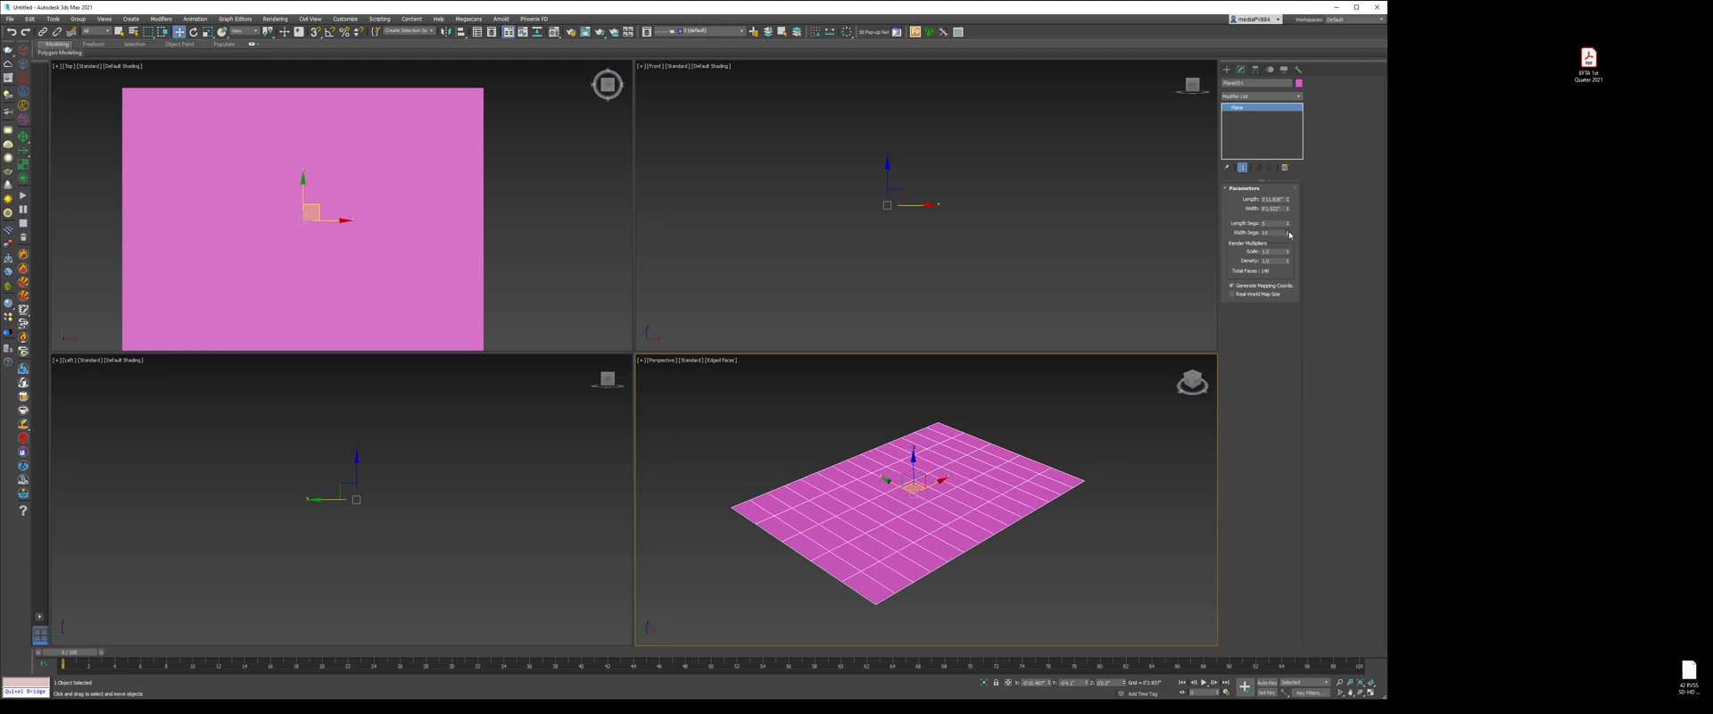
left_click(1287, 235)
left_click(1288, 234)
left_click(1287, 235)
left_click(1287, 235)
left_click(1288, 235)
- Add an Edit Poly modifier to the plane and convert the object to an Editable Poly
left_click(1260, 97)
left_click(1271, 97)
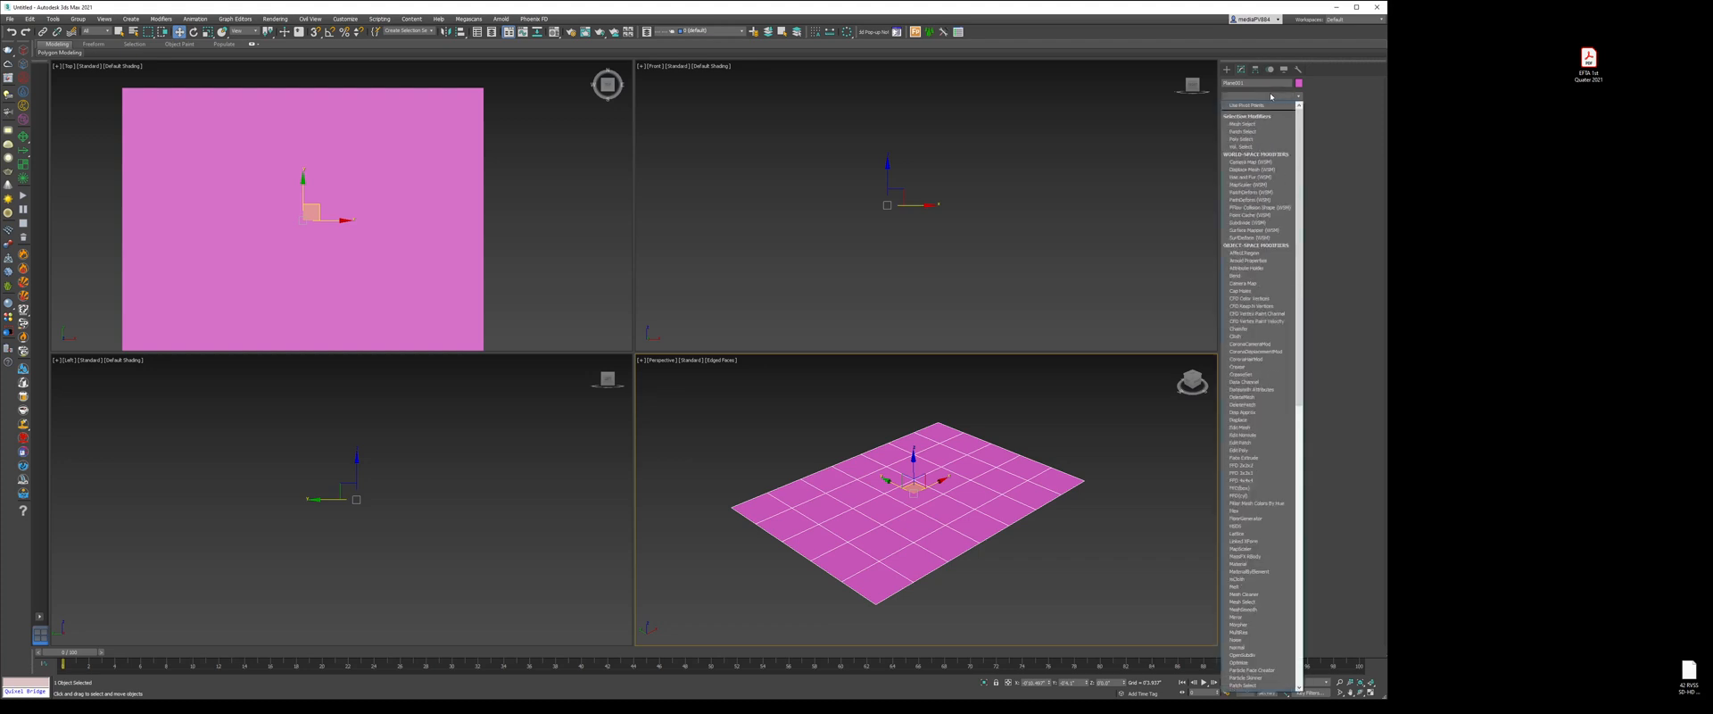
left_click(1258, 128)
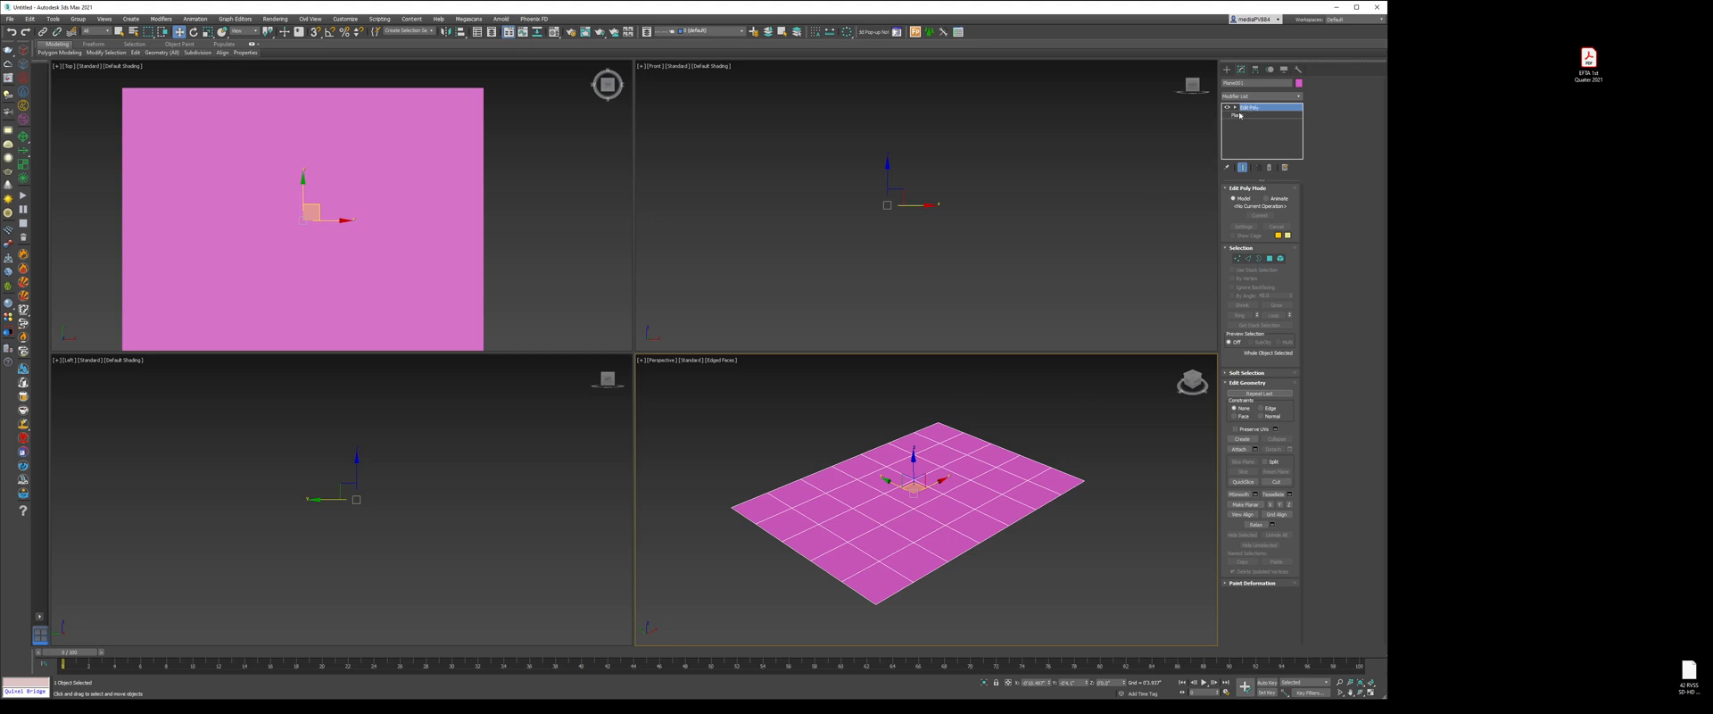
left_click(1239, 116)
left_click(1251, 109)
key("alt+e")
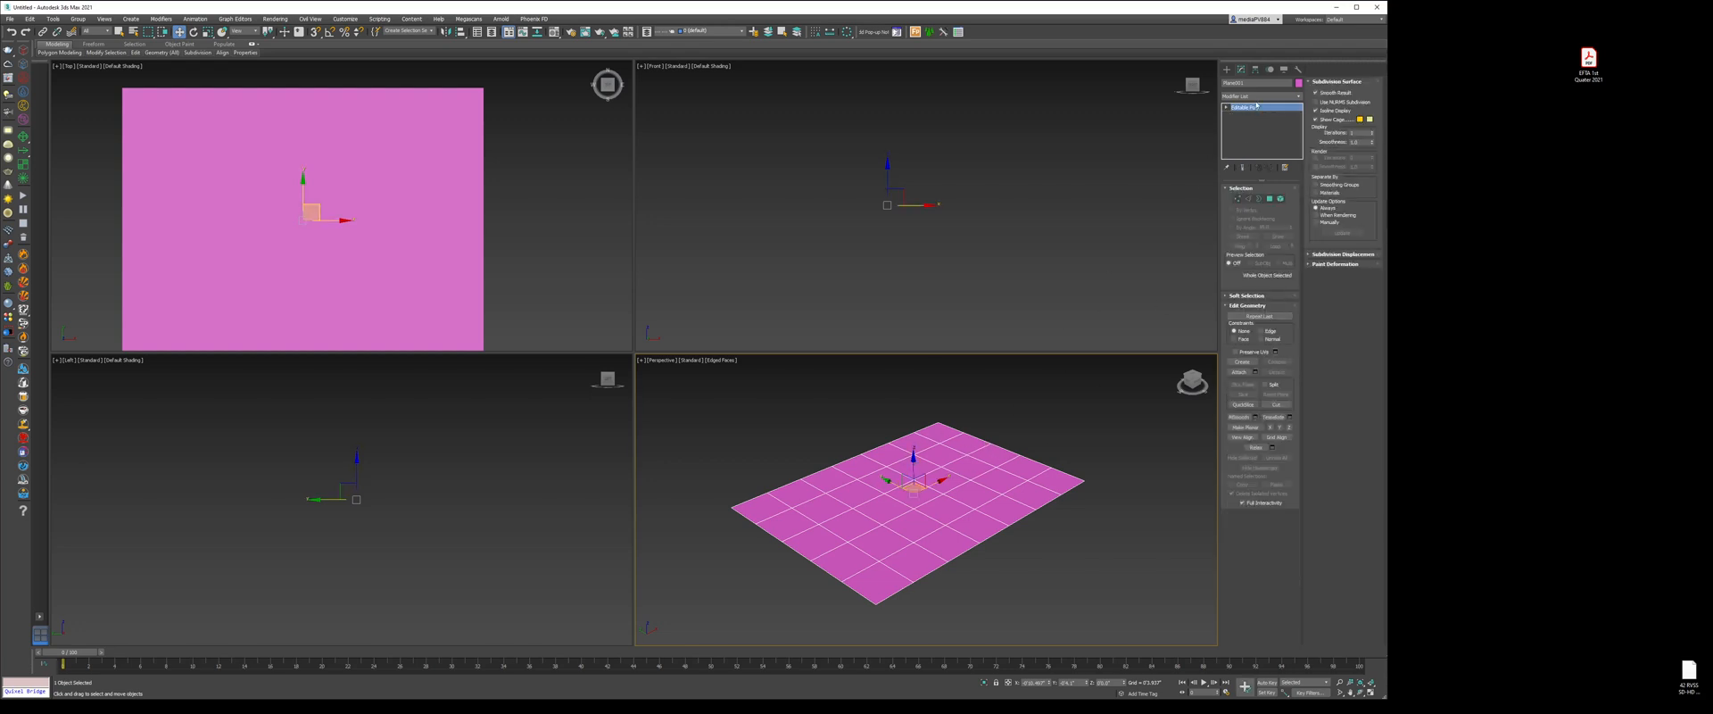
- Select the edge loop along the plane's far side and extend it in successive strips into an upward-curving wall
middle_click_drag(873, 464, 915, 475)
key("2")
double_click(884, 472)
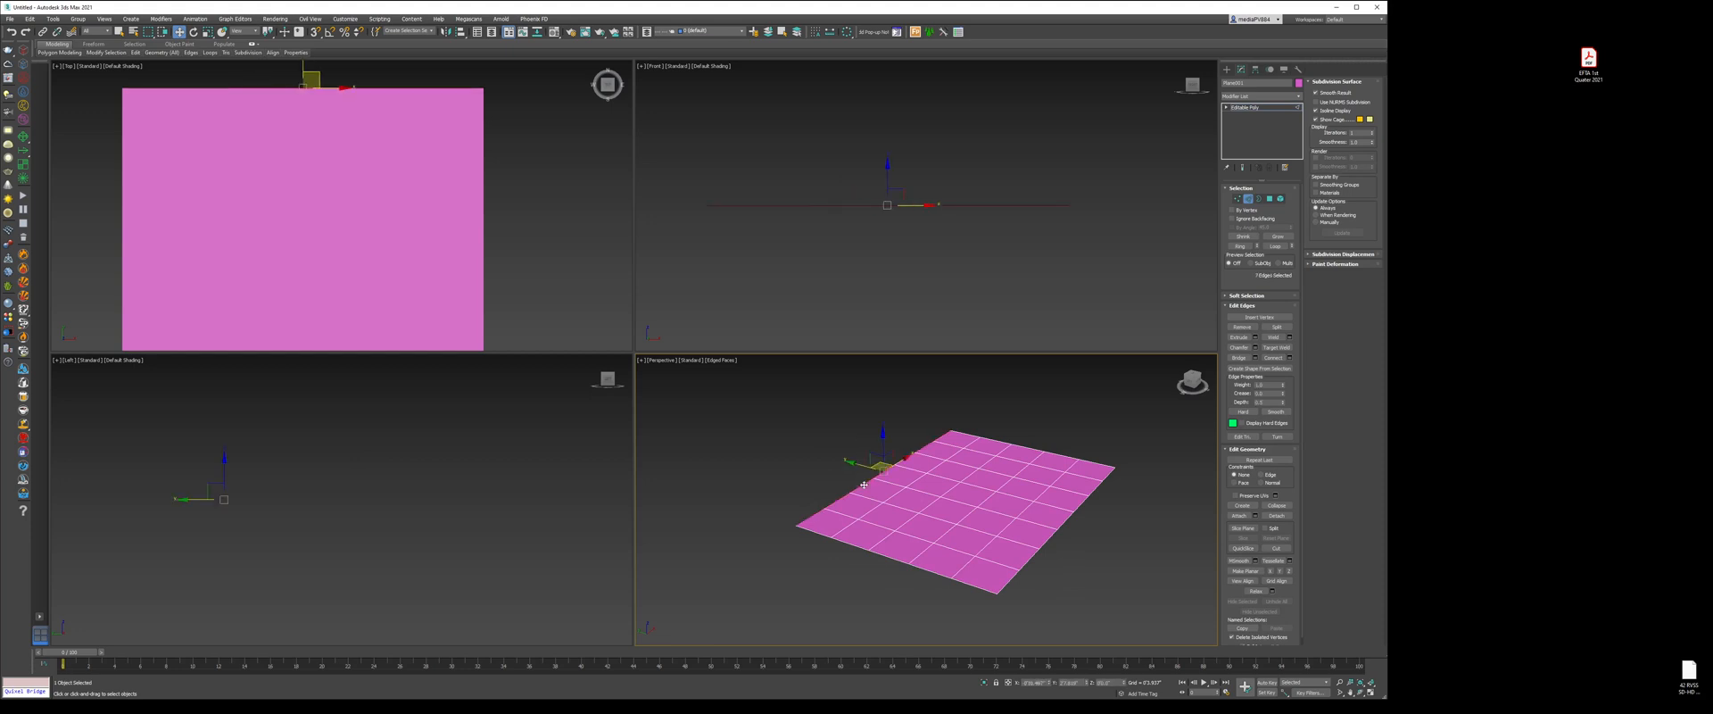
middle_click_drag(885, 472, 924, 498)
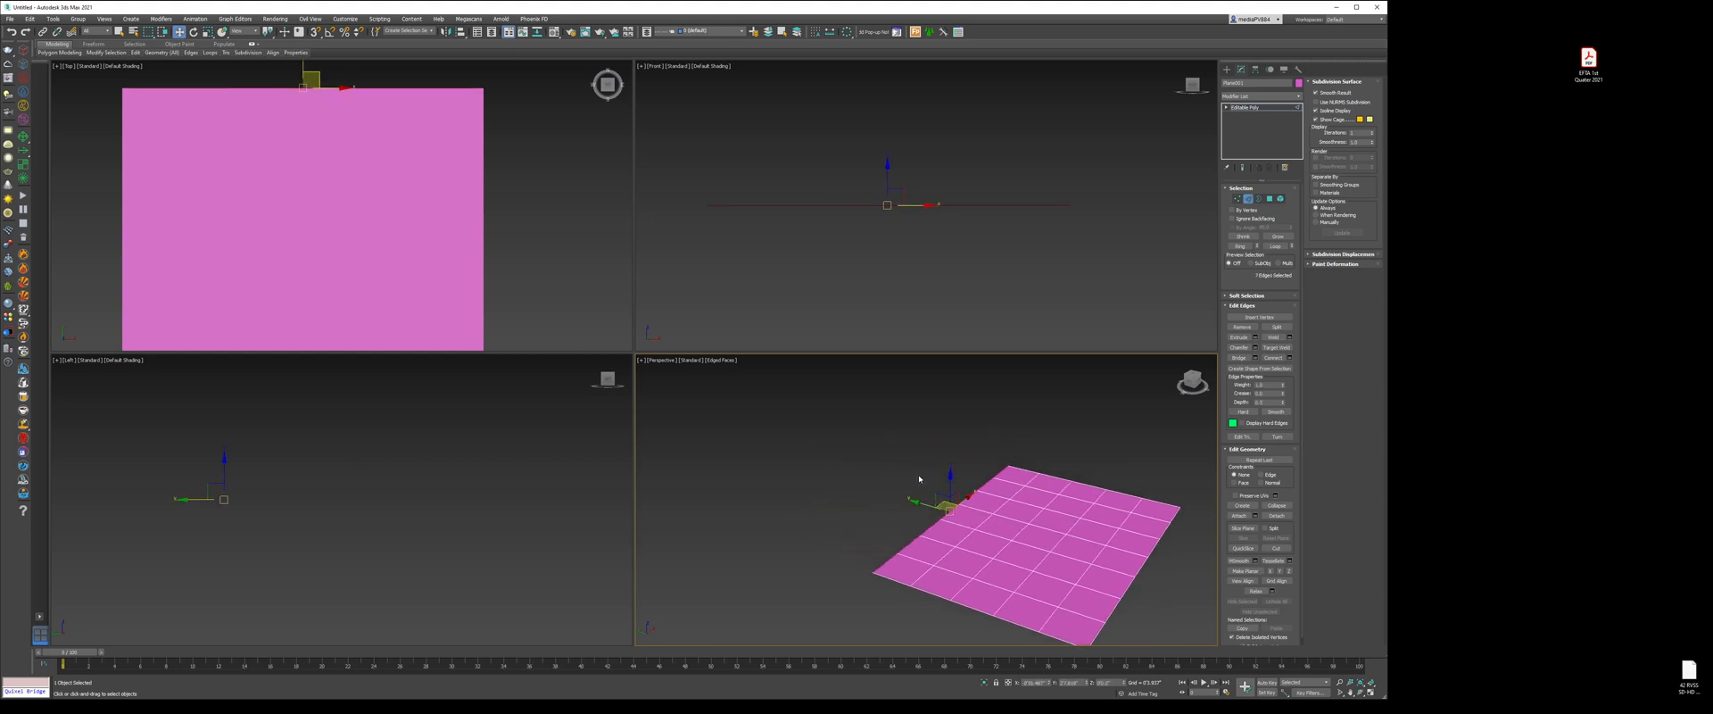
left_click_drag(935, 492, 853, 333, "shift")
middle_click_drag(977, 456, 965, 446)
key("2")
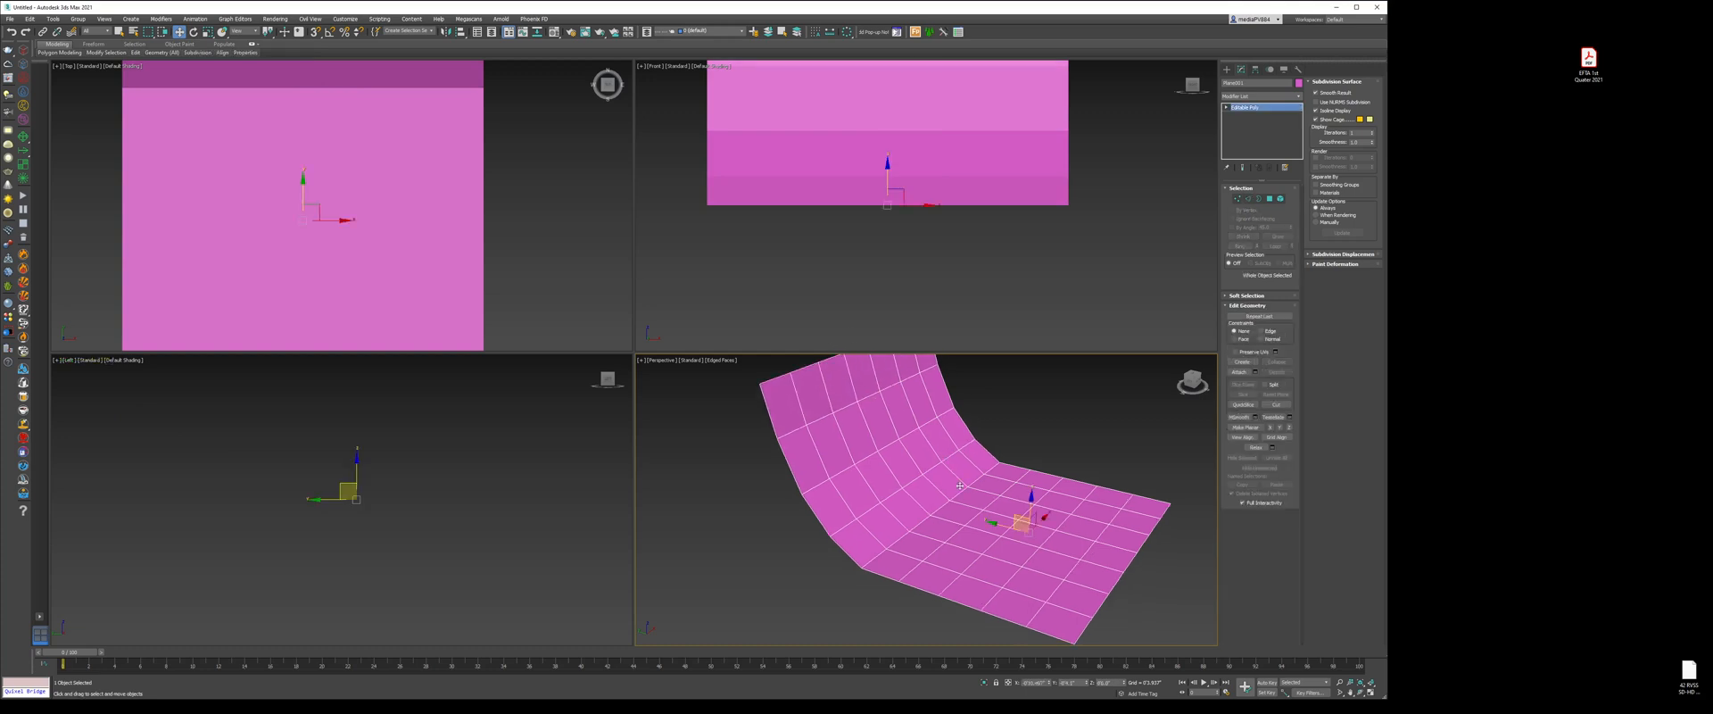
- Apply a TurboSmooth modifier to the curved surface
middle_click_drag(958, 546, 1188, 223, "alt")
left_click(1269, 94)
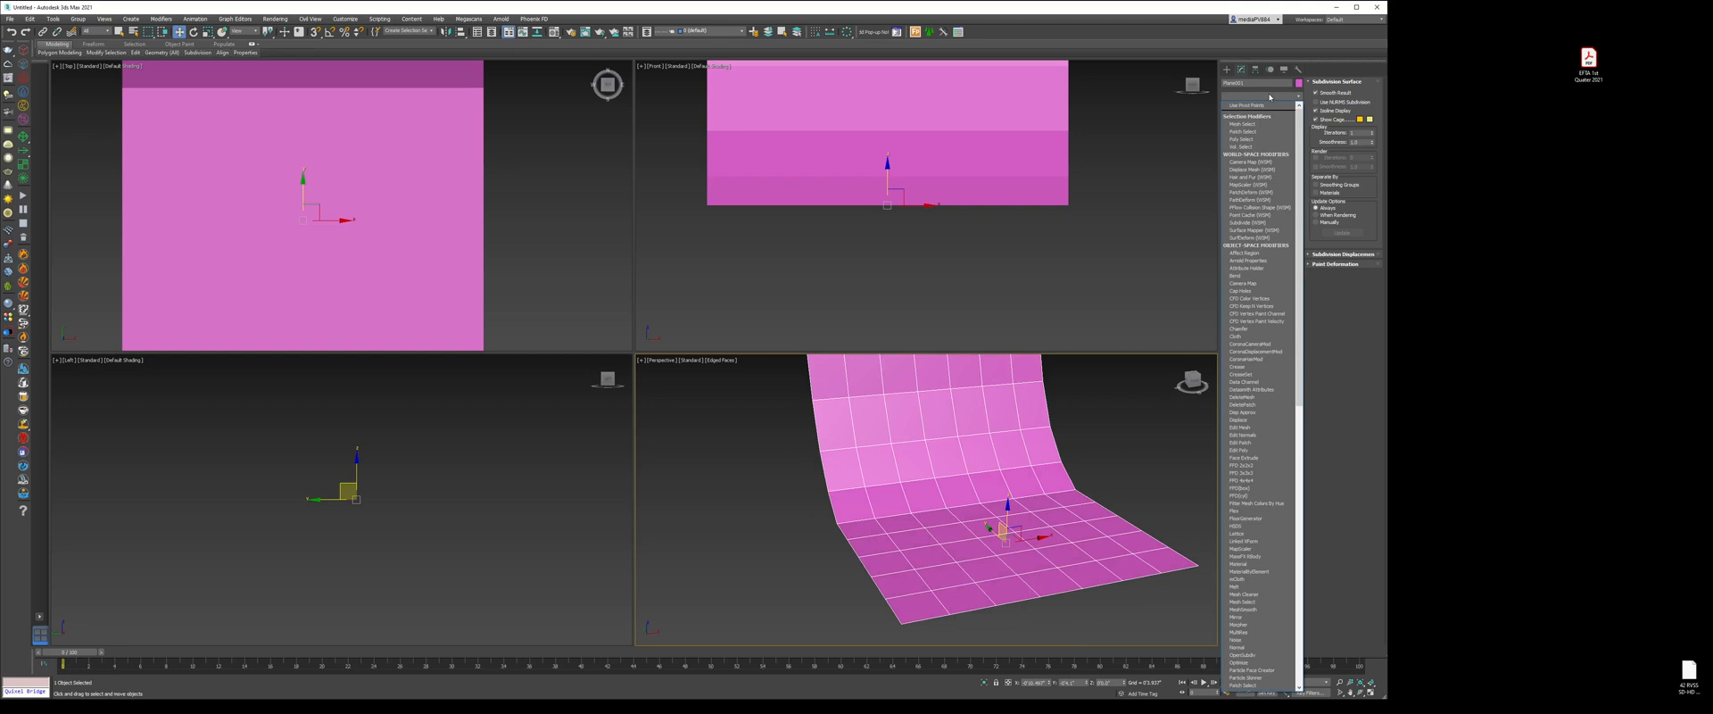
type("tu")
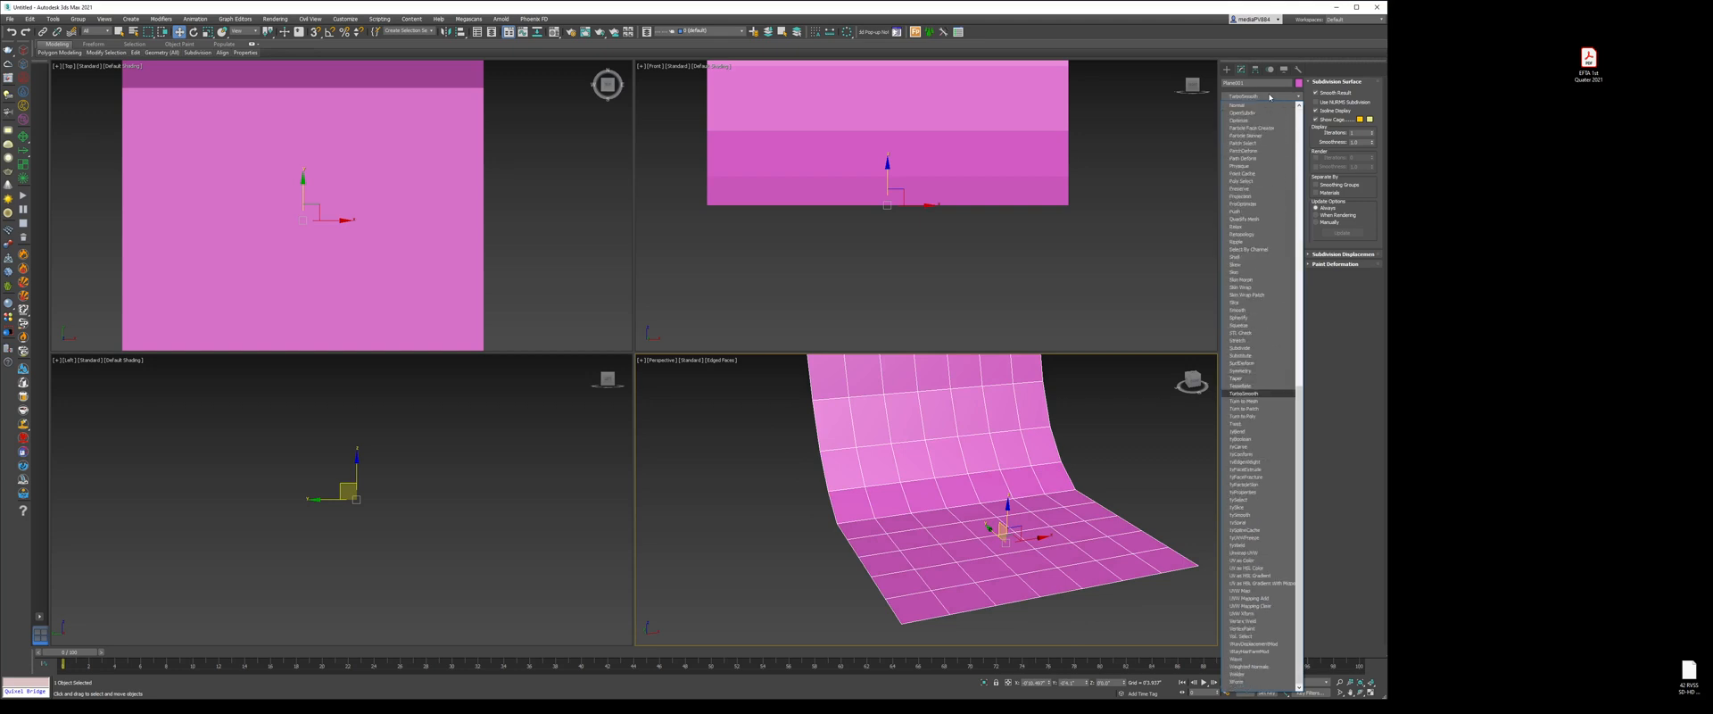
key("Return")
middle_click_drag(959, 489, 949, 540, "alt")
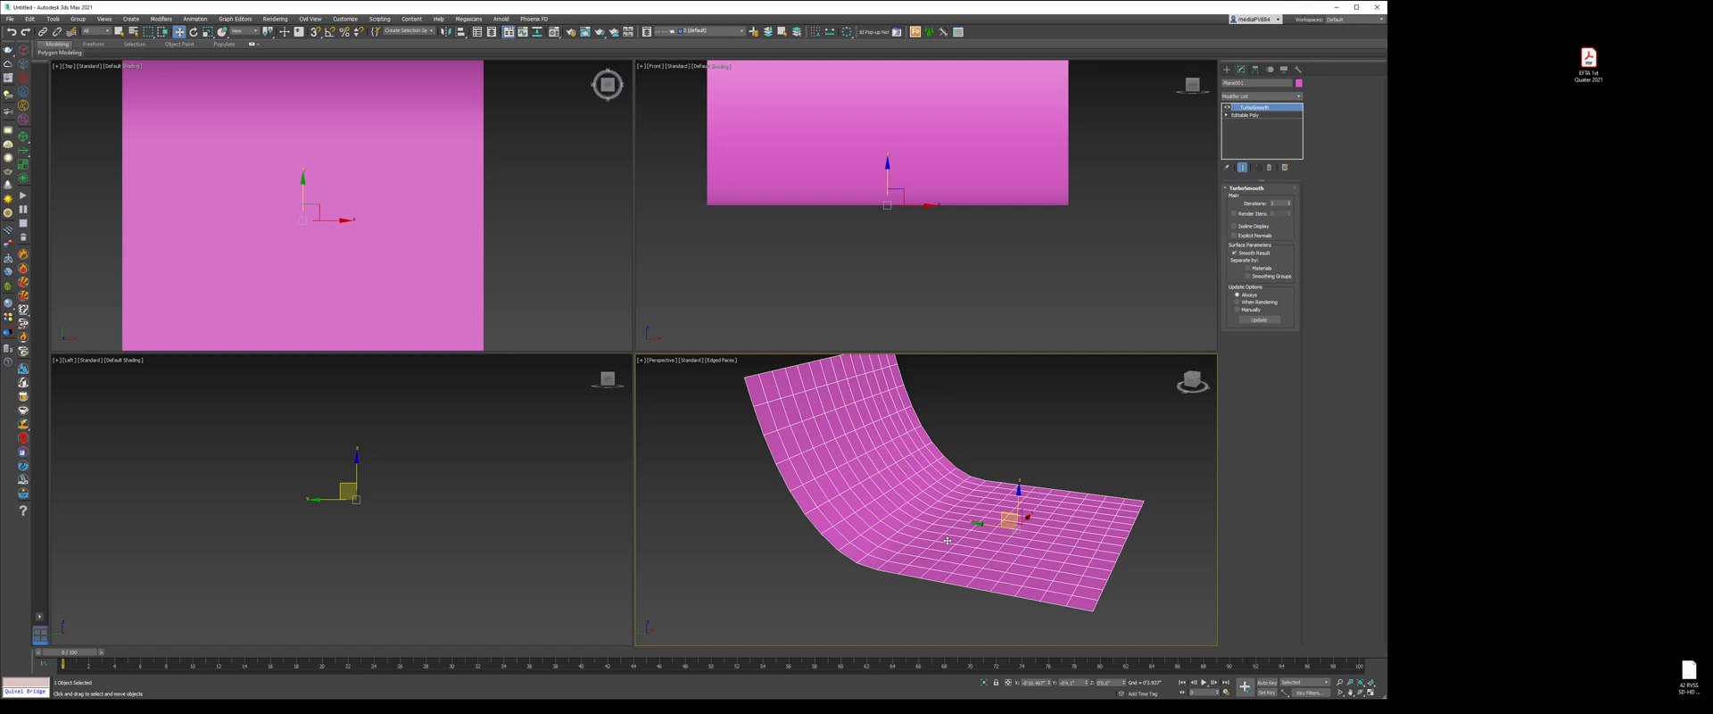
- Raise the TurboSmooth iterations and hide the edged faces in the perspective view
left_click(1290, 201)
left_click(1290, 201)
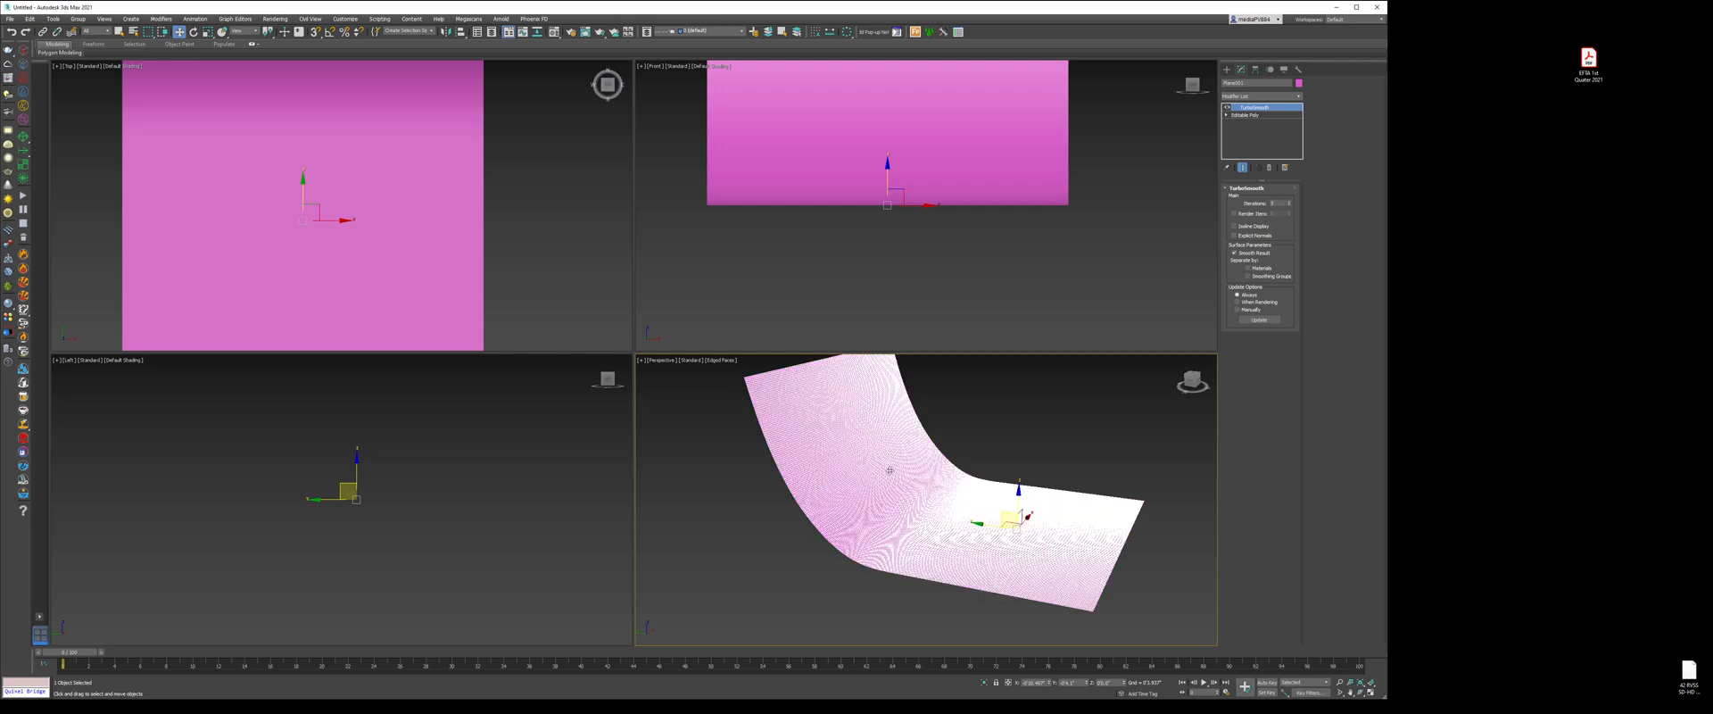
key("F4")
mouse_move(889, 470)
middle_mouse_down("alt")
mouse_move(912, 515)
mouse_move(1006, 548)
mouse_move(924, 582)
middle_mouse_up("alt")
scroll(1007, 549, "down", 5)
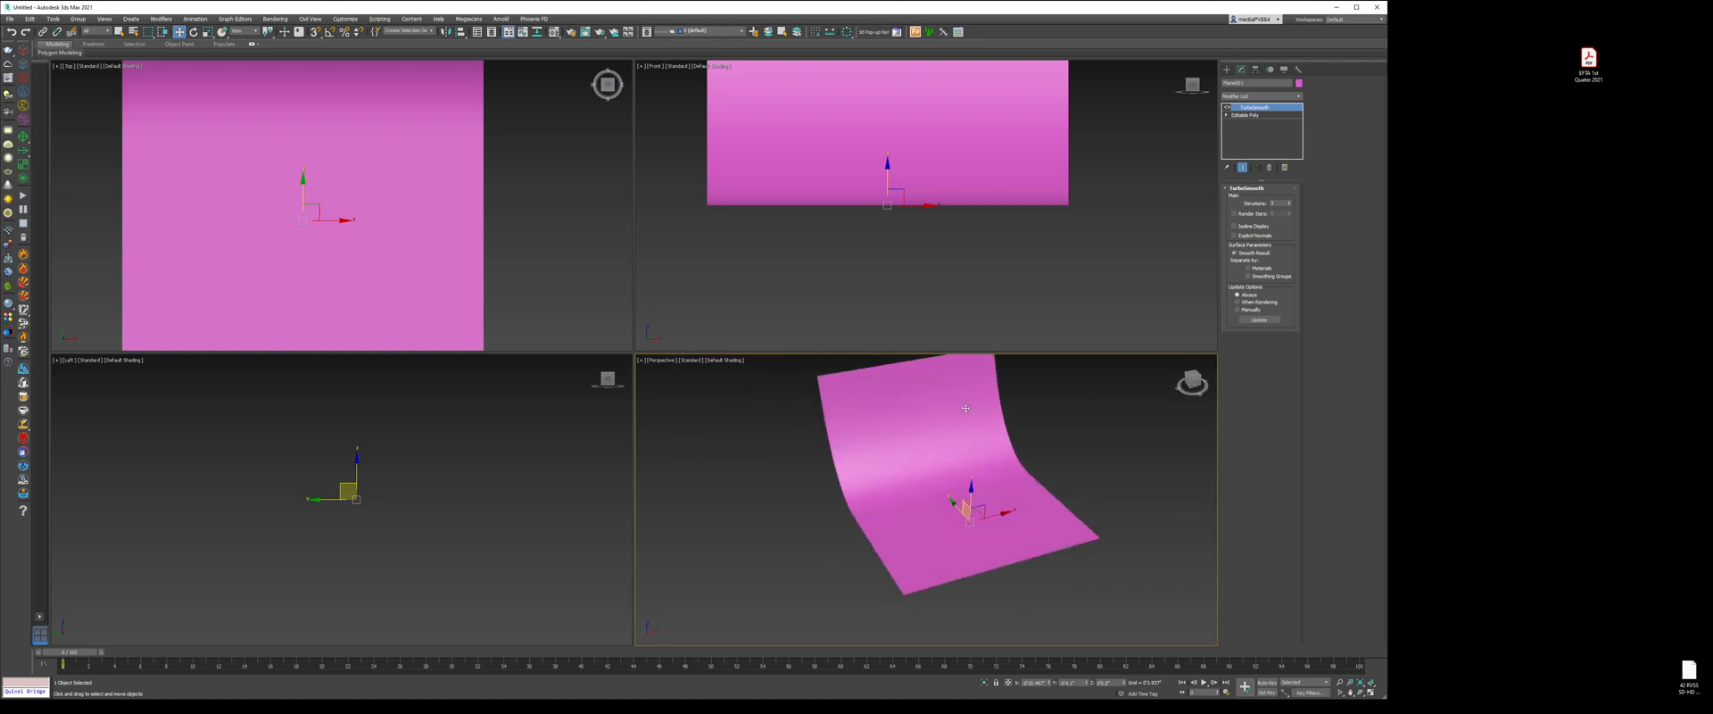
middle_click_drag(965, 407, 968, 484, "alt")
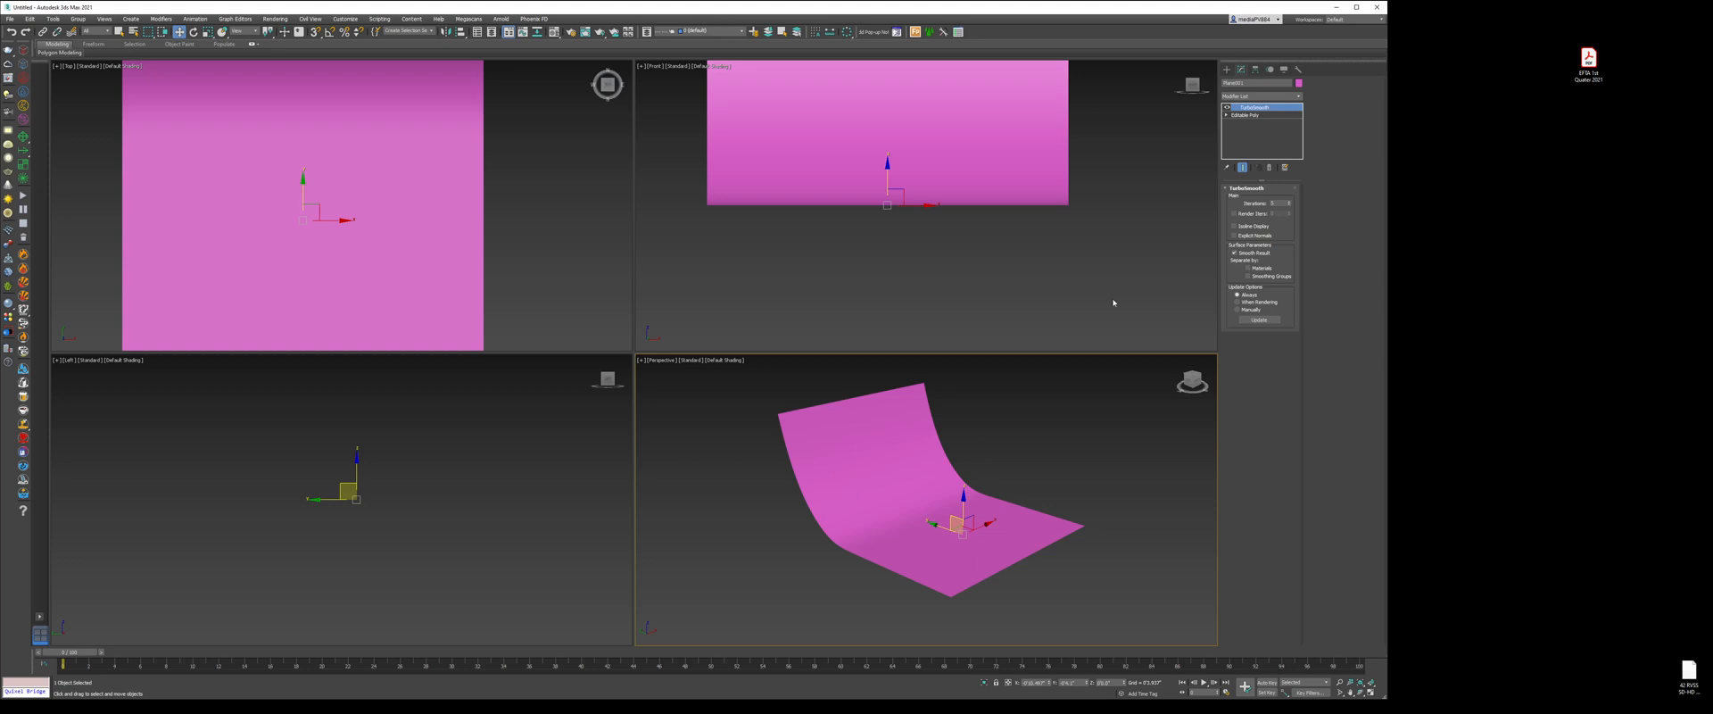
- Add a Bend modifier above TurboSmooth, give it a bend angle, and set the bend axis to X
left_click(1259, 96)
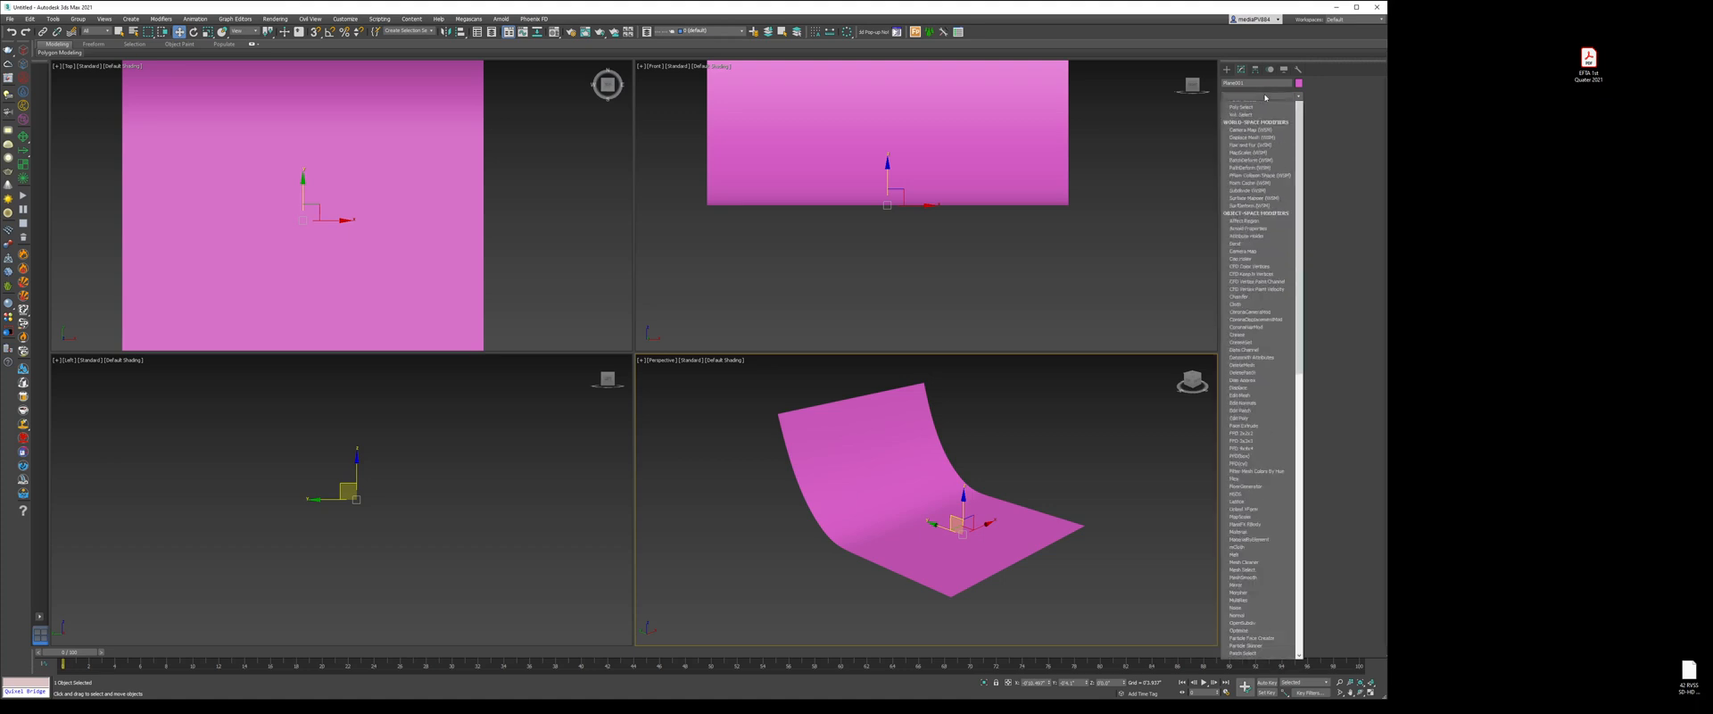
key("b")
left_click(1256, 106)
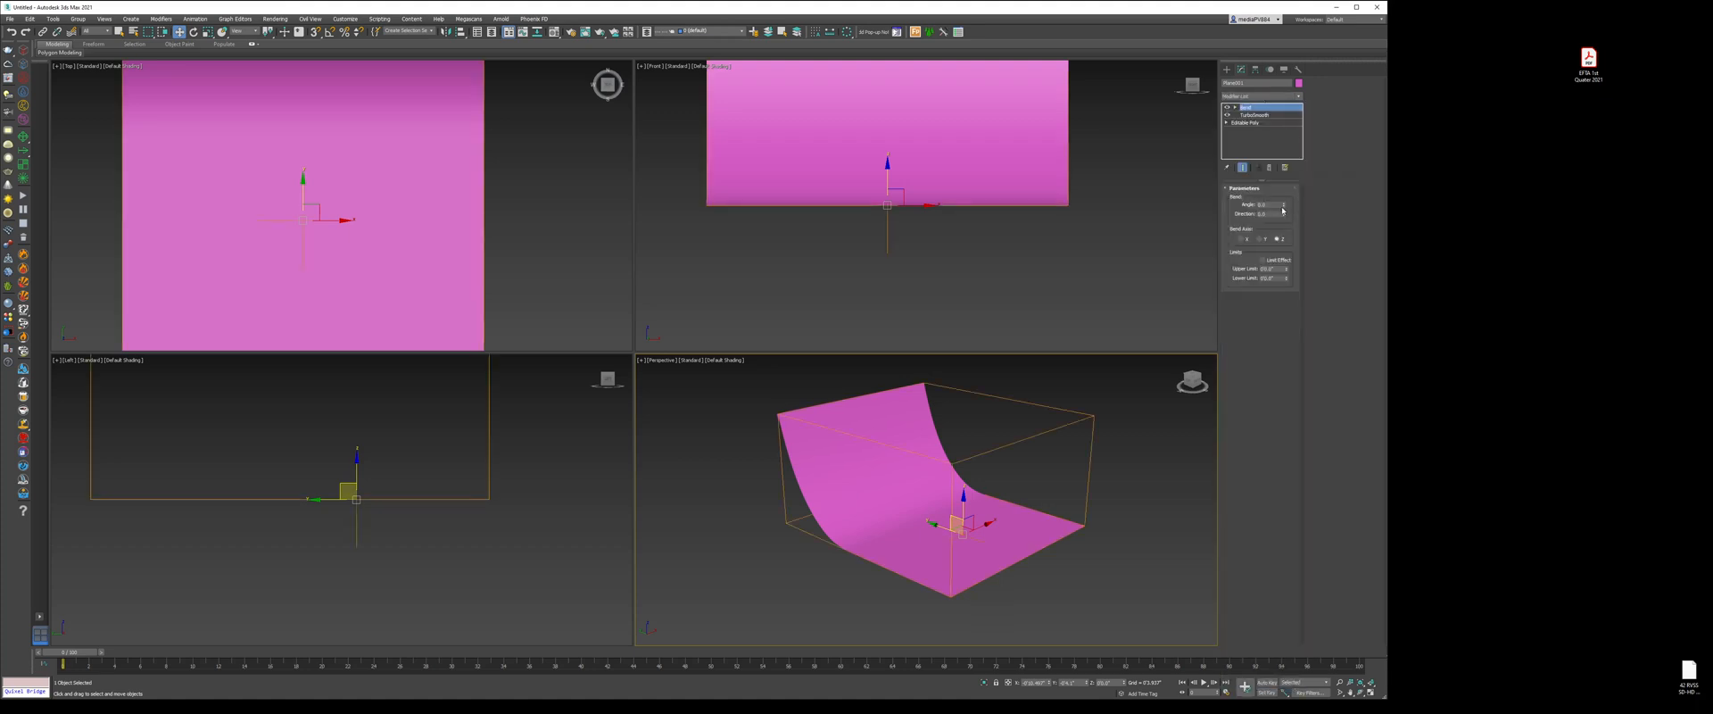
left_click_drag(1283, 207, 1301, 237)
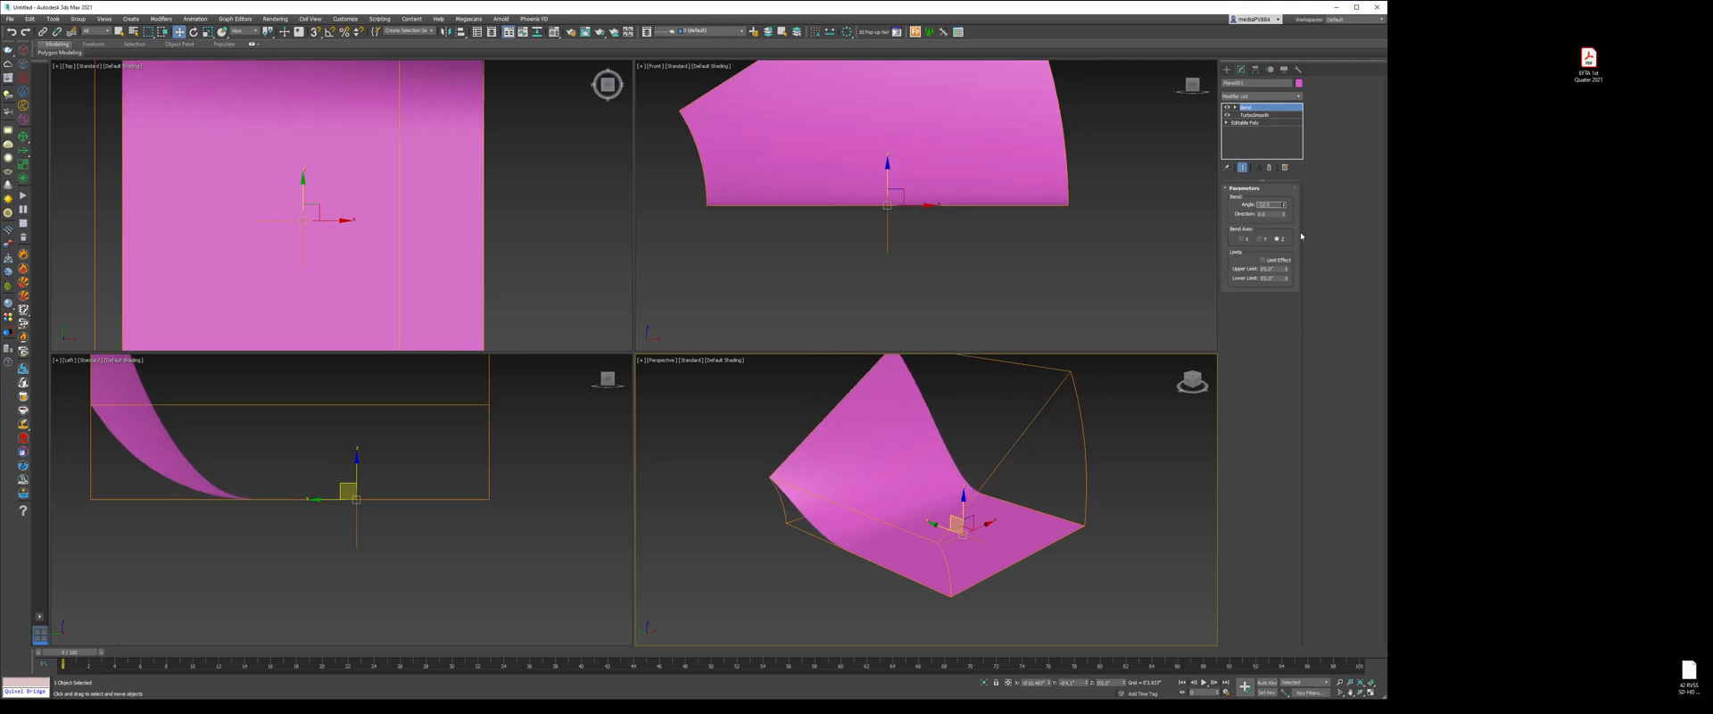
left_click(1261, 239)
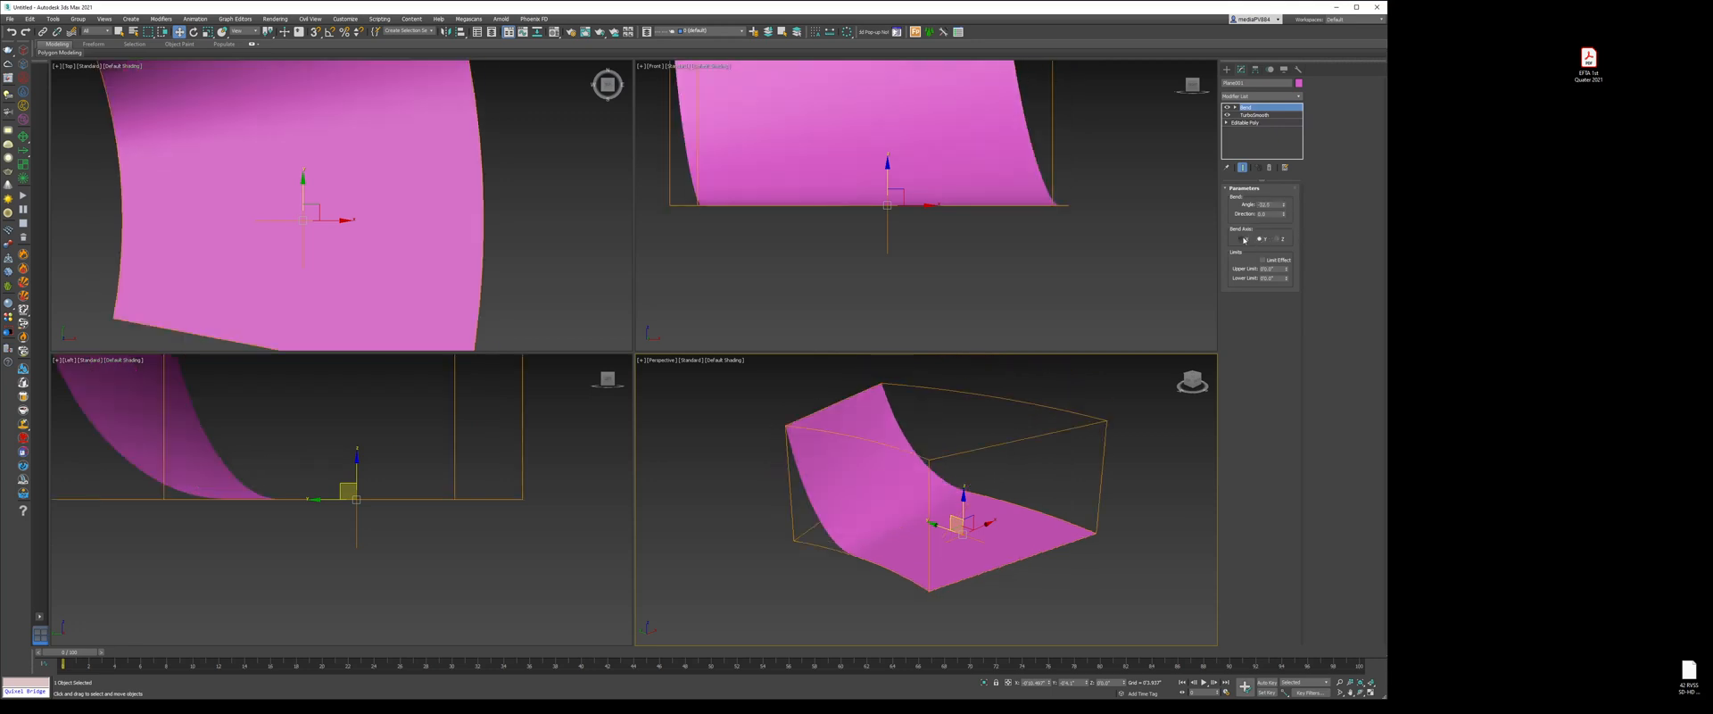
left_click(1243, 240)
- Adjust the Bend direction and angle so the curved surface wraps into a rounded shell
left_click_drag(1284, 215, 1258, 52)
left_click_drag(1254, 45, 1252, 43)
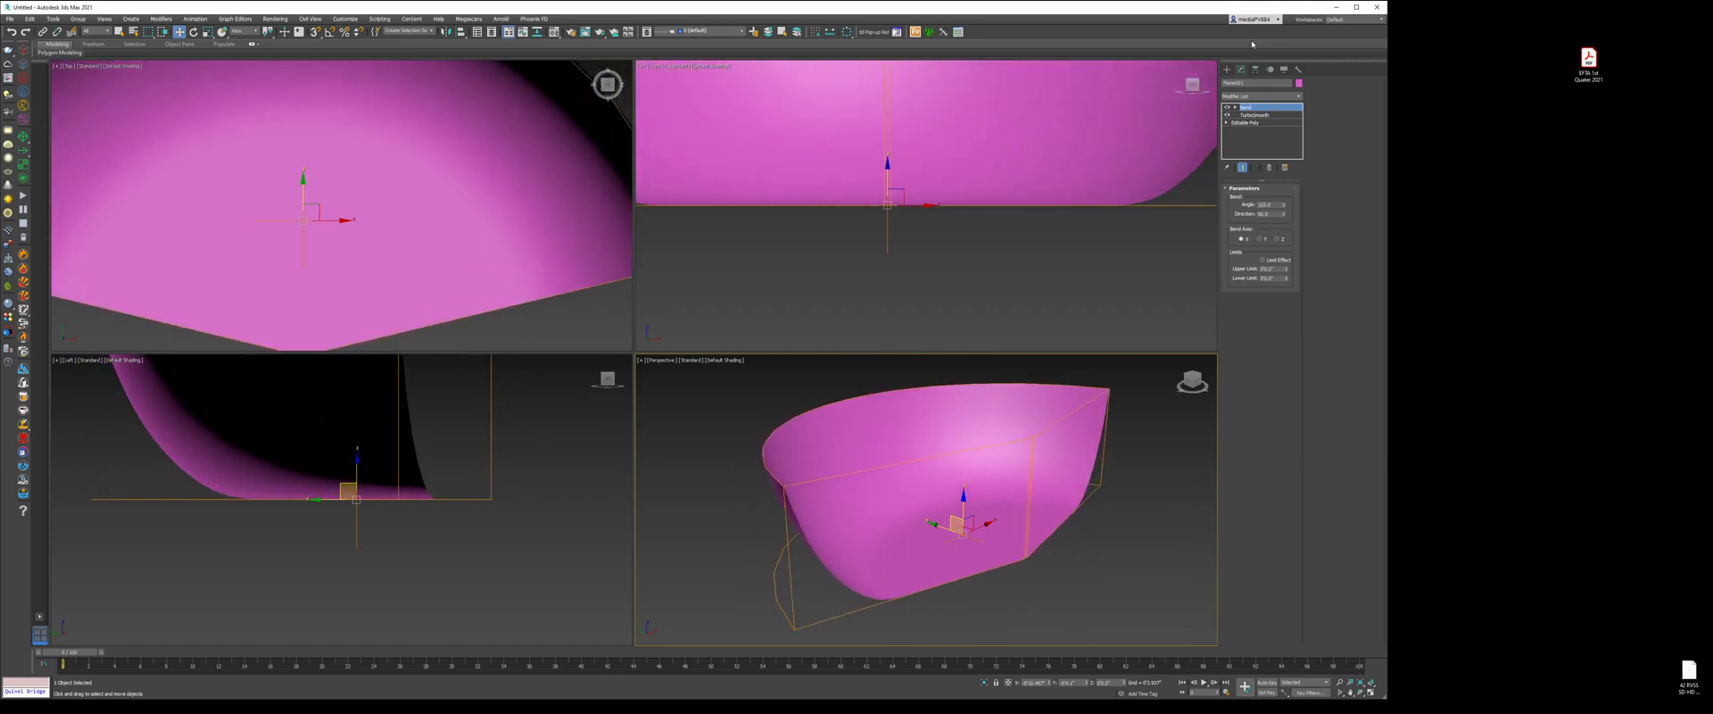
middle_click_drag(1041, 493, 1112, 512, "alt")
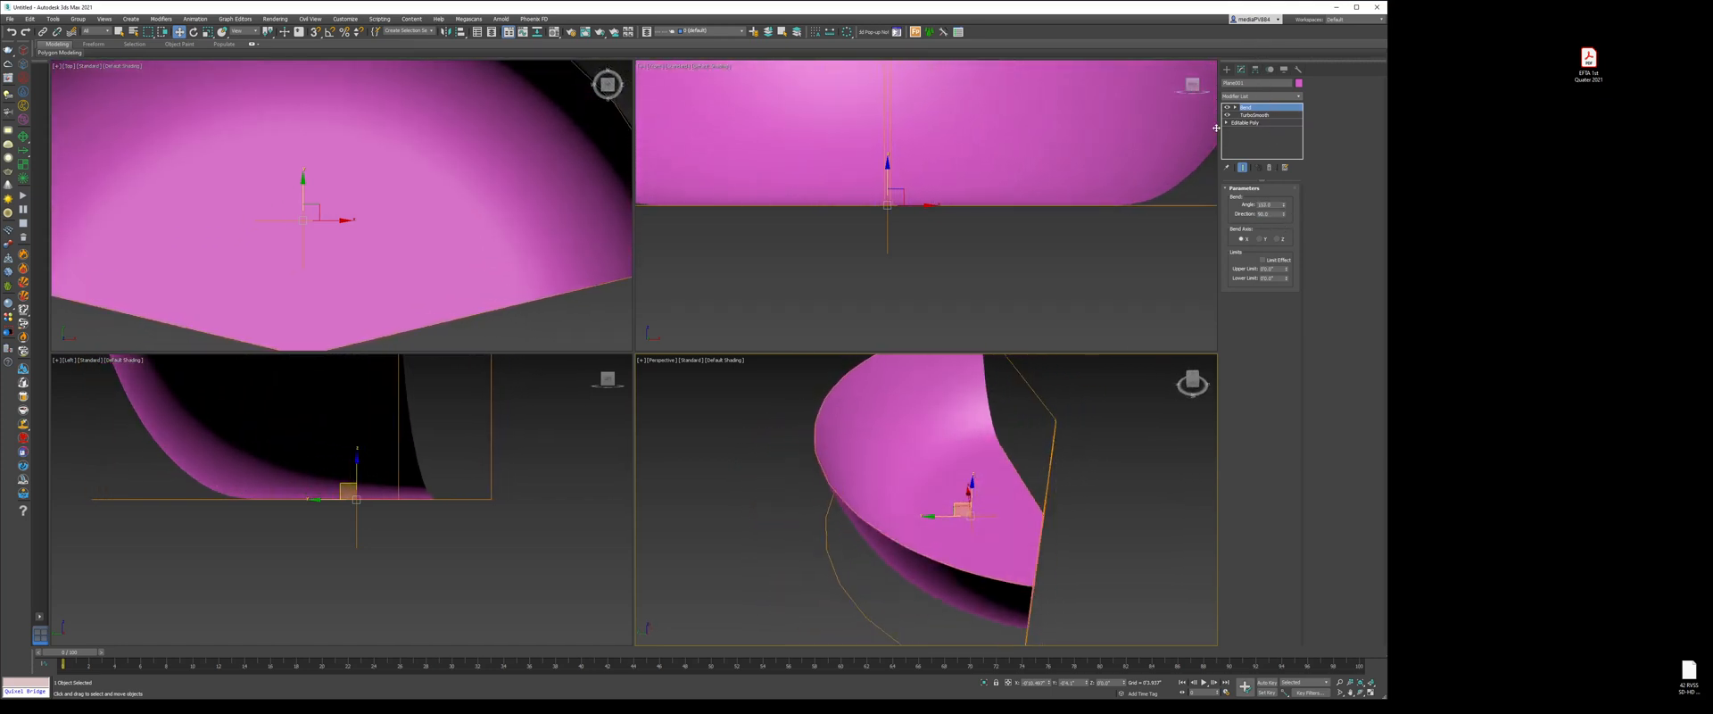
middle_click_drag(919, 464, 902, 445, "alt")
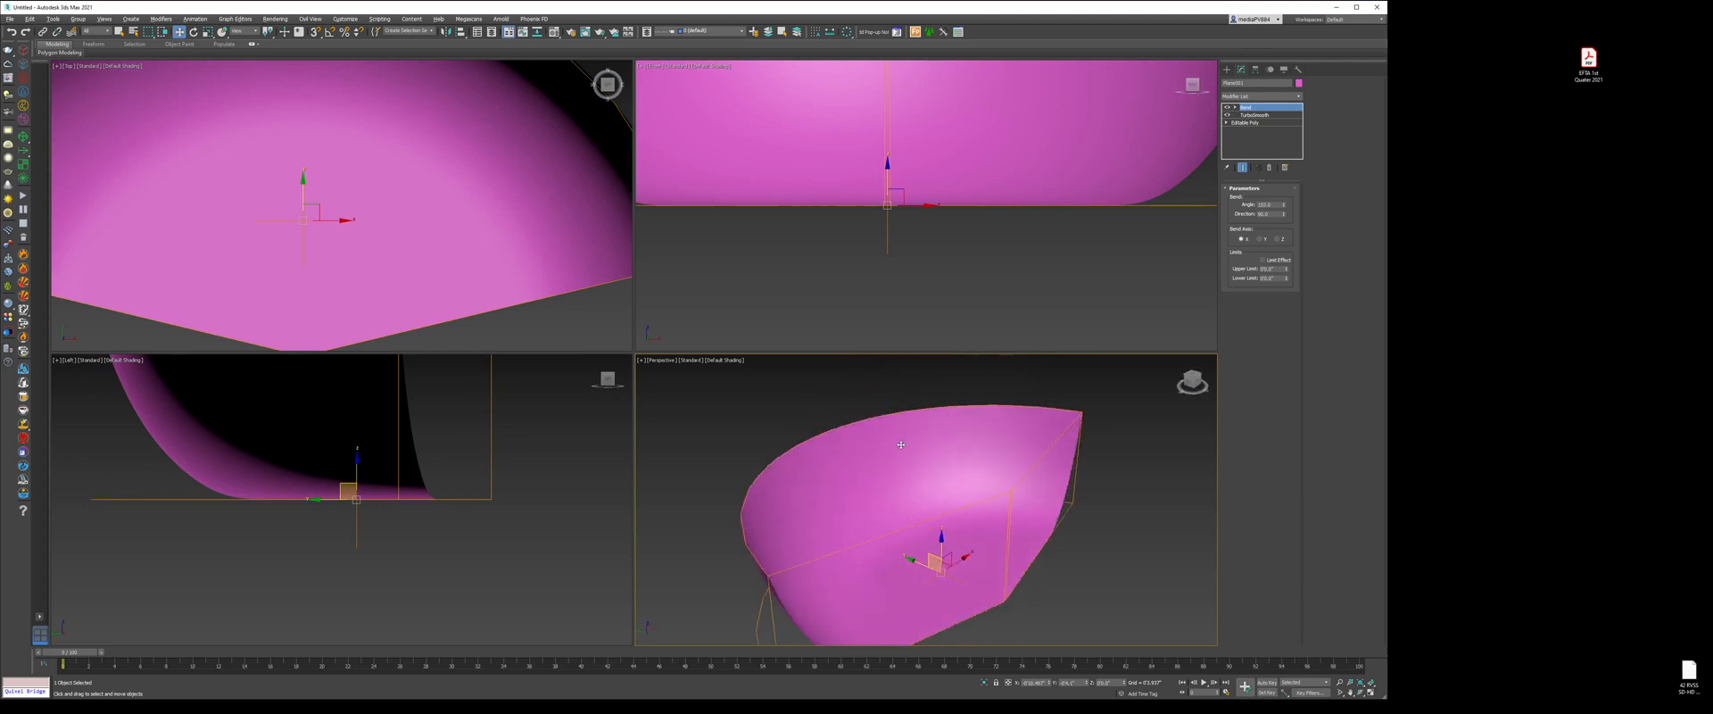
- Inspect the Editable Poly and TurboSmooth levels of the stack with edged faces shown and the end result hidden
left_click(1252, 123)
key("F4")
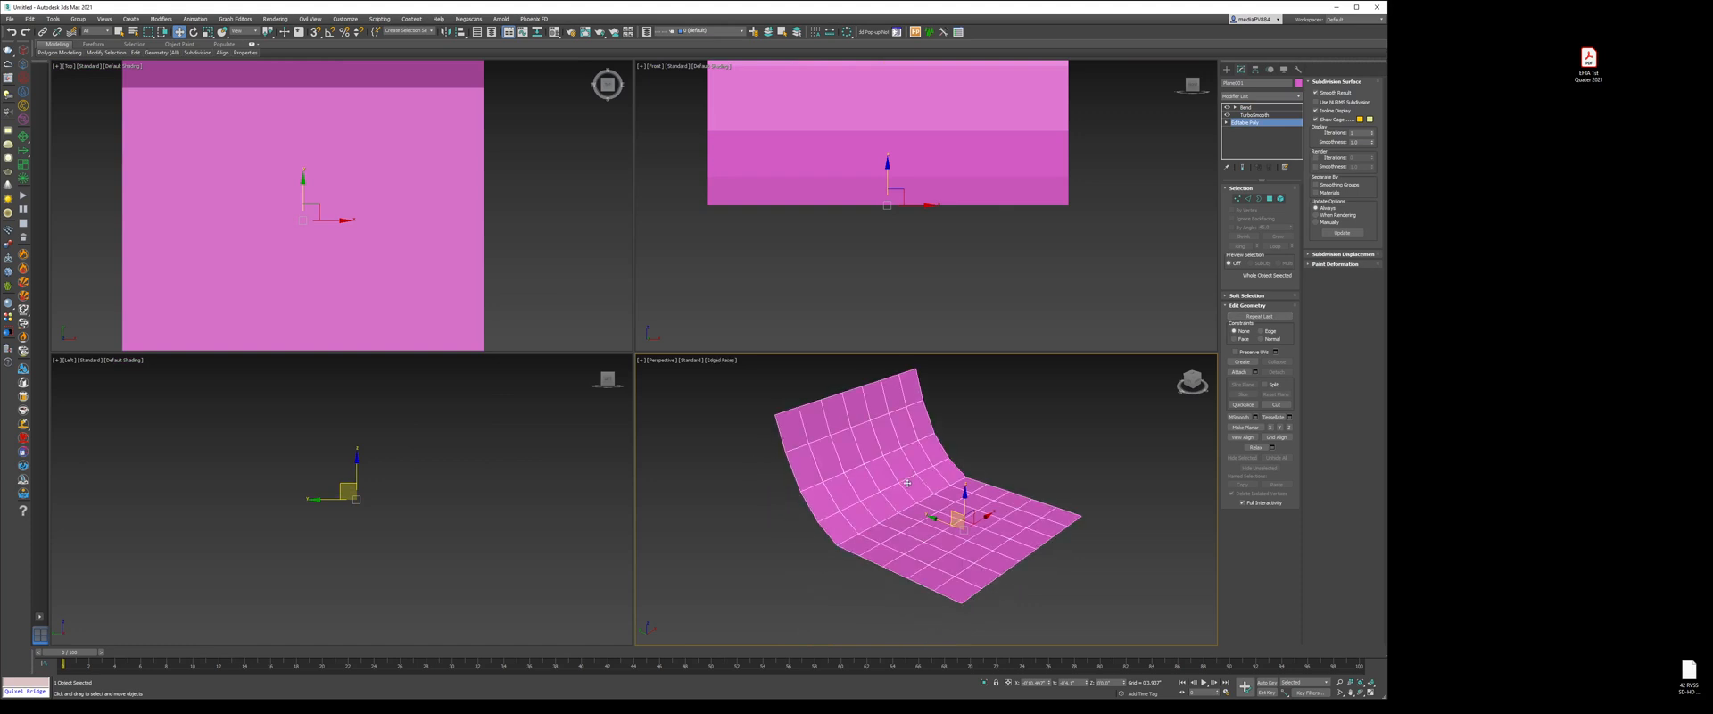
left_click(1253, 115)
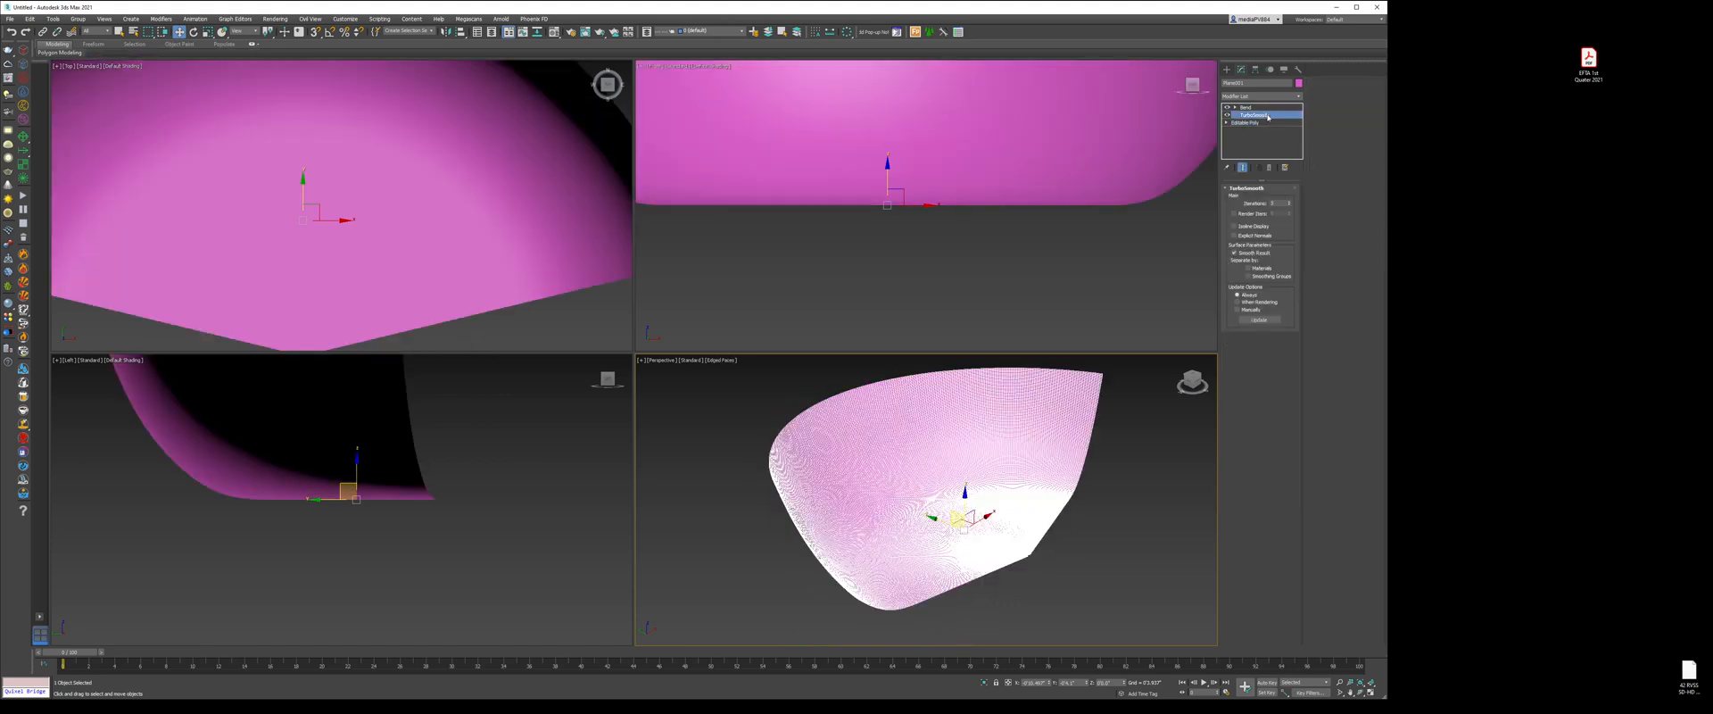
left_click(1244, 167)
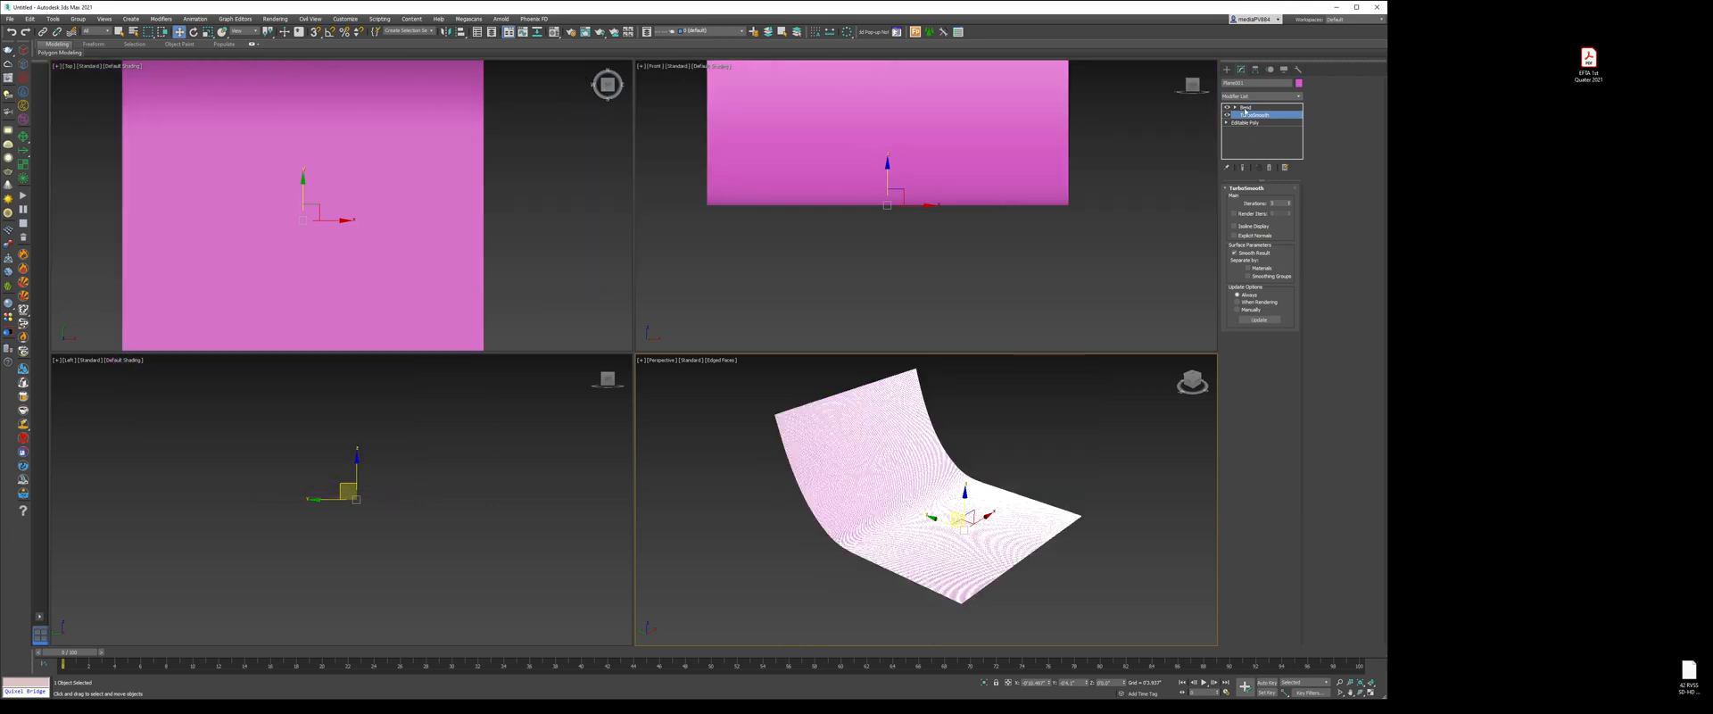
- Compare the Editable Poly, TurboSmooth and Bend levels of the modifier stack with and without edged faces
left_click(1253, 121)
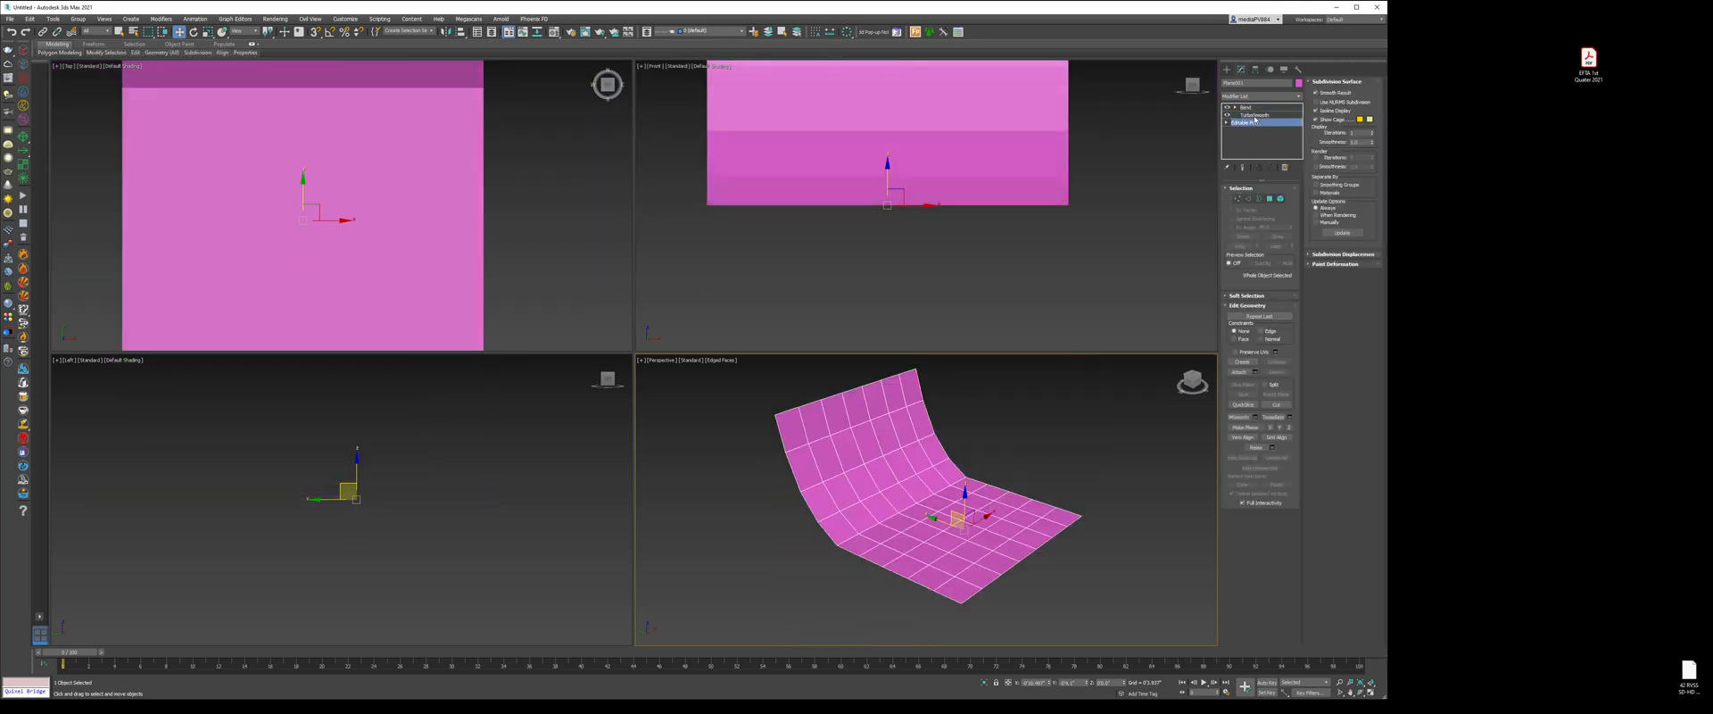
left_click(1255, 116)
left_click(1256, 108)
key("F4")
left_click(1260, 123)
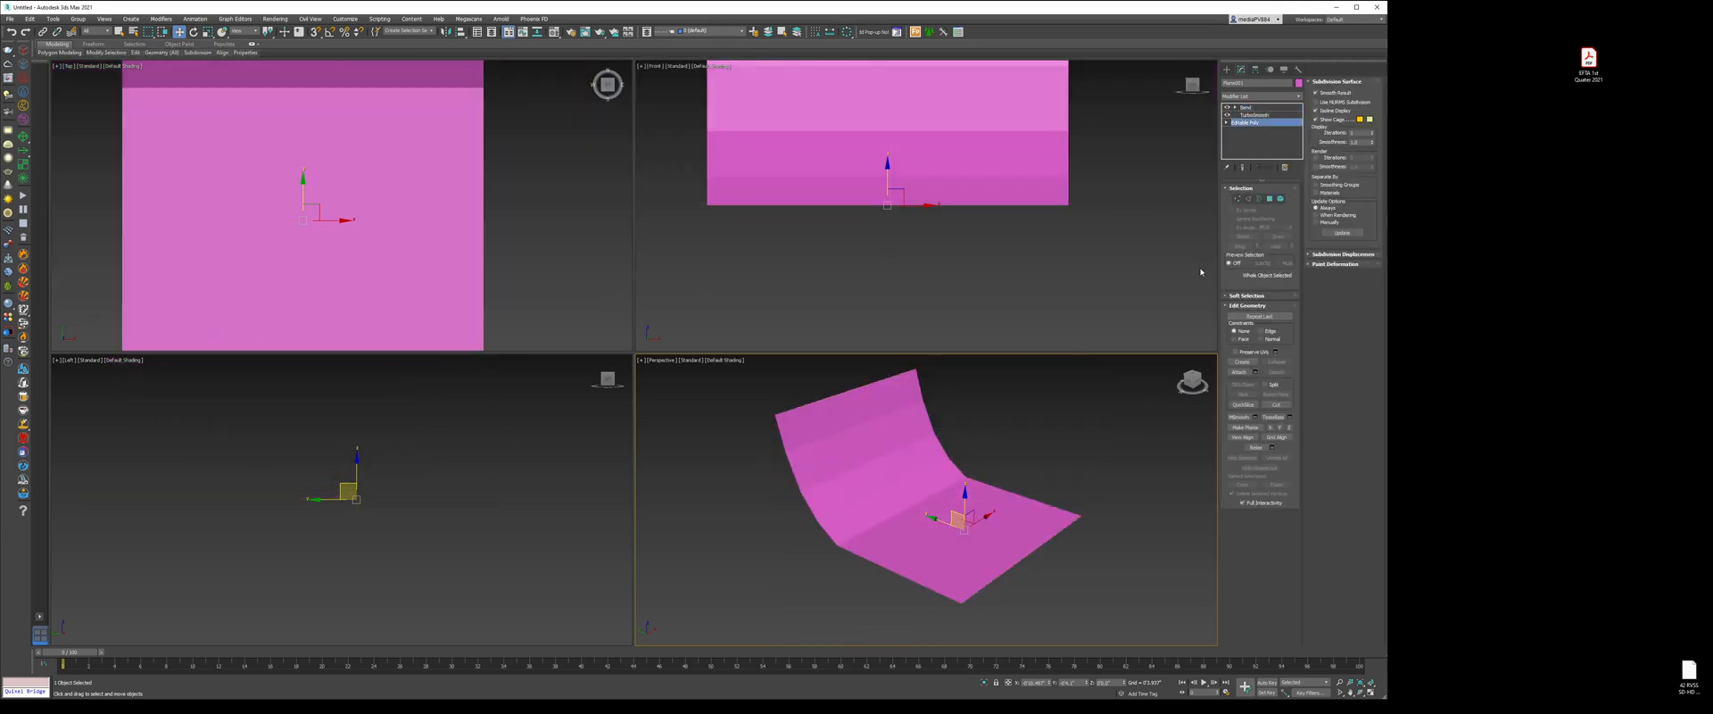
key("F4")
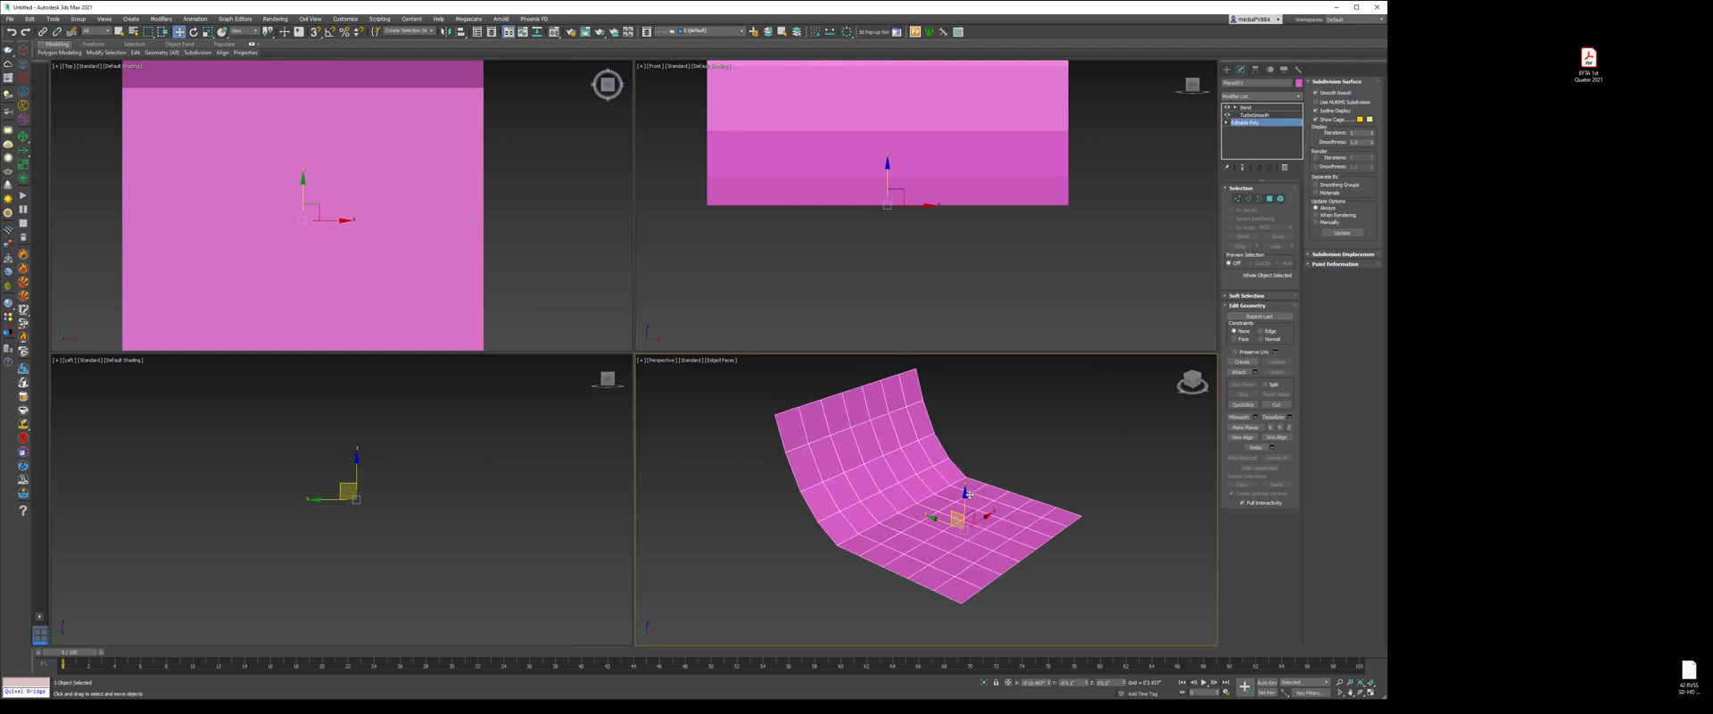
- Widen the surface at the Editable Poly level by extending its side edges outward along X with new polygons
key("2")
double_click(999, 491)
middle_click_drag(999, 491, 989, 496, "alt")
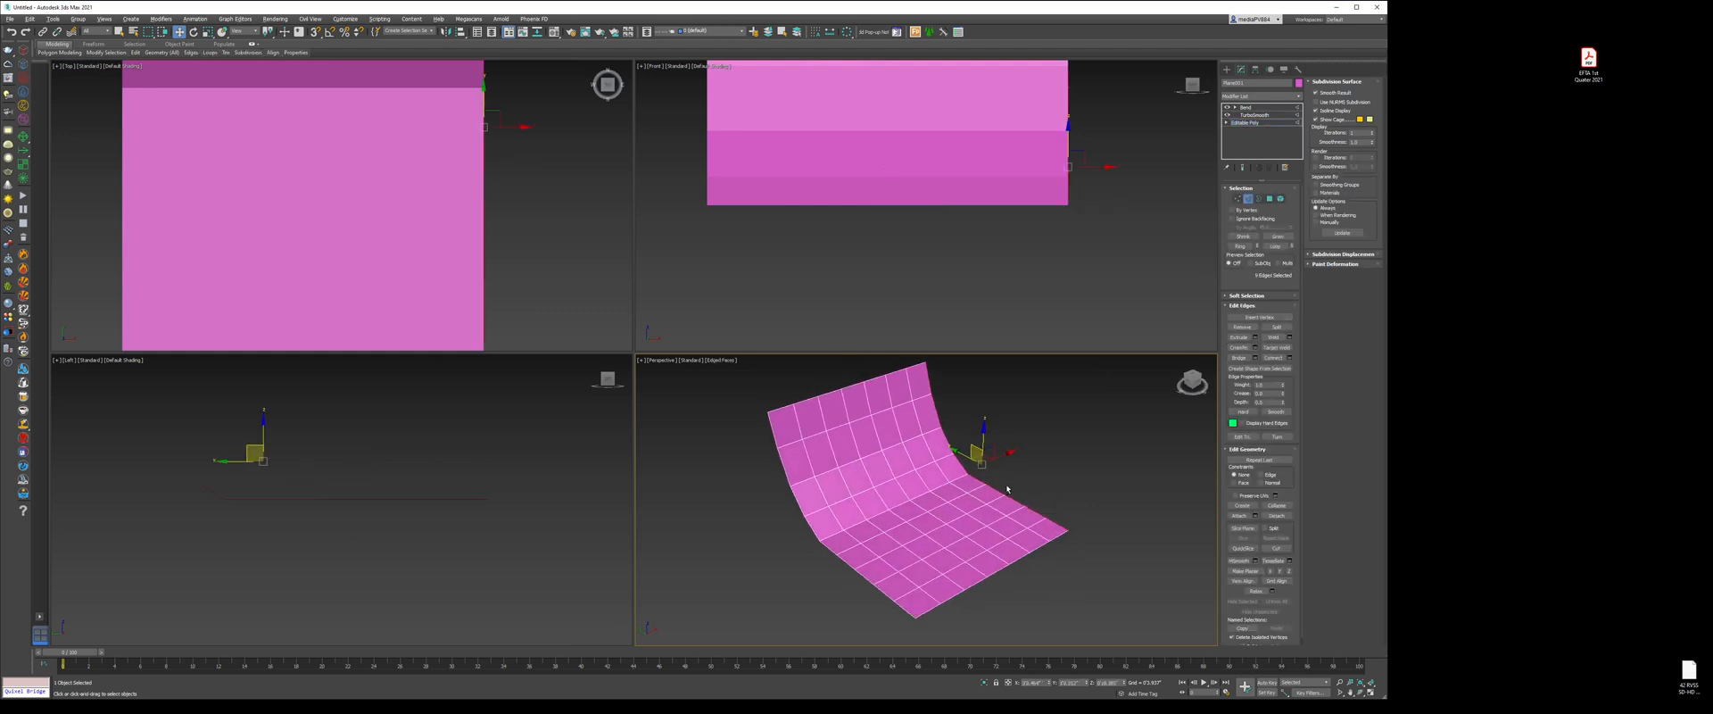
left_click_drag(1001, 455, 1092, 415, "shift")
key("2")
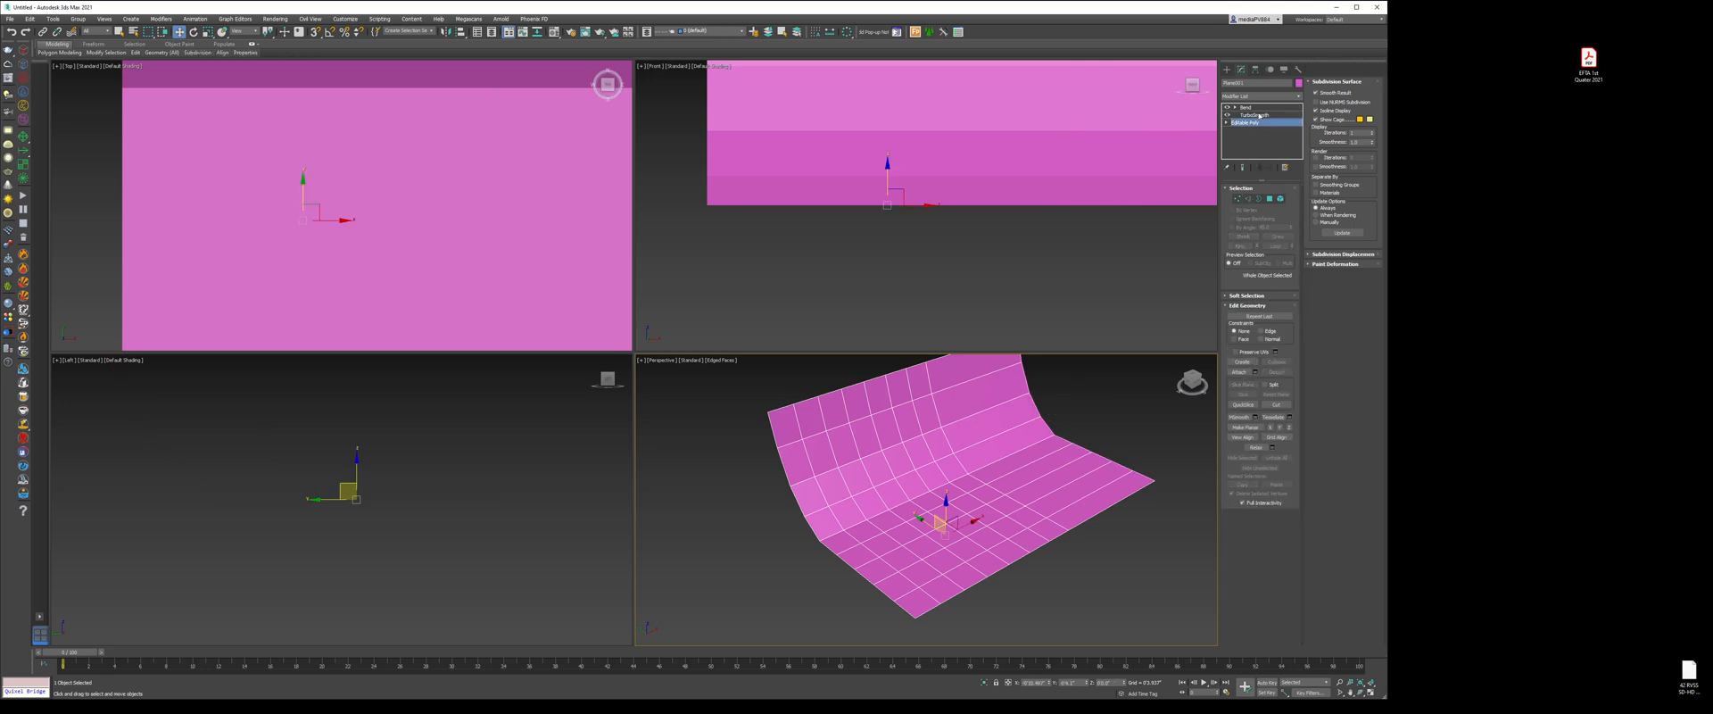
- Inspect the widened shell at the Bend level of the stack with edged faces hidden
left_click(1247, 107)
key("F4")
scroll(1083, 390, "down", 5)
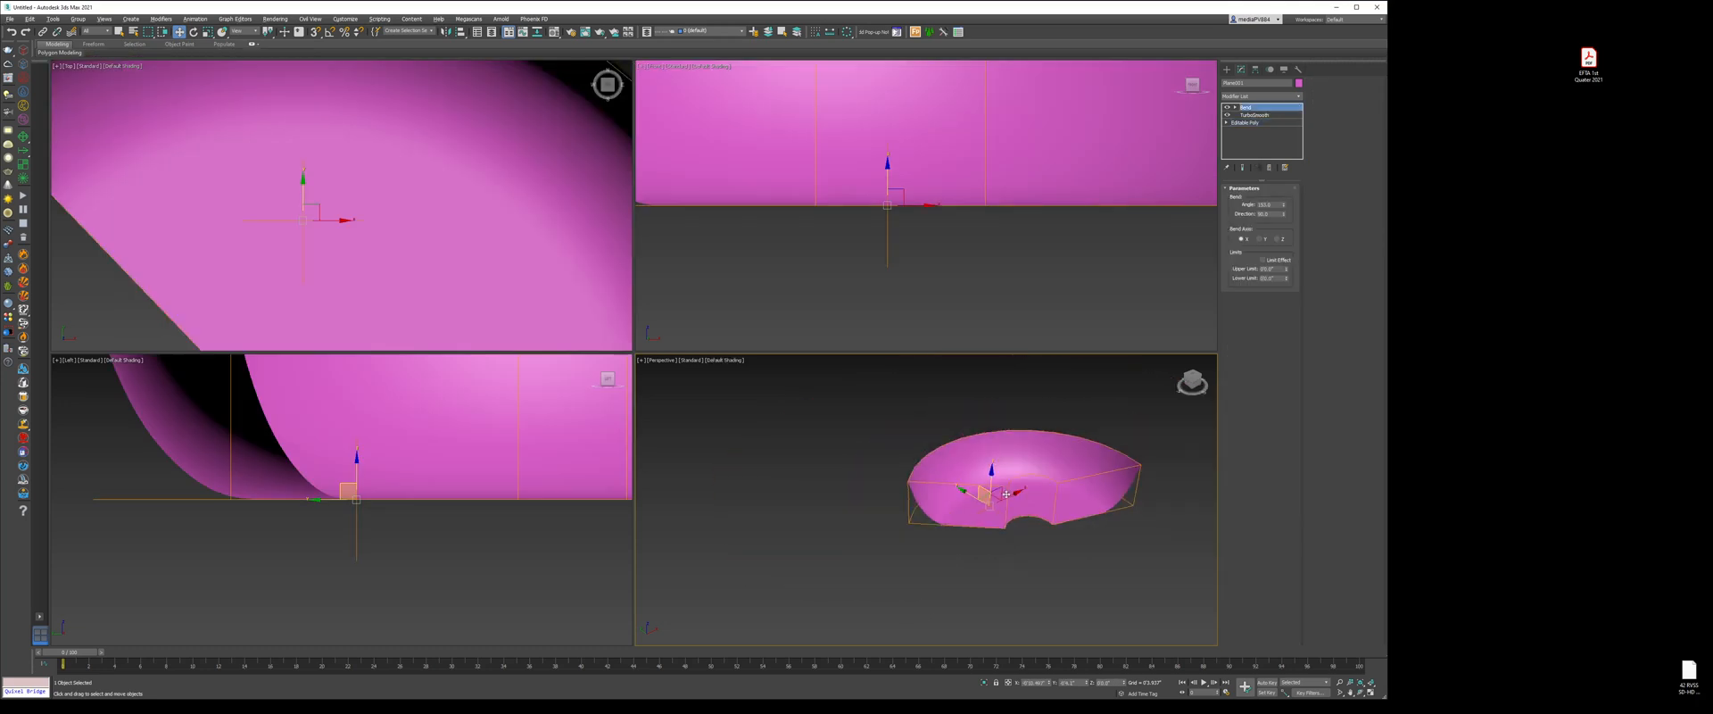
middle_click_drag(1079, 403, 1094, 425, "alt")
key("ctrl+z")
key("ctrl+y")
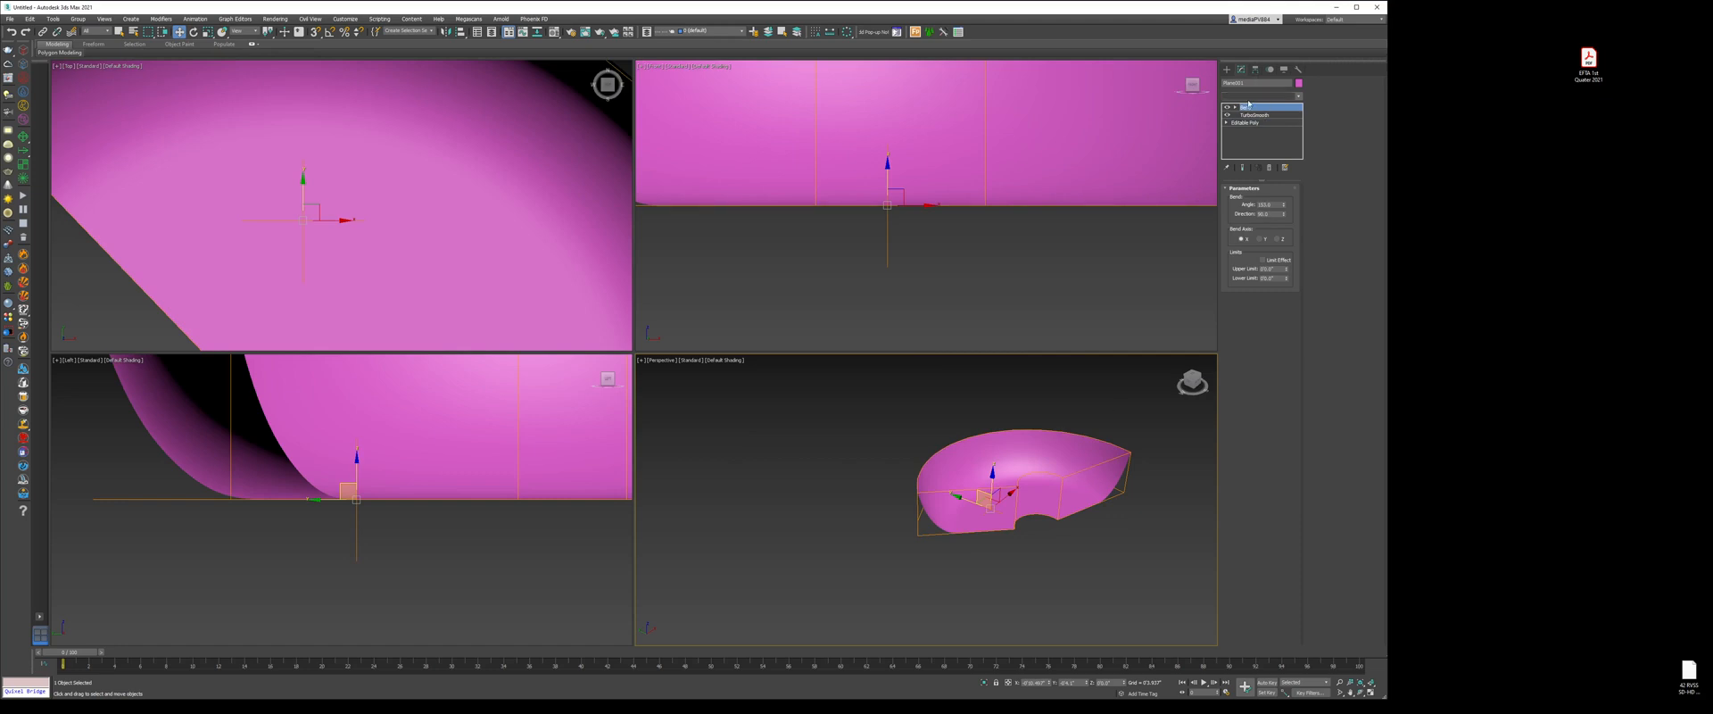
- Browse the full list of modifiers available for the surface
left_click(1260, 96)
scroll(1258, 268, "down", 5)
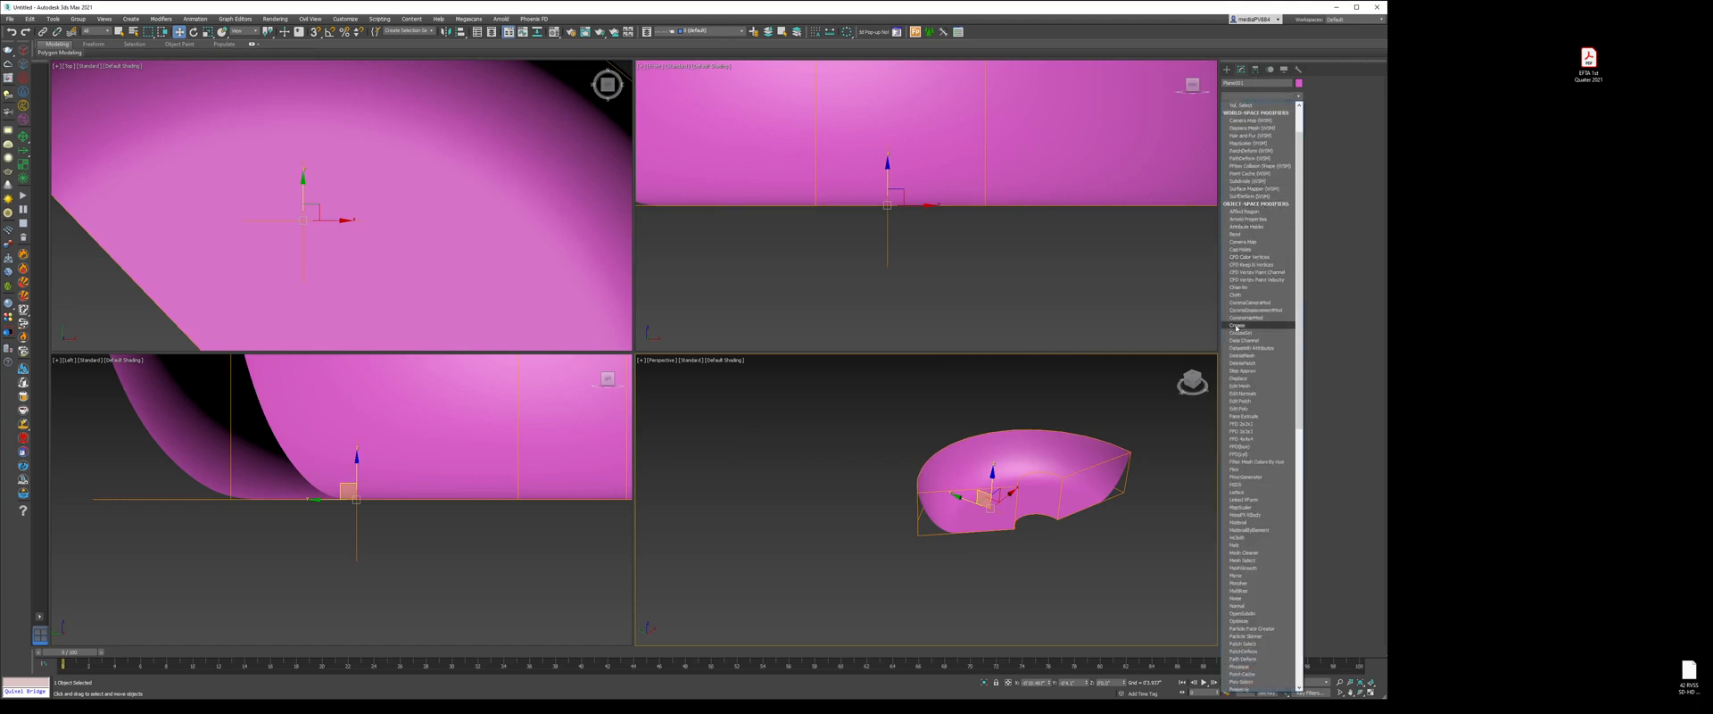
scroll(1249, 348, "down", 5)
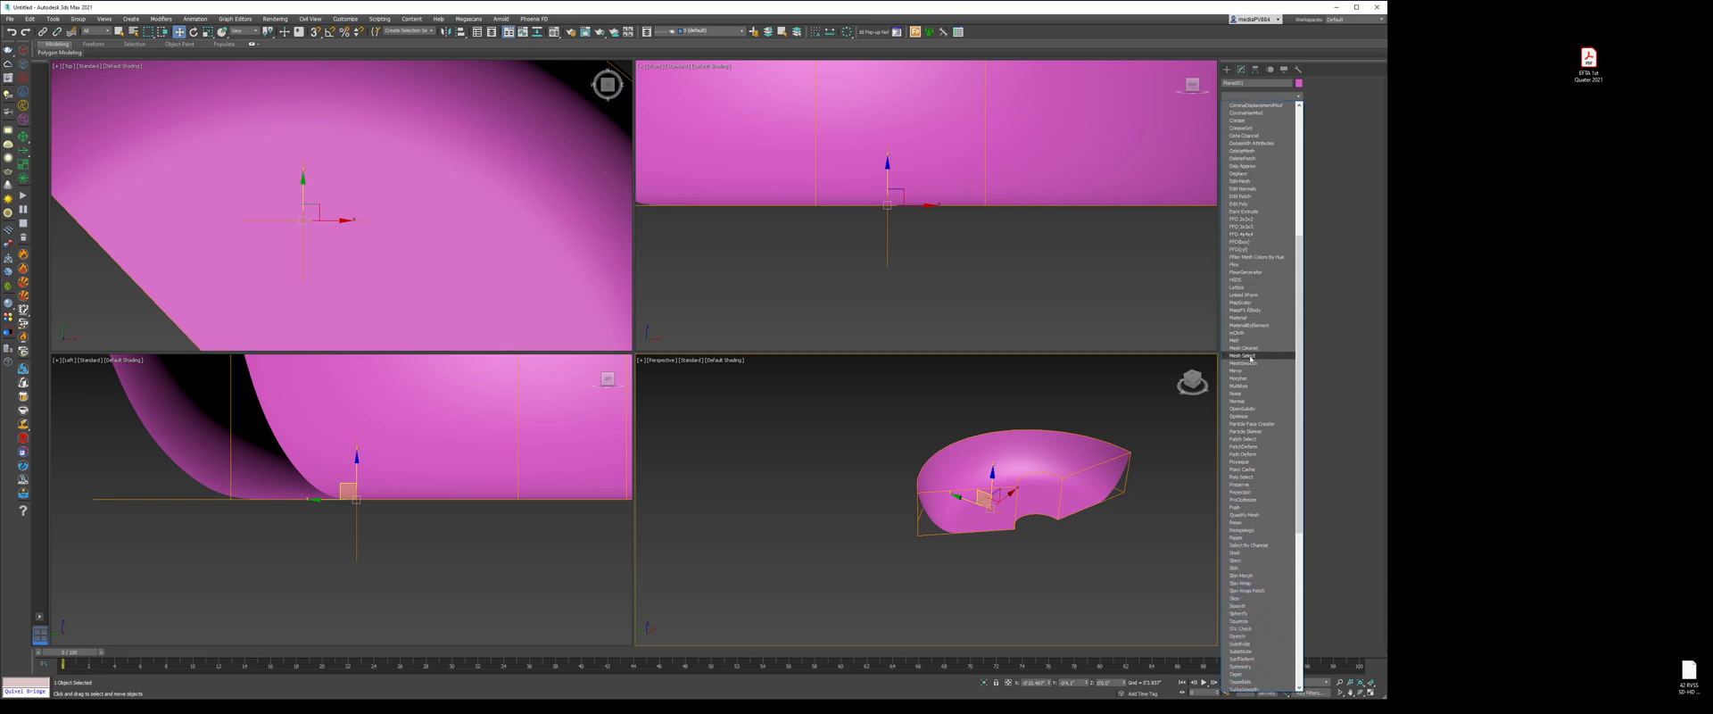
scroll(1256, 339, "down", 5)
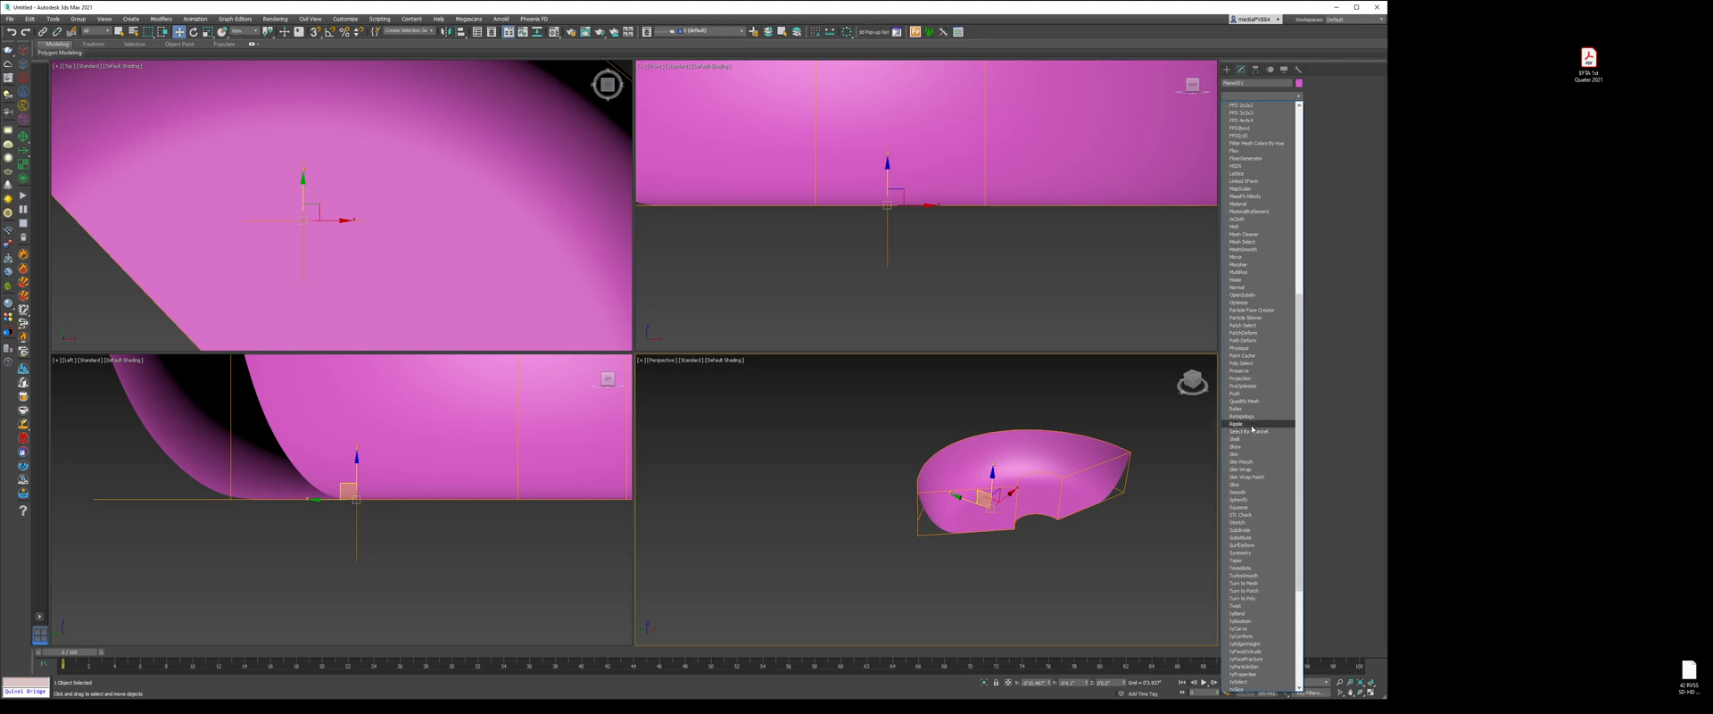
scroll(1263, 419, "down", 7)
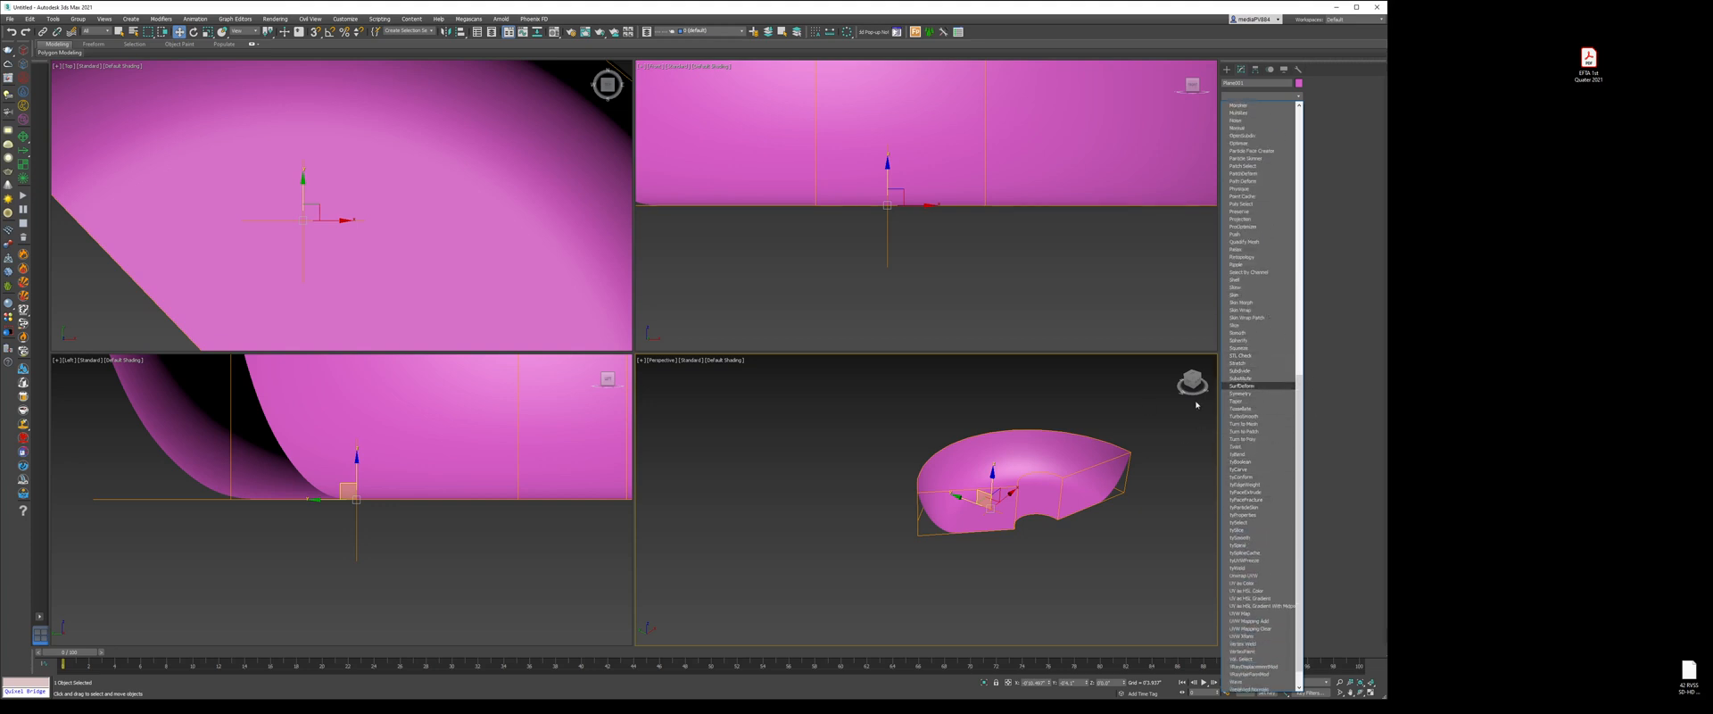
left_click(1090, 420)
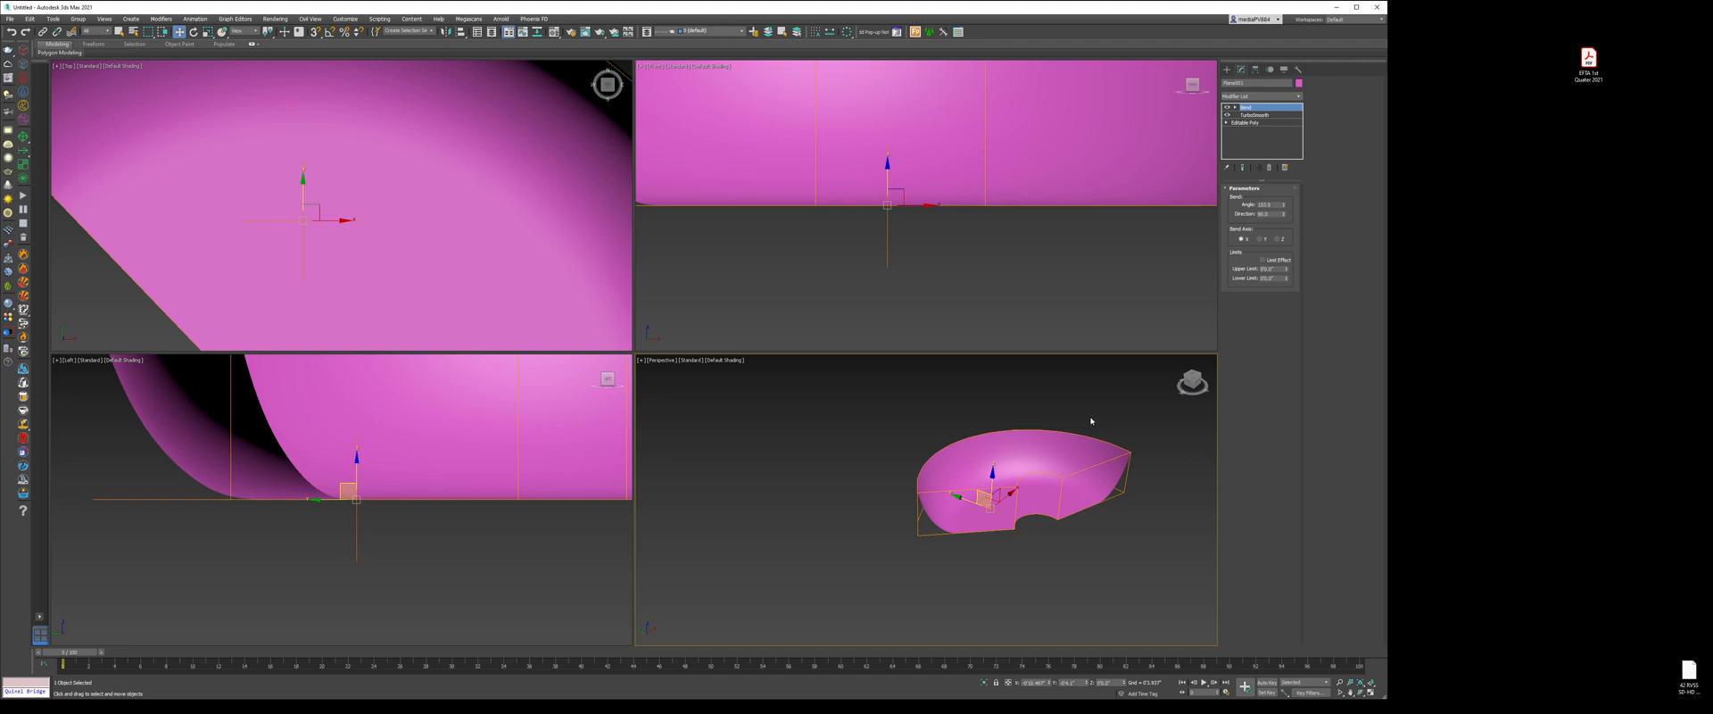
- Delete the Bend and TurboSmooth modifiers from the stack, keeping only the Editable Poly, and deselect the surface
right_click(1258, 107)
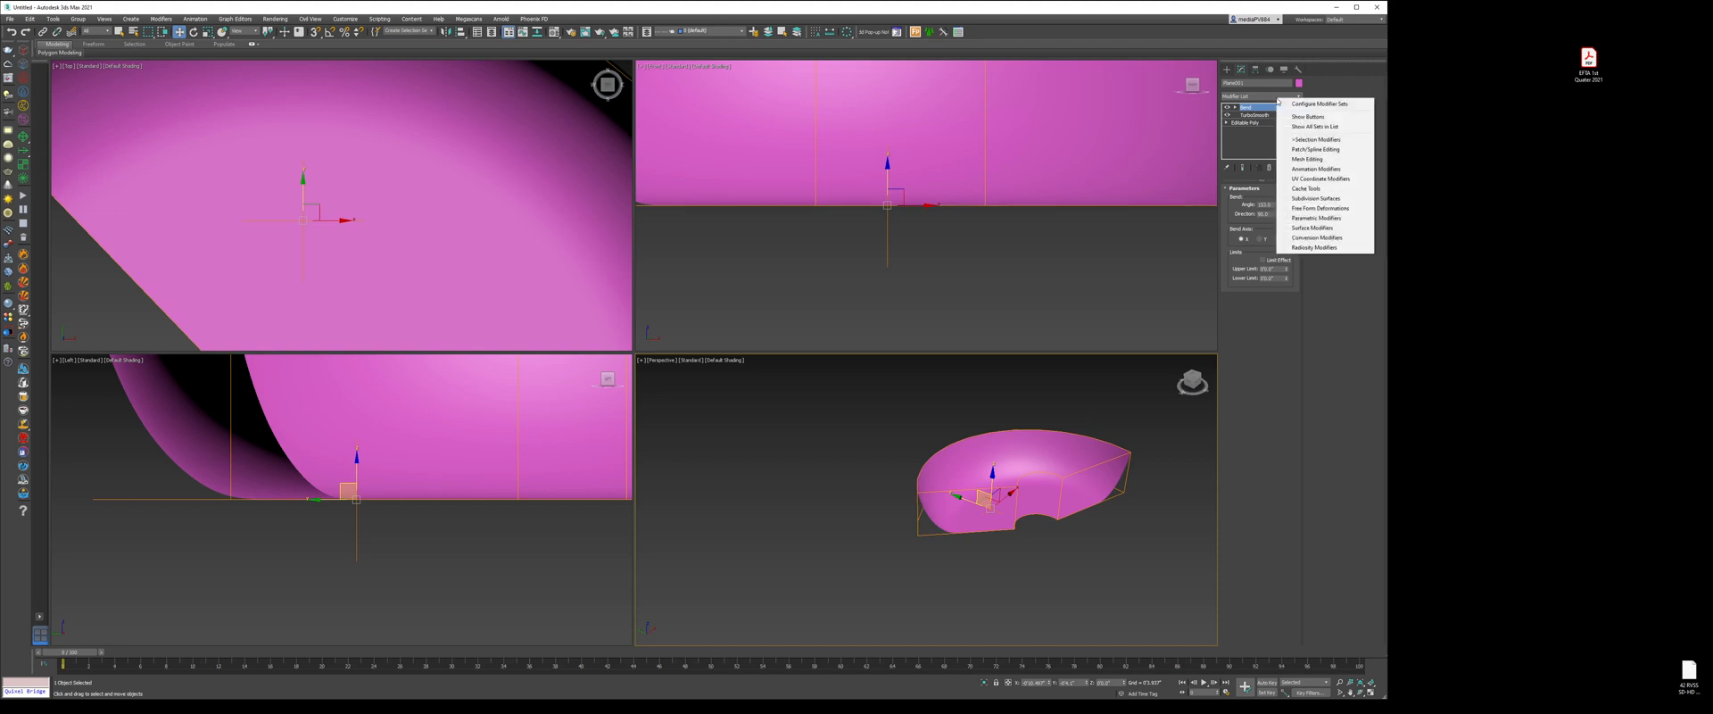
left_click(1267, 111)
right_click(1266, 108)
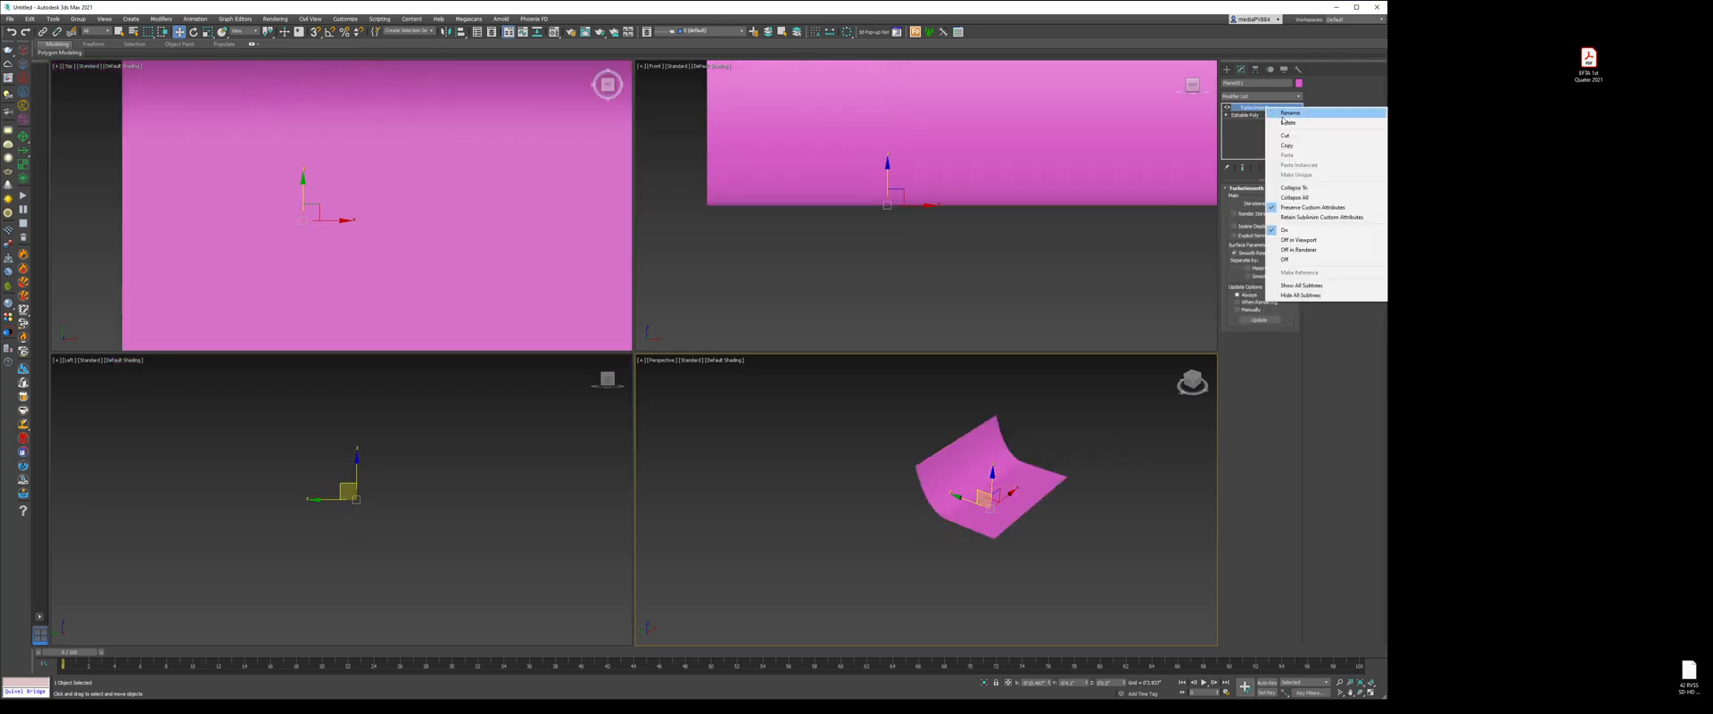
left_click(1275, 115)
left_click(1067, 551)
scroll(982, 490, "up", 3)
middle_click_drag(983, 491, 937, 508, "alt")
scroll(929, 504, "up", 3)
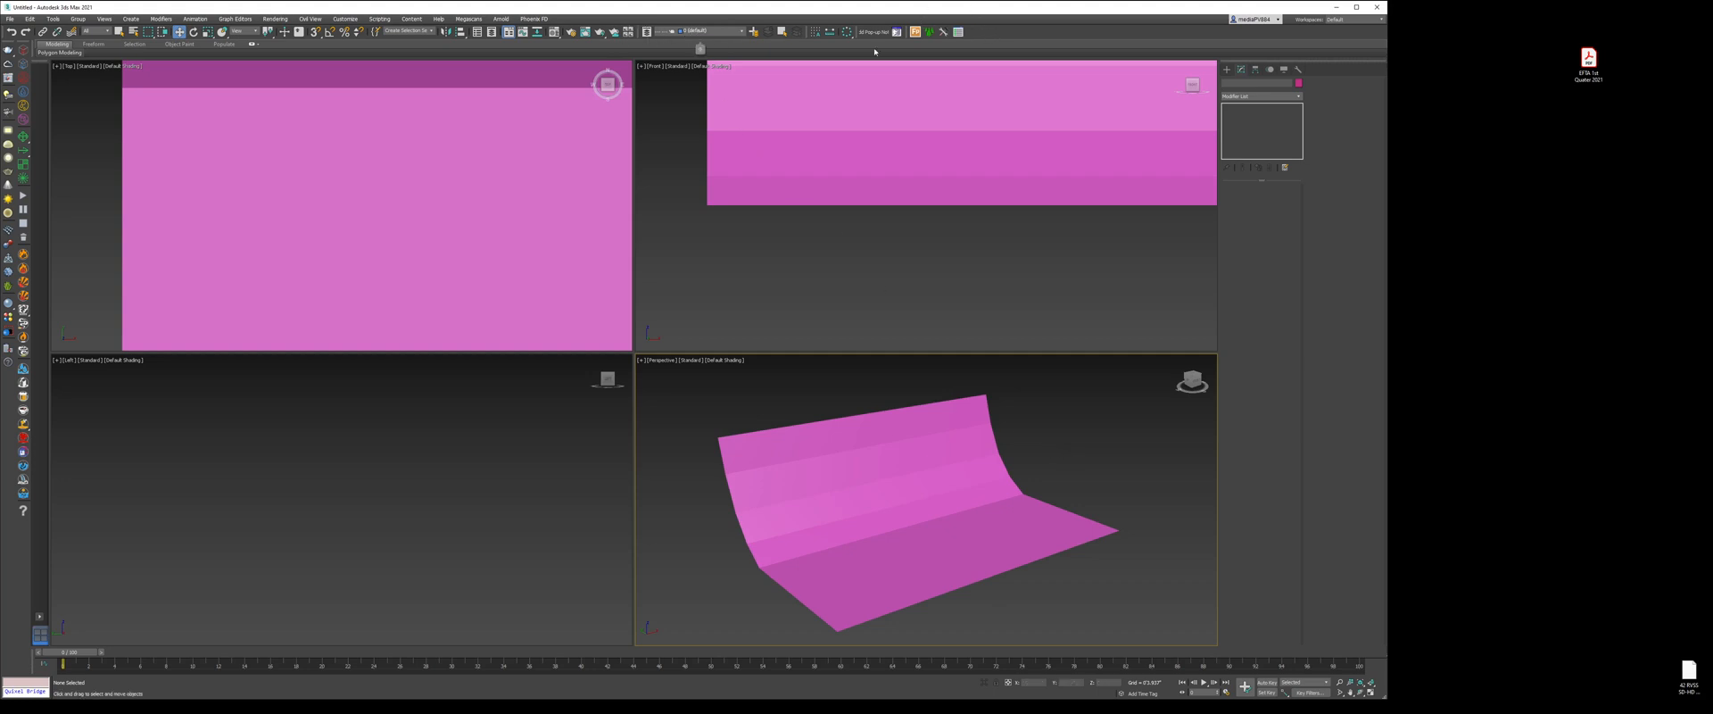
- Open the Layer Explorer and expand the default layer to list its objects
right_click(1068, 31)
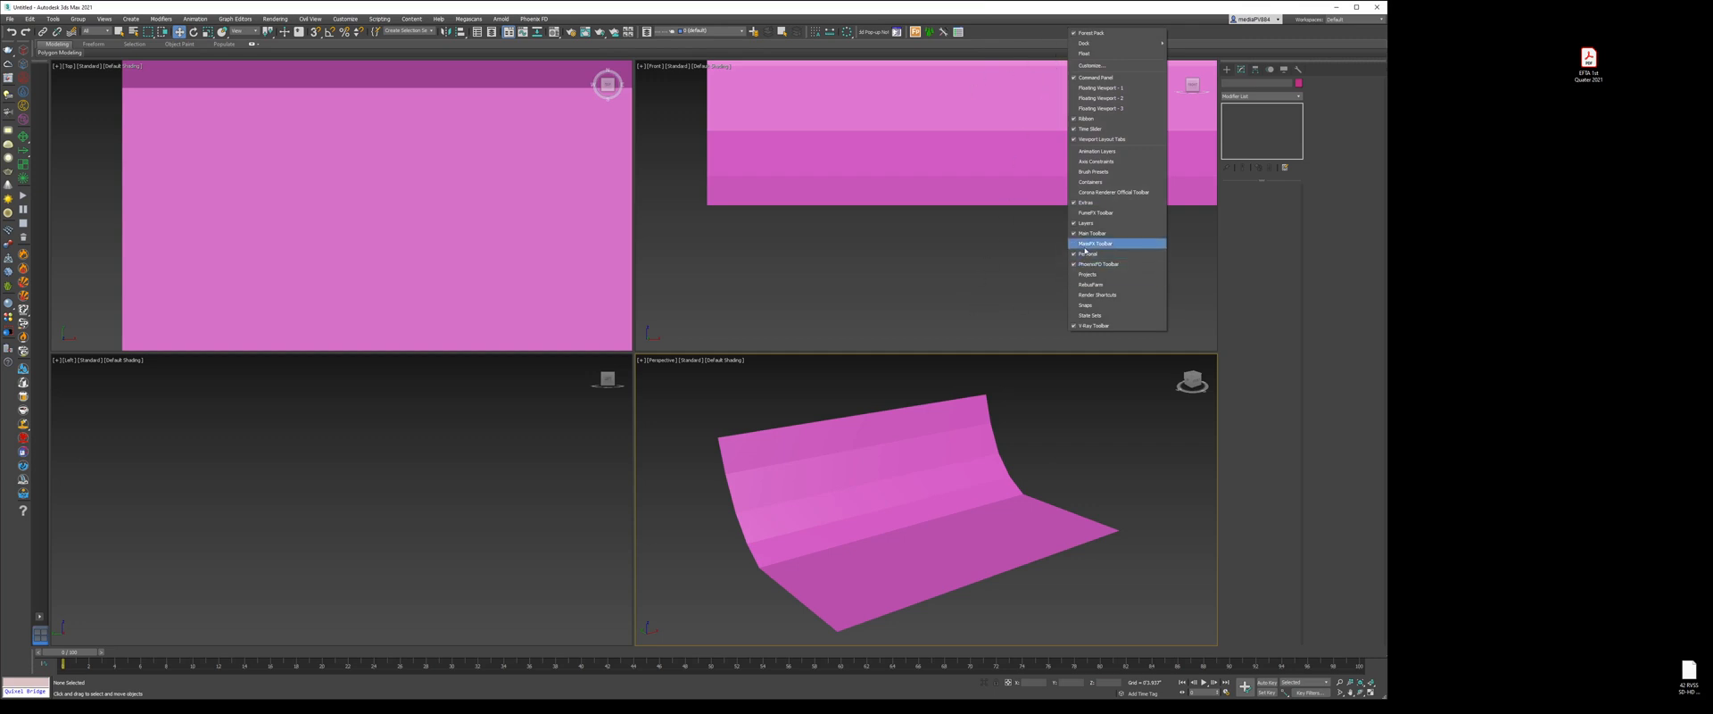
left_click(662, 27)
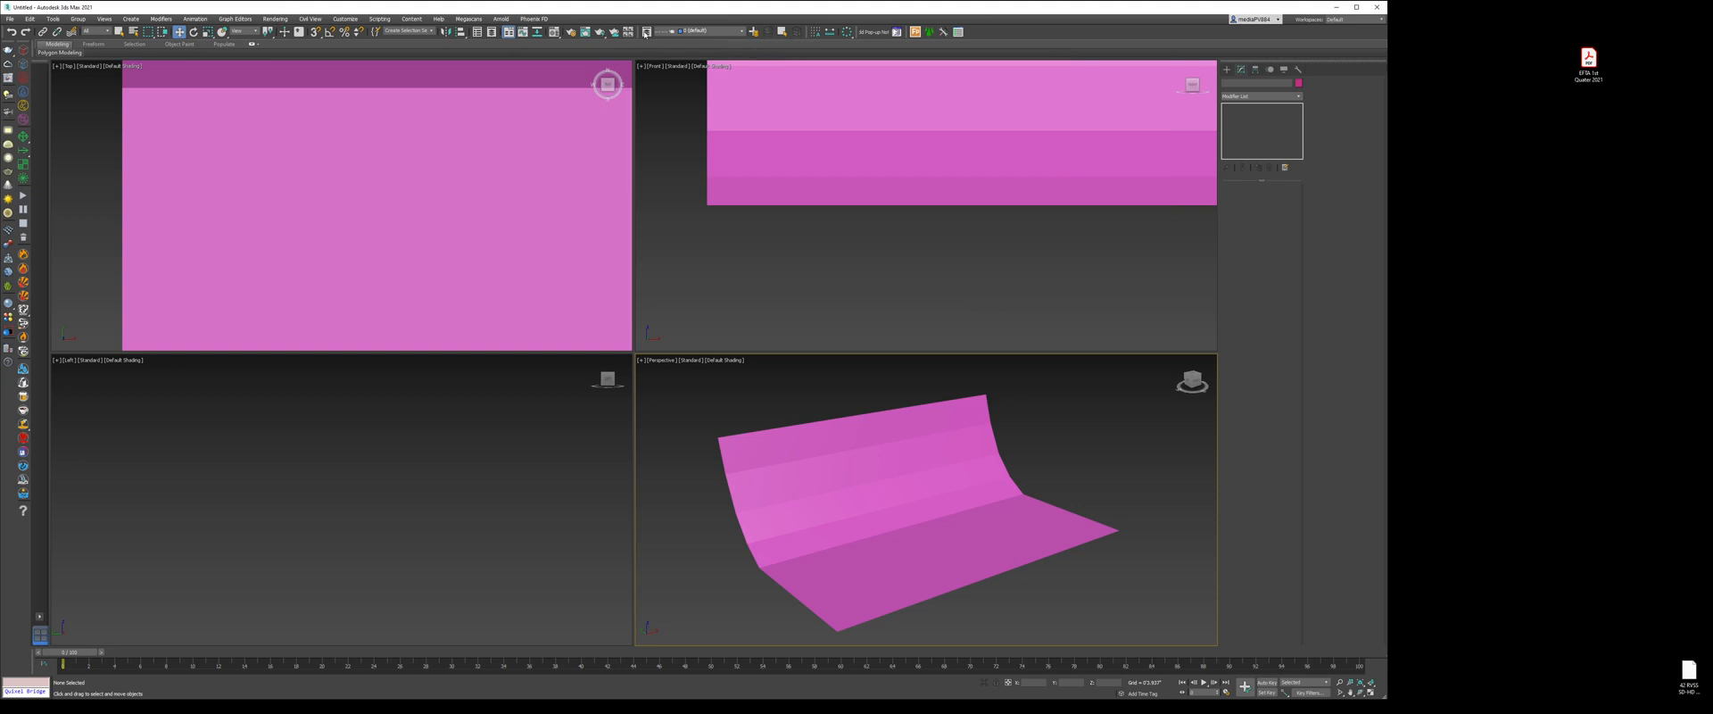
left_click(647, 32)
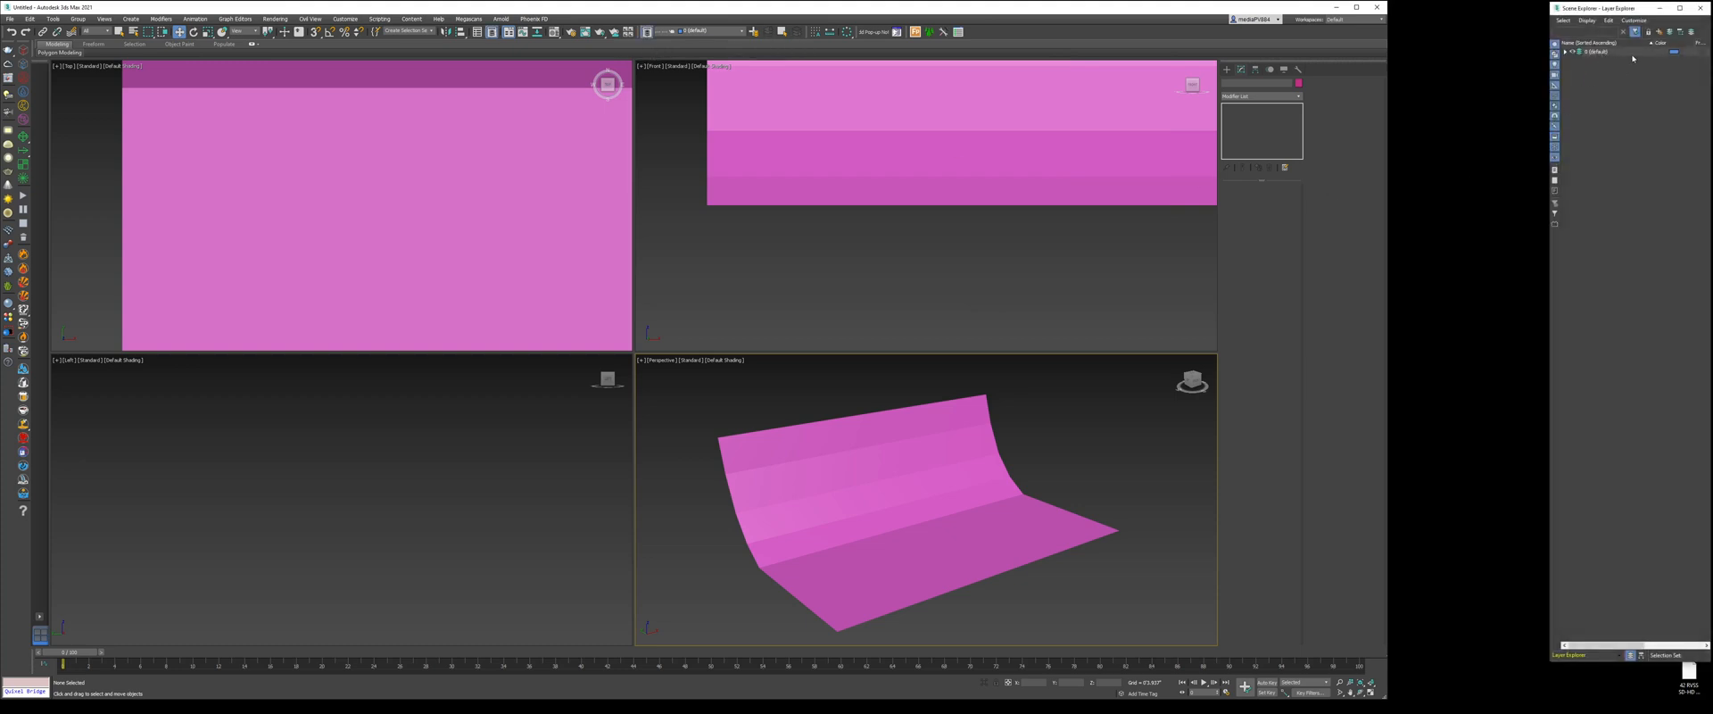
left_click(1566, 52)
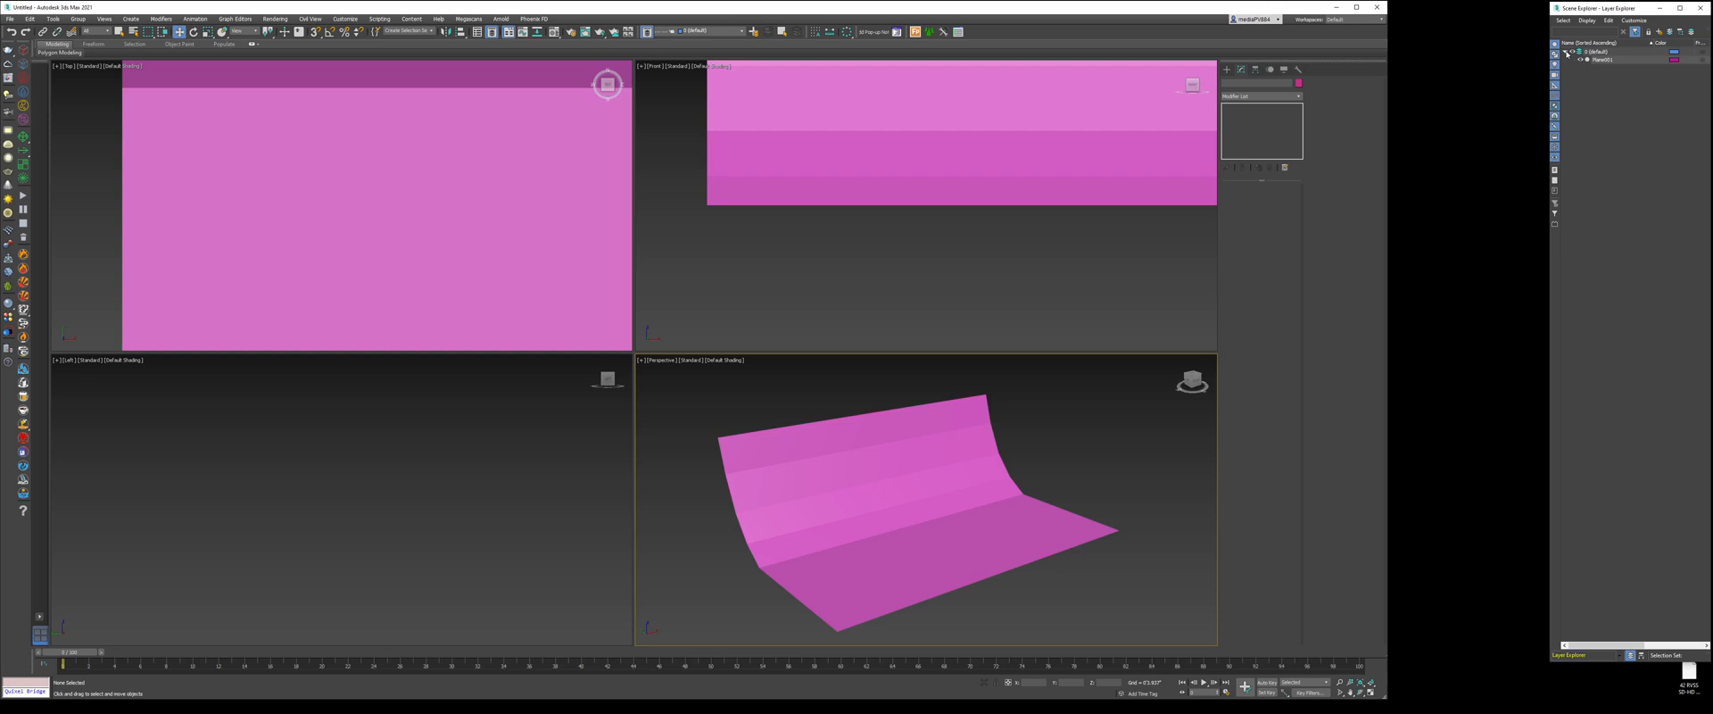
- Rename the curved plane to Cycwall and deselect it
left_click(895, 498)
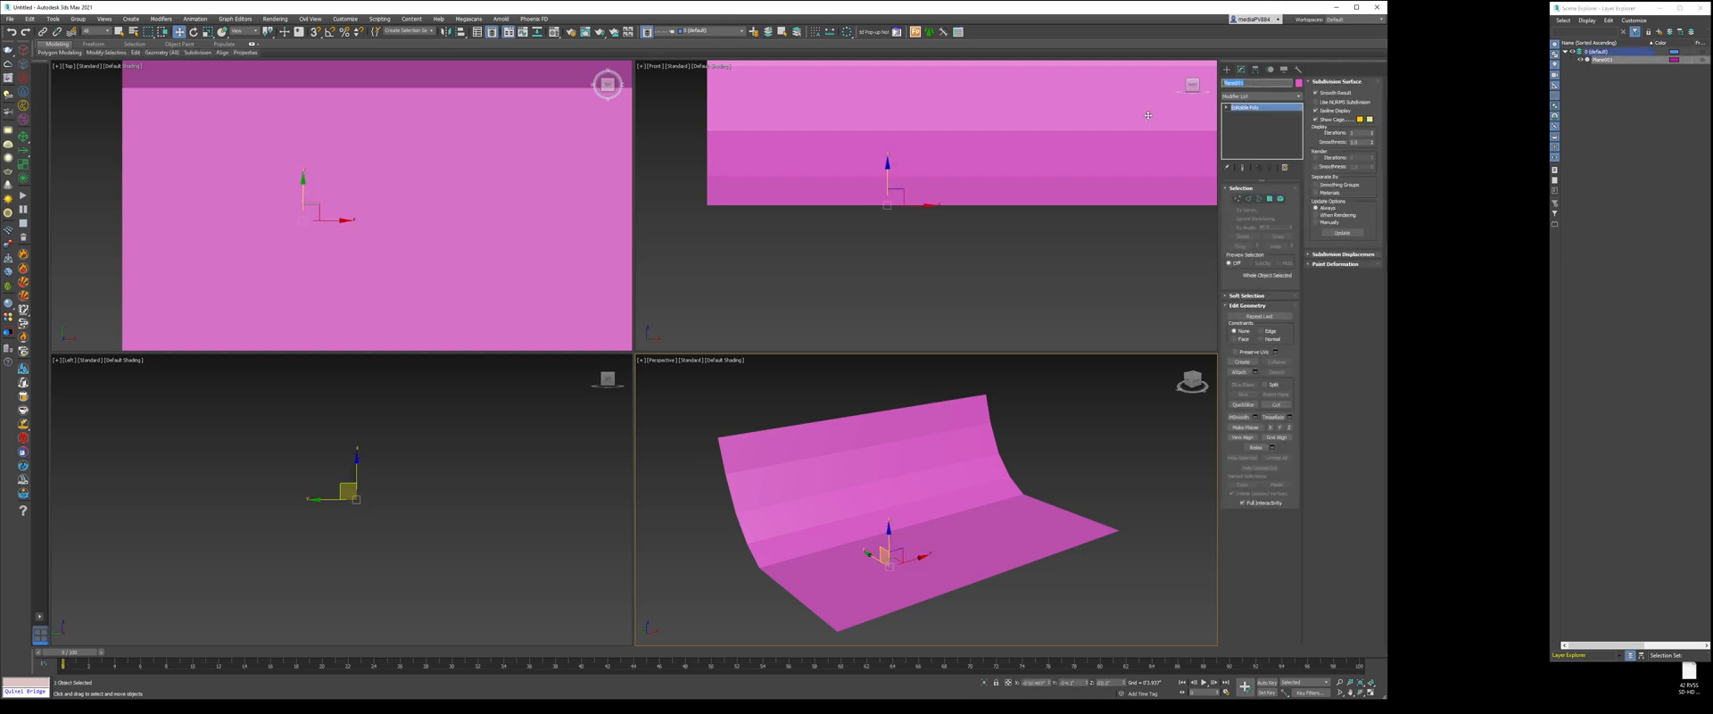
type("Cycwall")
key("Return")
left_click(1608, 90)
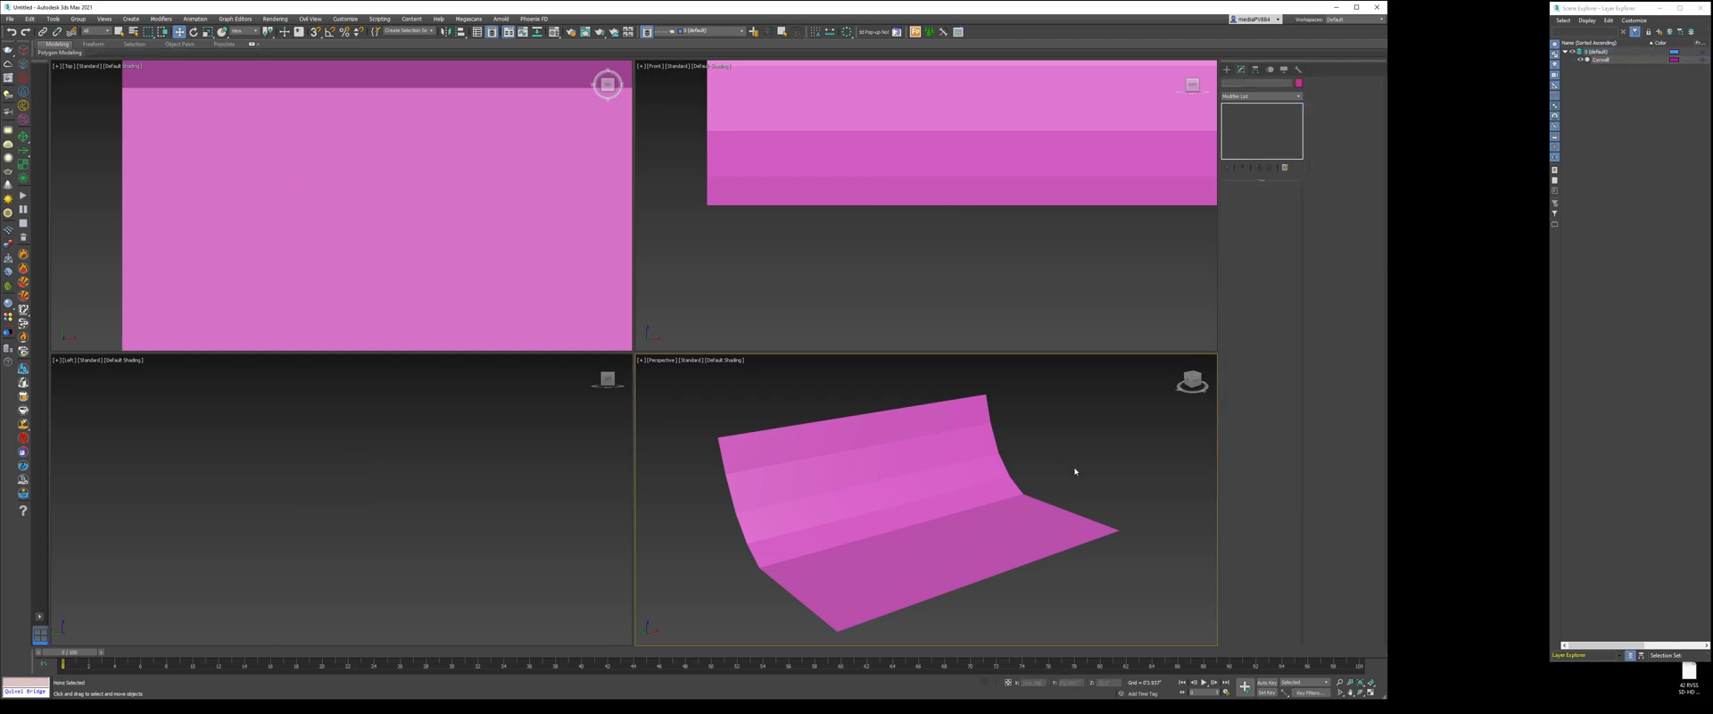
- Create two boxes on the floor of the curved backdrop, a thin one near the front edge and a larger one farther back
left_click(1227, 68)
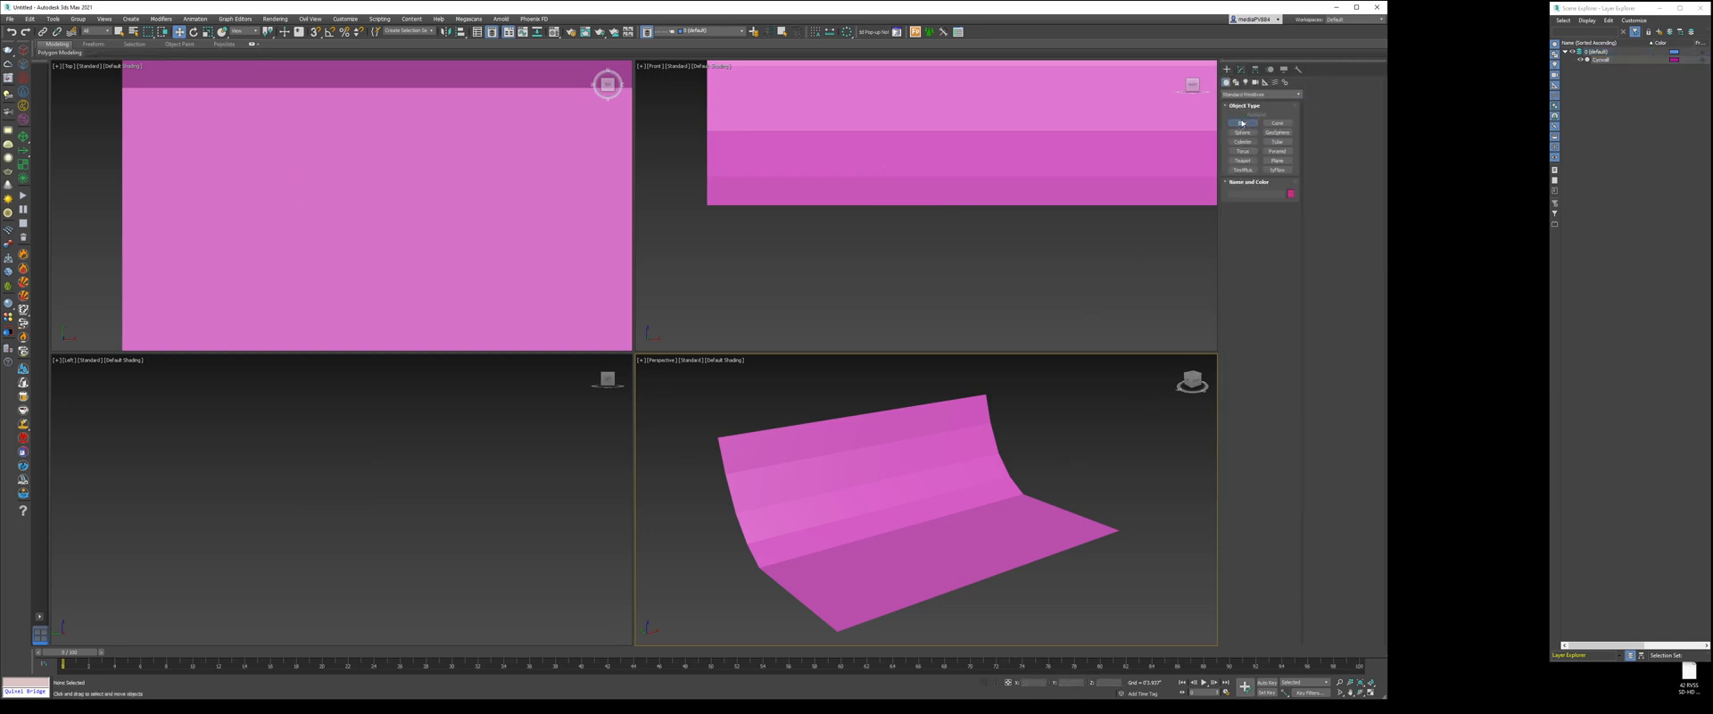
left_click(1242, 123)
left_click_drag(870, 585, 882, 607)
left_click(883, 582)
left_click_drag(990, 515, 999, 534)
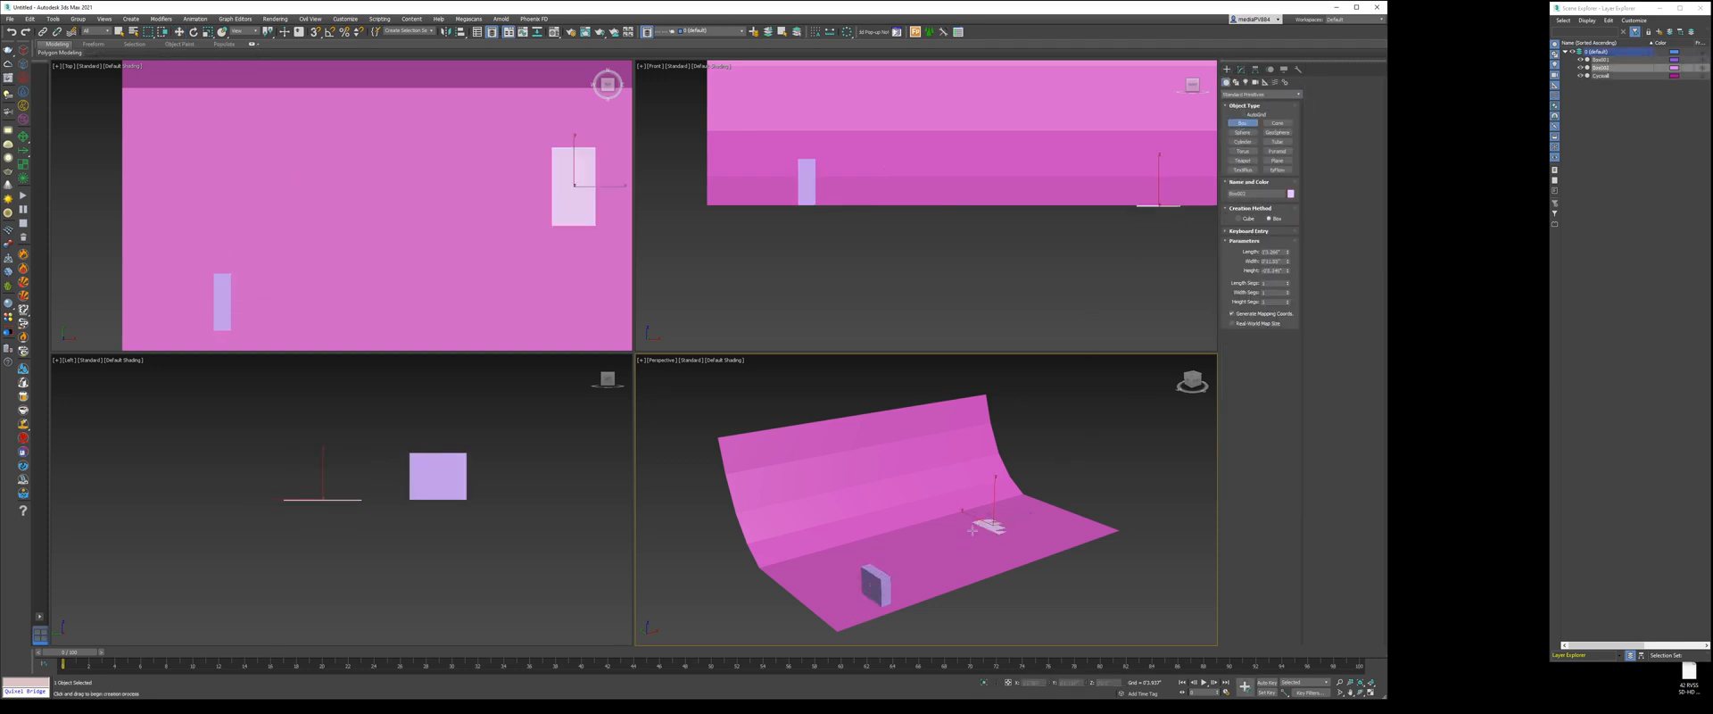
left_click(996, 508)
key("w")
- Create a teapot on the backdrop floor between the two boxes
left_click(1242, 160)
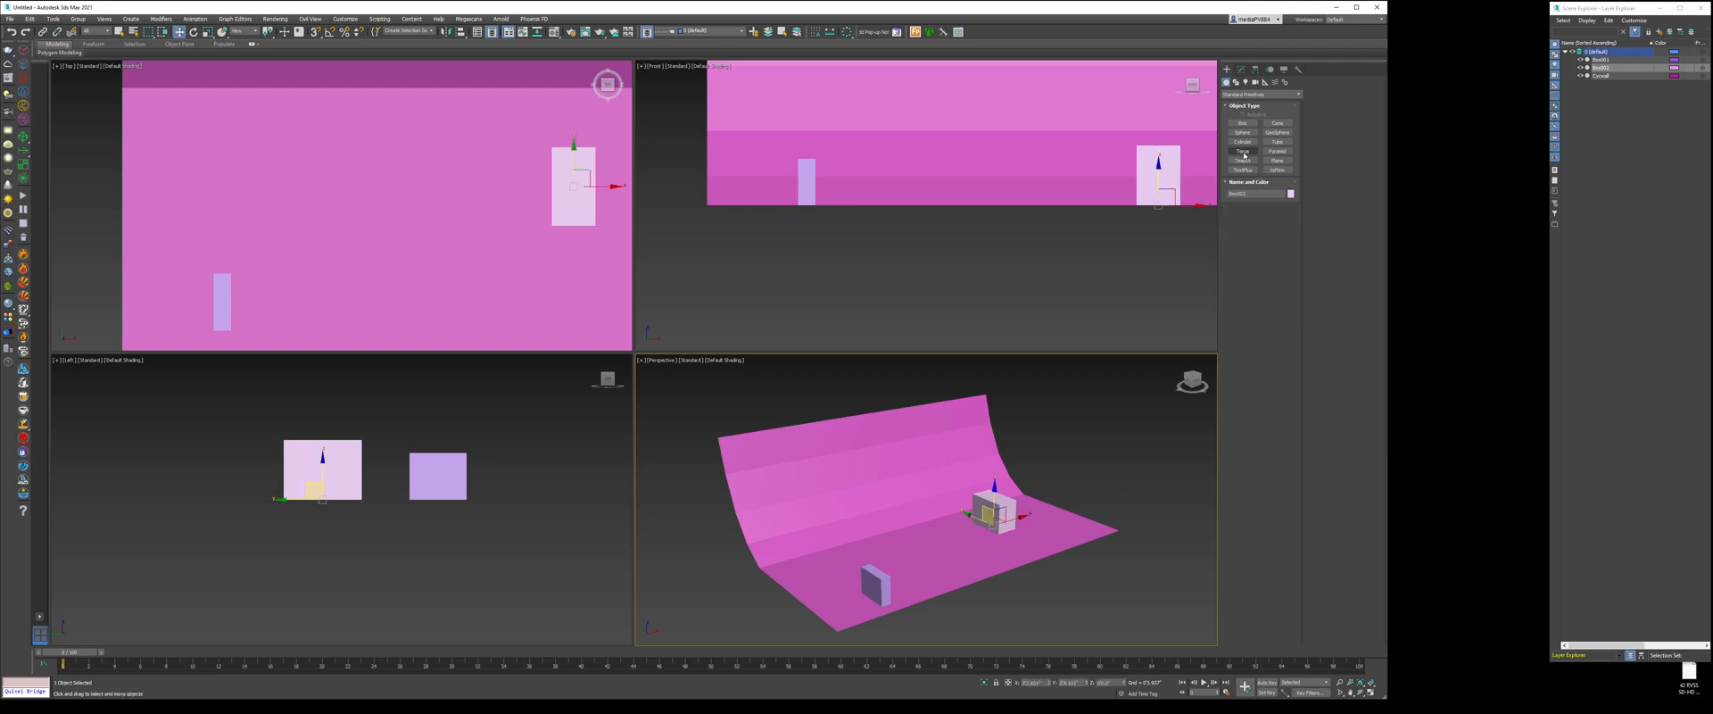
left_click_drag(381, 257, 428, 264)
key("w")
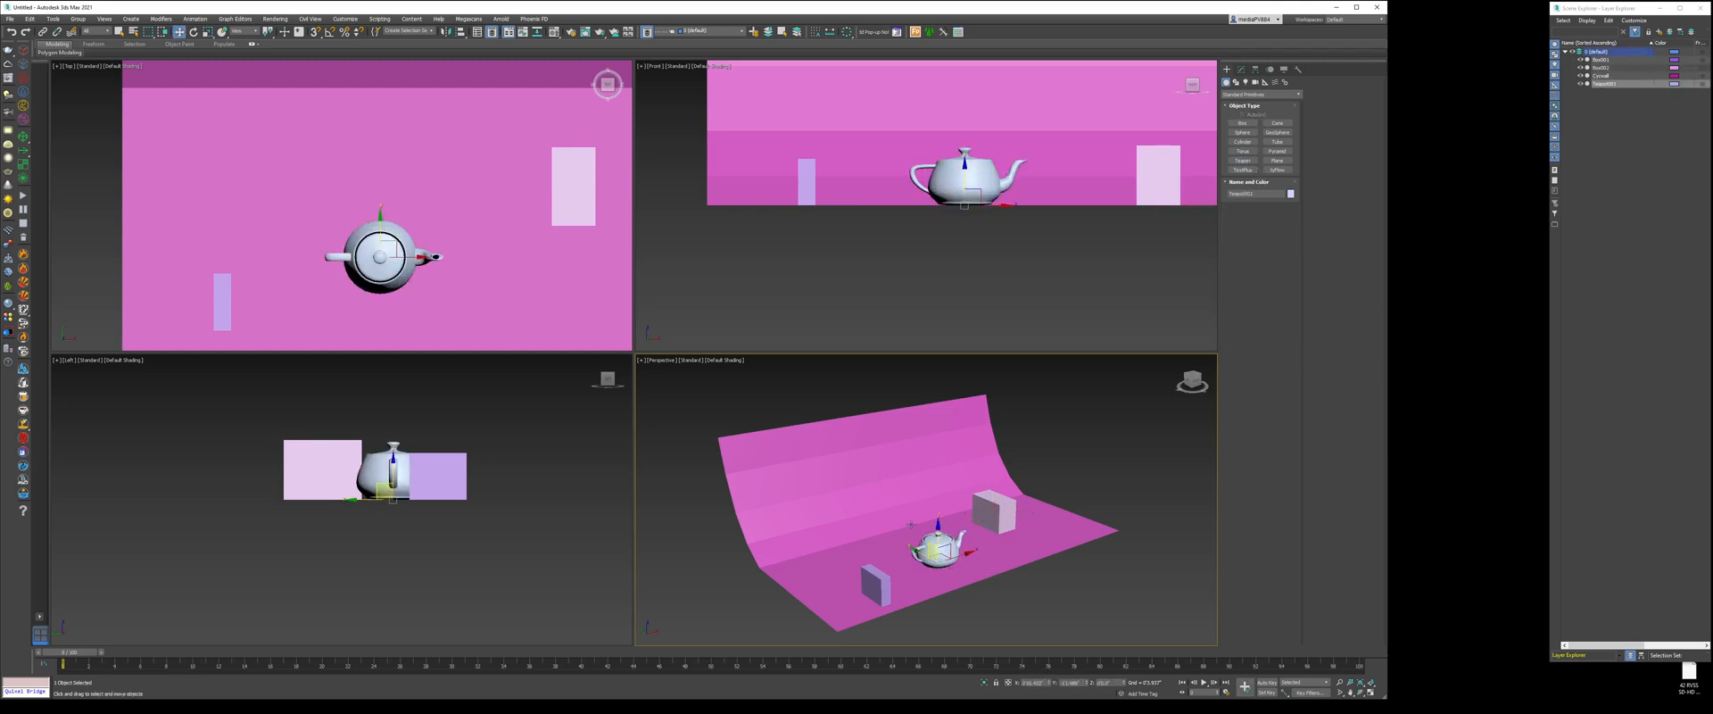
- Select the Cycwall backdrop and put it on a new layer named Background
left_click(955, 458)
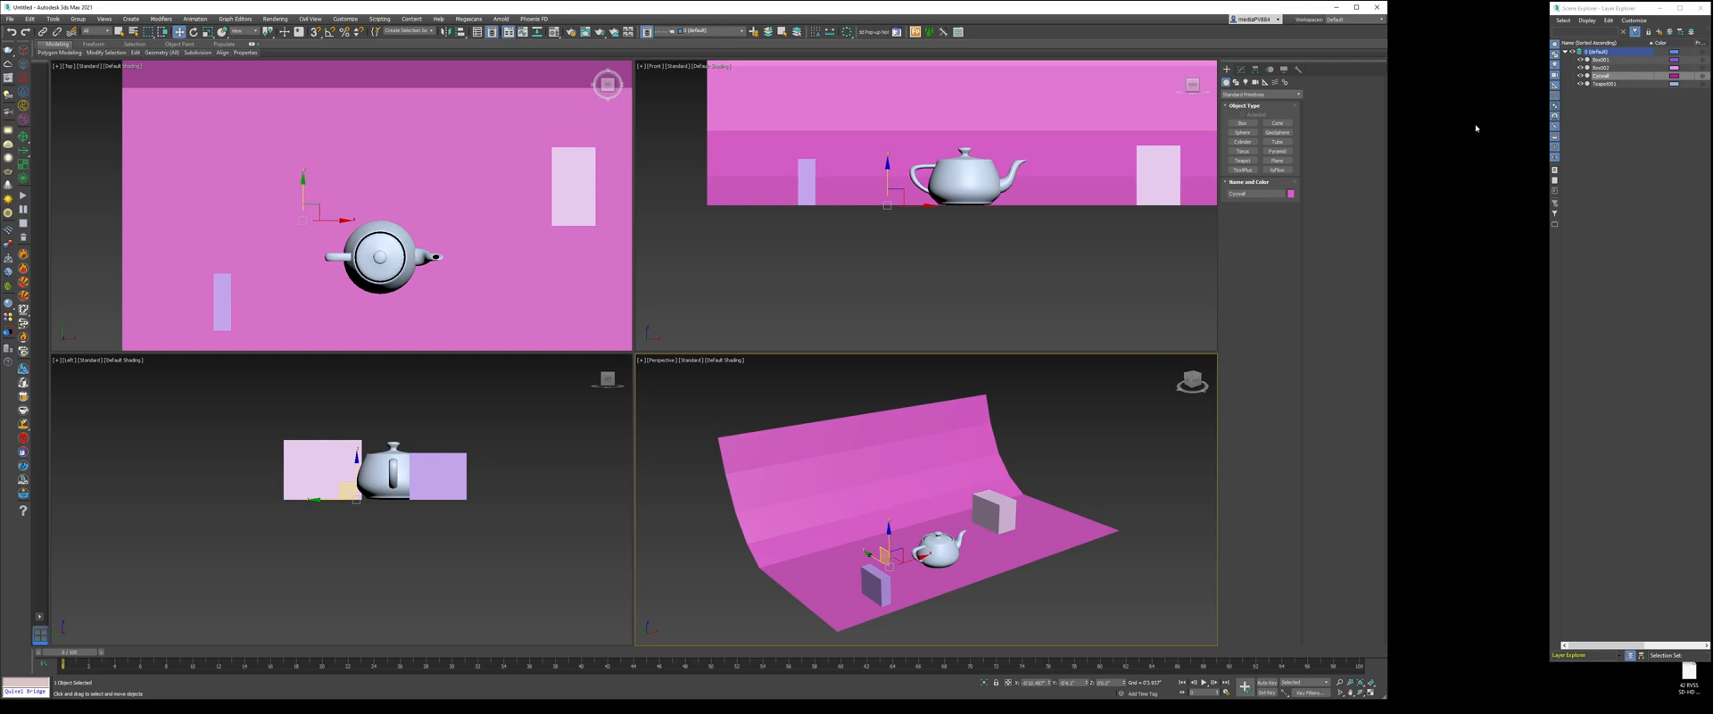
left_click(1565, 53)
left_click(1565, 53)
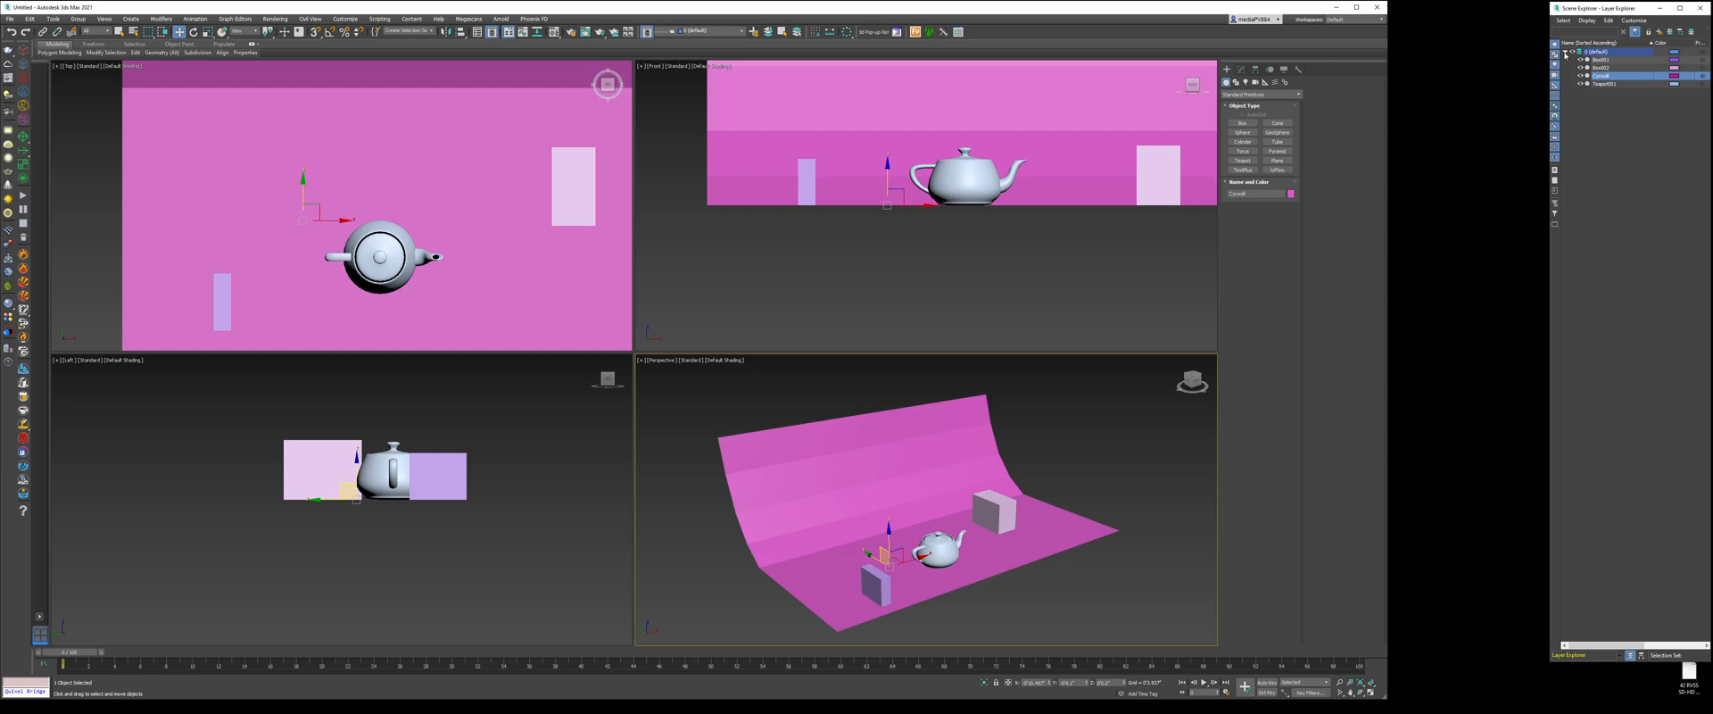
left_click(1565, 53)
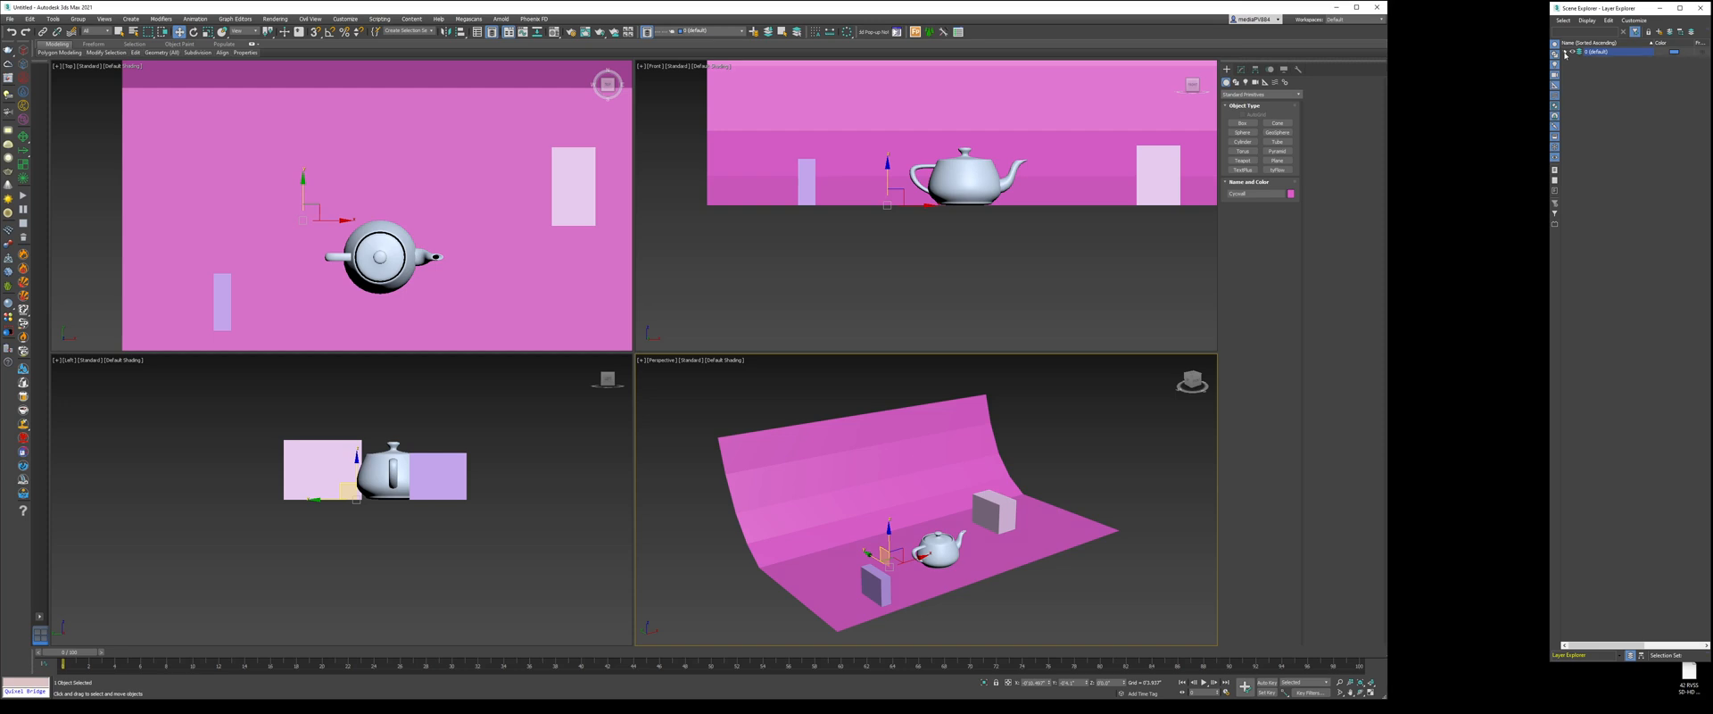
left_click(1659, 33)
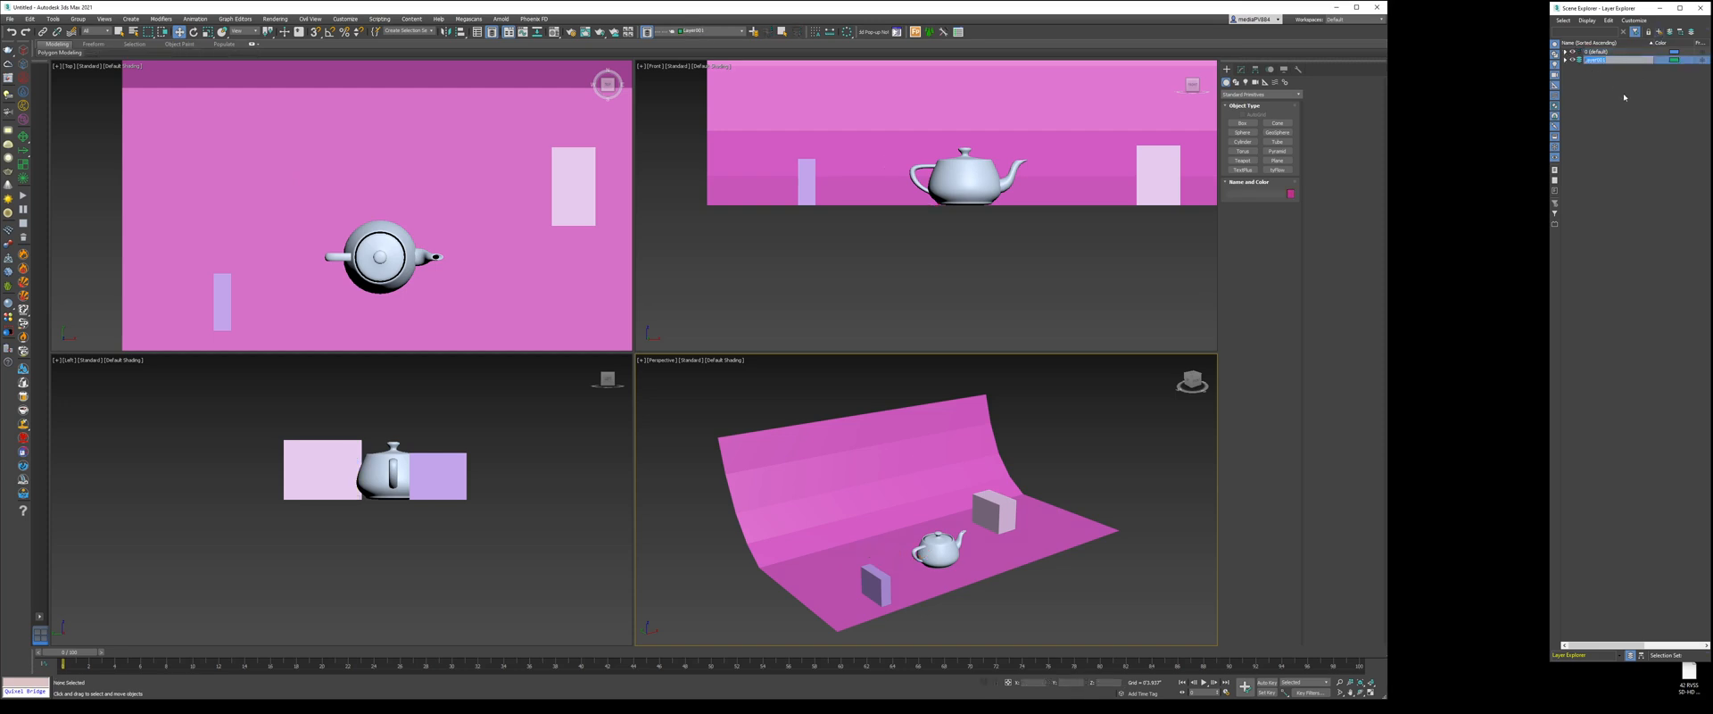
type("Background")
key("Return")
left_click(1623, 97)
left_click(1565, 59)
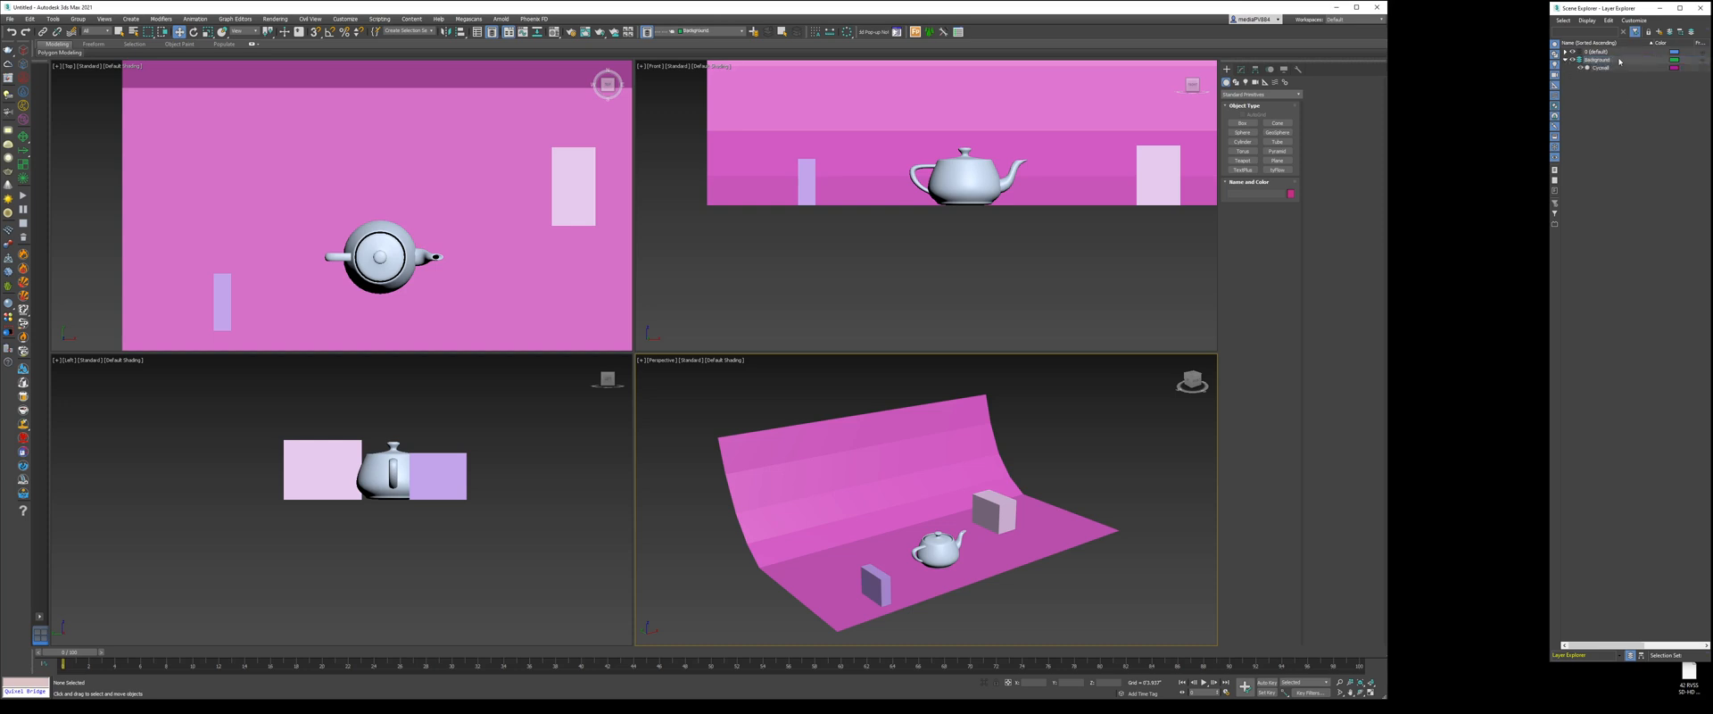
left_click(1565, 59)
- Toggle the visibility of the Background layer and the default layer off and on to see which objects each holds
left_click(1573, 60)
left_click(1573, 60)
left_click(1573, 52)
left_click(1573, 52)
left_click(1573, 51)
left_click(1574, 52)
- Select the two boxes and the teapot and put them on a new layer named Props
left_click(939, 546)
key("F4")
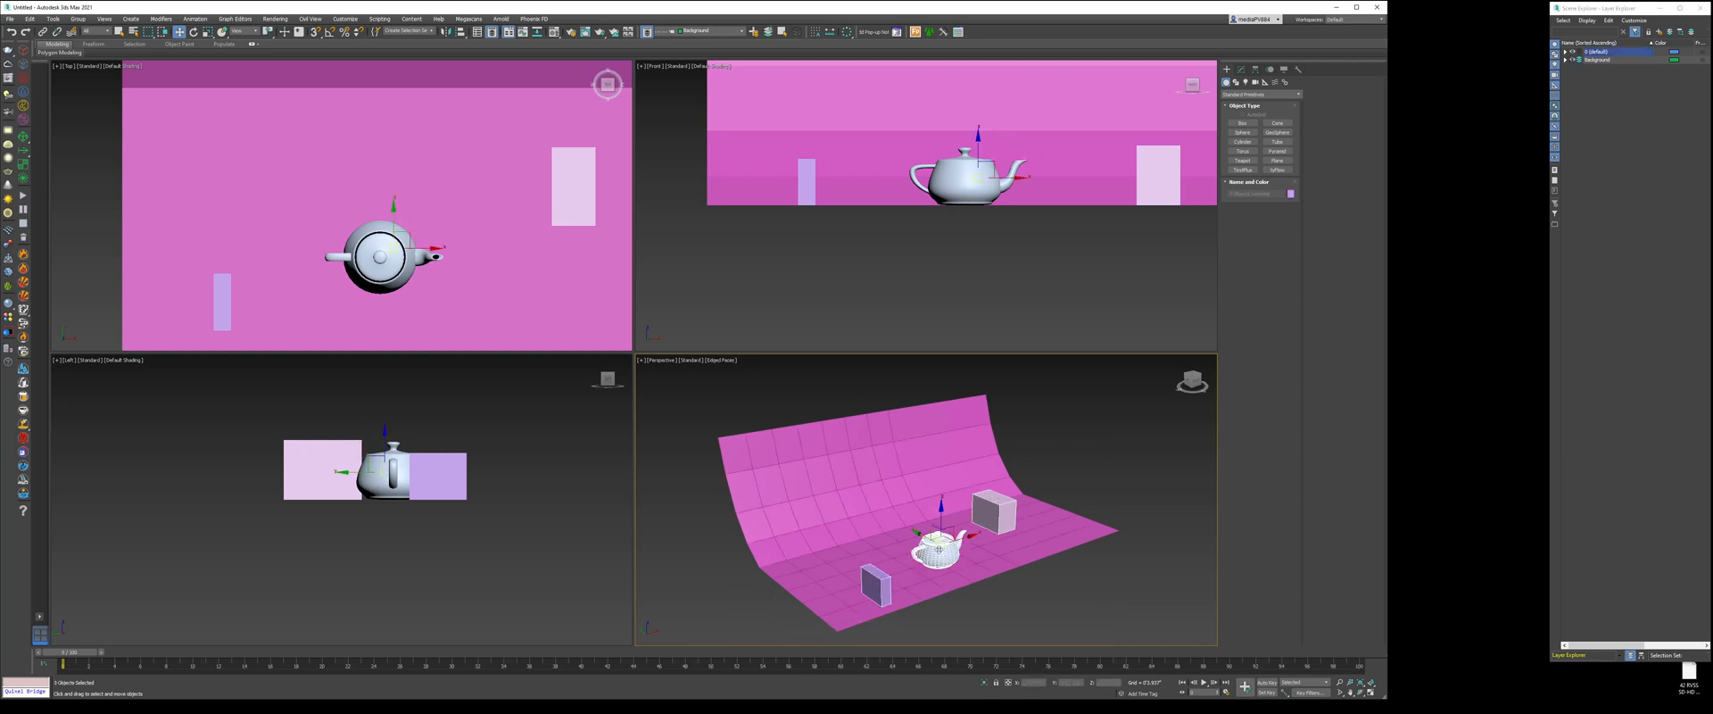
key("F4")
left_click(1659, 31)
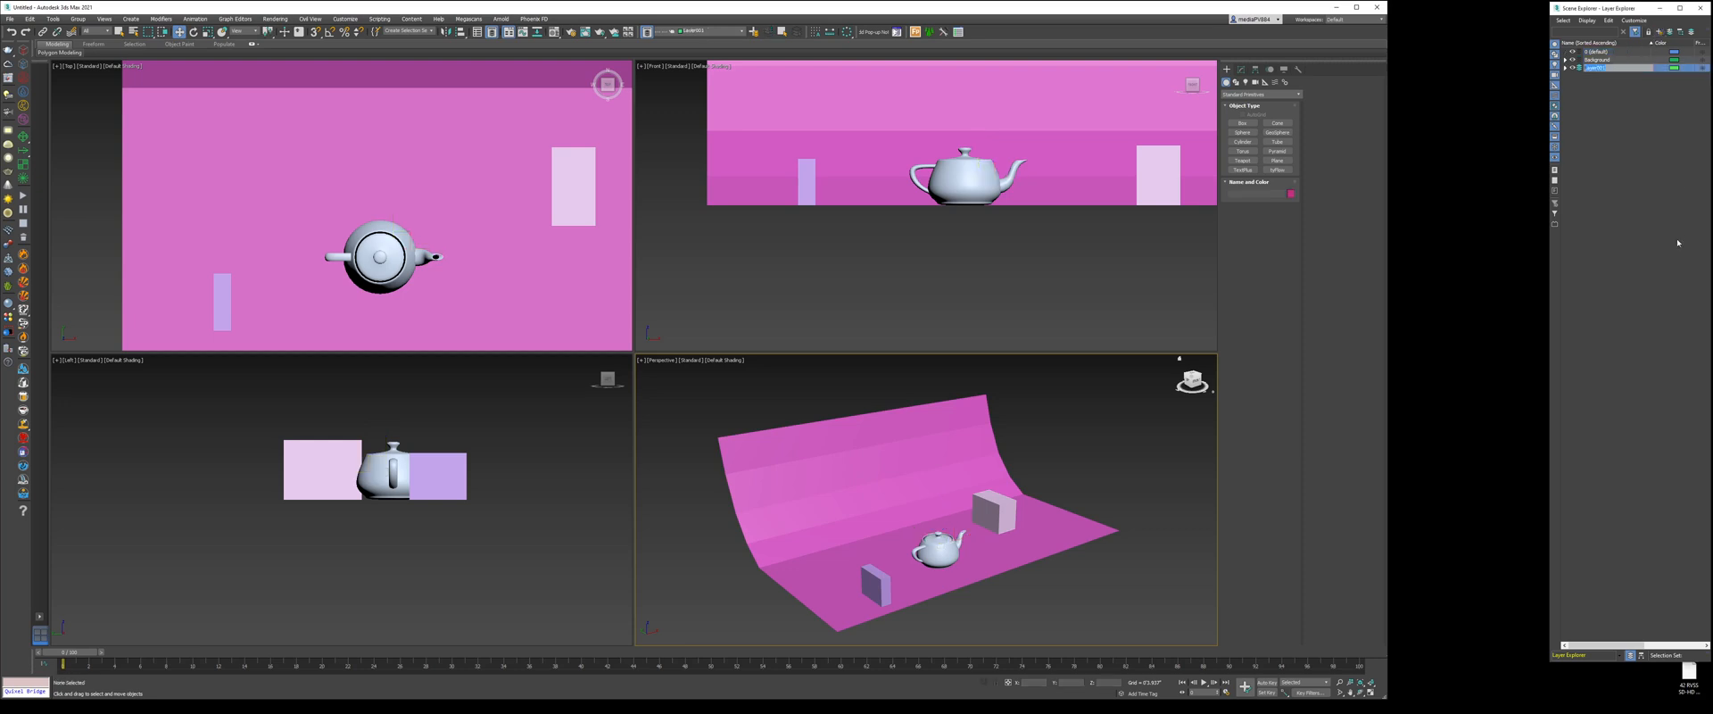
type("Props")
key("Return")
left_click(1605, 79)
left_click(1565, 68)
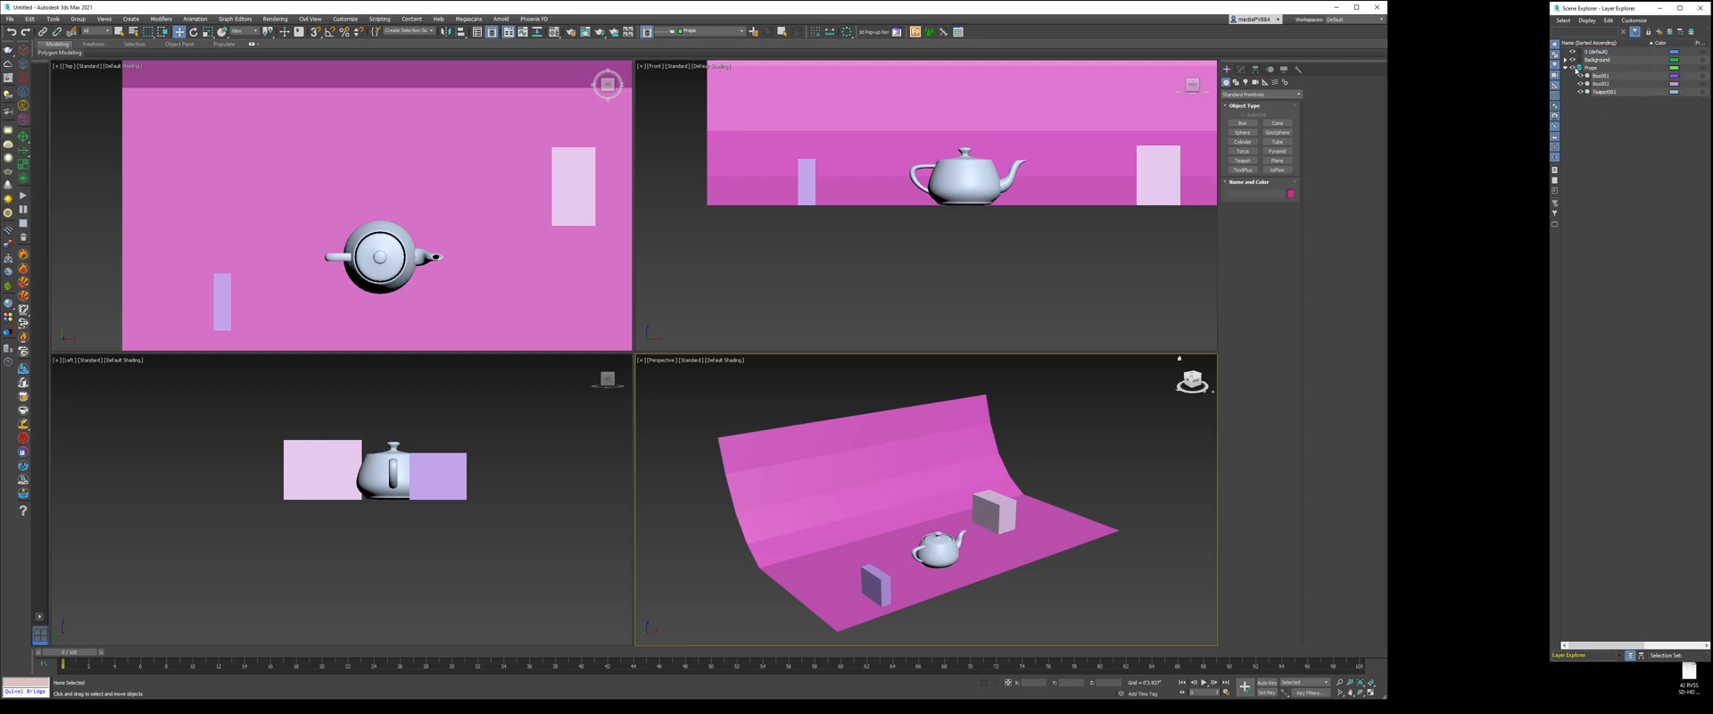
- Toggle the Props layer's visibility off and on repeatedly and review its listed objects
left_click(1573, 68)
left_click(1573, 68)
left_click(1574, 68)
left_click(1573, 67)
left_click(1574, 68)
left_click(1573, 68)
left_click(1565, 68)
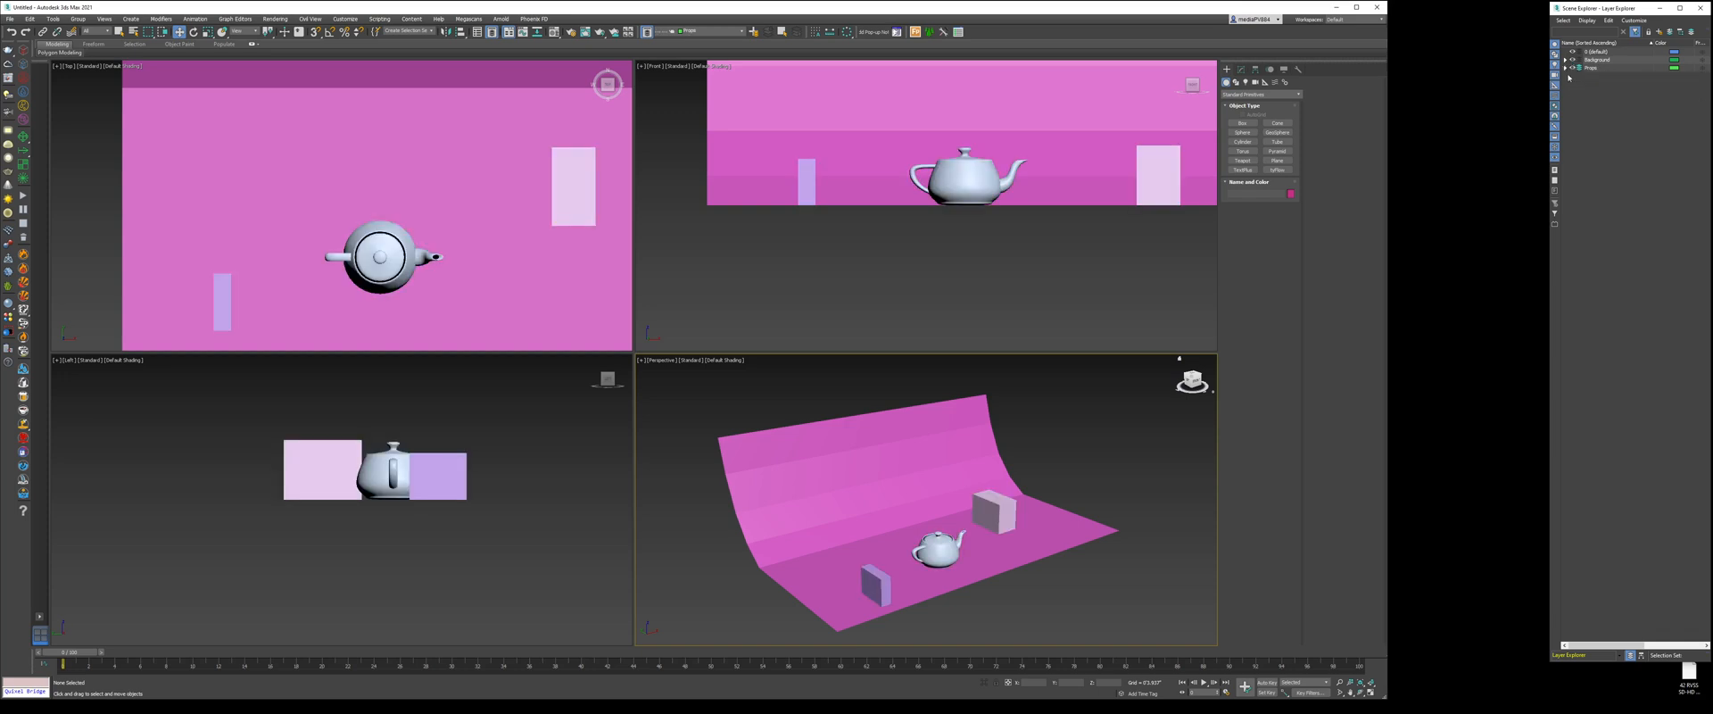
left_click(1565, 67)
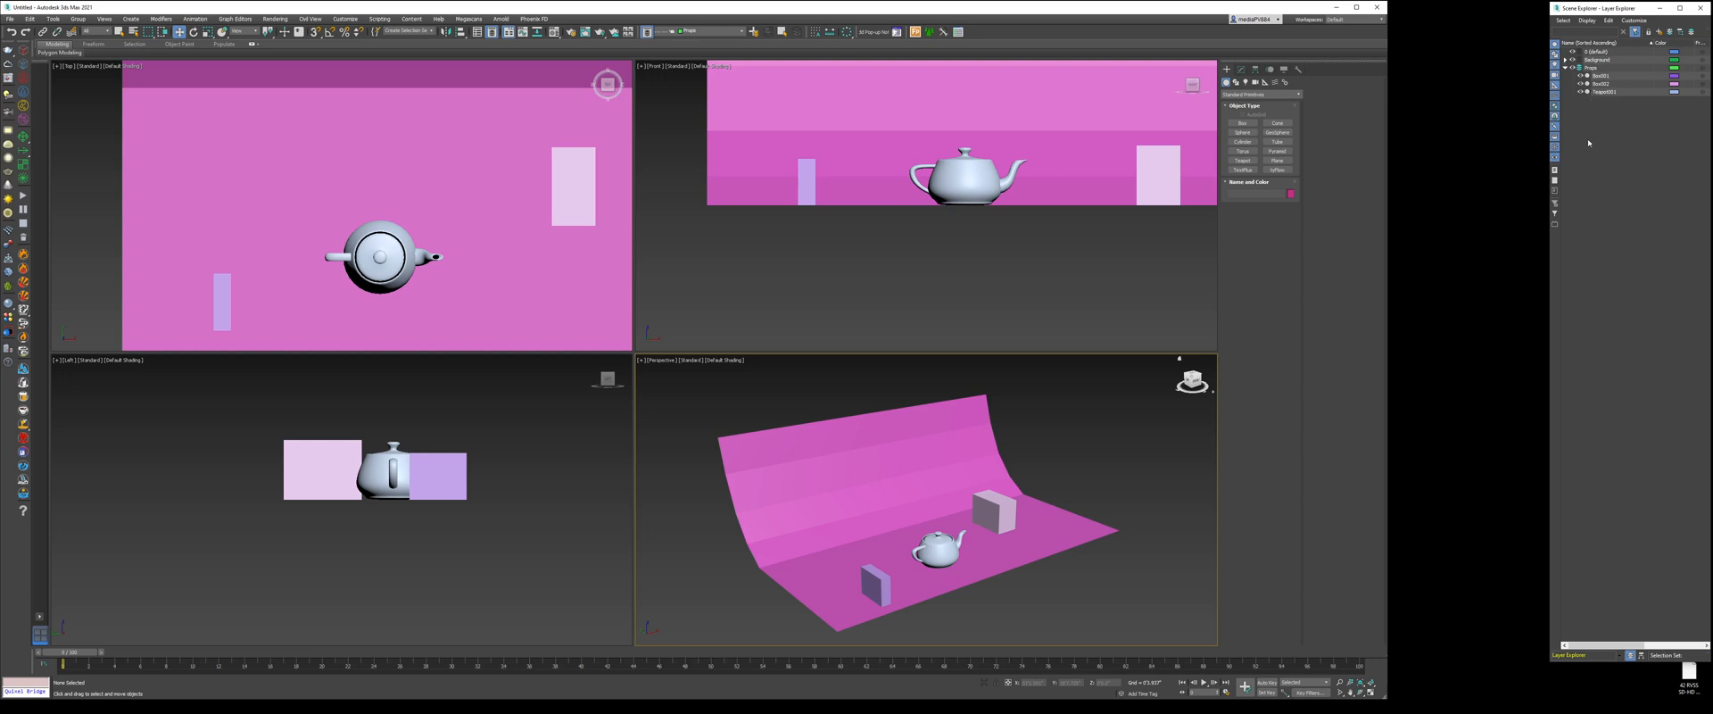
- Collapse the Props layer and switch the Scene Explorer to sort objects by hierarchy
left_click(1566, 67)
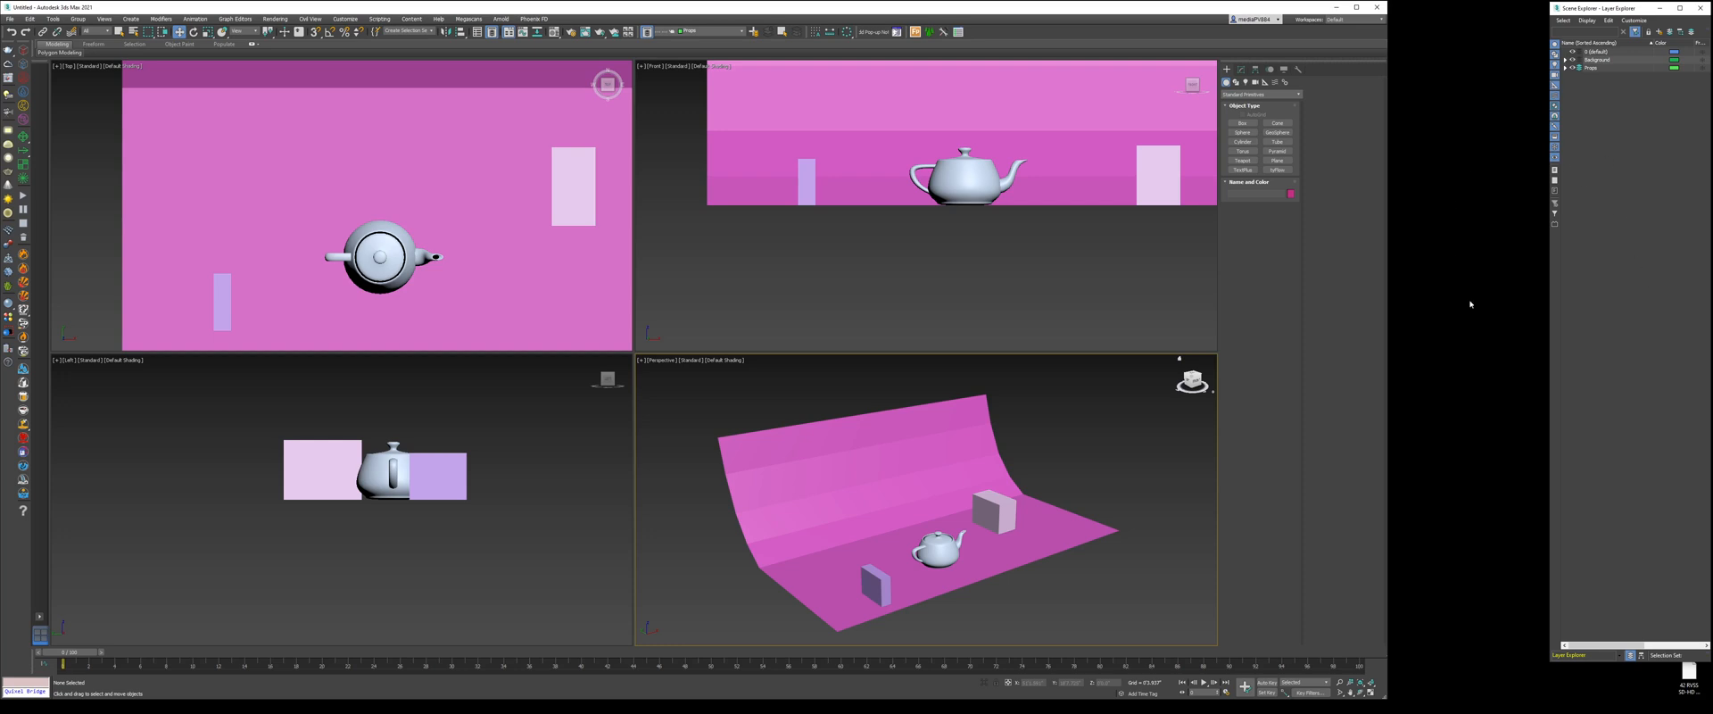
left_click(1642, 657)
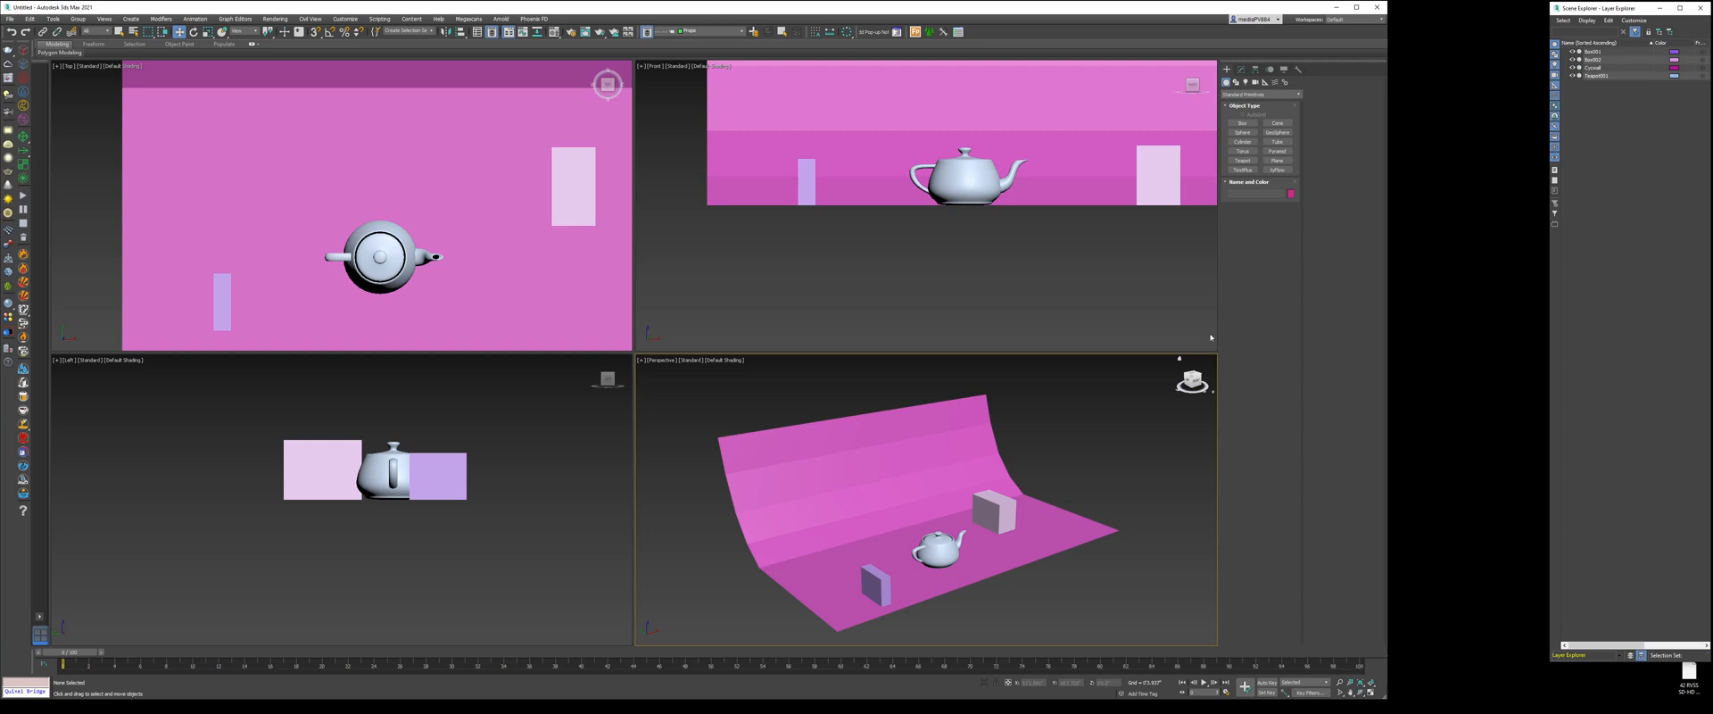
left_click(1102, 448)
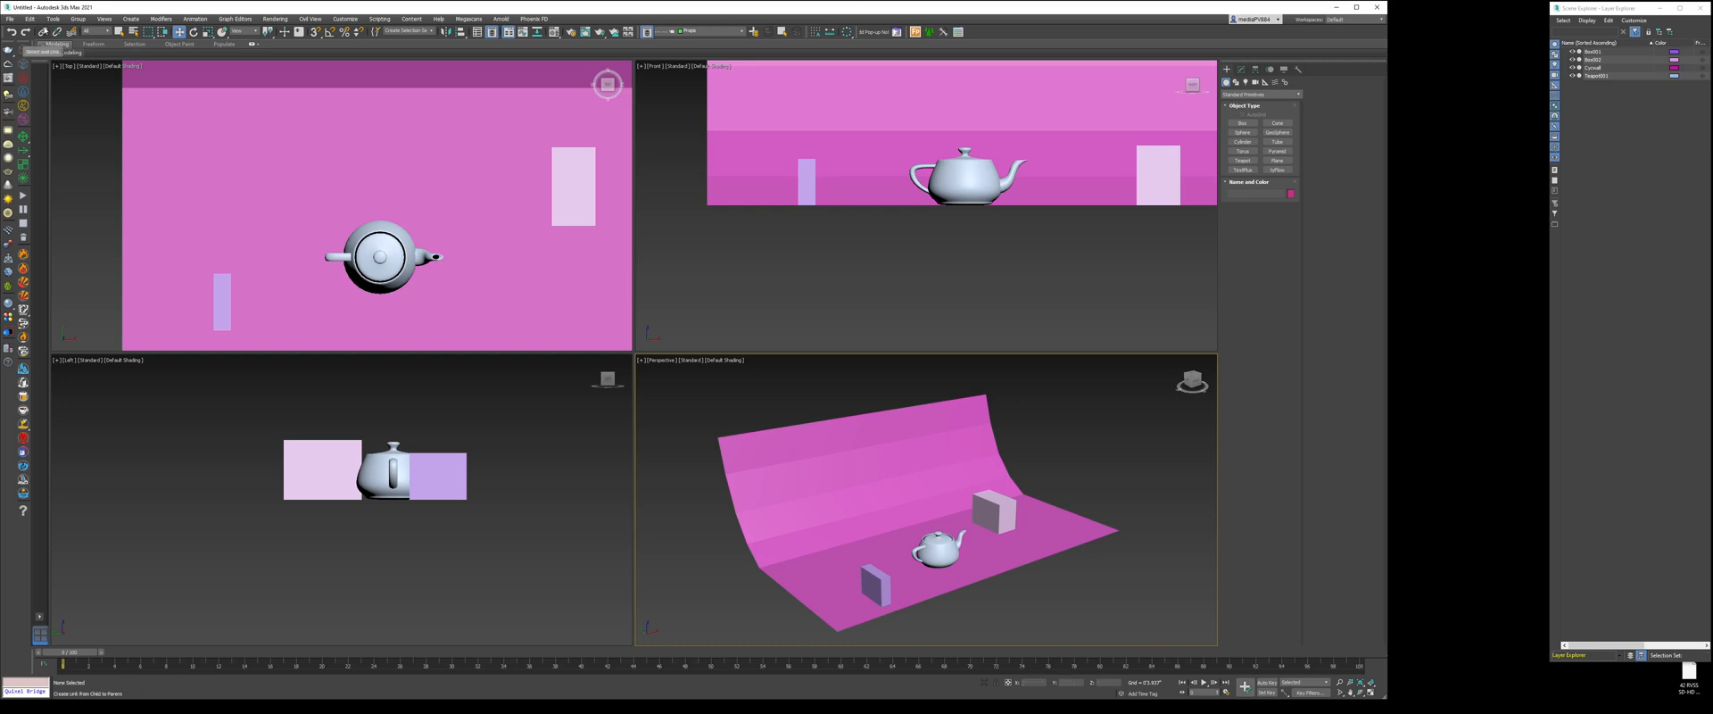
- Link both boxes to the teapot so that the teapot becomes their parent
left_click(43, 31)
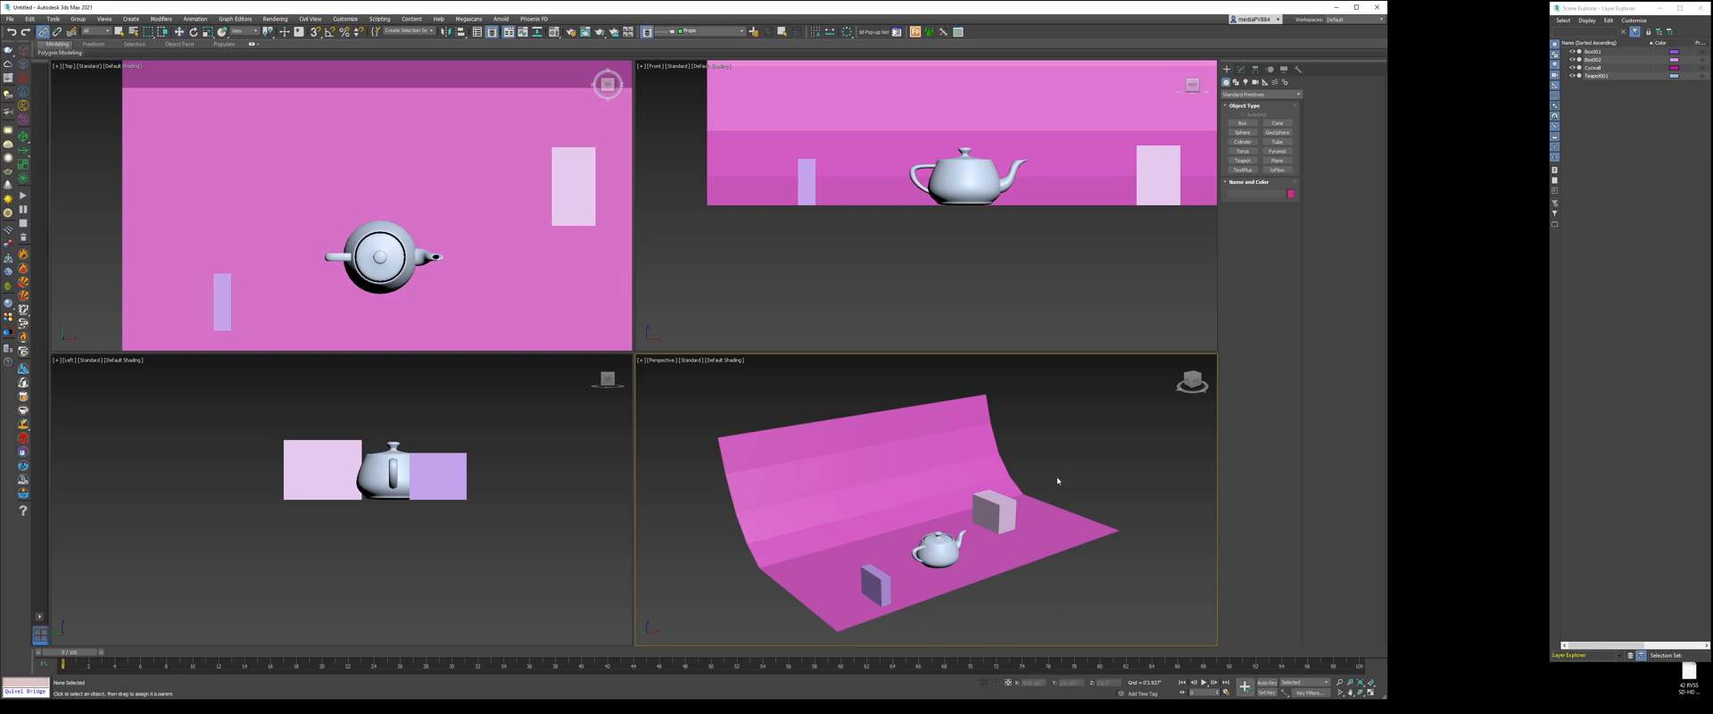
scroll(962, 569, "up", 3)
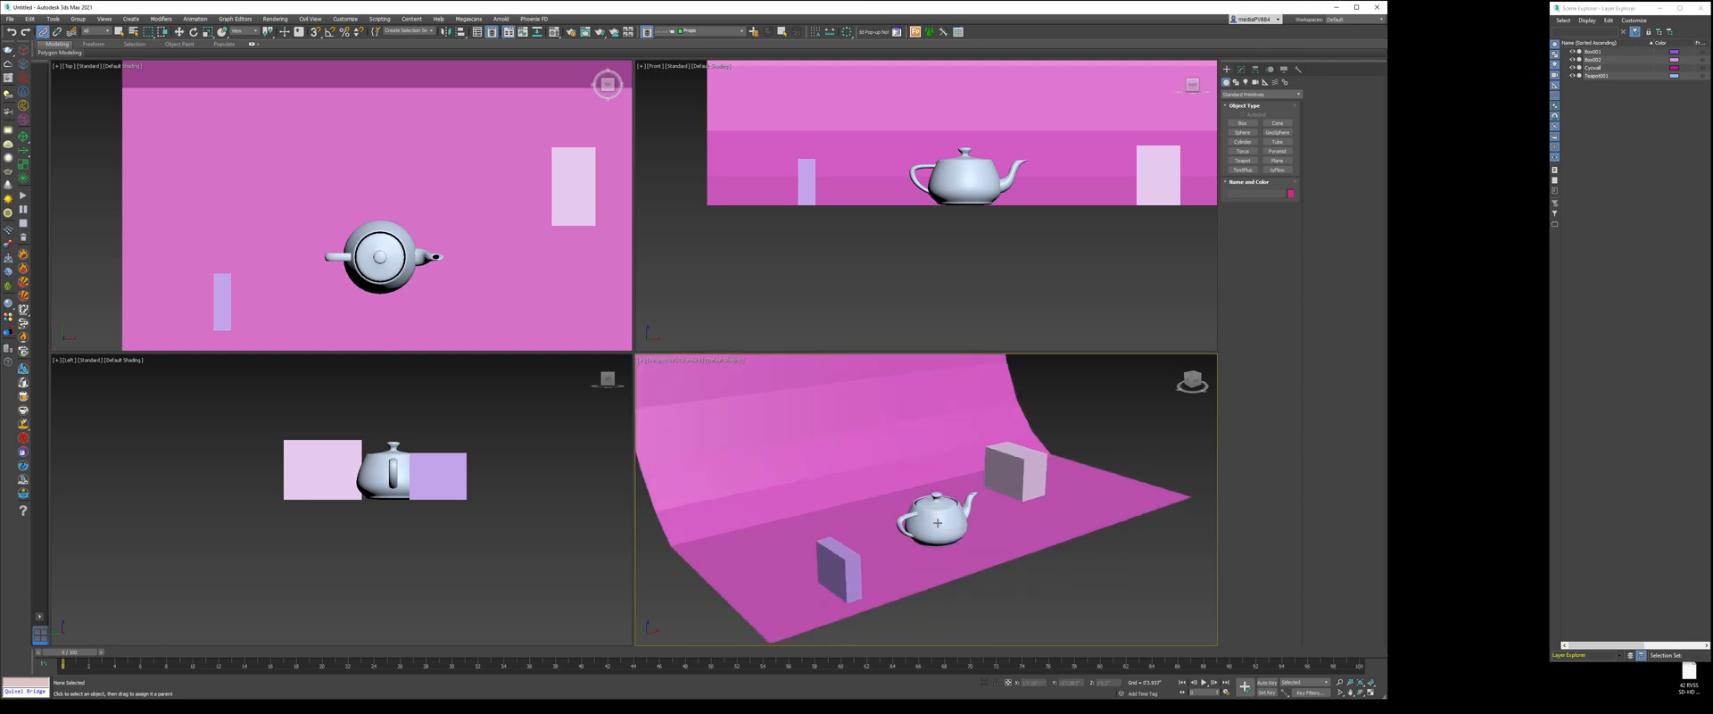
left_click(942, 512)
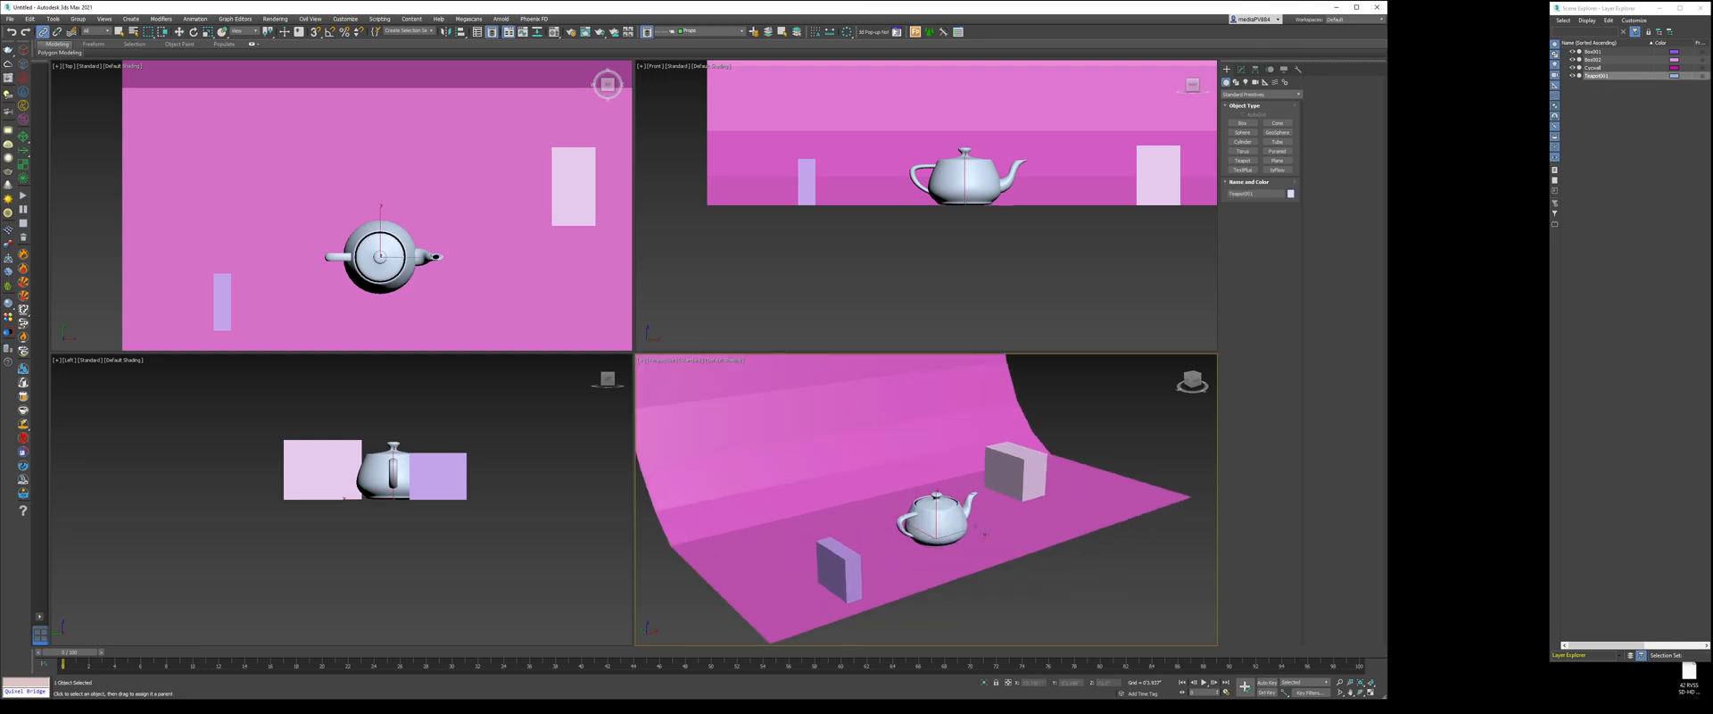
left_click(1104, 605)
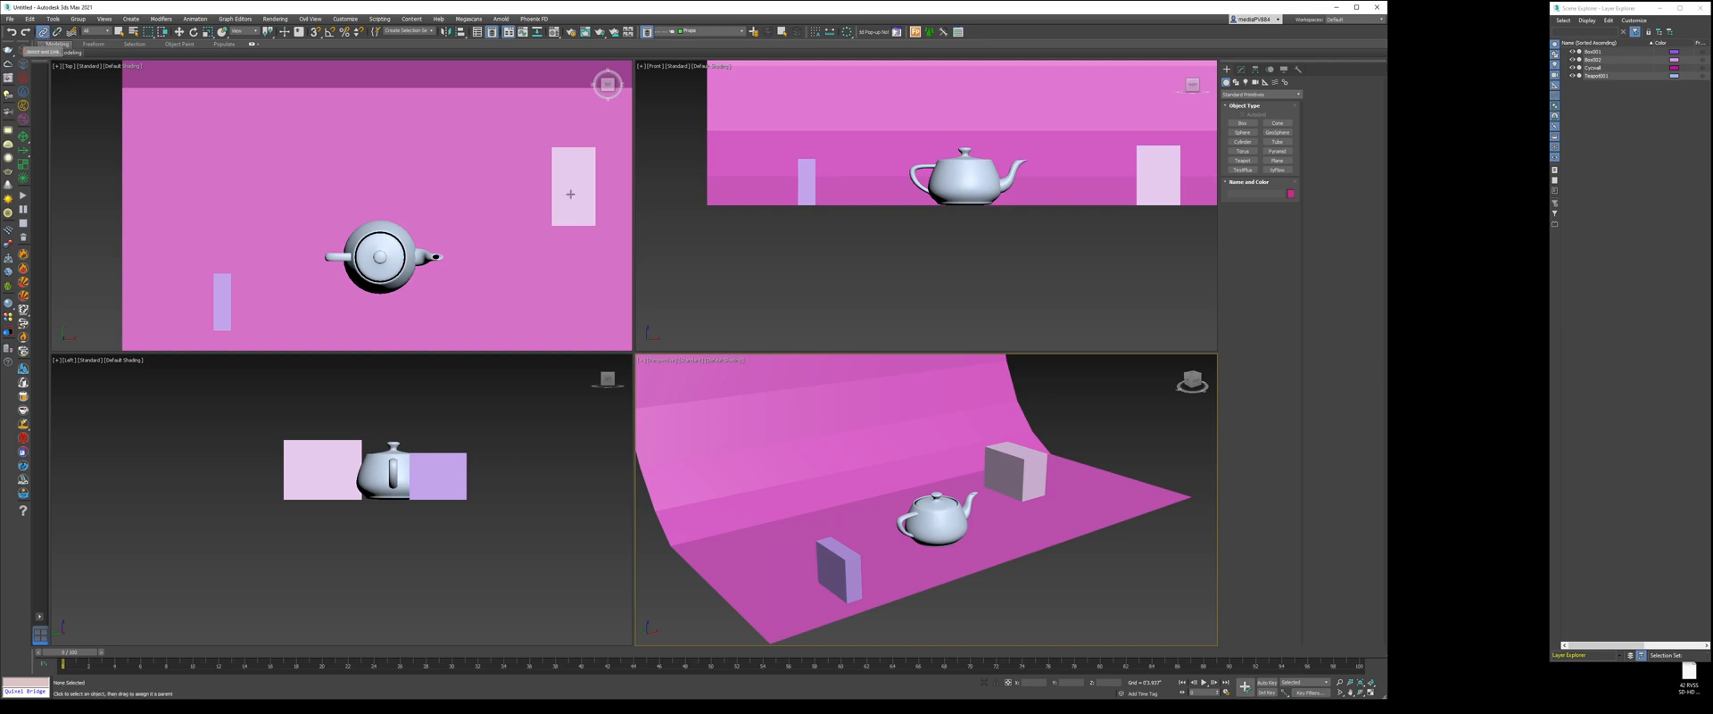
left_click(1032, 465)
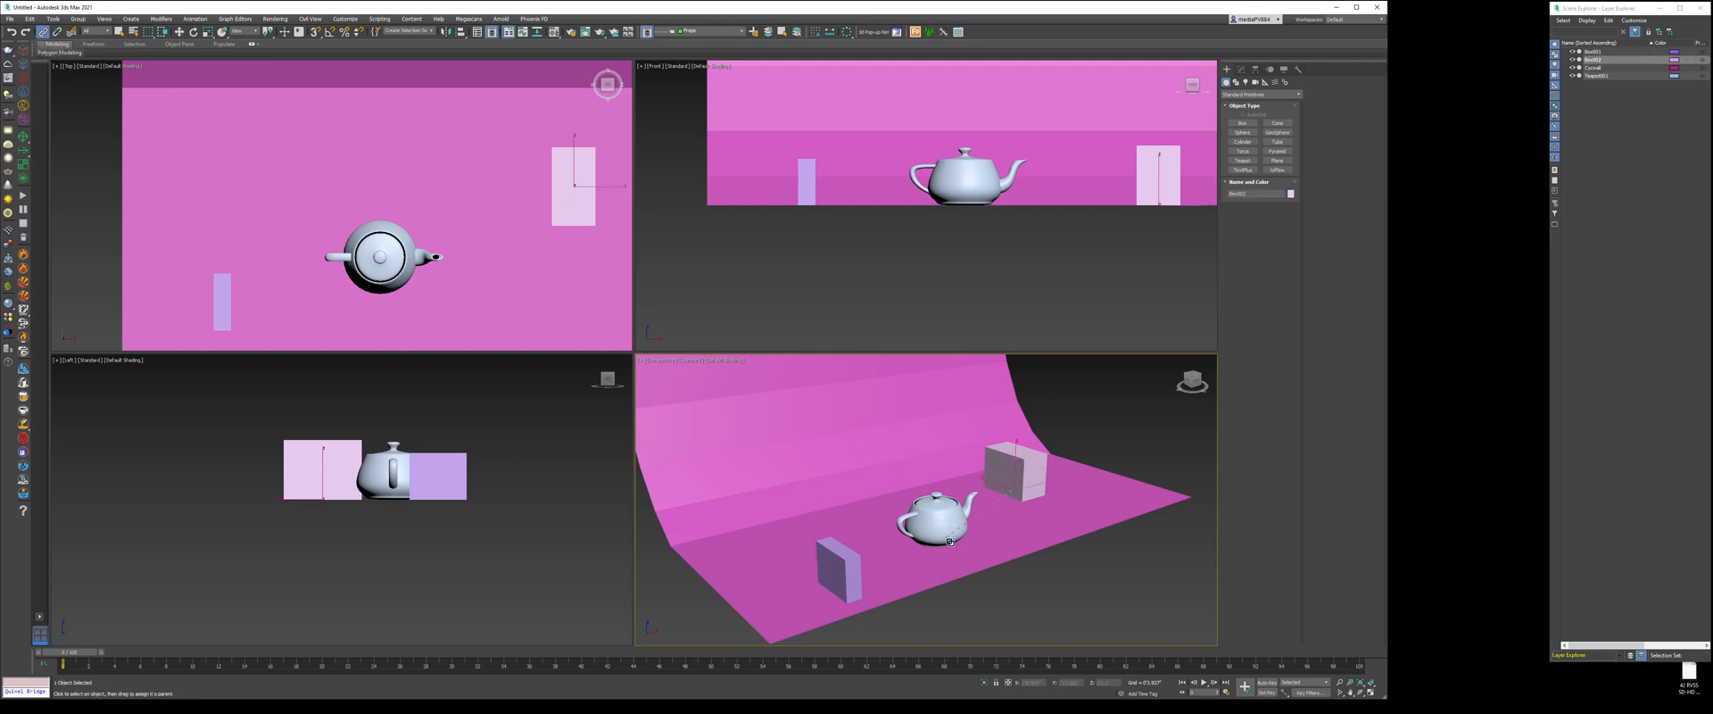
left_click_drag(940, 525, 927, 525)
left_click(849, 577)
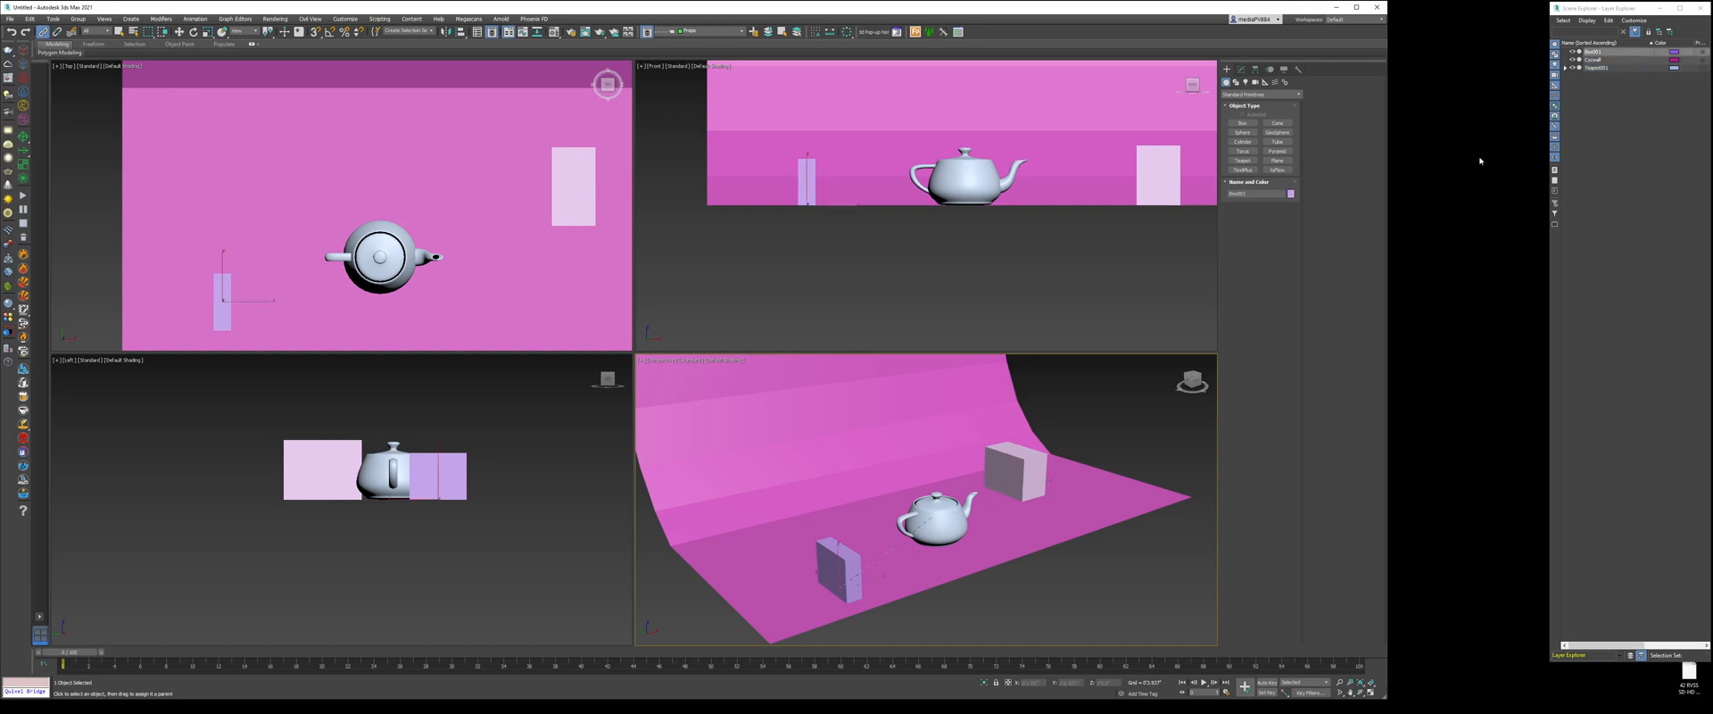
- Expand the teapot's hierarchy in the Scene Explorer to check its linked children, and collapse it again
left_click(1573, 73)
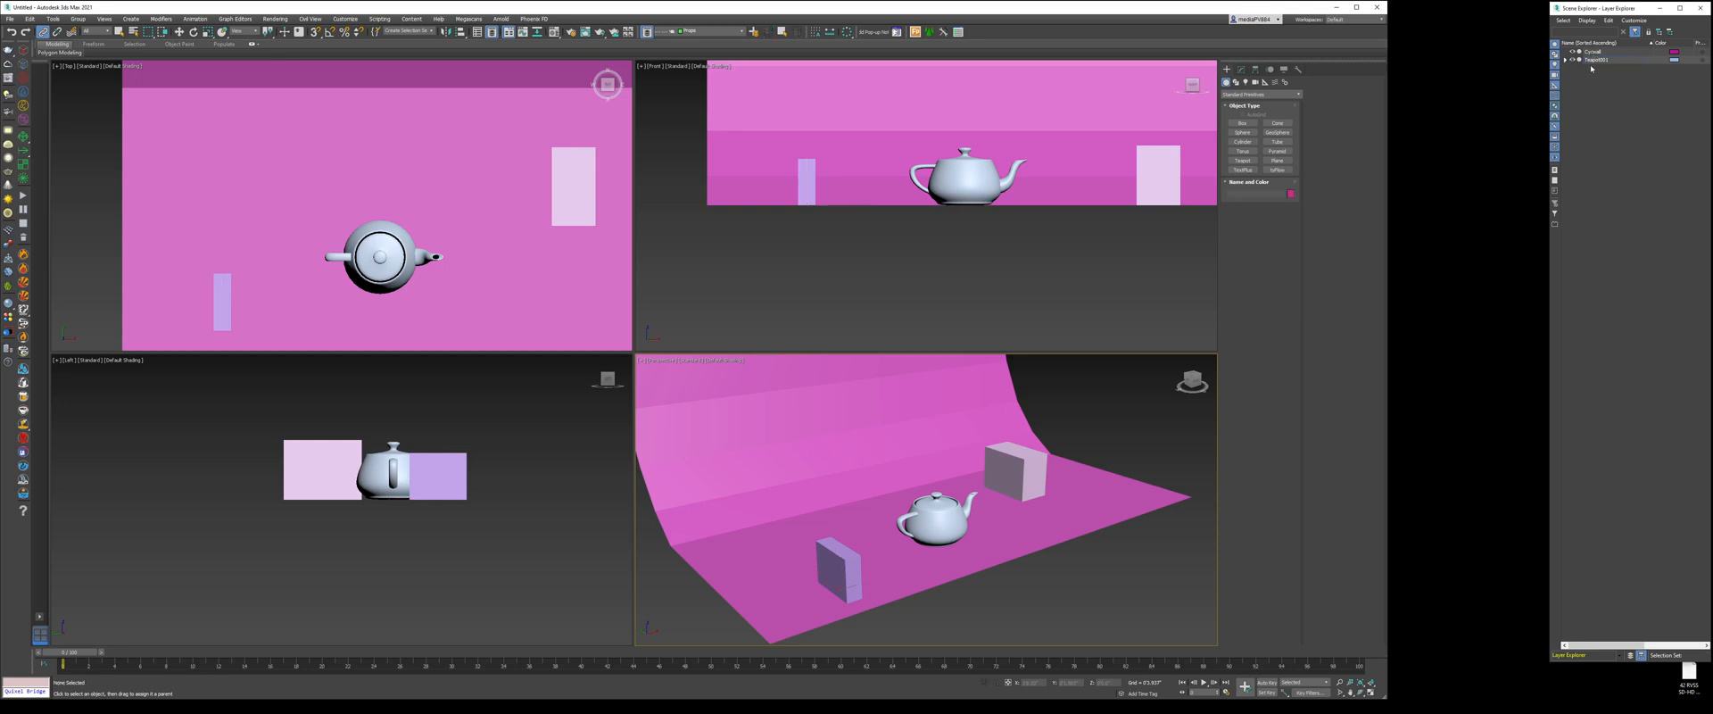
left_click(1565, 60)
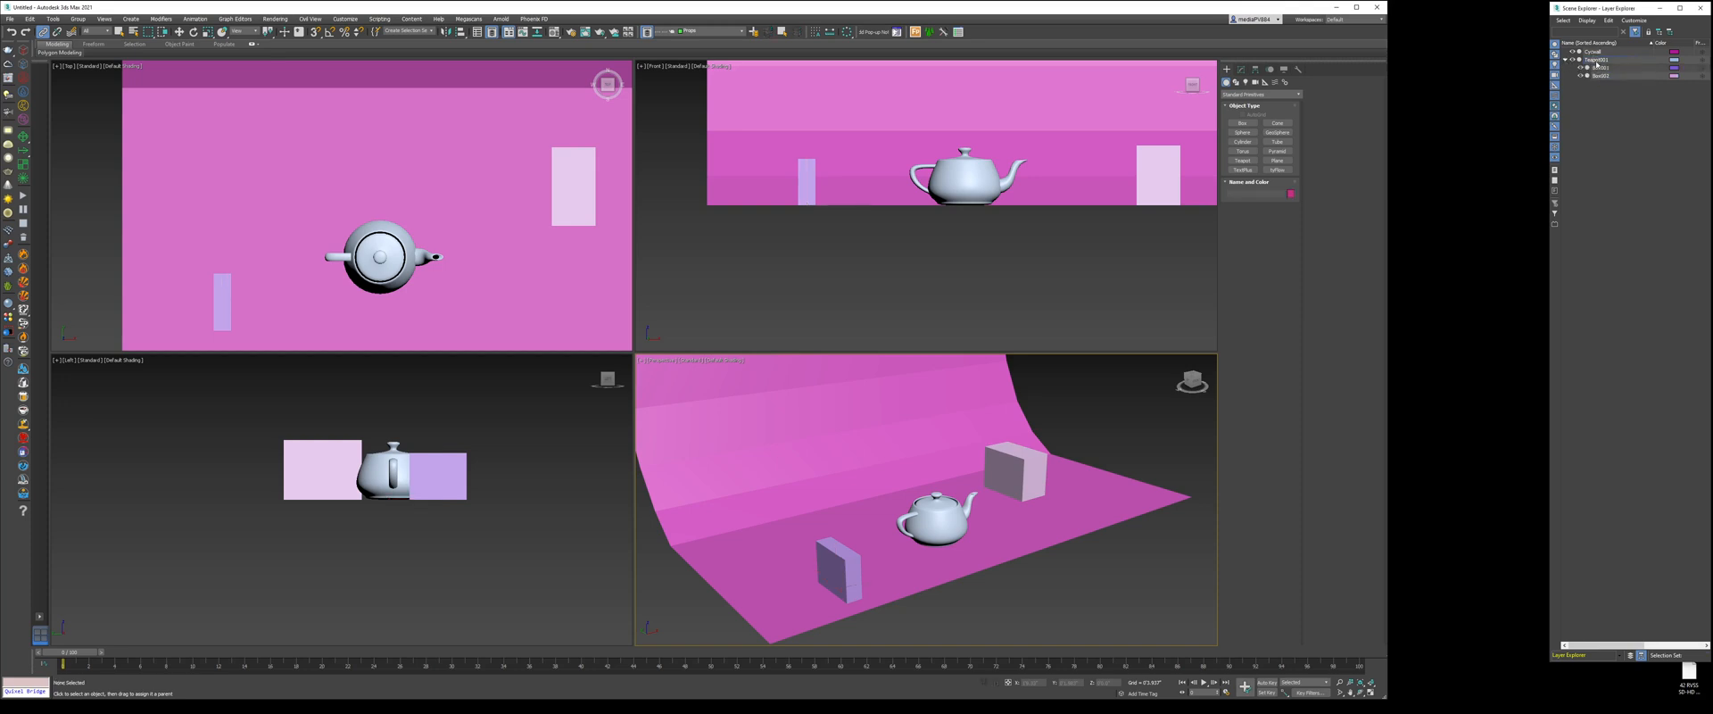
left_click(1565, 60)
- Try moving and rotating the parent teapot to test the links, undo the transforms, and deselect it
left_click(1601, 63)
right_click(1033, 496)
scroll(953, 536, "down", 3)
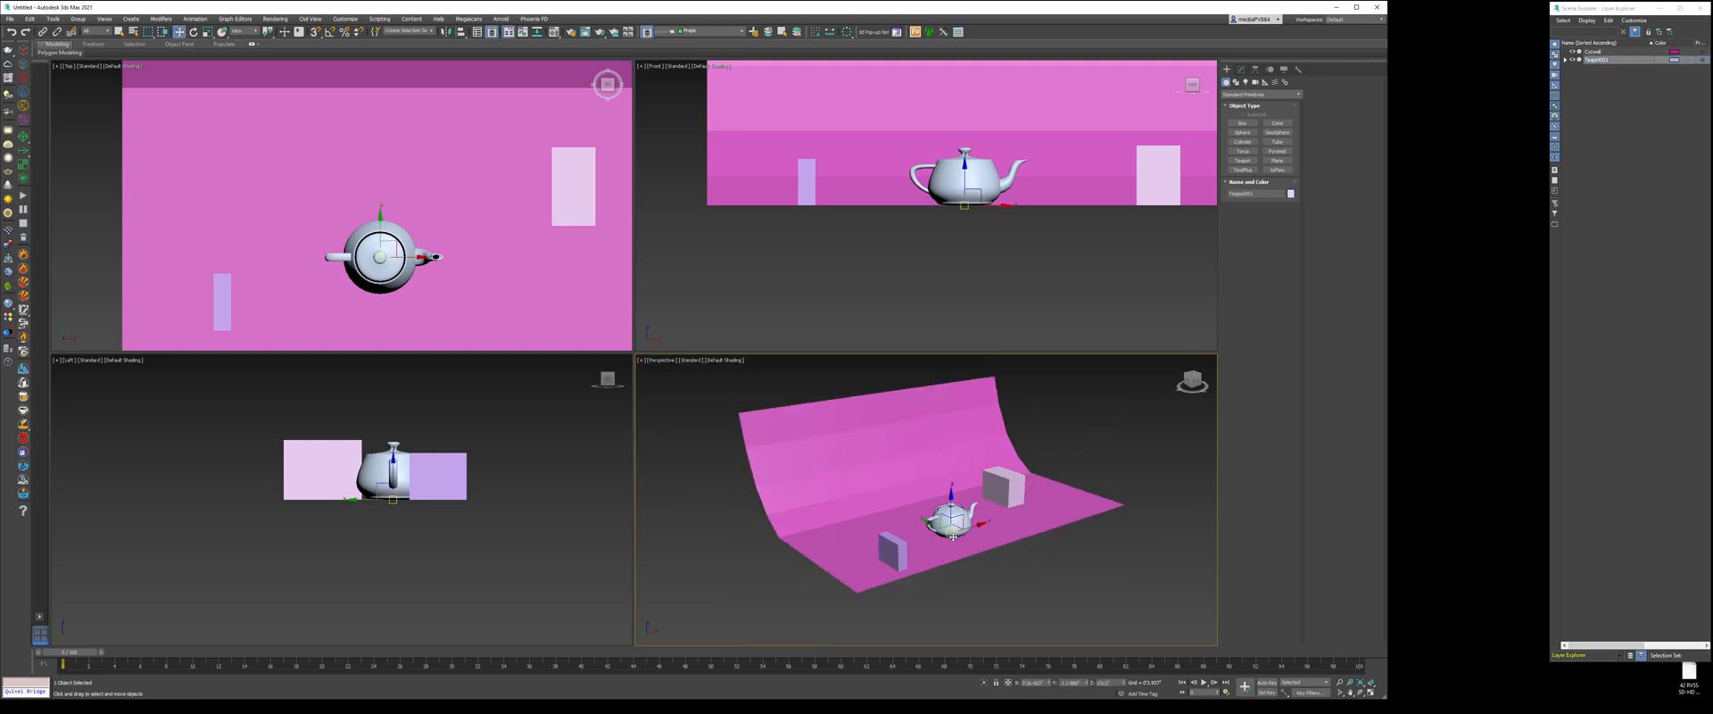
left_click_drag(953, 536, 1010, 538)
right_click(975, 524)
left_click(1013, 520)
key("ctrl+z")
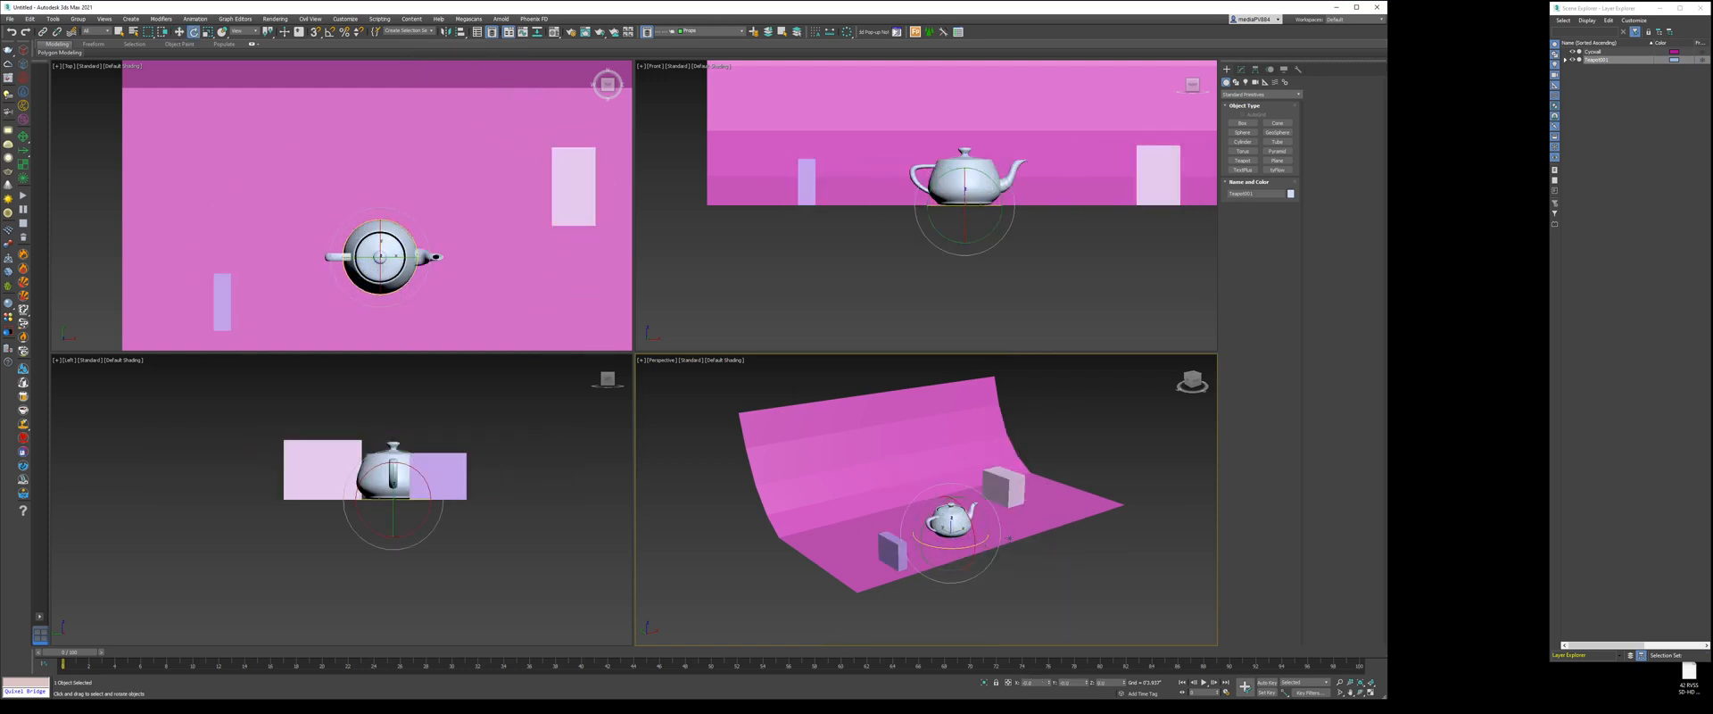
left_click(1067, 569)
right_click(1050, 487)
left_click(1075, 495)
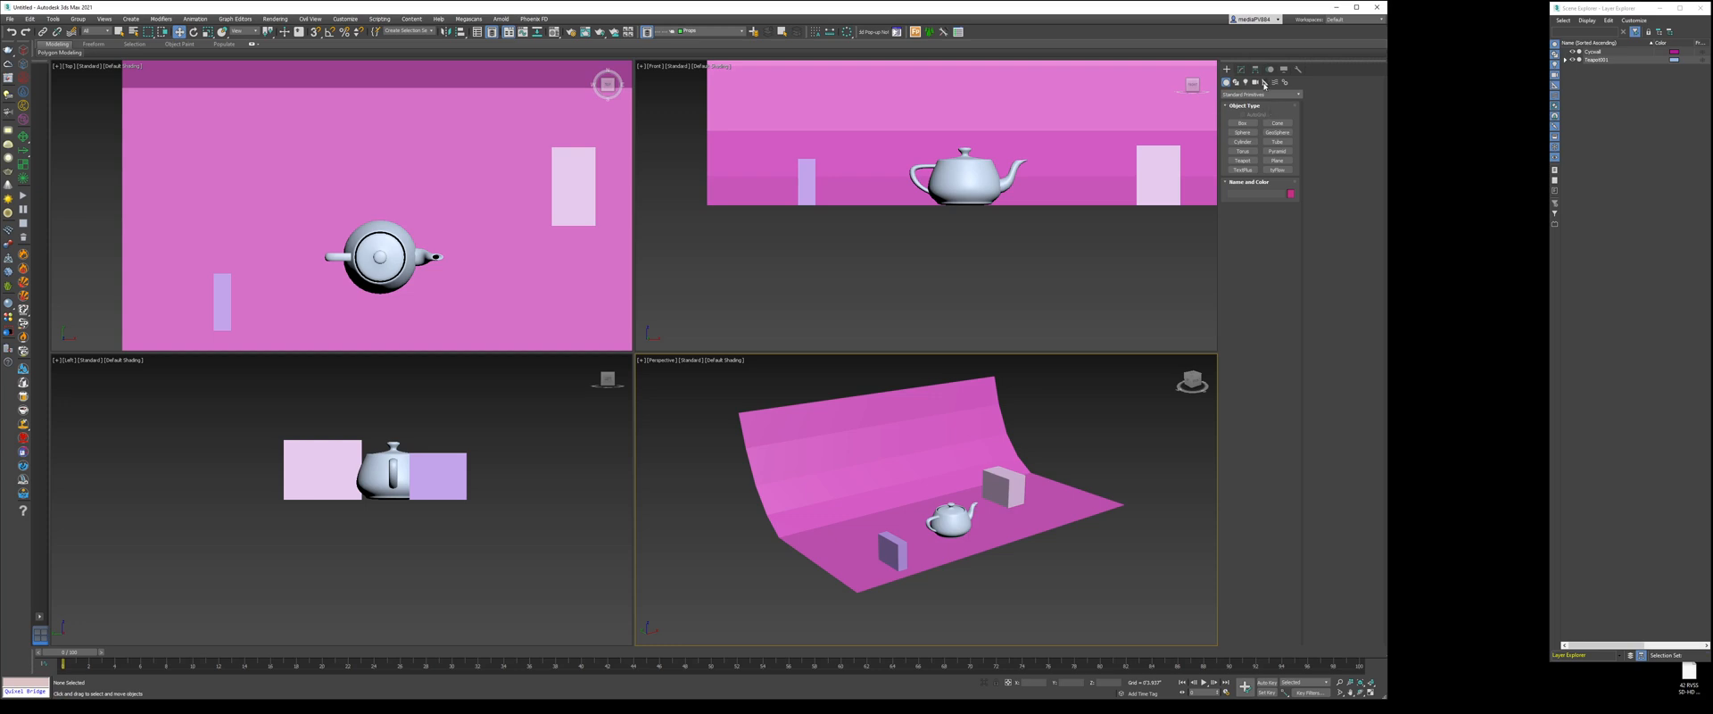
- Create a Point helper in front of the backdrop, enable its Box display, and enlarge its size
left_click(1265, 82)
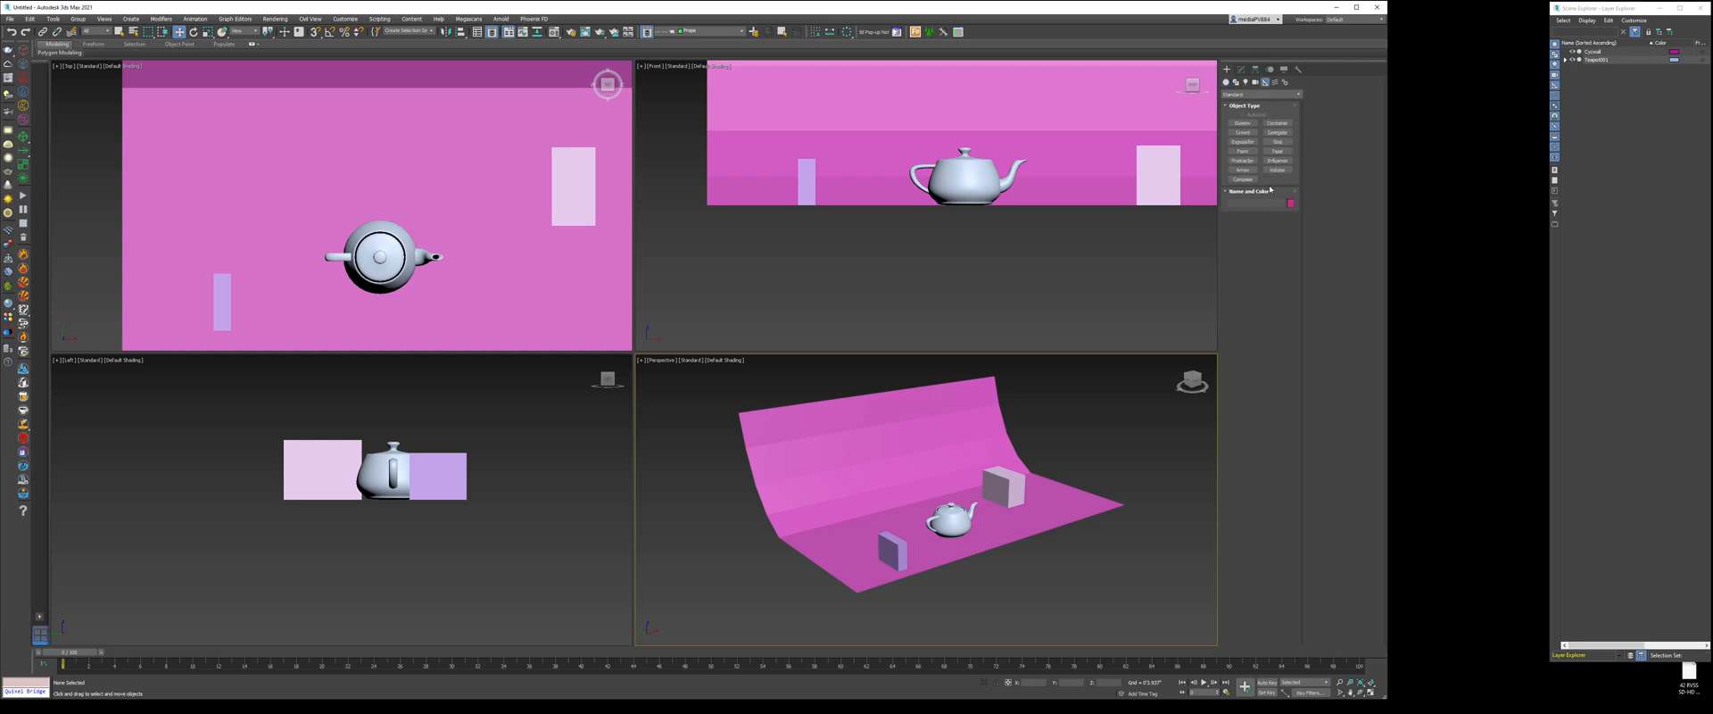
left_click(1242, 151)
left_click(1055, 544)
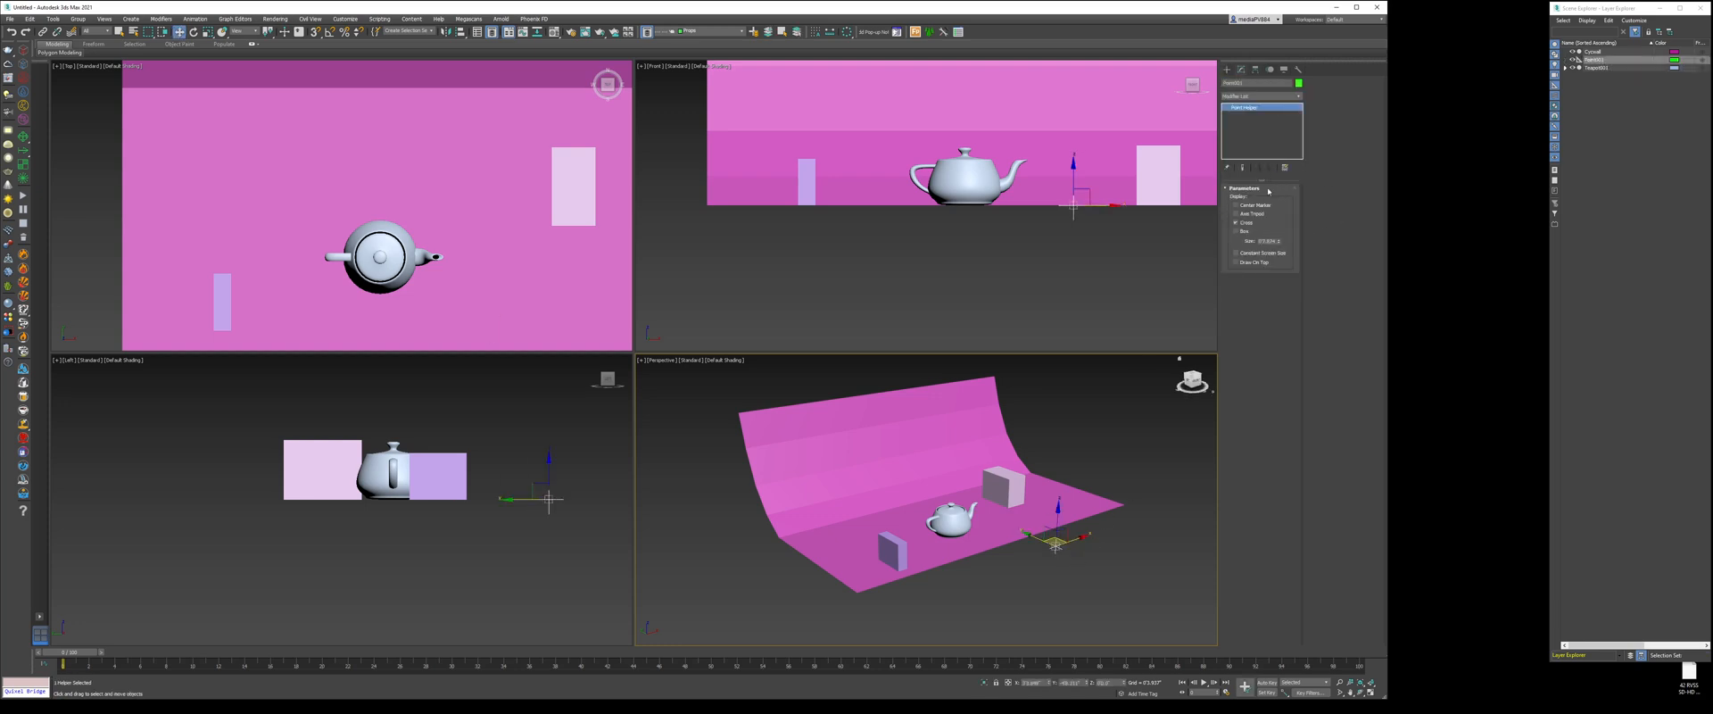
left_click(1237, 231)
left_click_drag(1279, 241, 1281, 109)
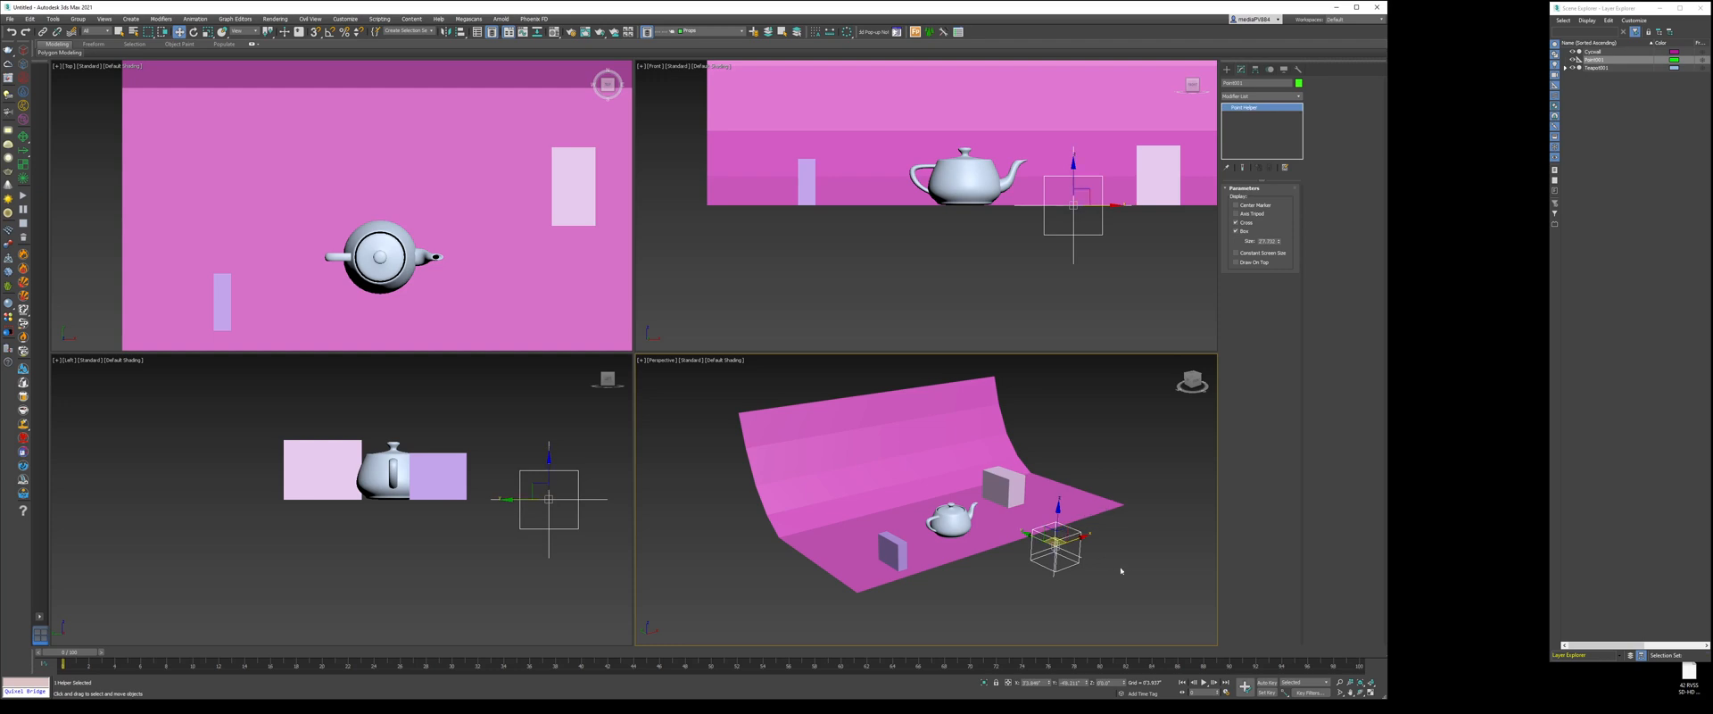
- Align the Point helper to the teapot, raise it above the teapot's lid, and deselect it
scroll(1006, 554, "up", 2)
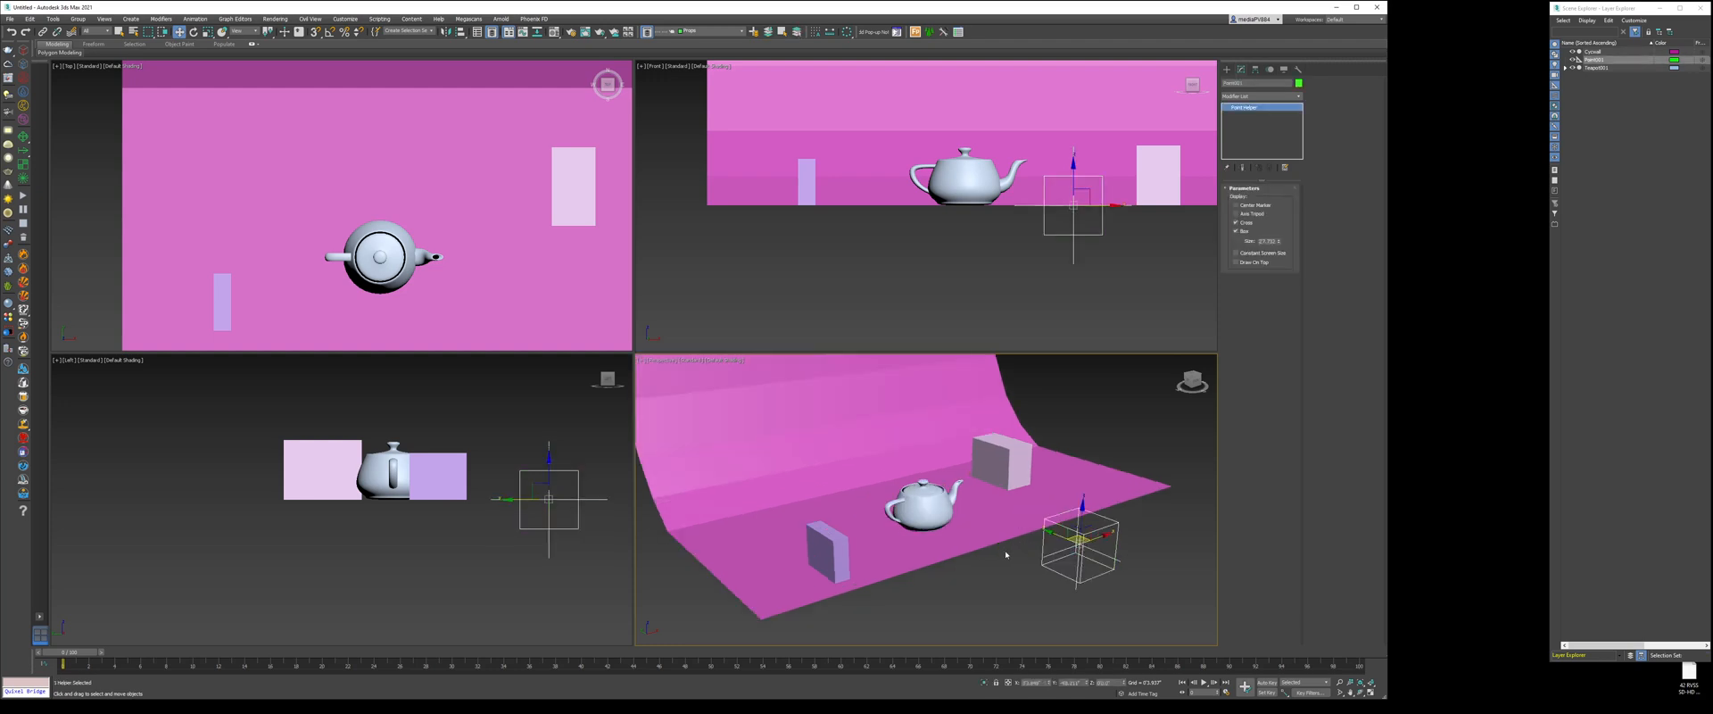
key("shift+a")
left_click(952, 517)
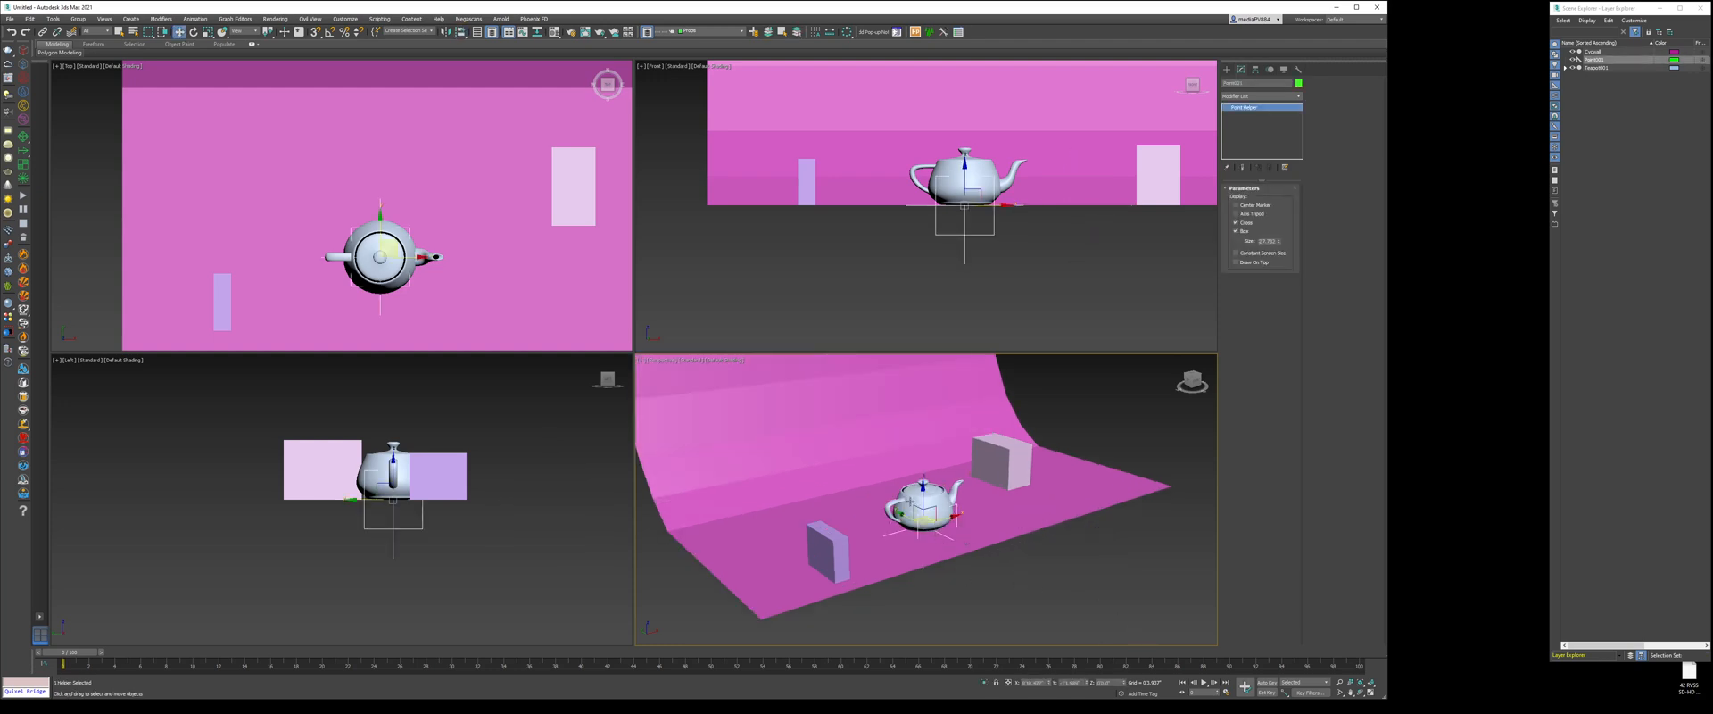
left_click_drag(964, 178, 961, 89)
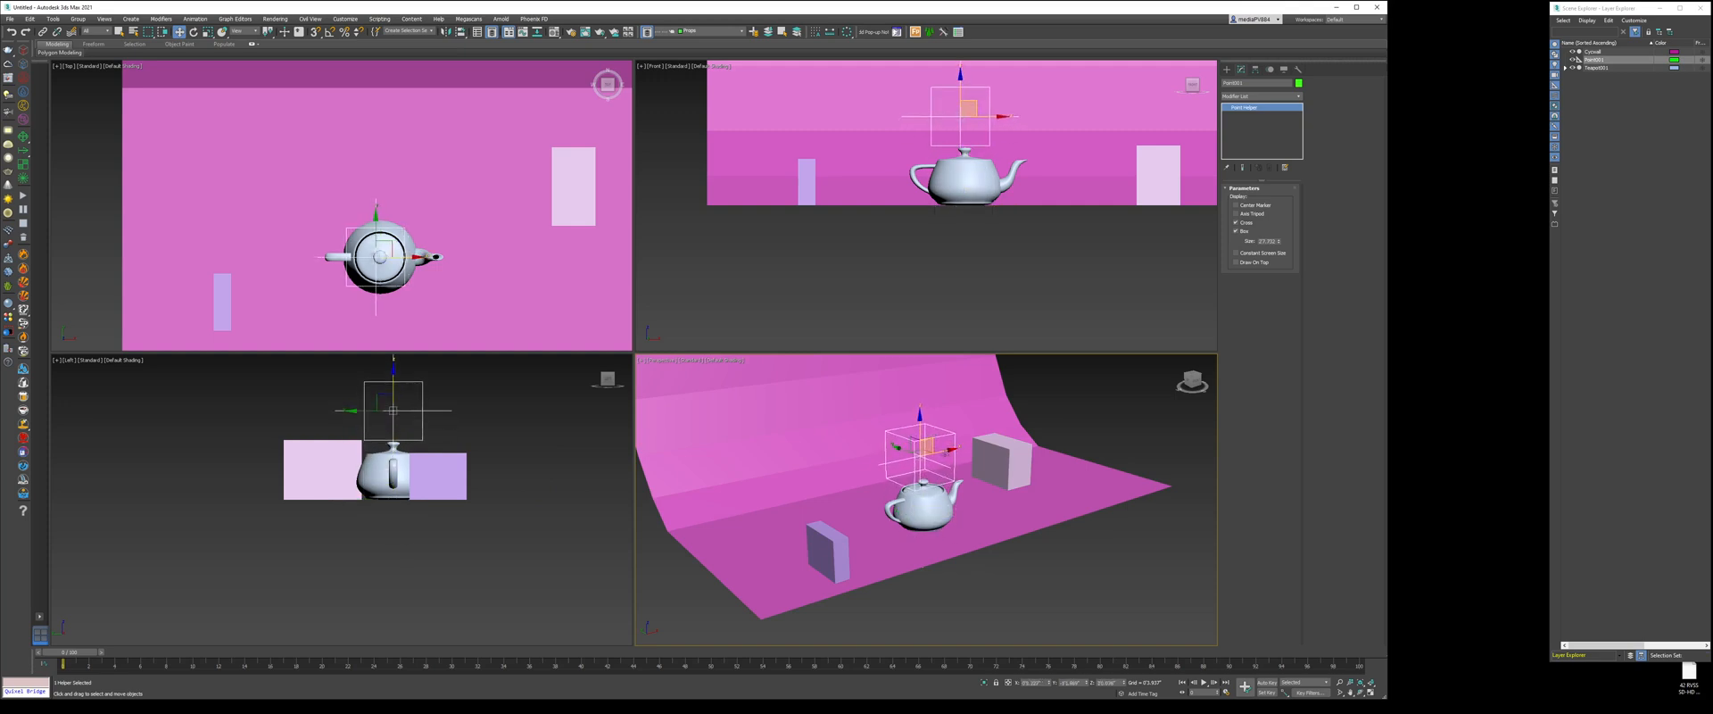
key("ctrl+d")
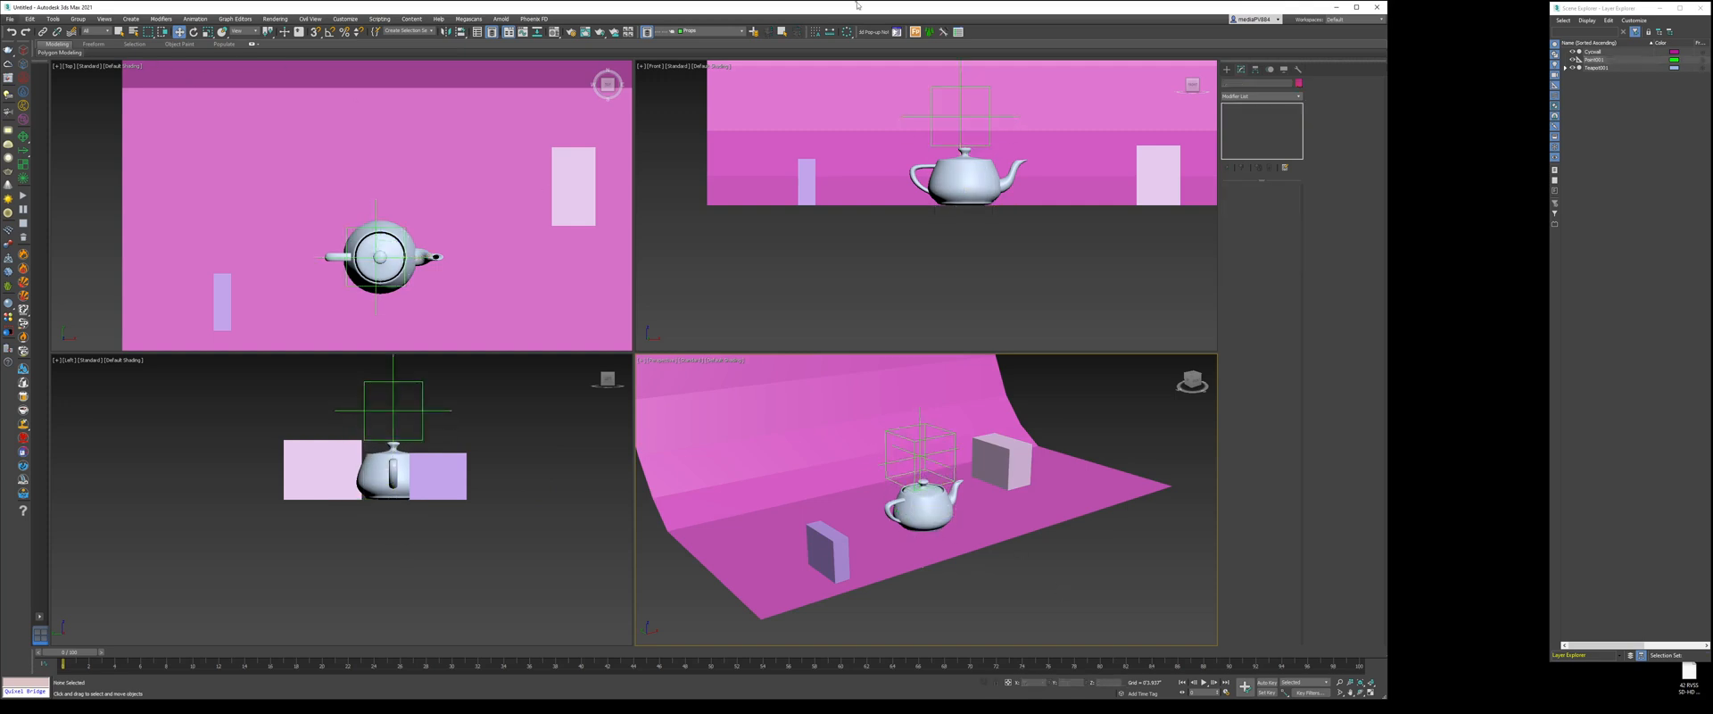
- Link the teapot to the Point helper as its parent
left_click(42, 31)
middle_click_drag(929, 514, 1084, 473)
left_click_drag(984, 488, 997, 443)
- Try rotating the Point helper to test the linked objects, undo the rotation, and deselect the helper
left_click(997, 442)
right_click(1010, 423)
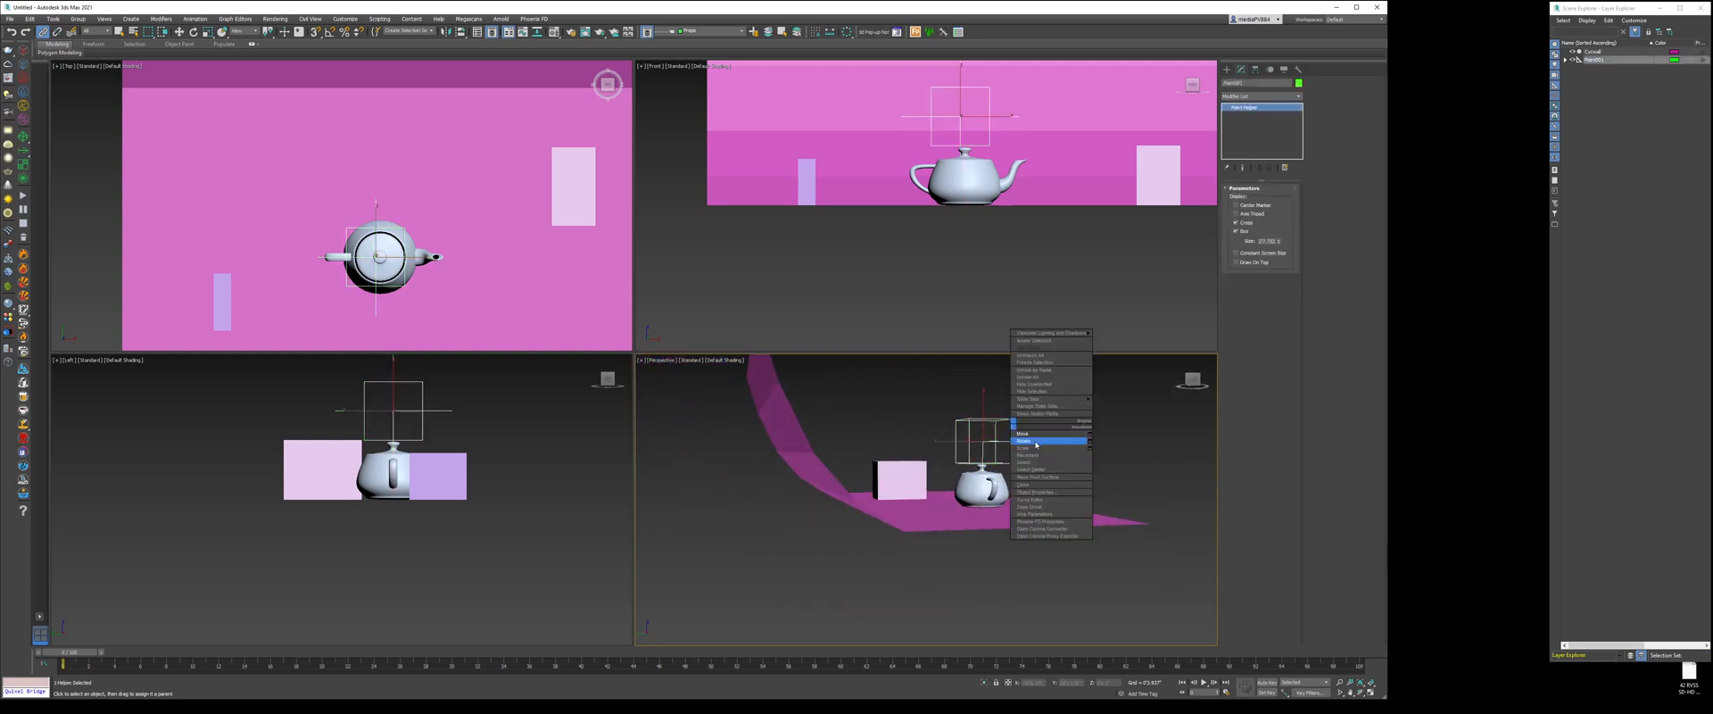
left_click(1036, 443)
middle_click_drag(1036, 445, 960, 473, "alt")
left_click_drag(985, 447, 1026, 432)
key("ctrl+z")
key("ctrl+z")
right_click(1050, 439)
left_click(1068, 451)
left_click(1122, 566)
middle_click_drag(1122, 566, 1056, 479)
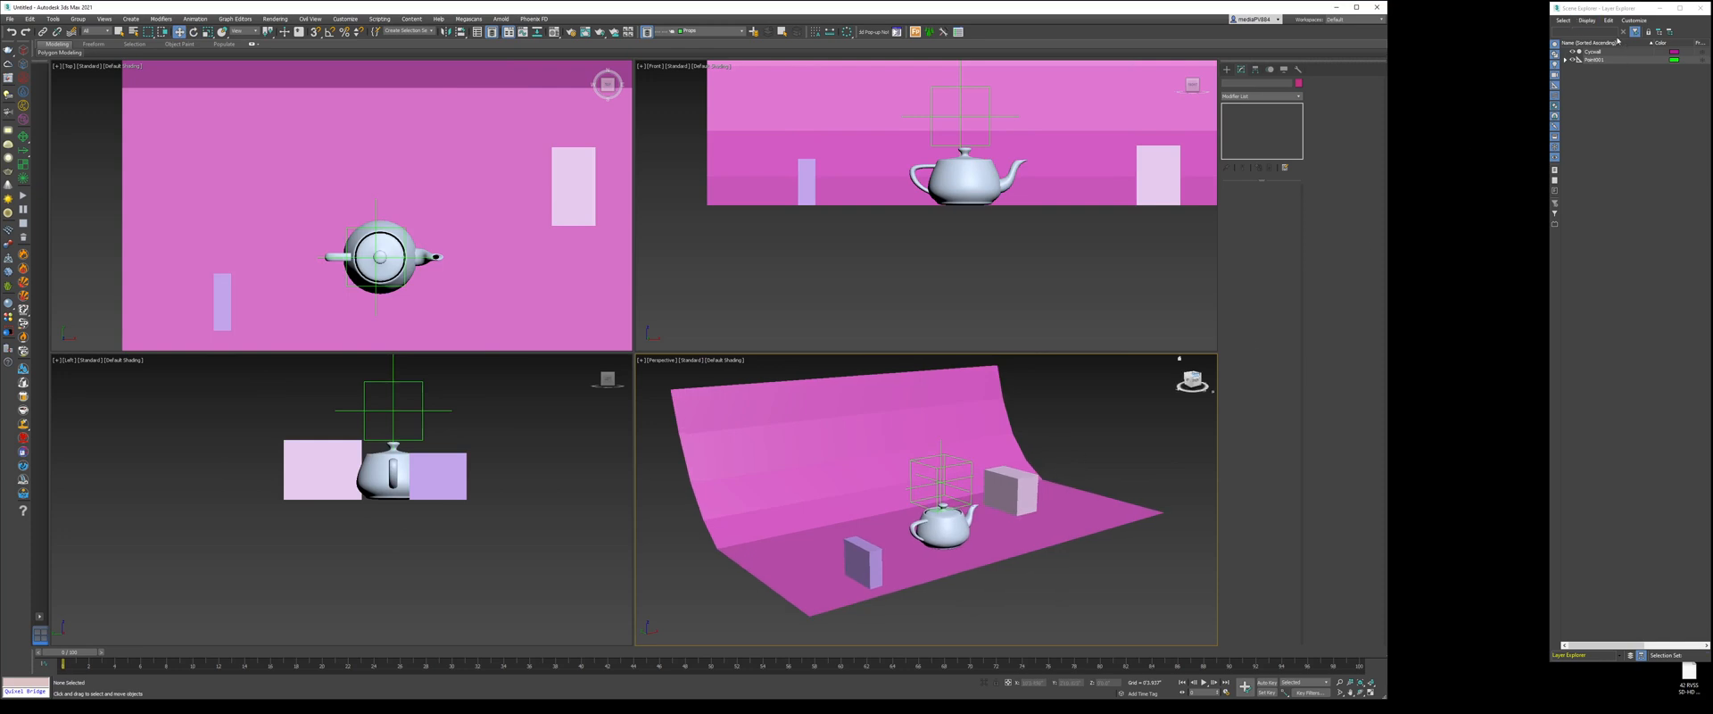
- Switch the Scene Explorer back to sorting by layer, and toggle the Props and Background layers' visibility off and on
left_click(1630, 655)
left_click(1574, 68)
left_click(1573, 68)
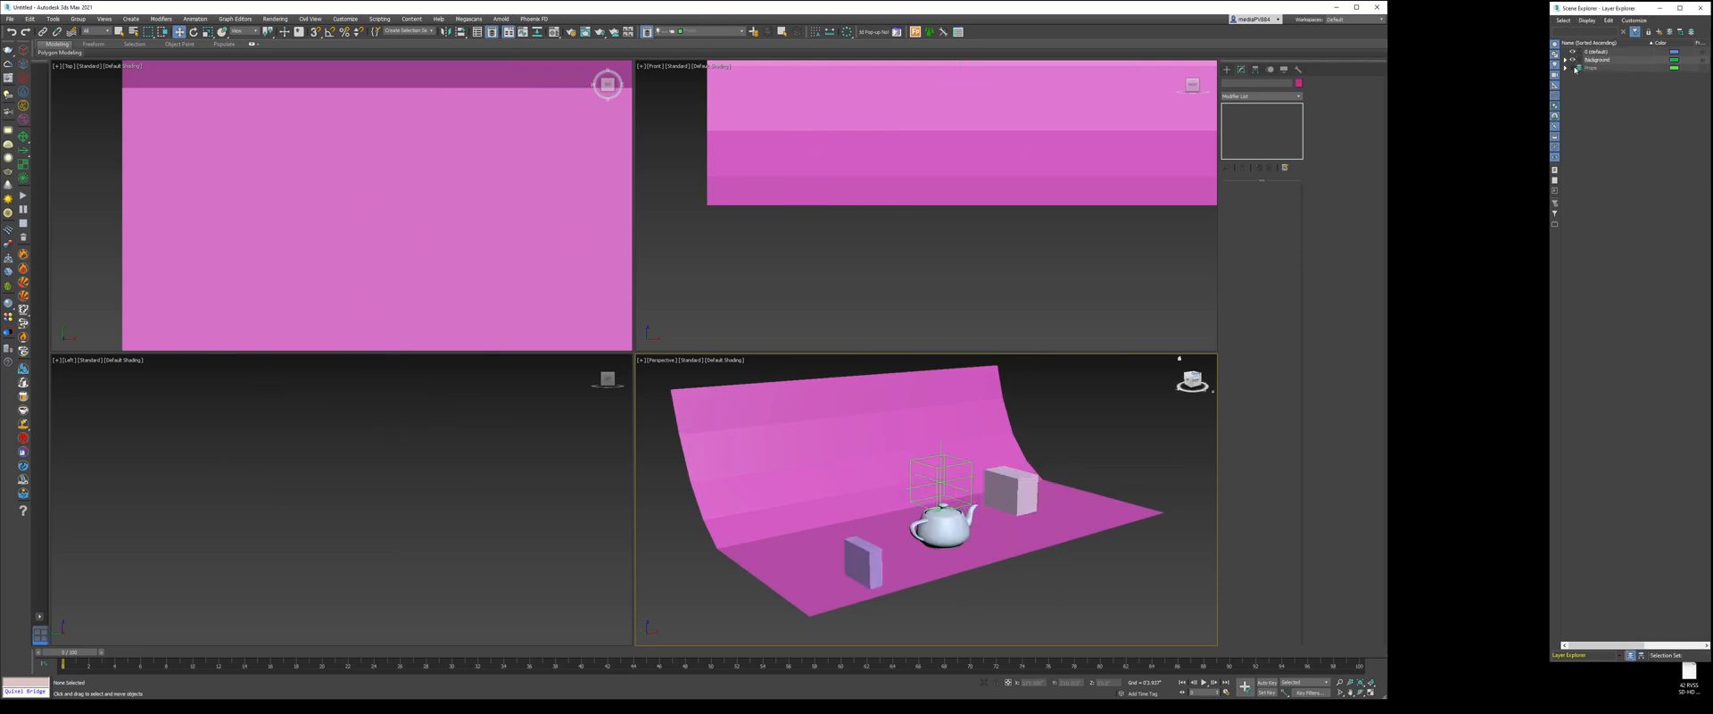
left_click(1574, 60)
left_click(1573, 60)
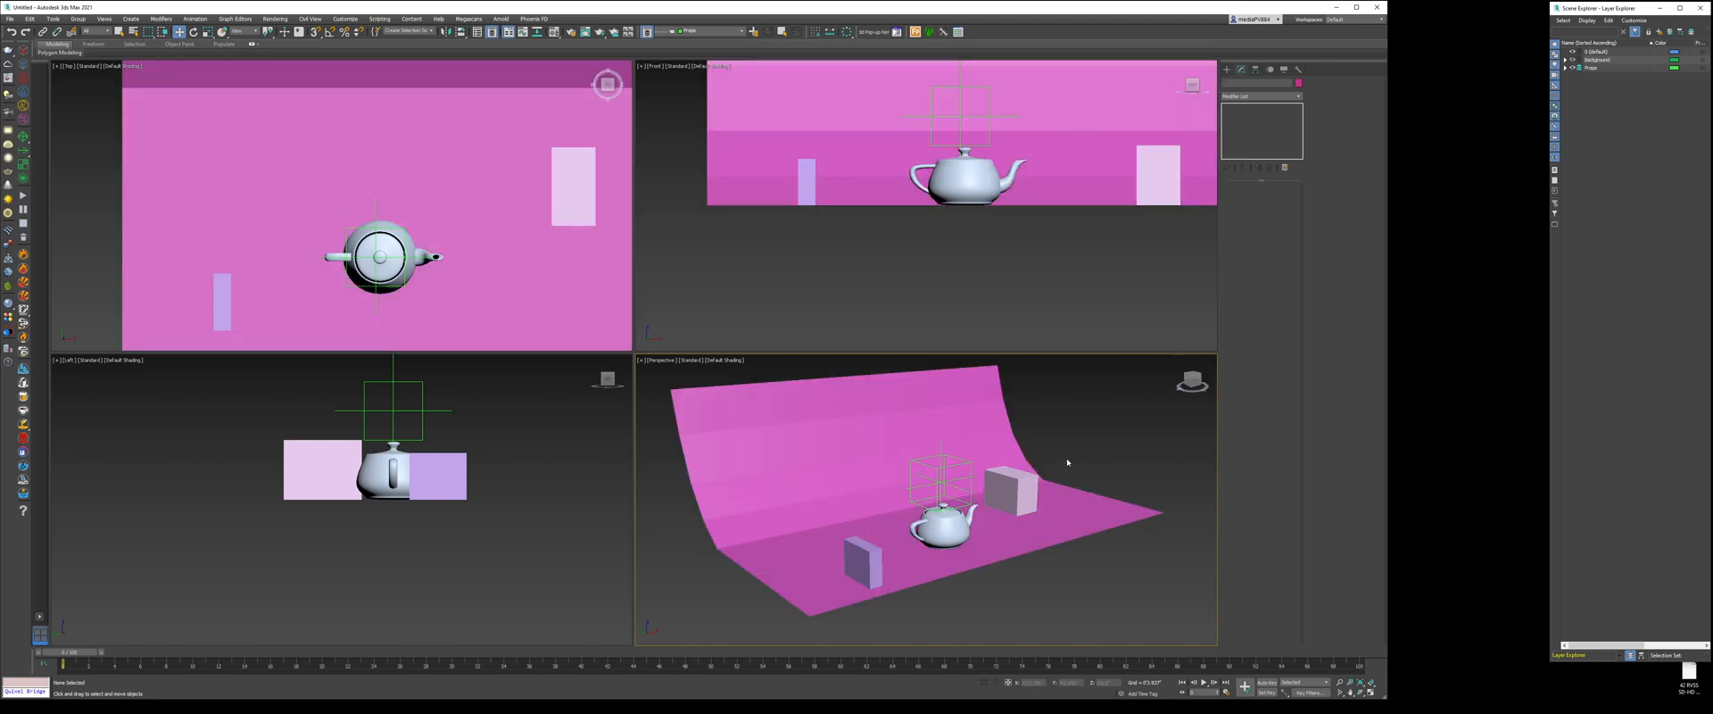
- Open Render Setup and lock the image aspect ratio of the output size
left_click_drag(1066, 391, 1103, 427)
key("F10")
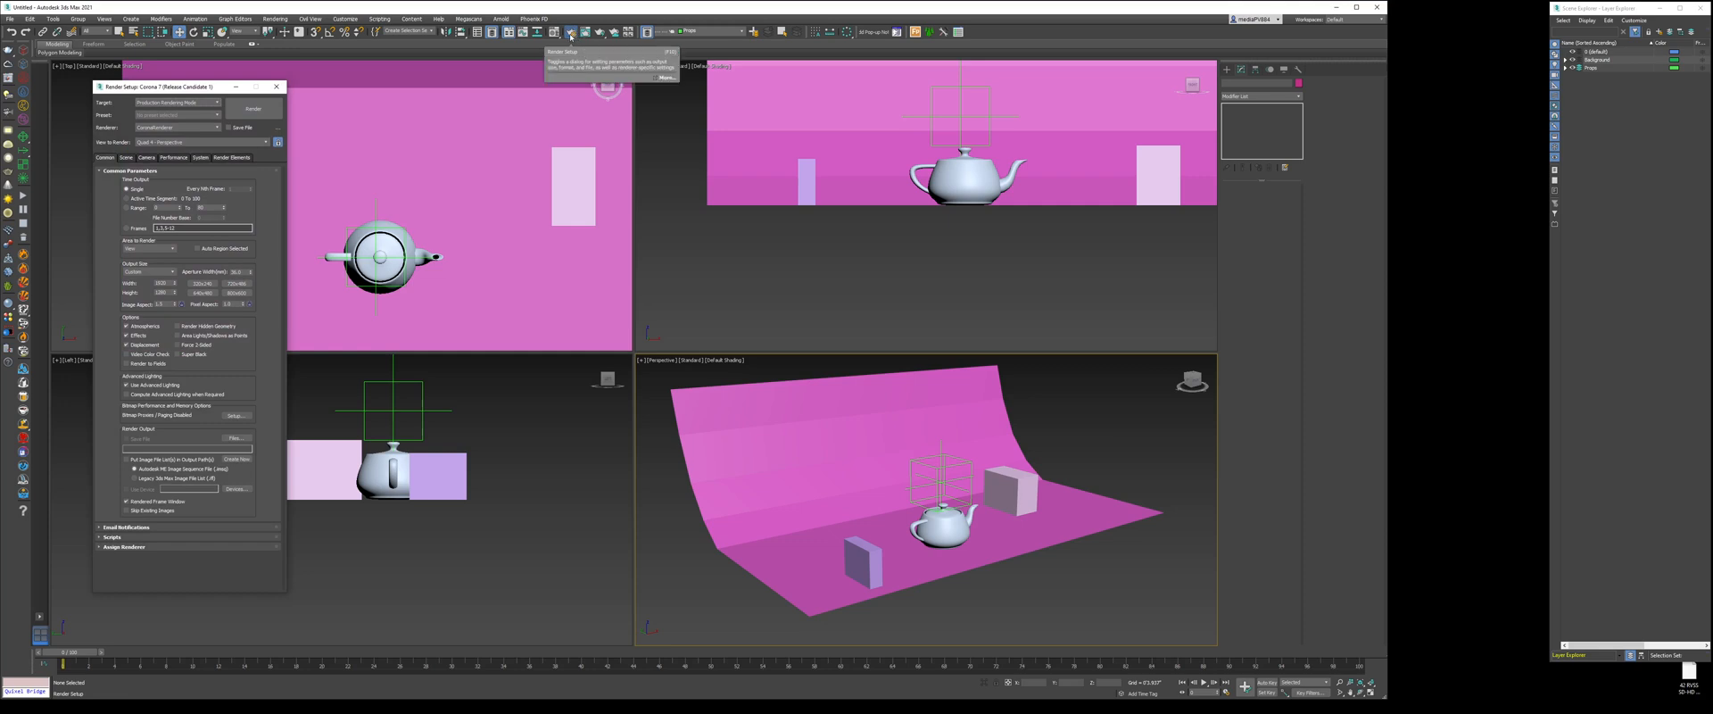
left_click(1092, 402)
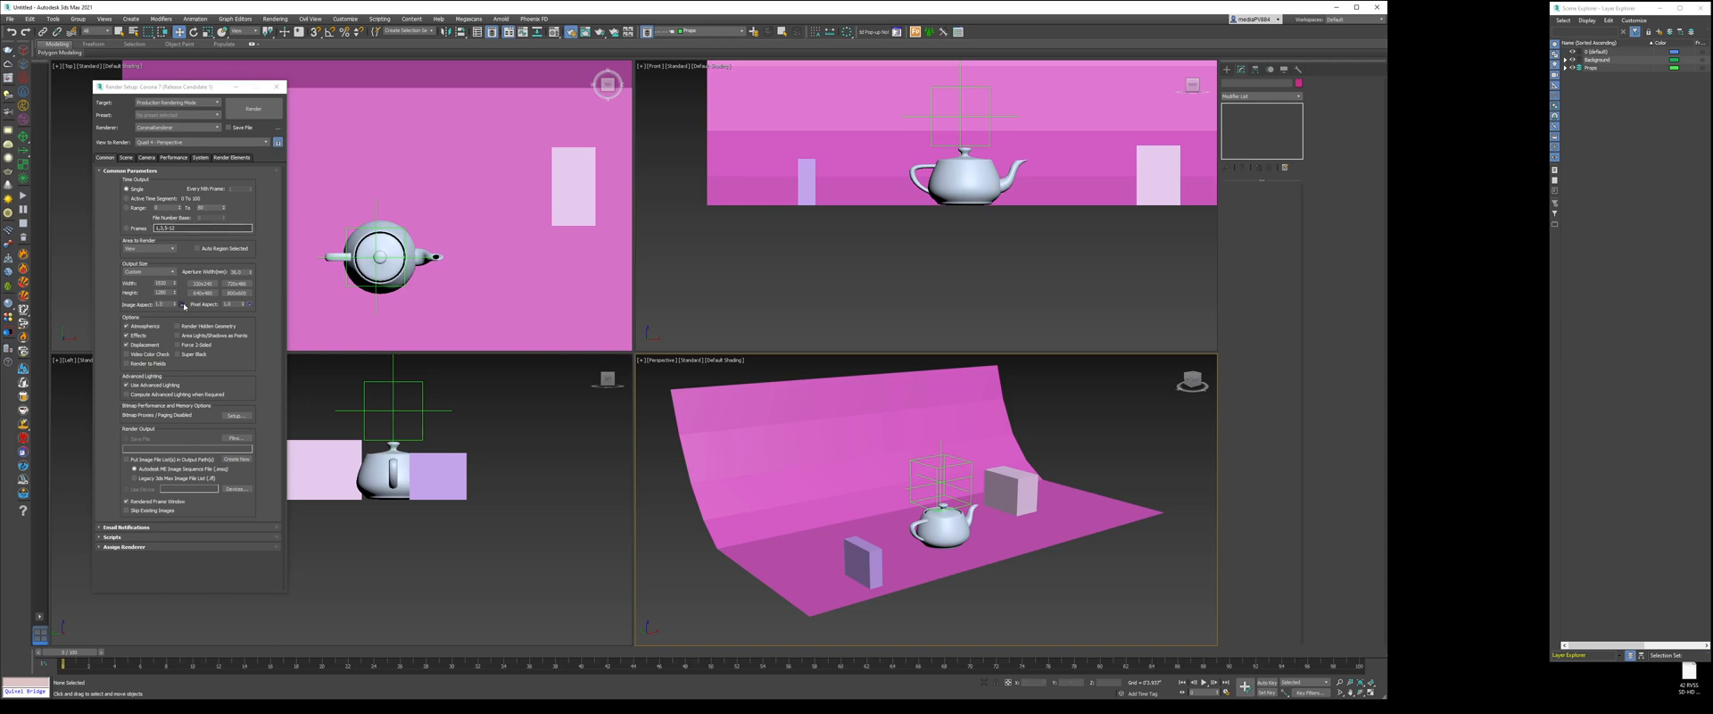
left_click(184, 306)
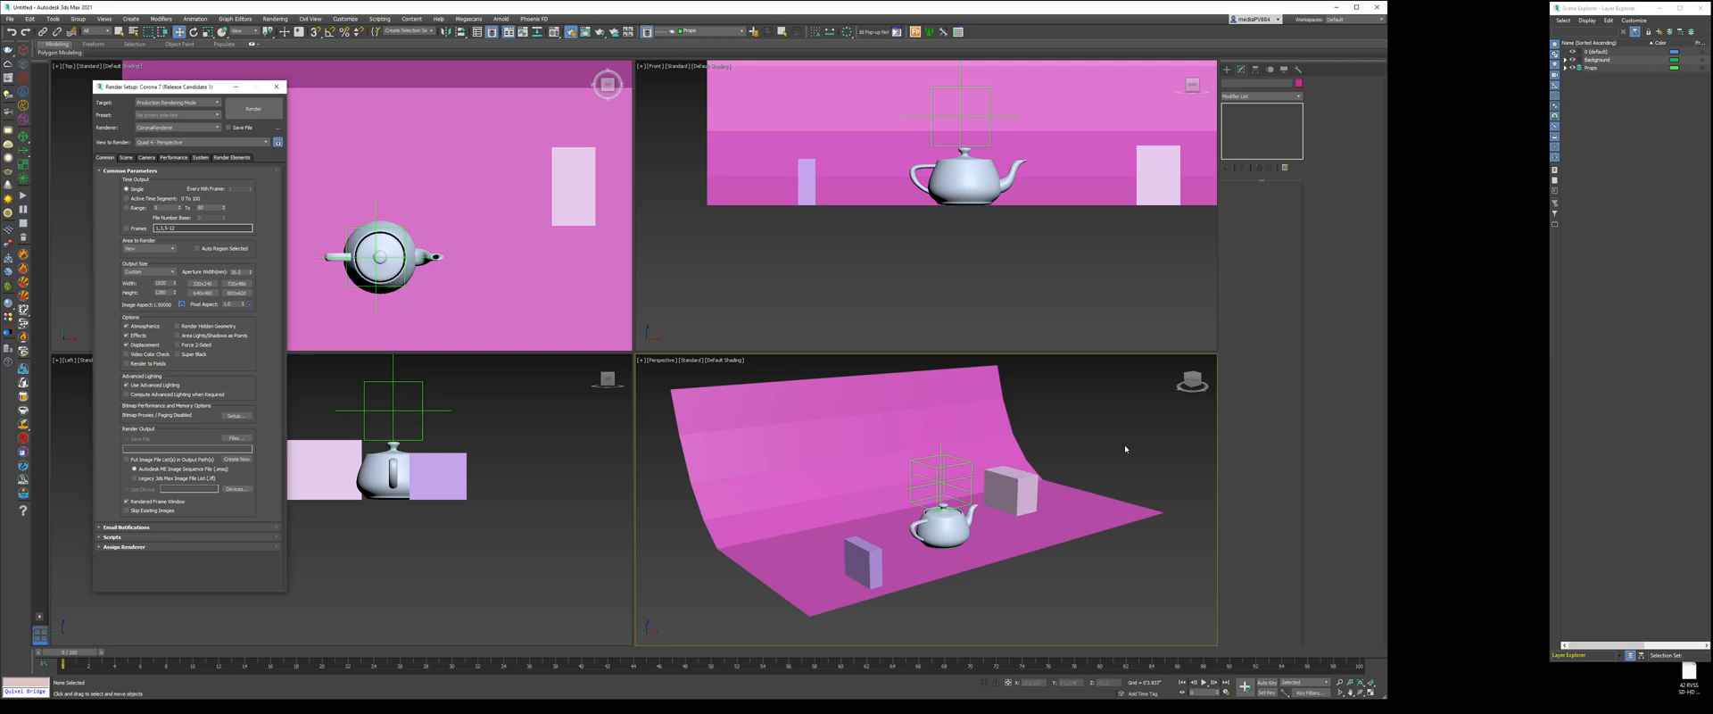
- Show safe frames in the Perspective view and center the backdrop and props within the frame
middle_click_drag(823, 510, 830, 516)
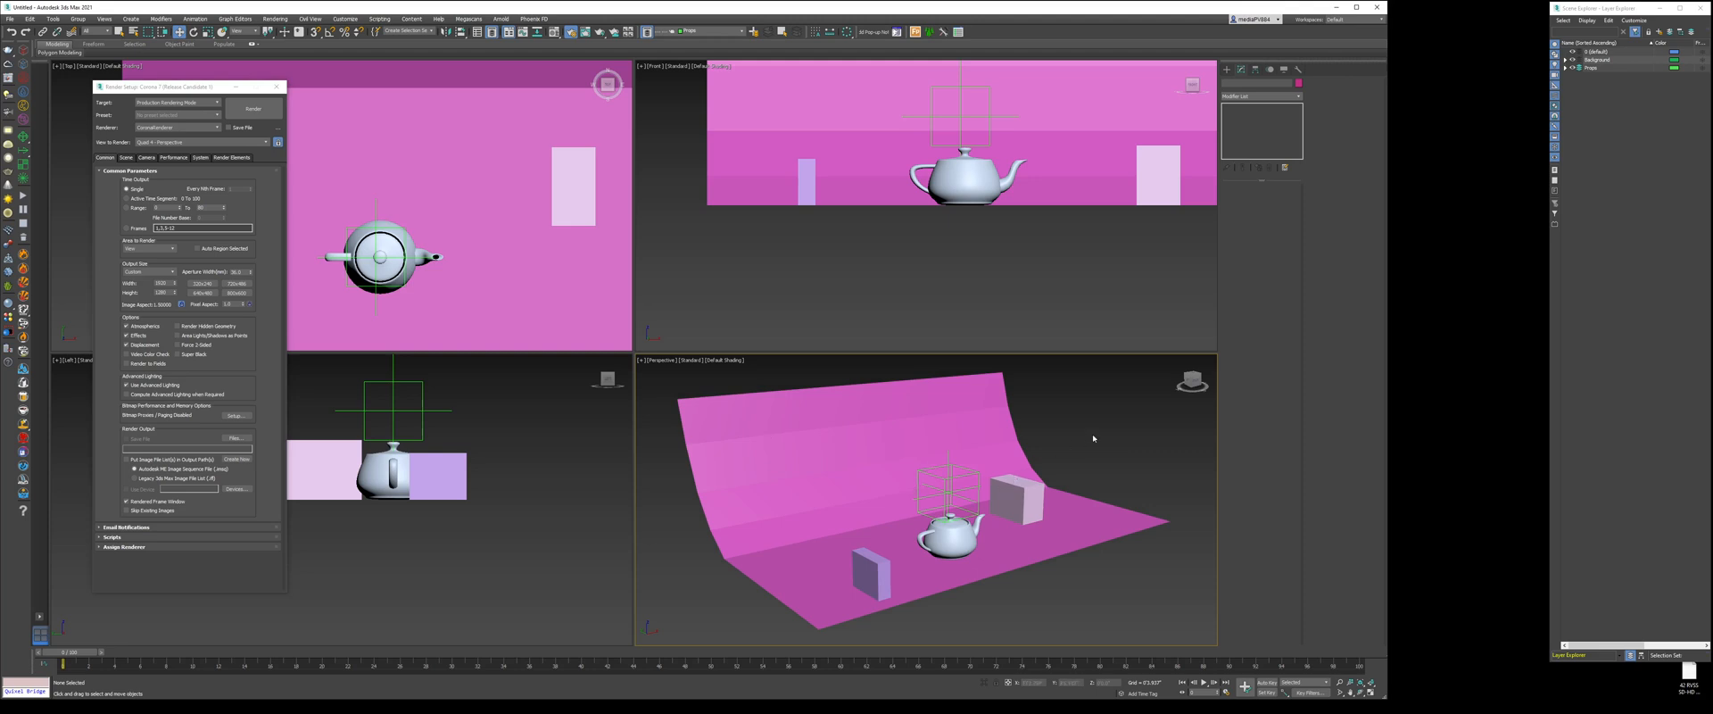
key("shift+f")
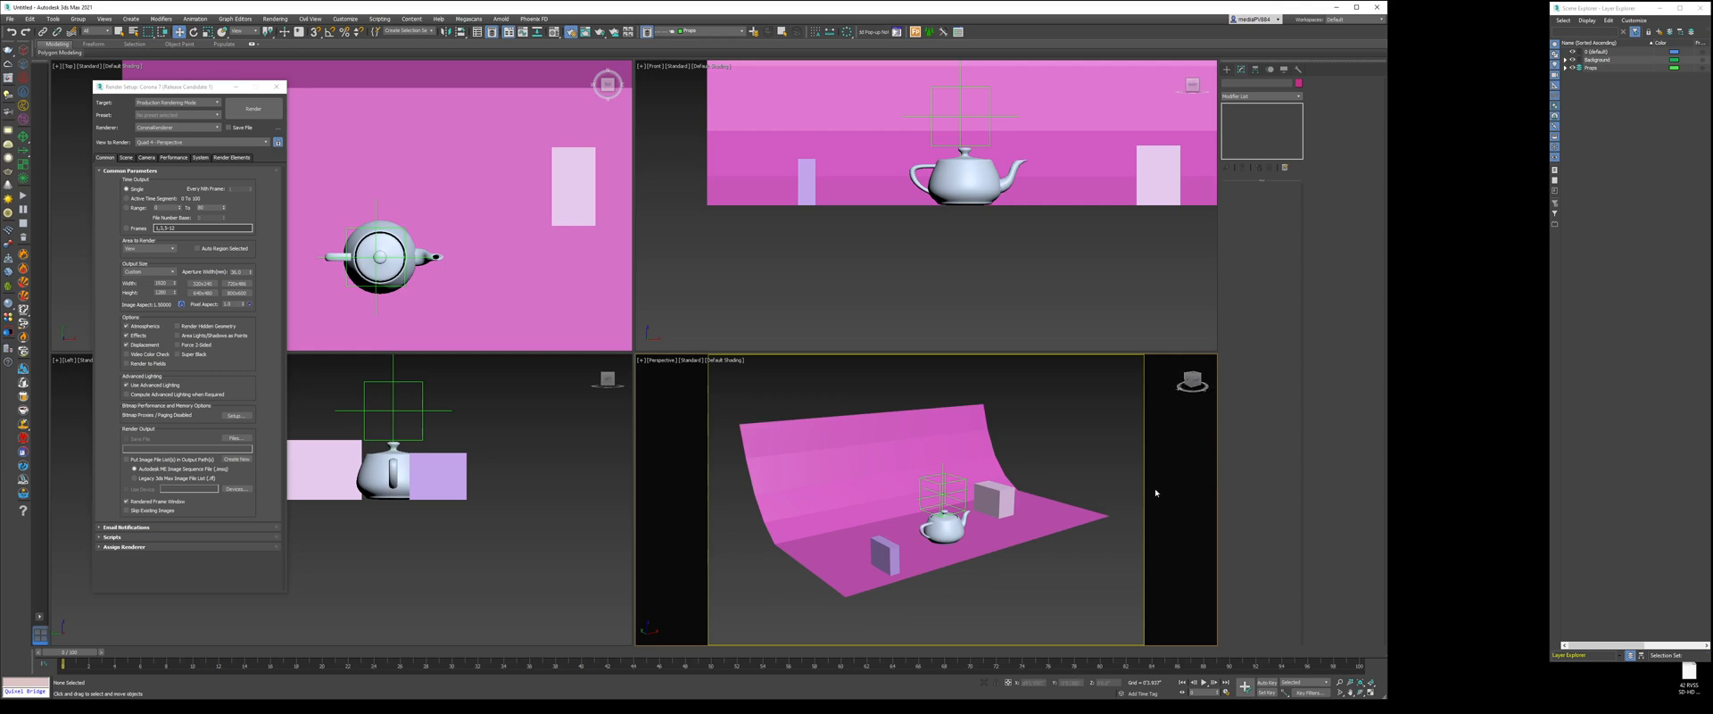
left_click(662, 361)
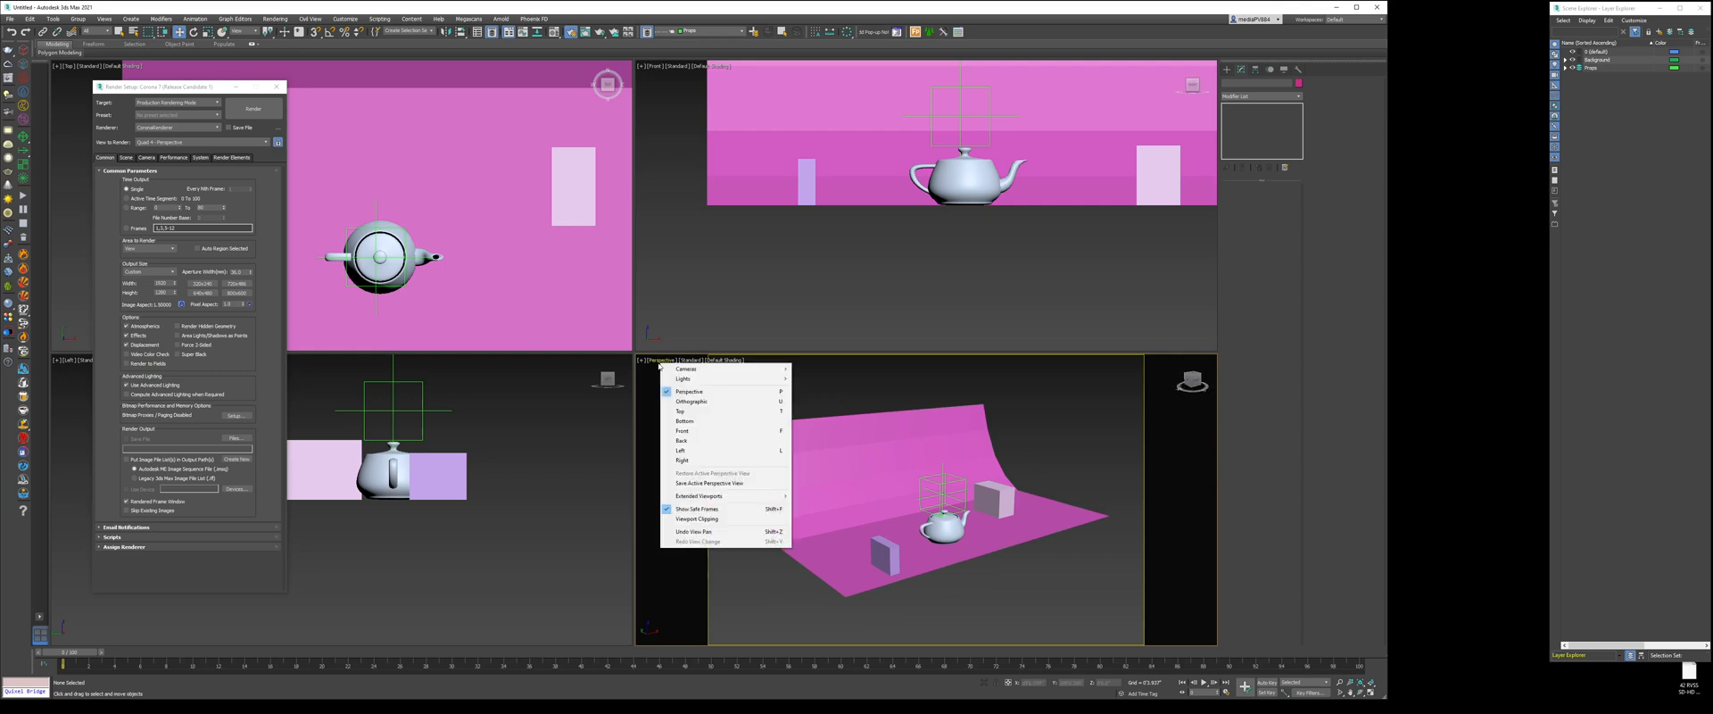
left_click(655, 364)
left_click(659, 362)
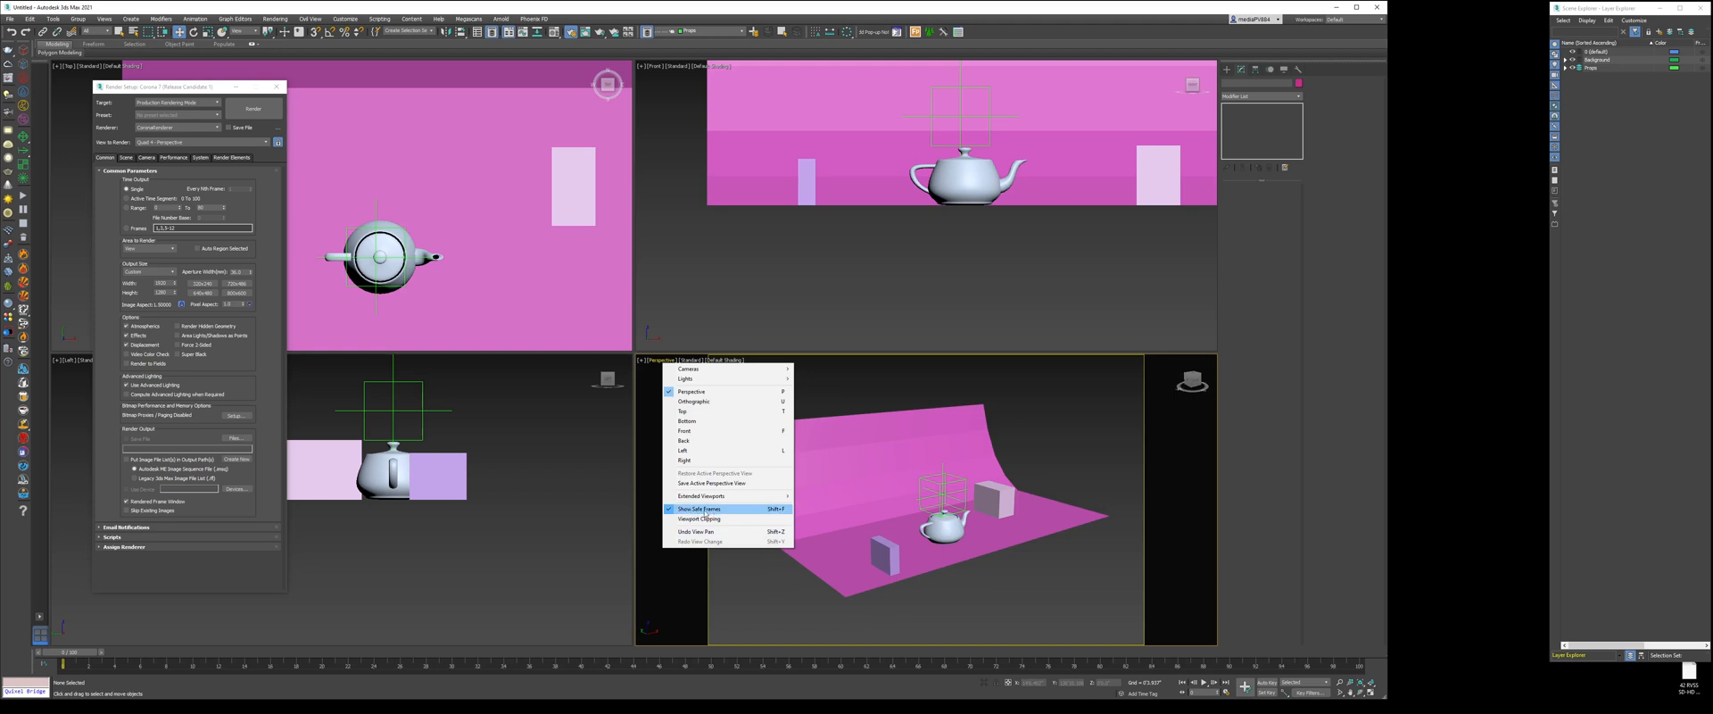
left_click(893, 419)
middle_click_drag(915, 450, 925, 455)
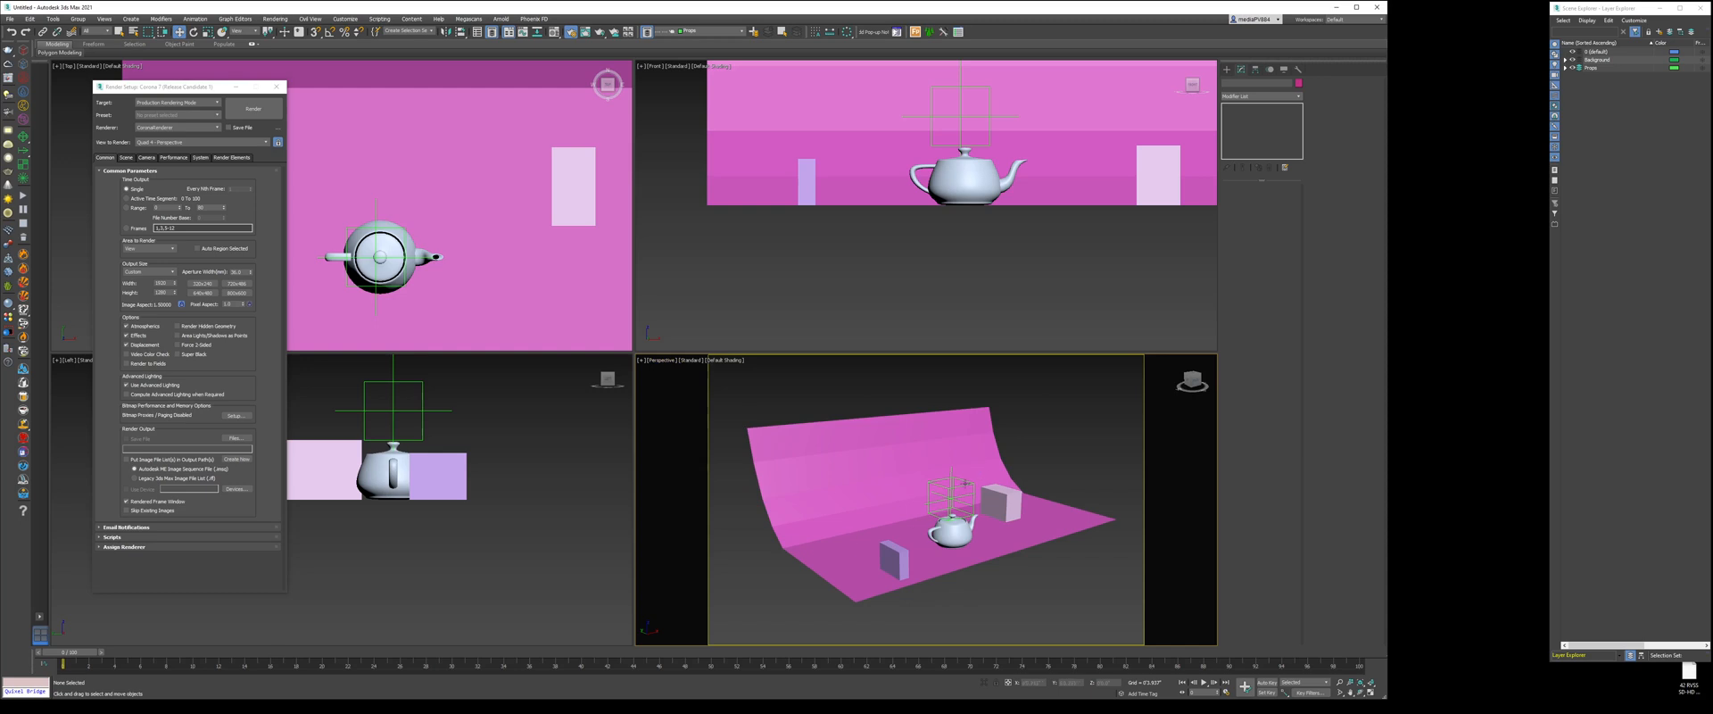
- Create a targeted Physical camera in the Top view, placed in front of the backdrop and aimed at the teapot
left_click(1227, 69)
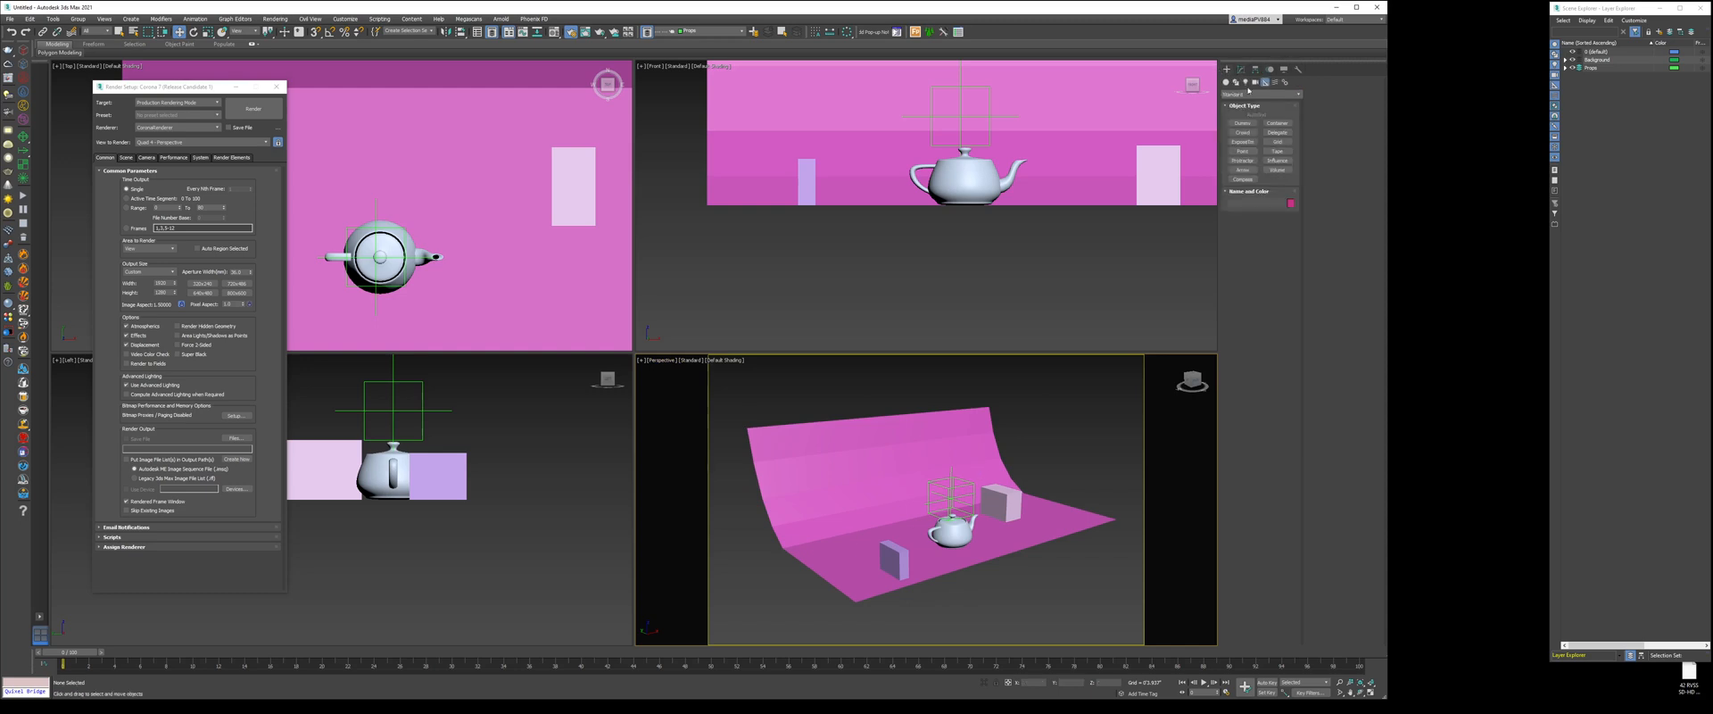
left_click(1255, 82)
left_click(1242, 122)
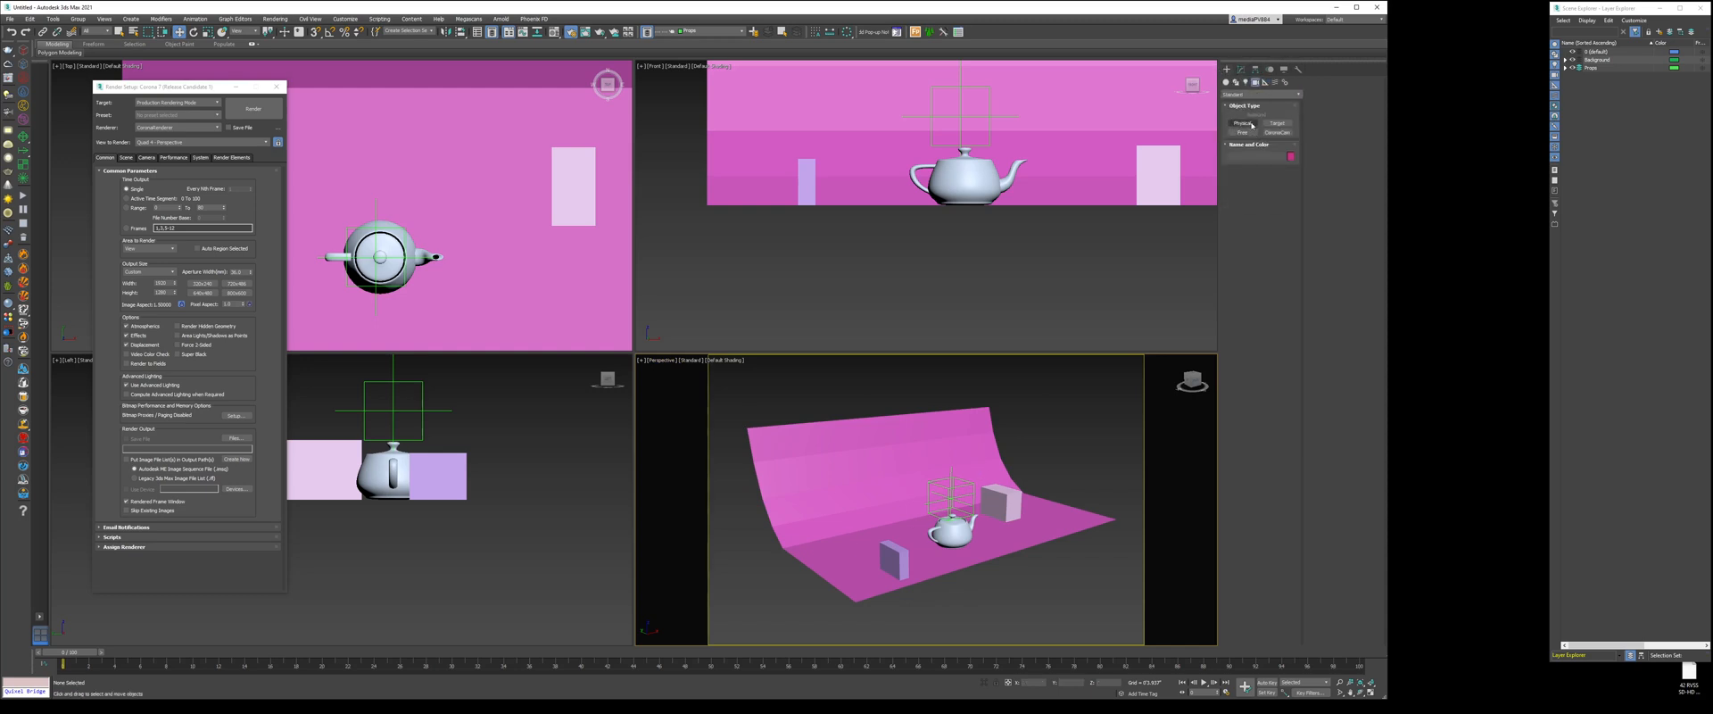
scroll(539, 198, "down", 2)
middle_click_drag(448, 271, 503, 180)
scroll(502, 179, "down", 4)
left_click_drag(390, 293, 487, 159)
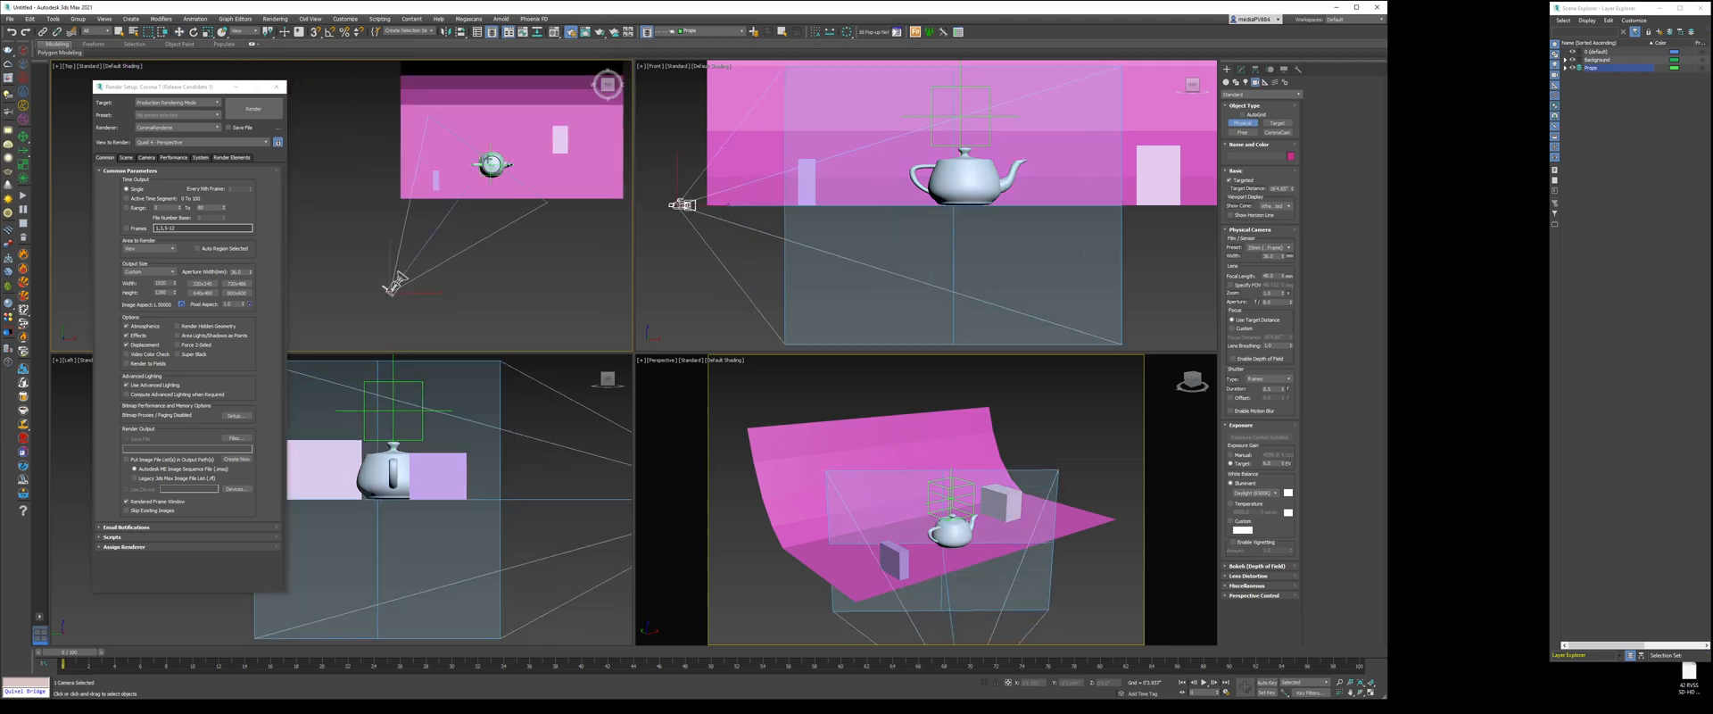
right_click(487, 159)
- Switch the Perspective view to the Physical camera, reframe it slightly down onto the teapot and boxes, and deselect the camera
right_click(876, 439)
left_click(663, 364)
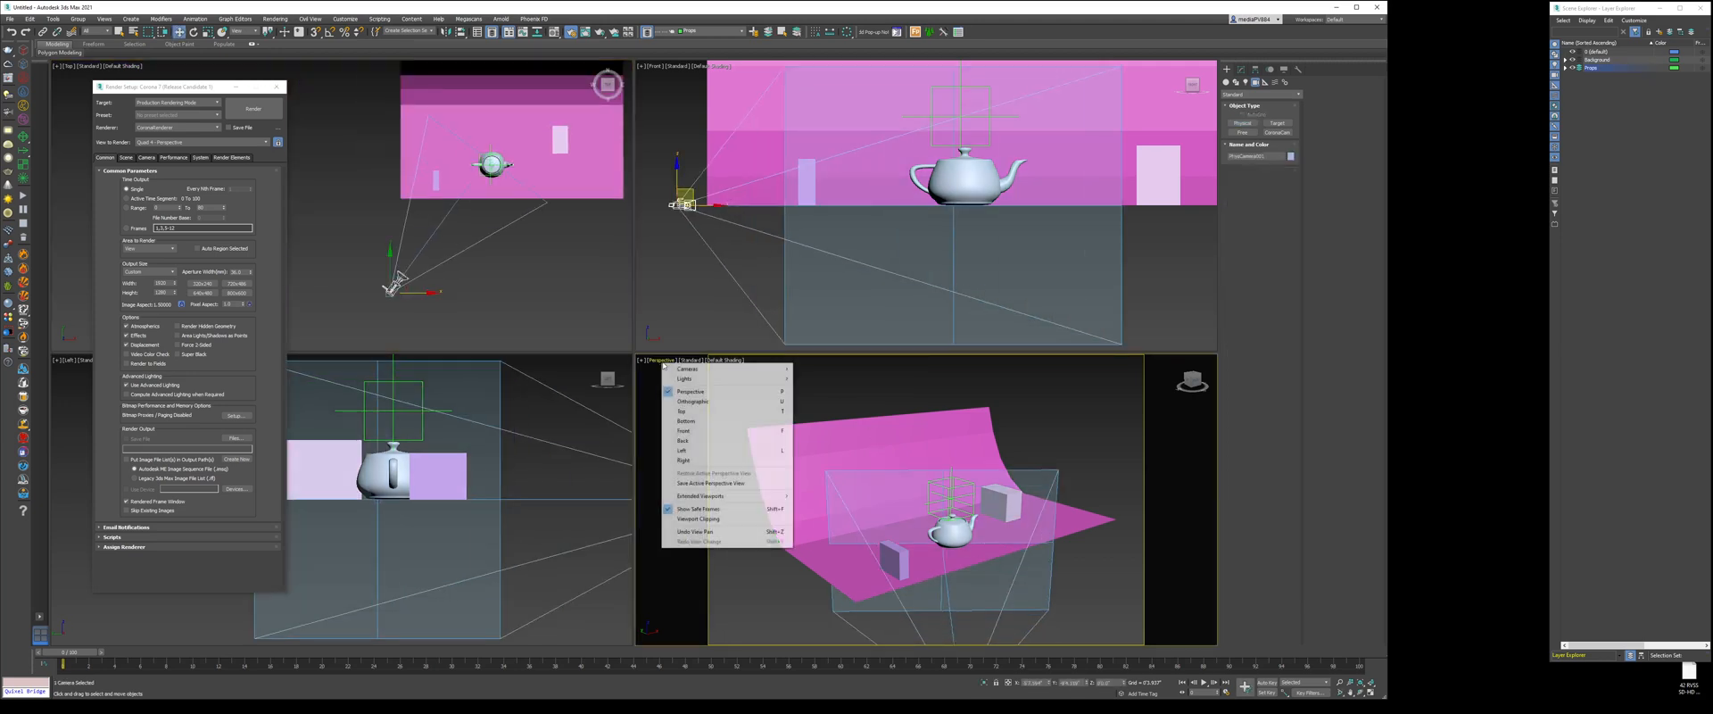
left_click(805, 370)
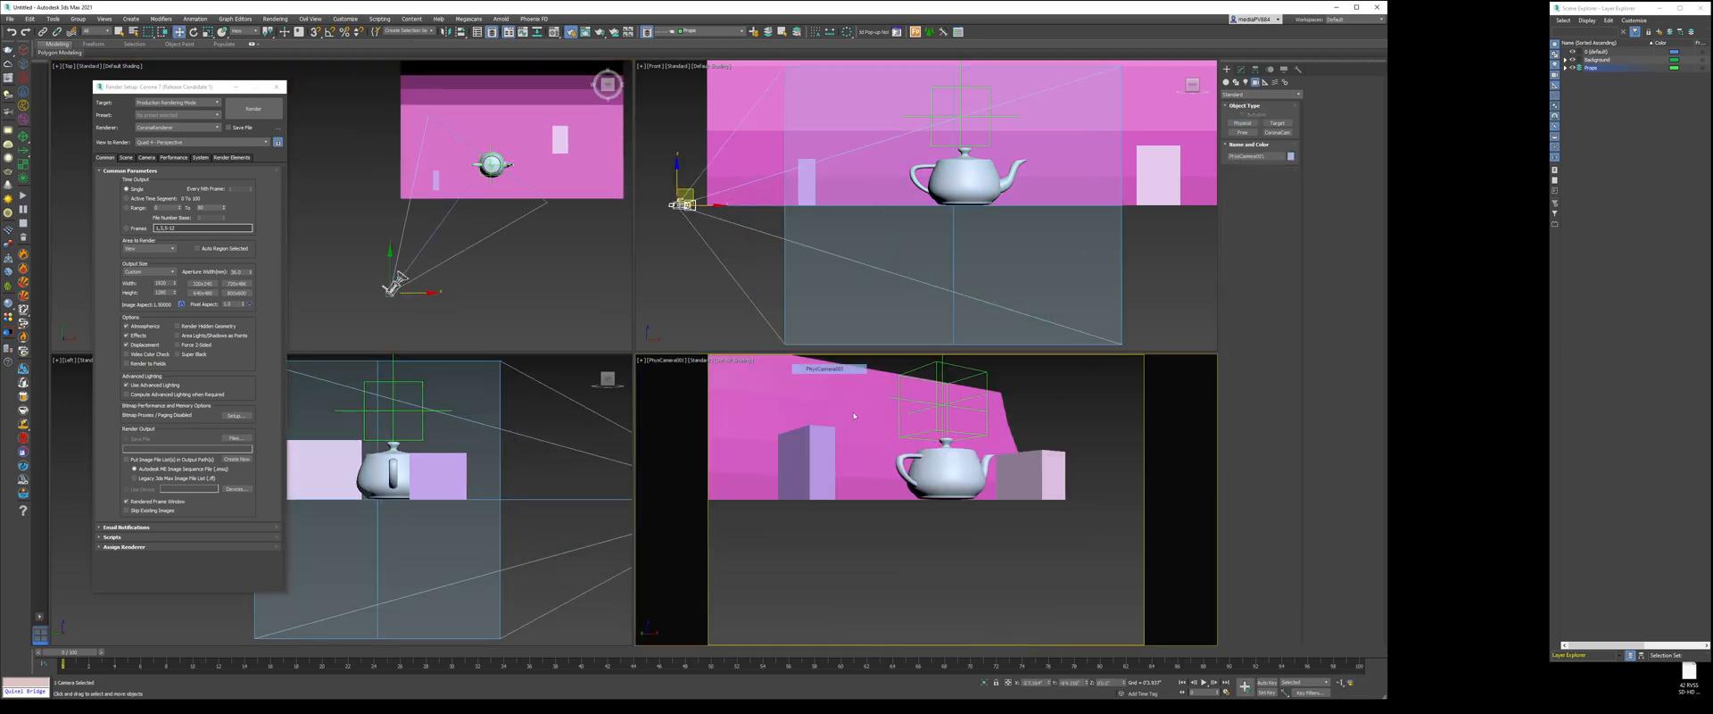
middle_click_drag(956, 457, 962, 531)
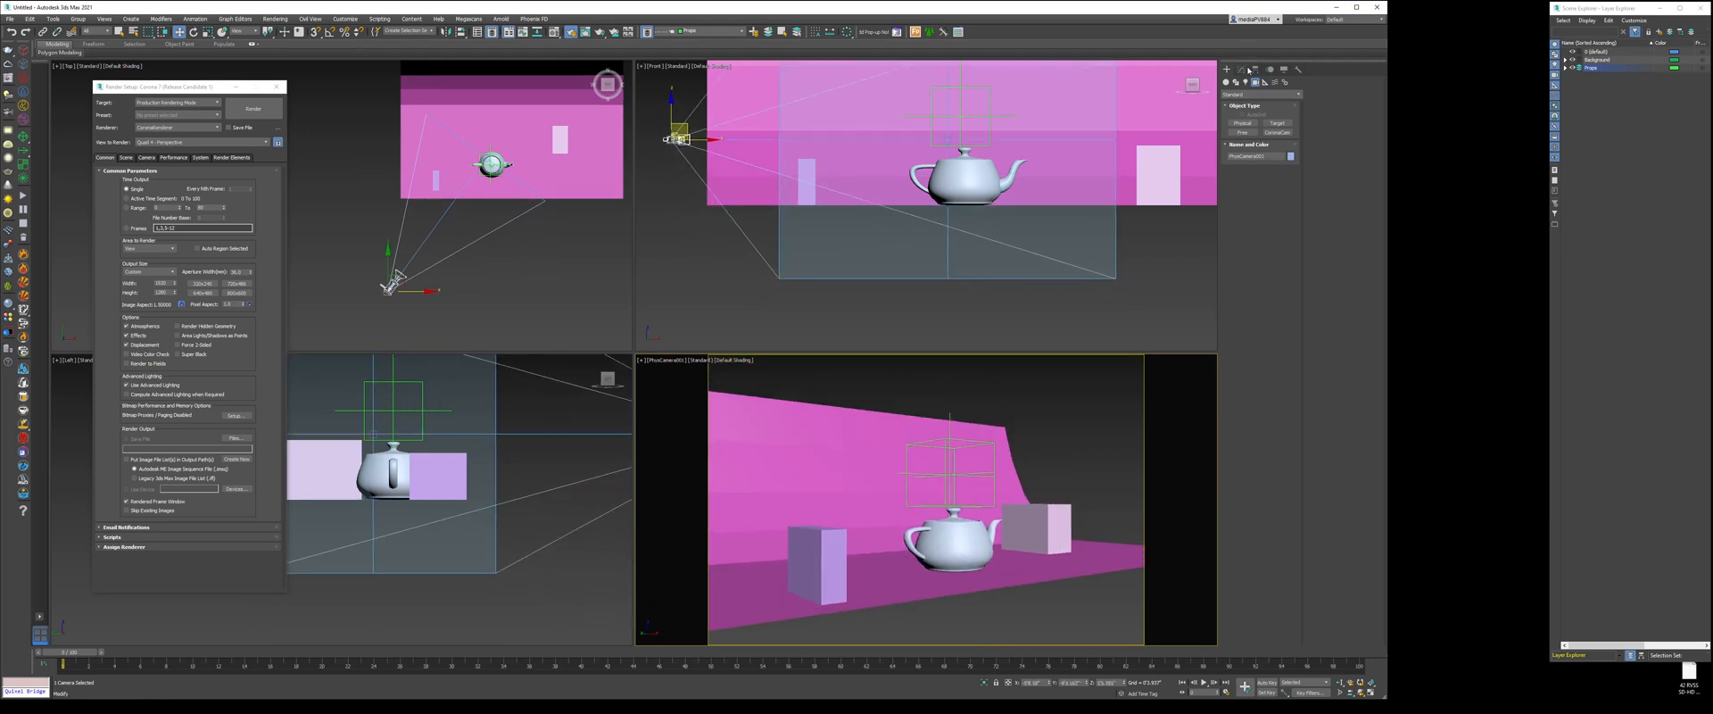
right_click(962, 459)
left_click(979, 470)
left_click(1030, 399)
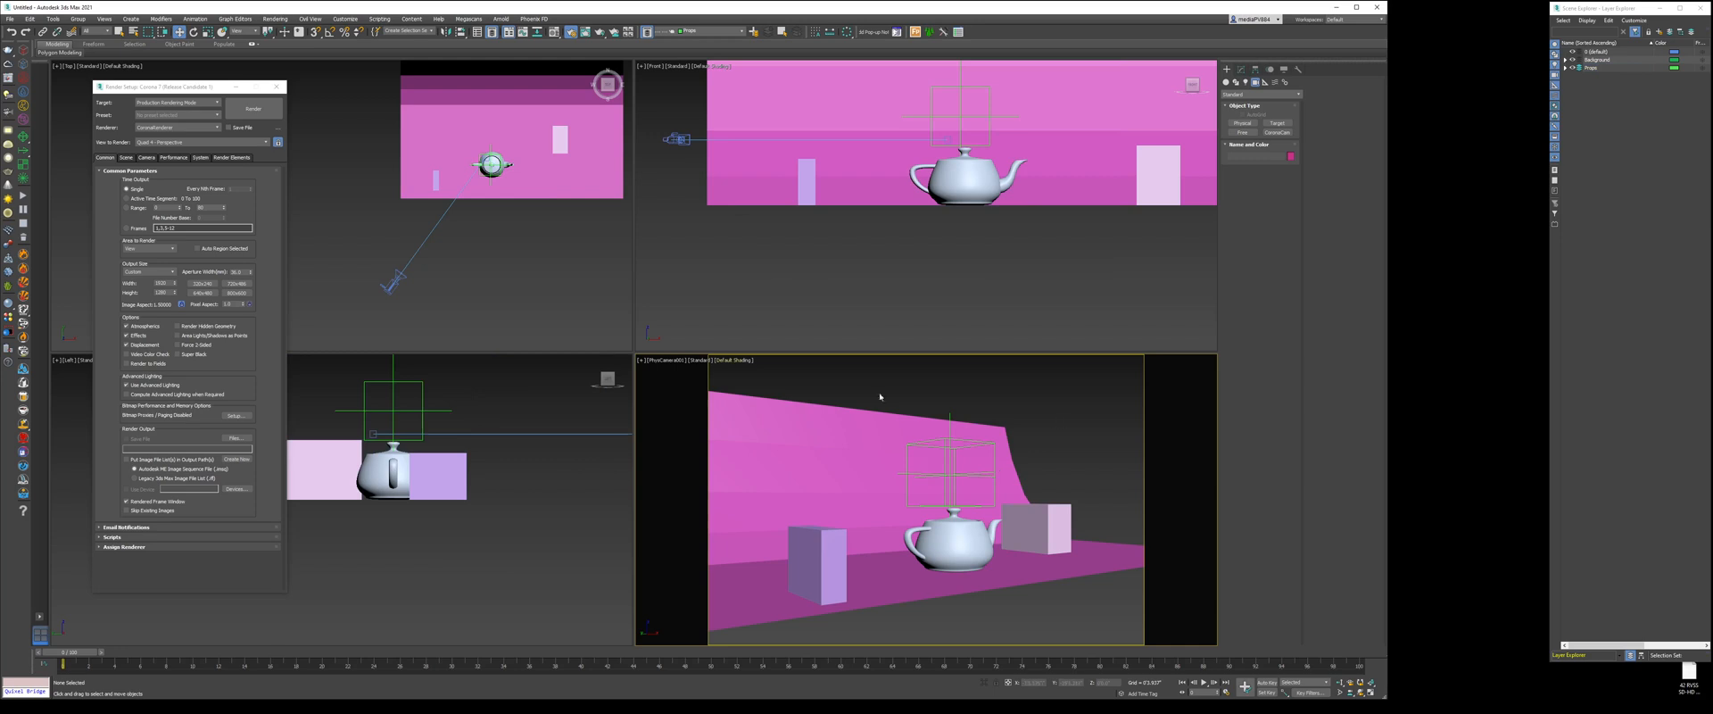
- Review the Corona scene and camera settings in Render Setup, and close the dialog
left_click(126, 157)
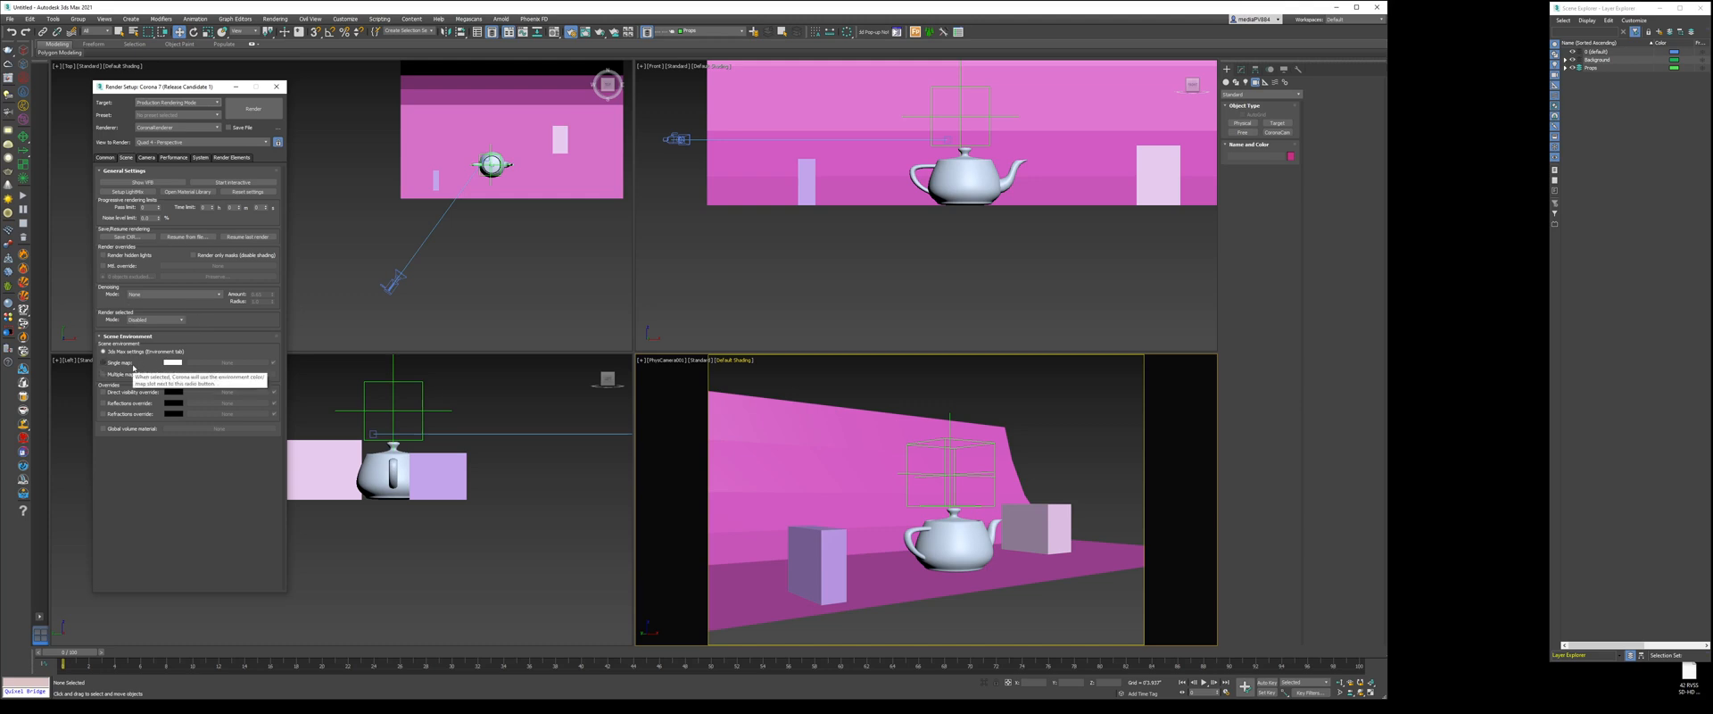
left_click(145, 157)
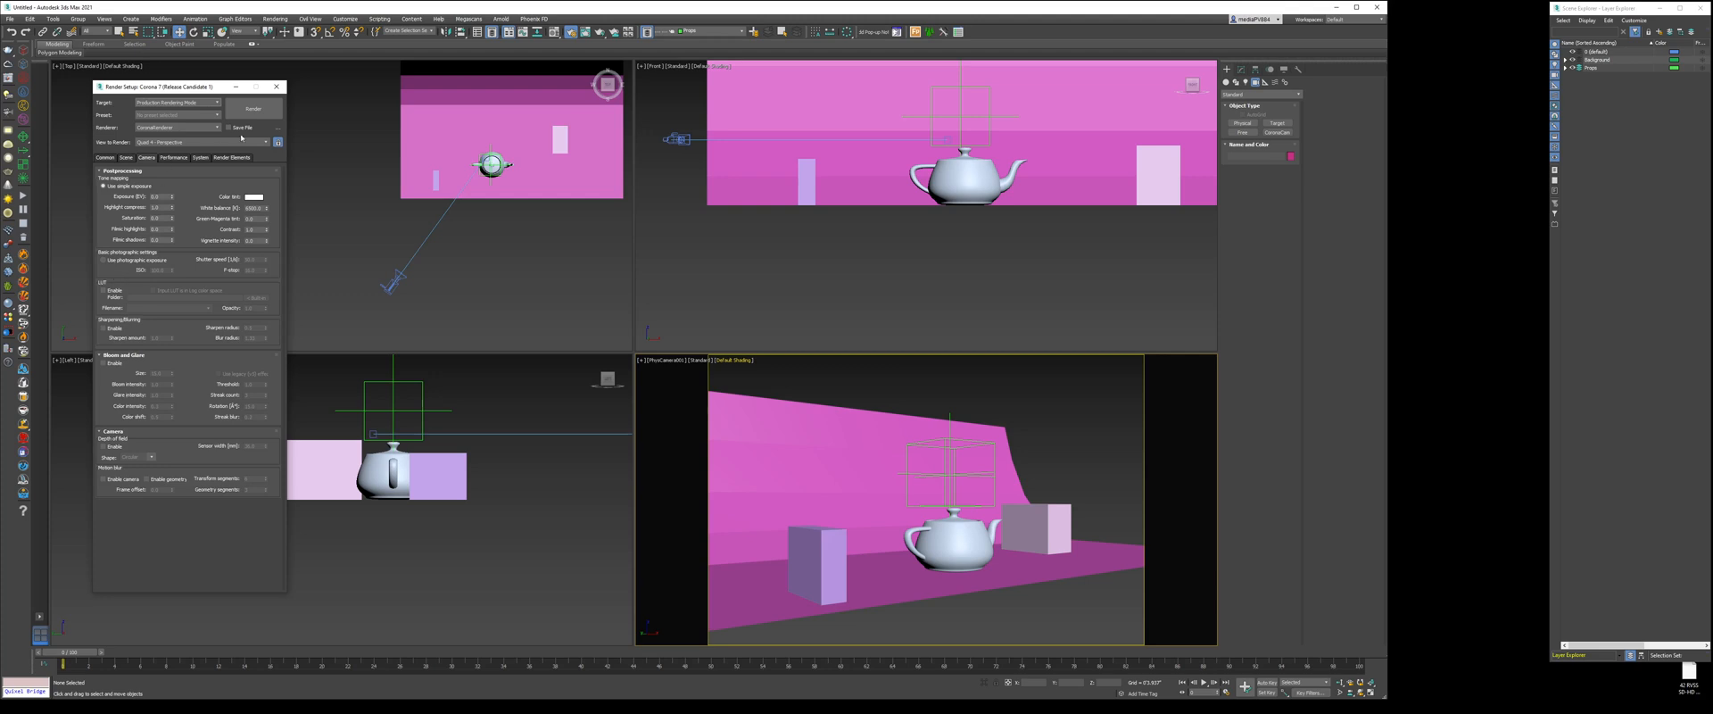
left_click(277, 87)
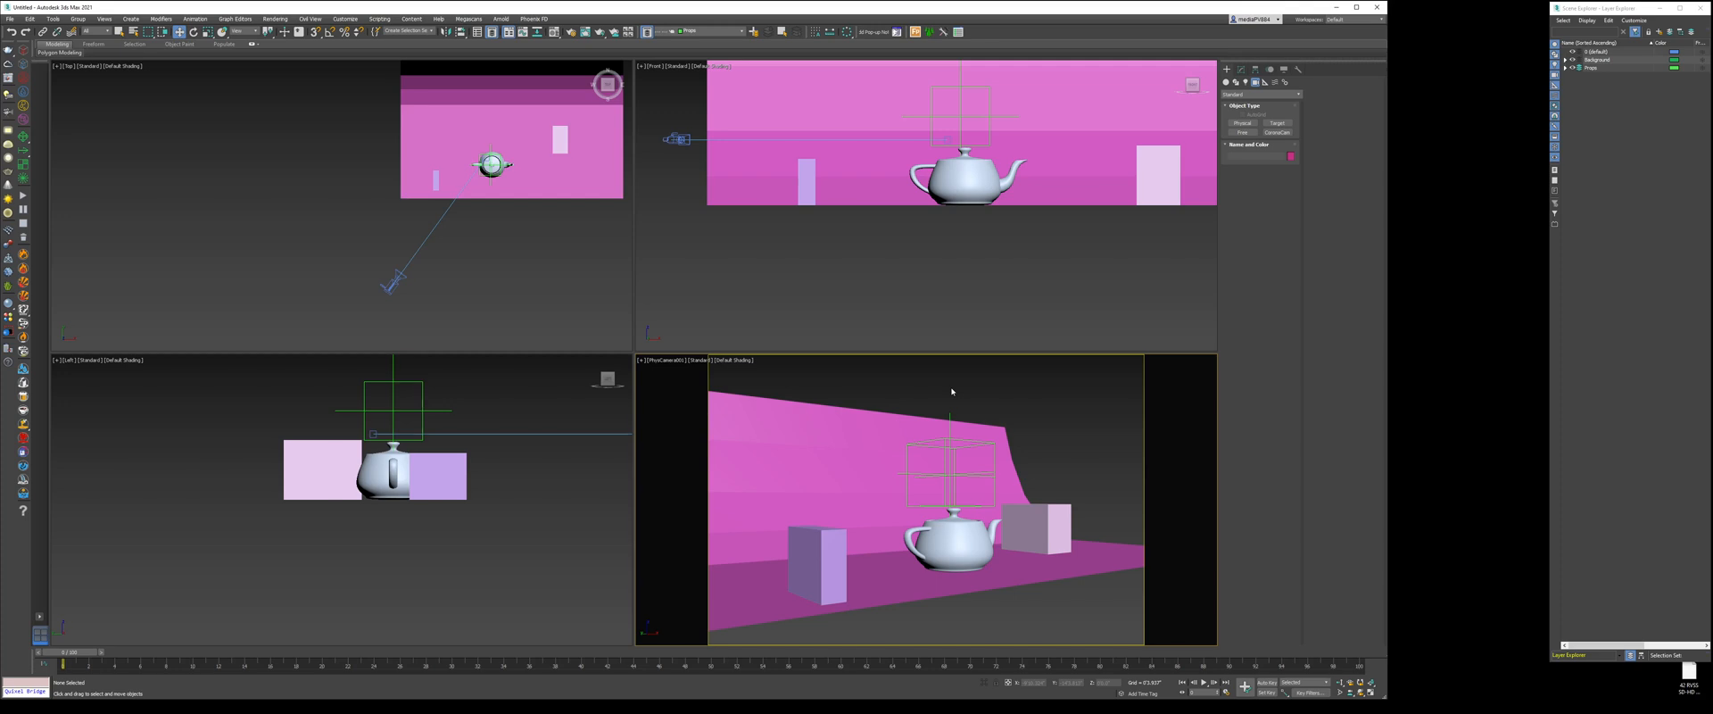
- Open the Material Editor and give everything in the scene except the Point helper a single grey object color
key("m")
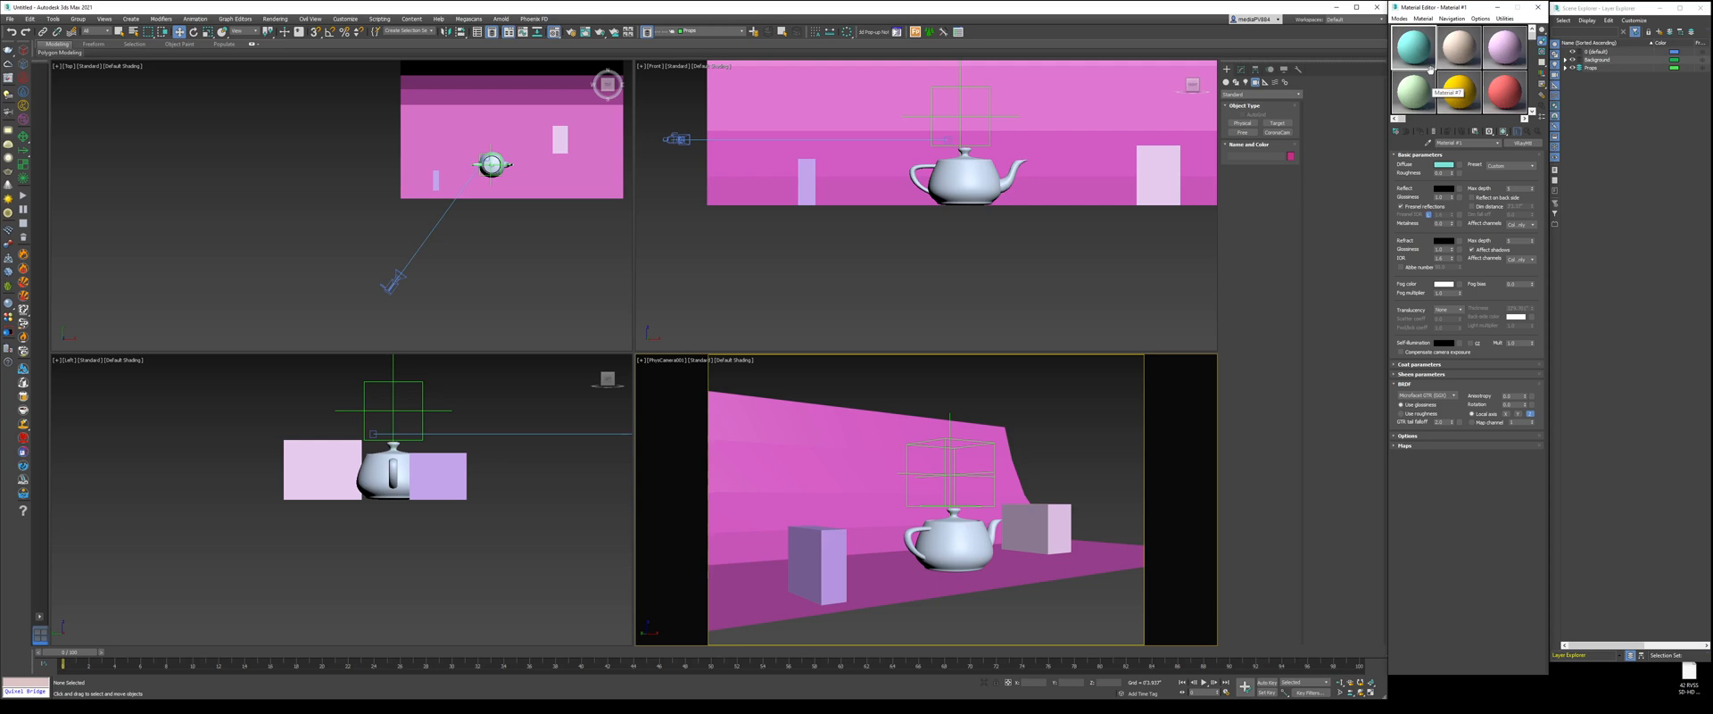
left_click(959, 452)
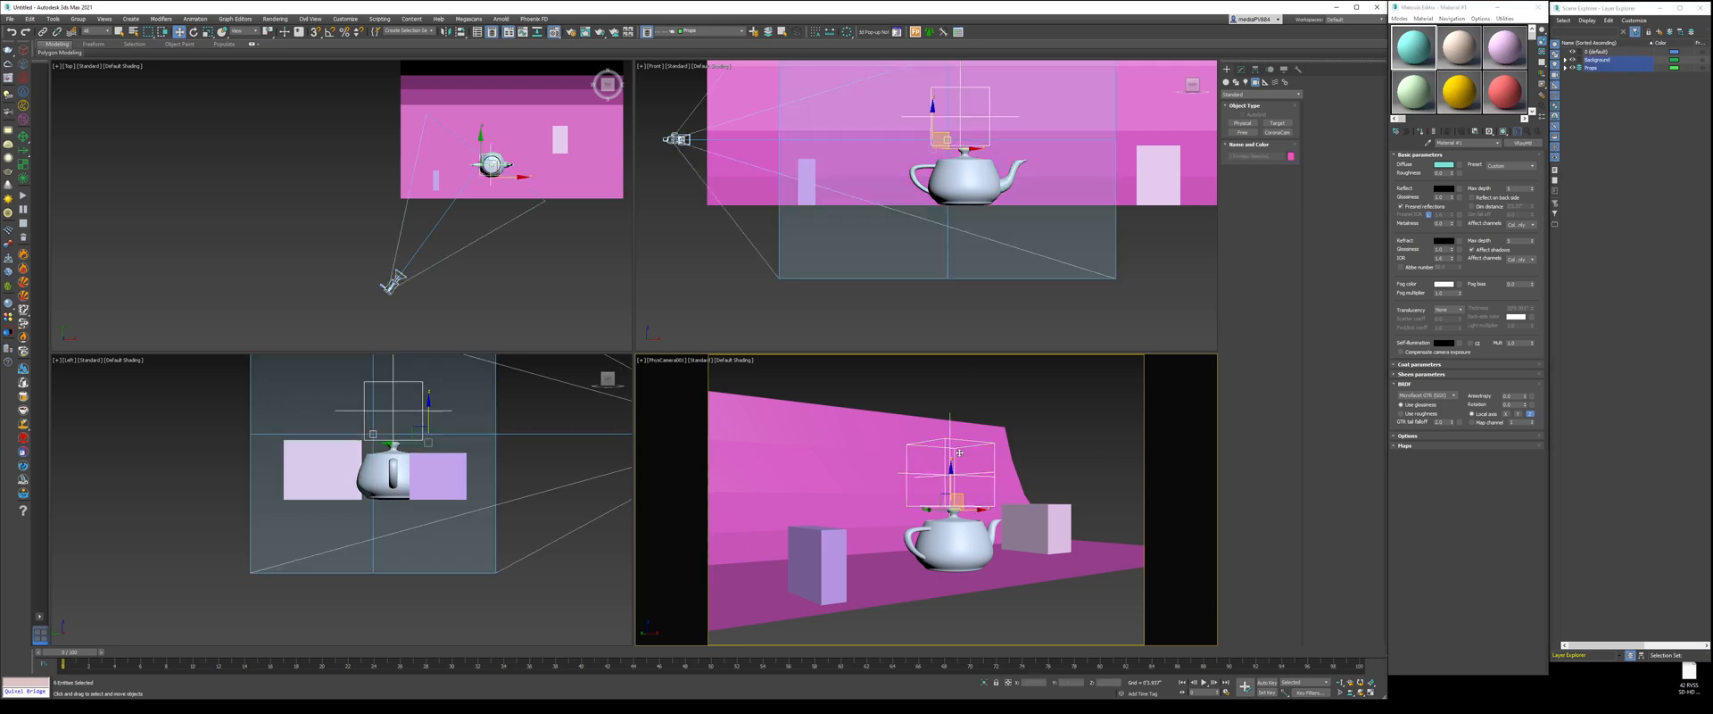
left_click_drag(946, 413, 944, 421, "alt")
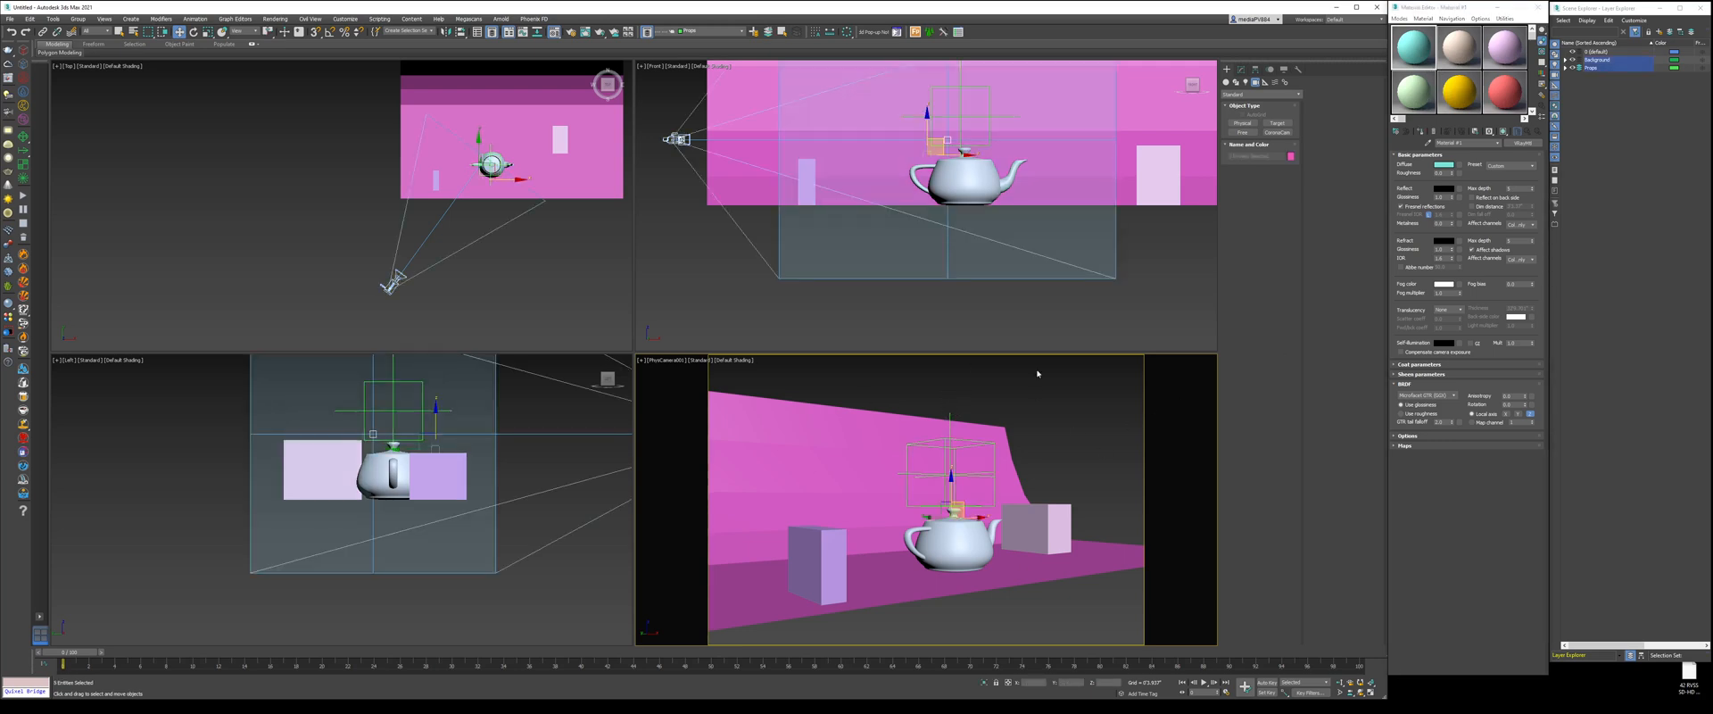
left_click(1291, 157)
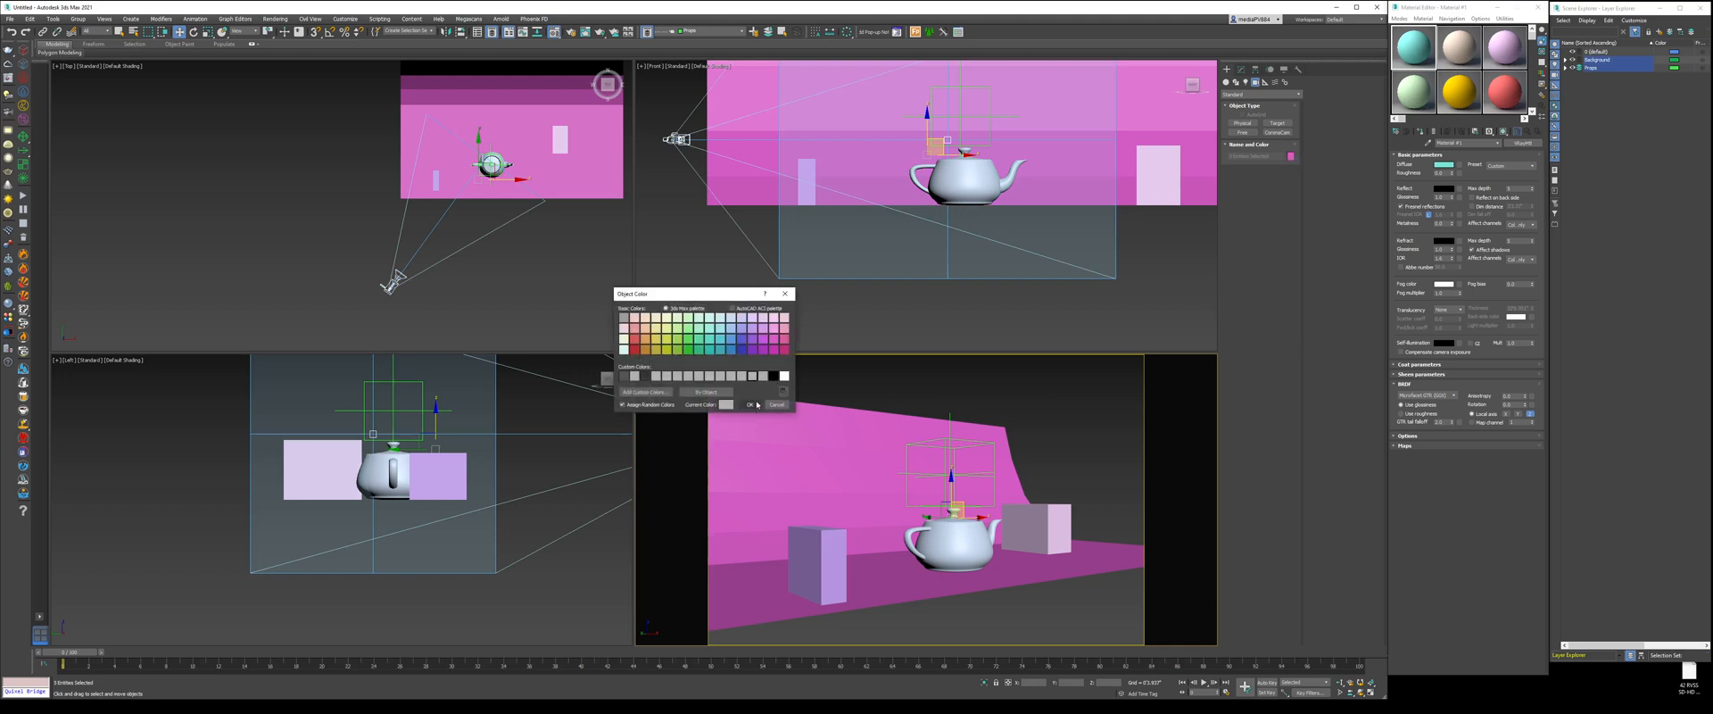
left_click(741, 404)
left_click(1049, 393)
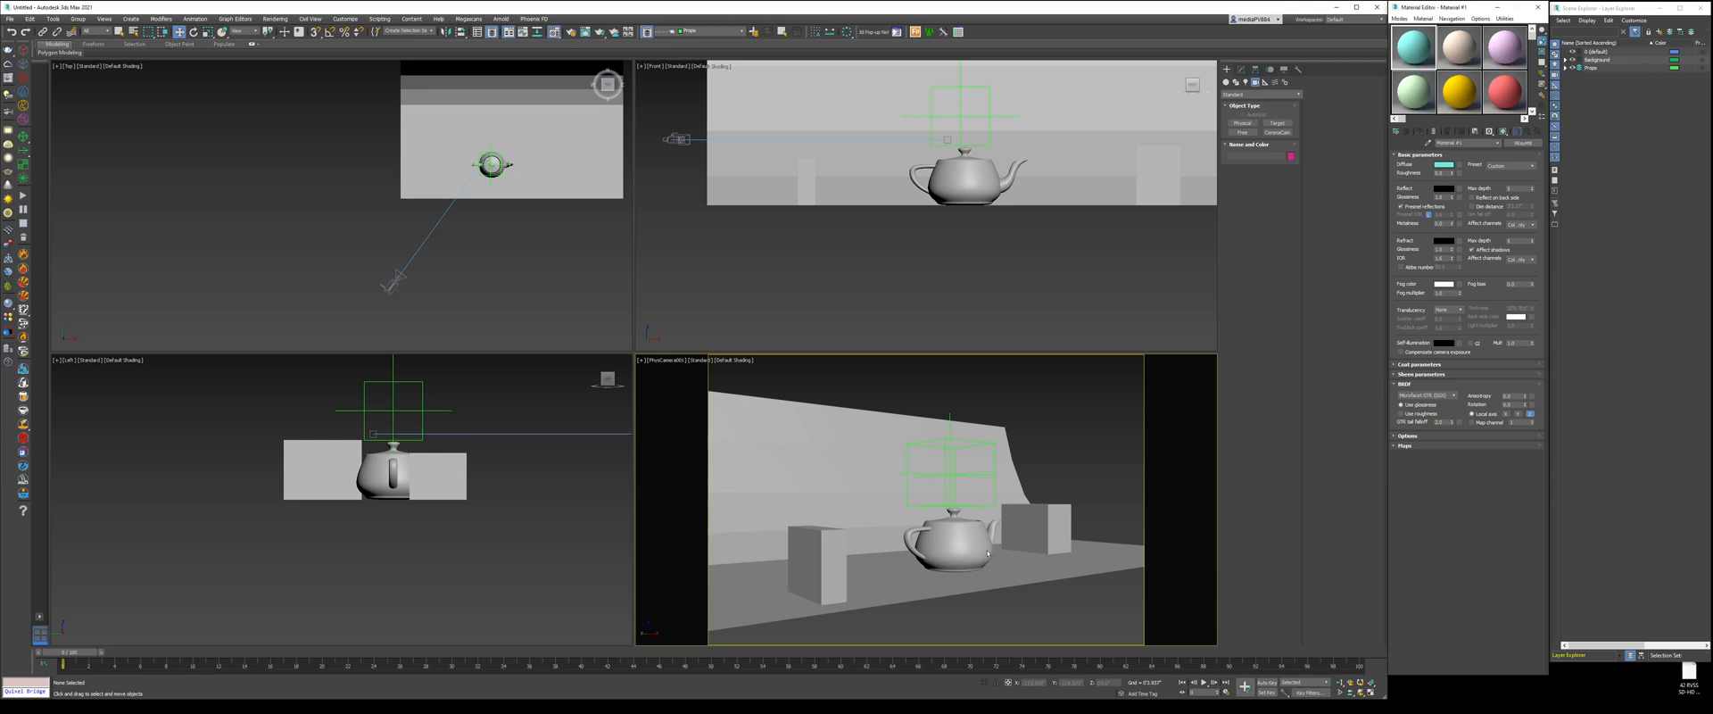
- Assign the first sample slot's turquoise material to the teapot and change its type to CoronaLegacyMtl
left_click_drag(953, 556, 953, 555)
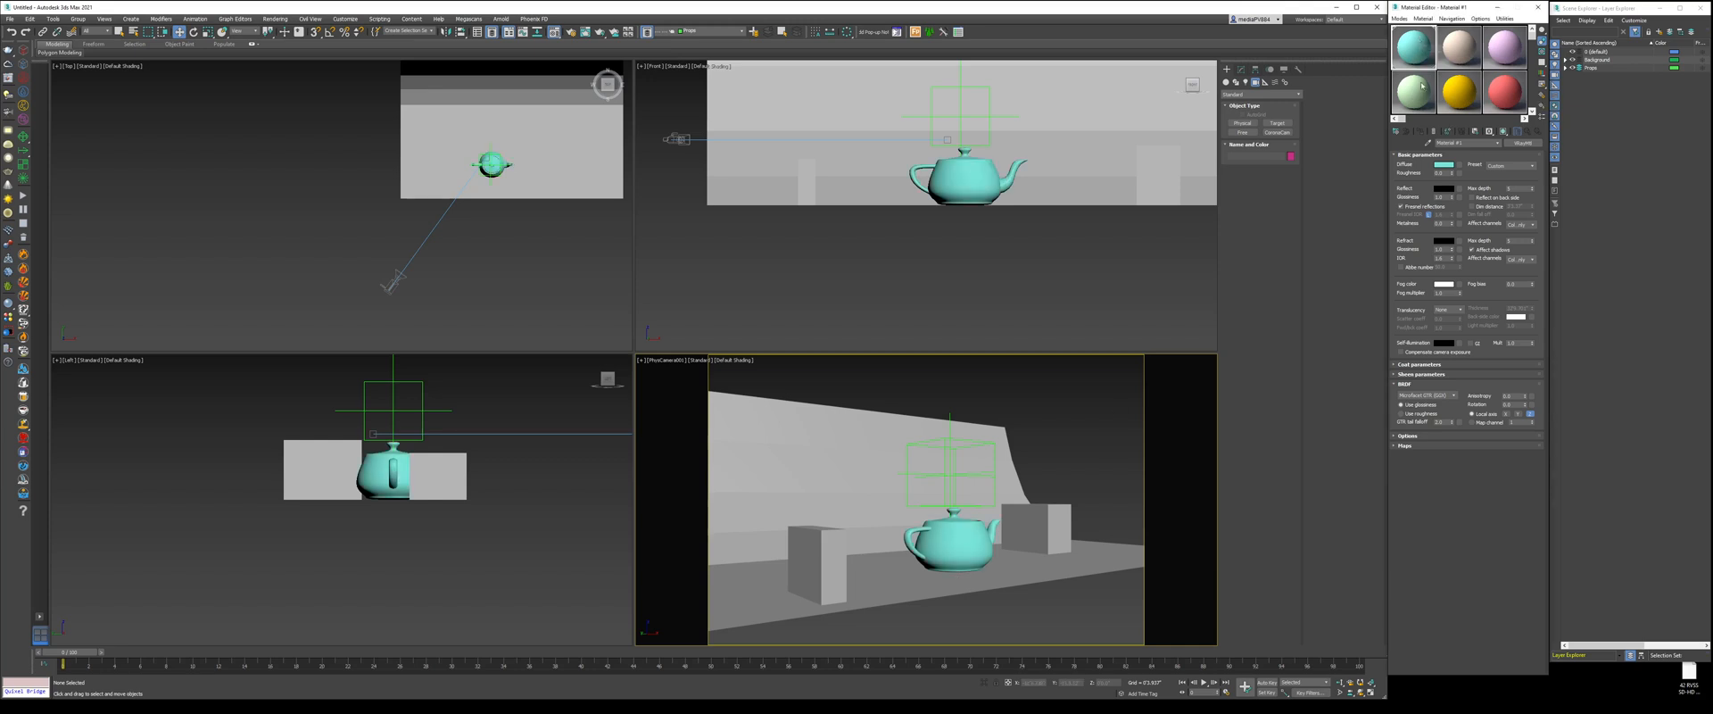
left_click(1518, 144)
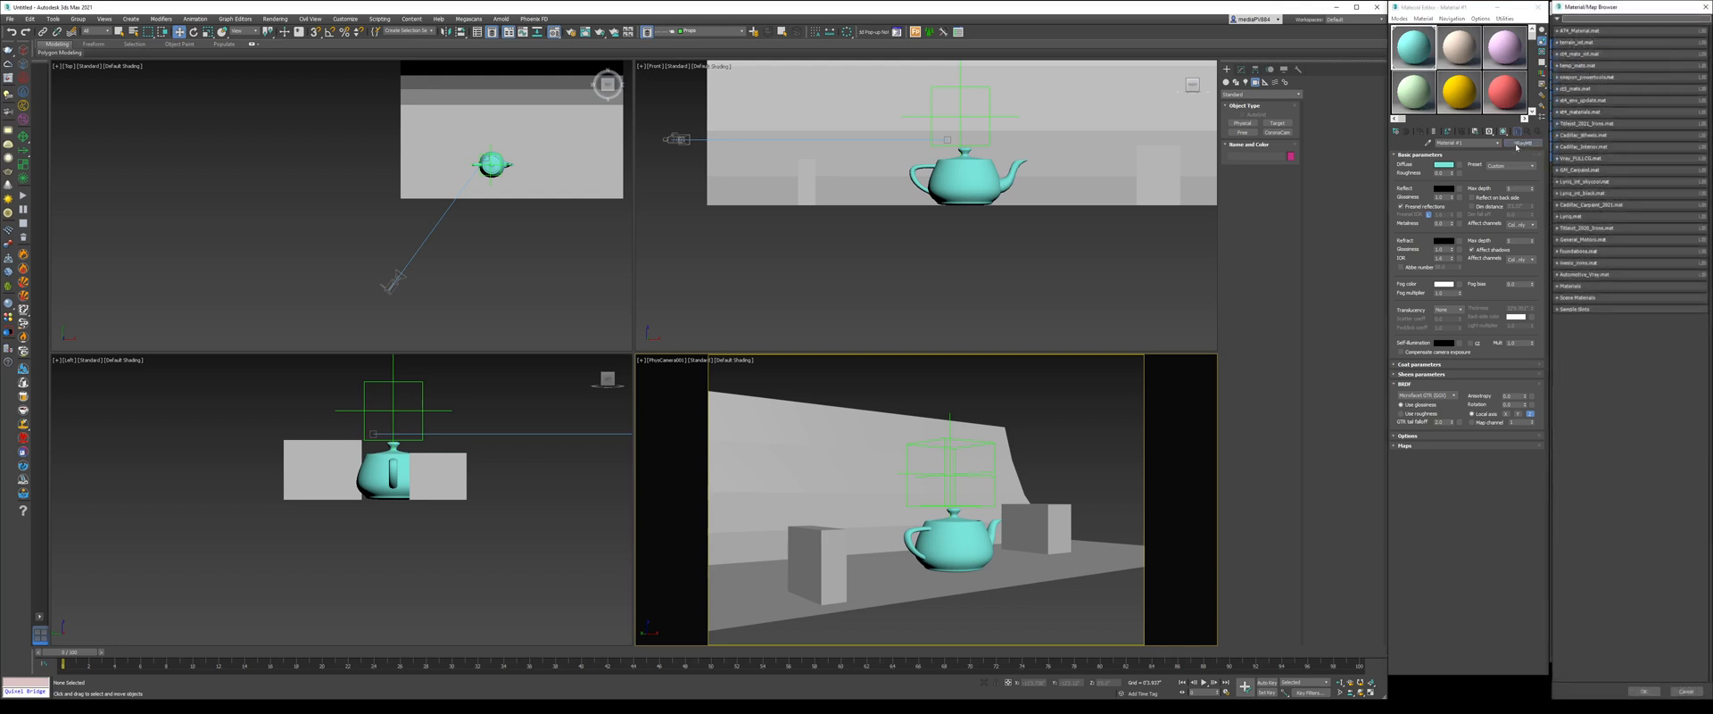
left_click(1570, 286)
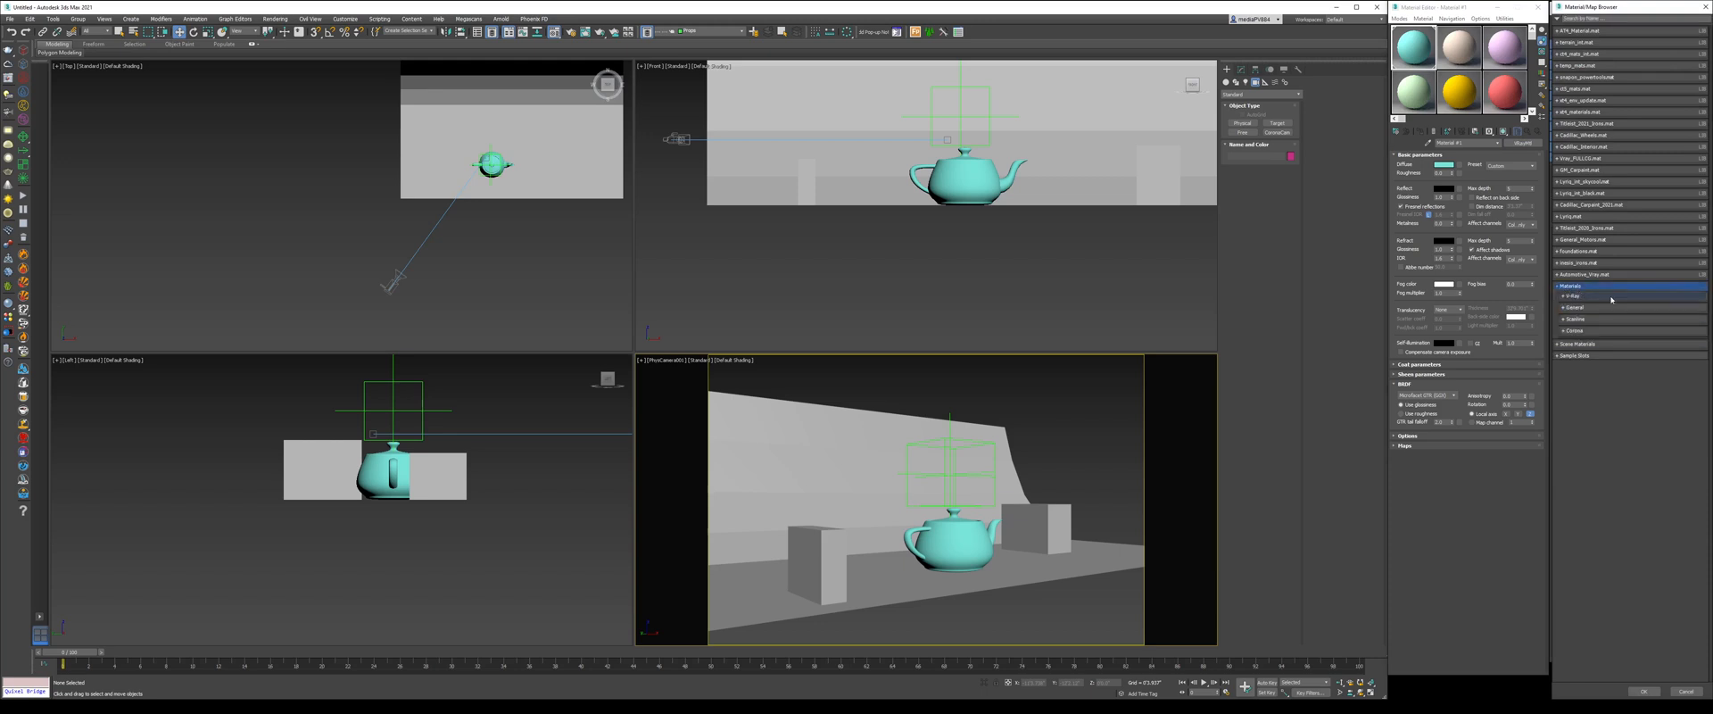
left_click(1575, 330)
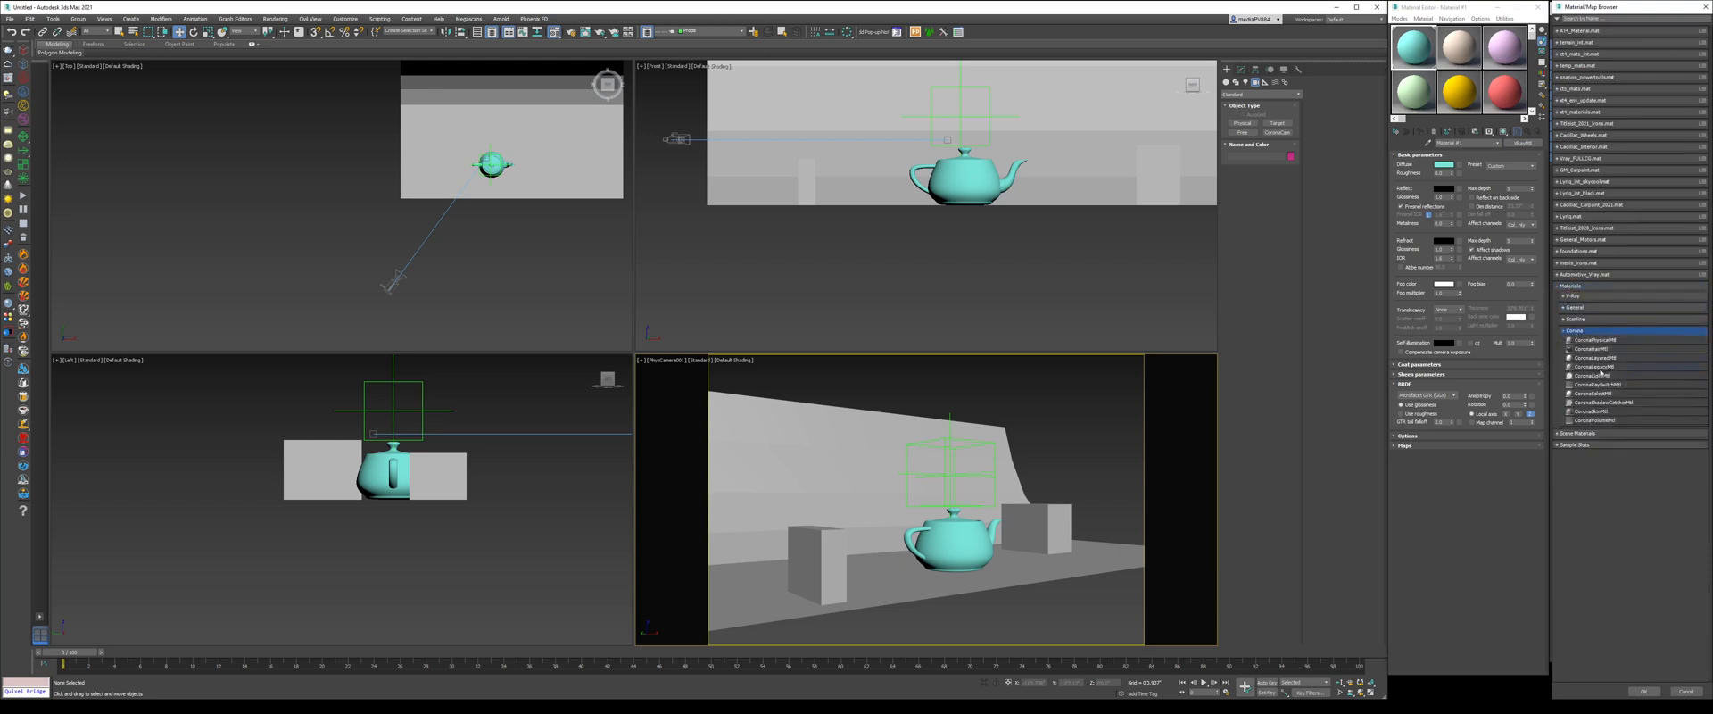
double_click(1596, 367)
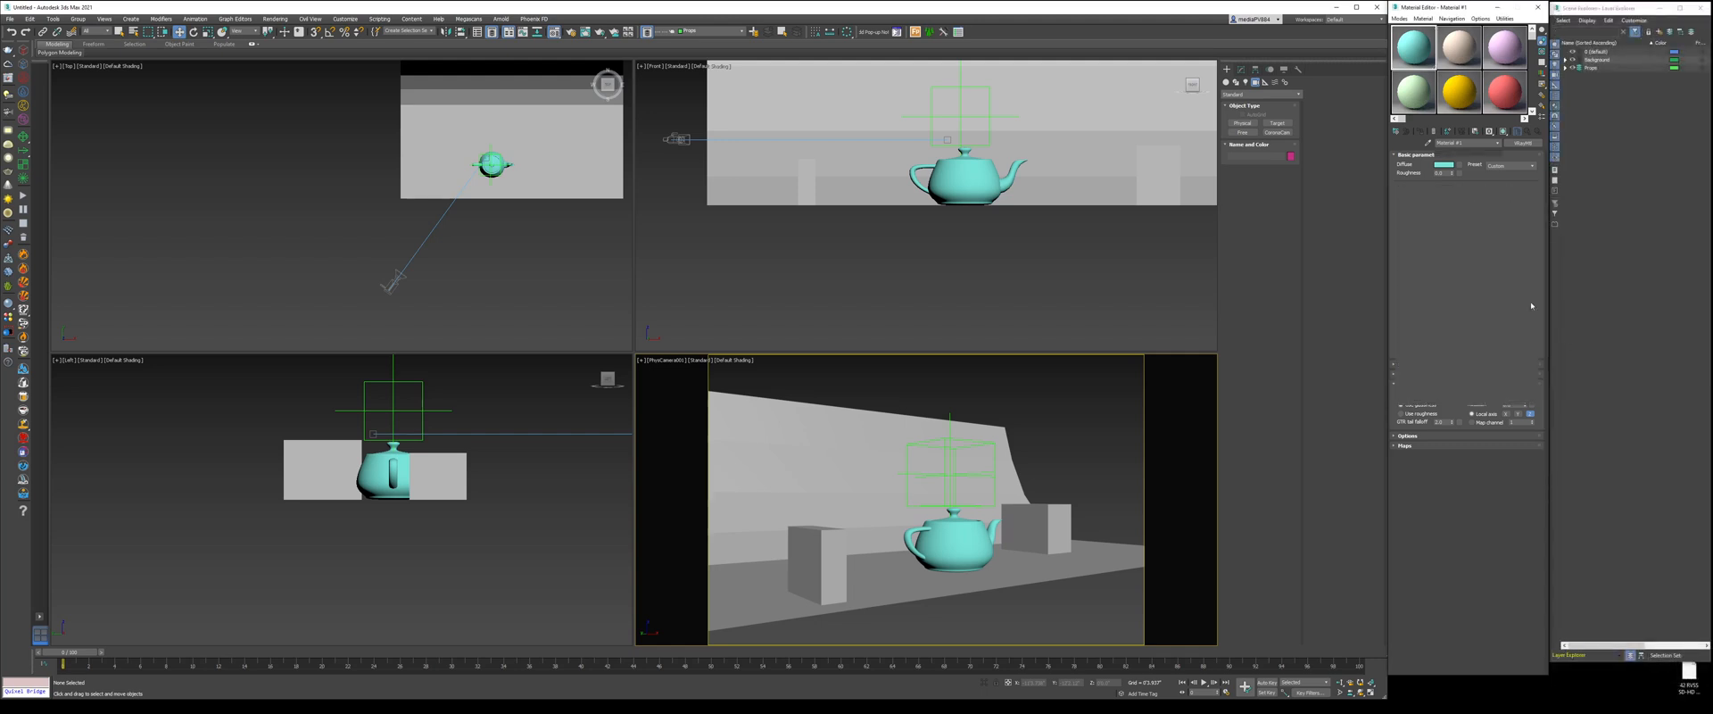
- Set the teapot material's diffuse color to red and raise its reflection level
left_click(1506, 171)
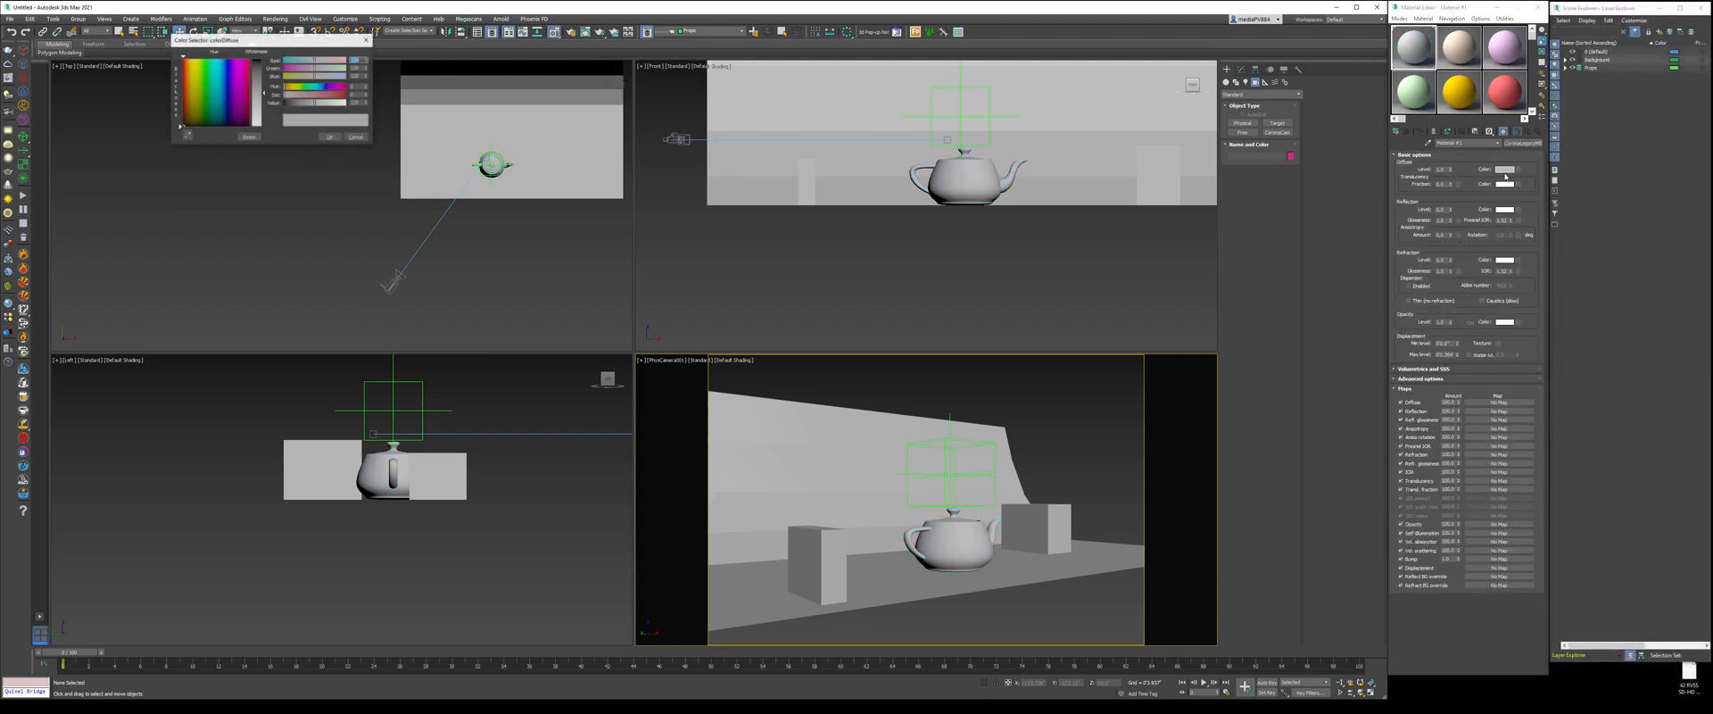
left_click_drag(280, 45, 1109, 232)
left_click(1090, 274)
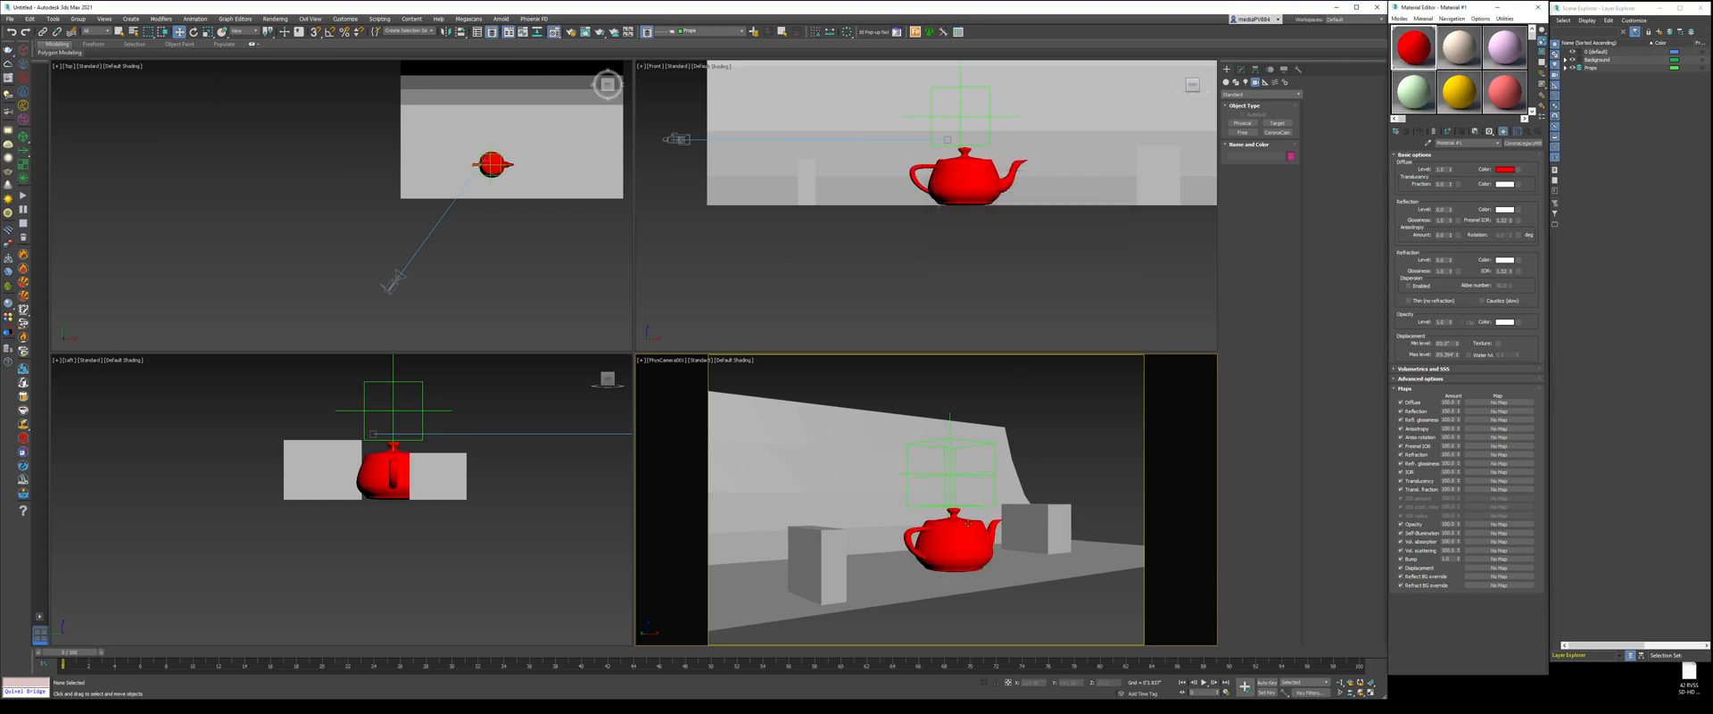
double_click(1439, 211)
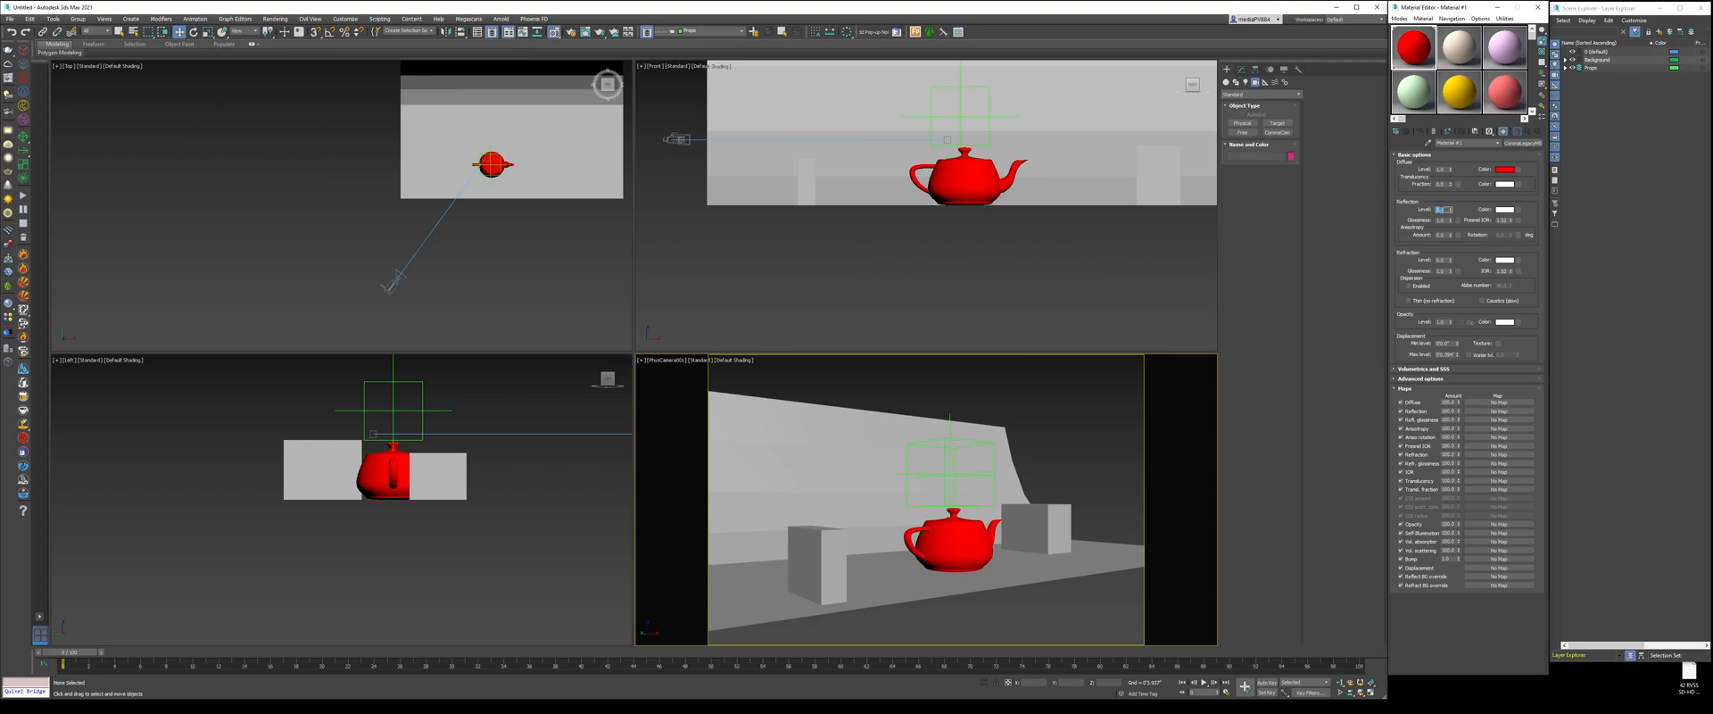
- Show a checkered background for the red material's sample, inspect it in an enlarged preview, and close the preview
left_click(1542, 52)
double_click(1419, 52)
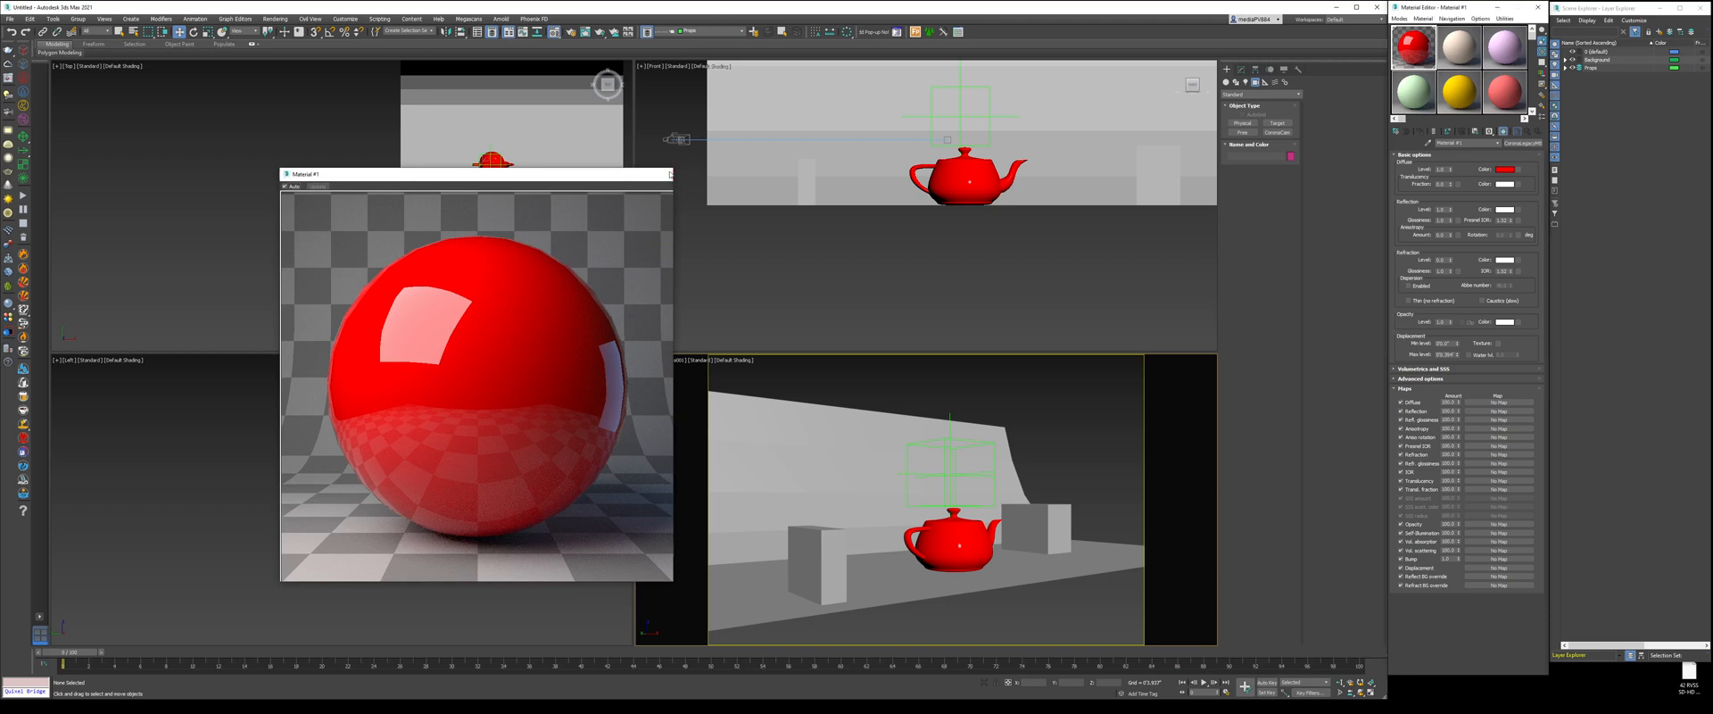
left_click(666, 174)
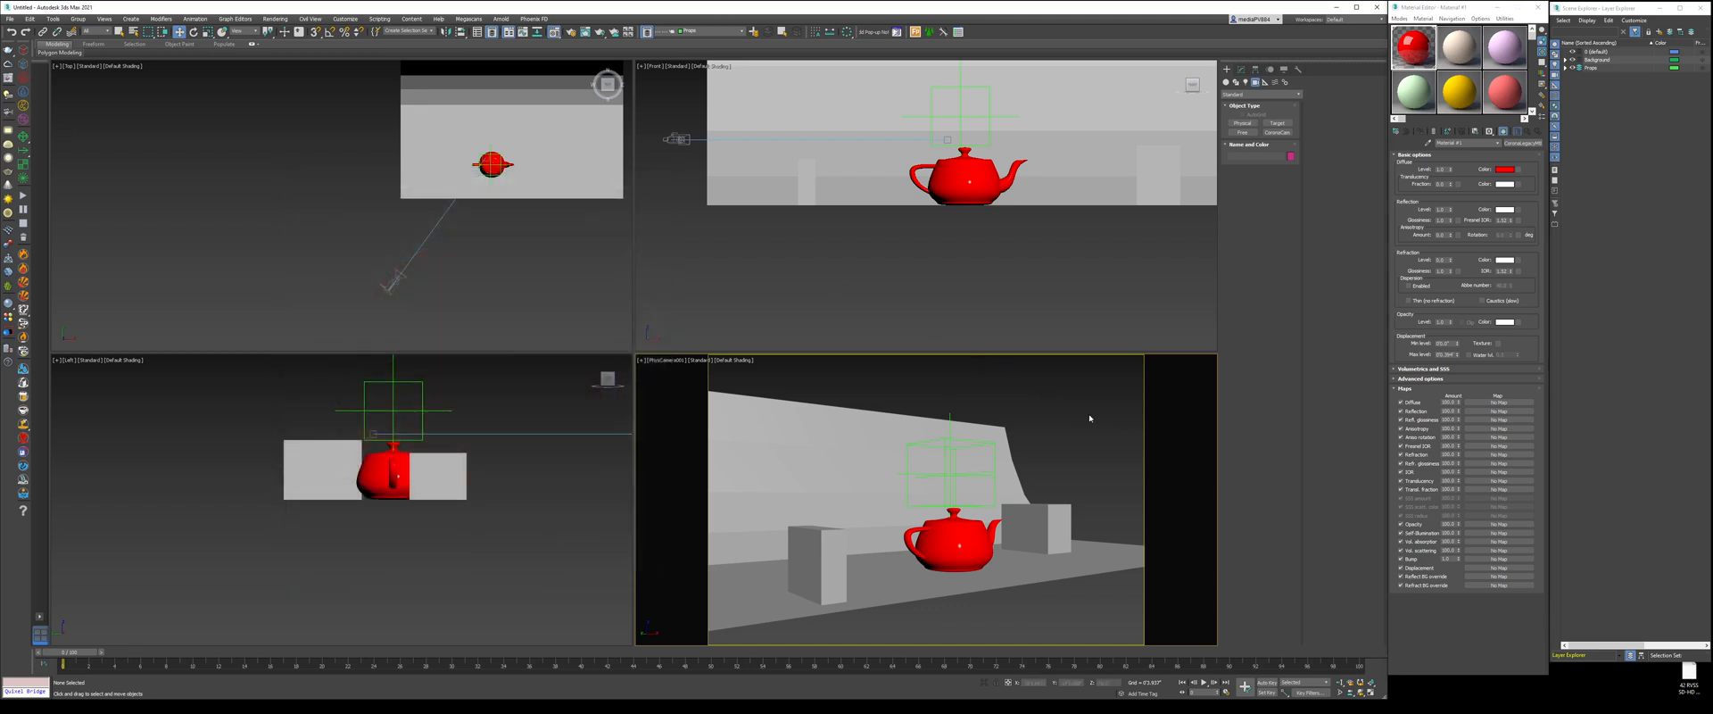
- Display the Corona Renderer official toolbar and float it over the empty area of the Top view
right_click(1054, 405)
left_click(1066, 411)
right_click(1039, 32)
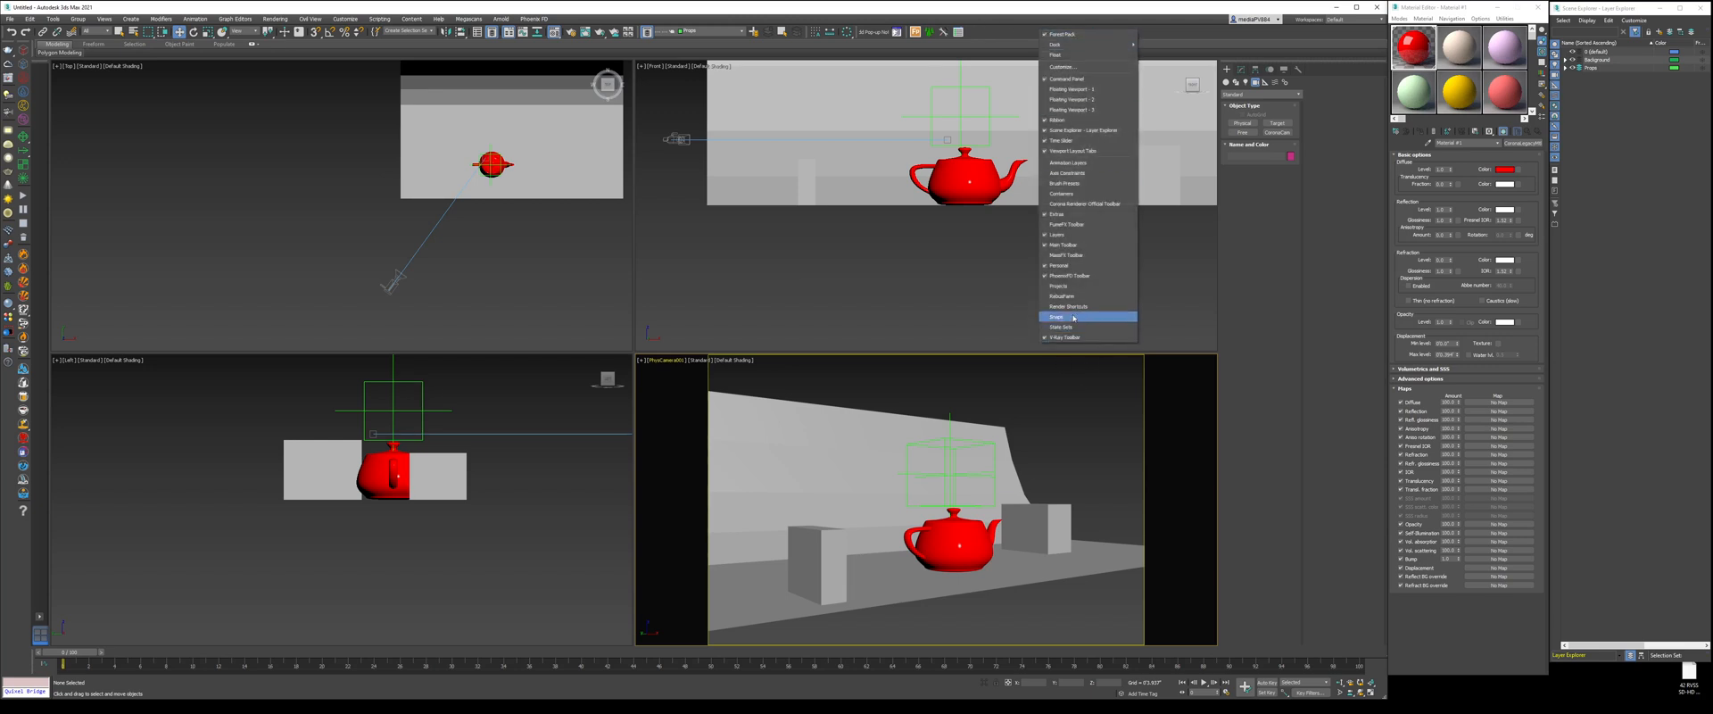
left_click(1097, 205)
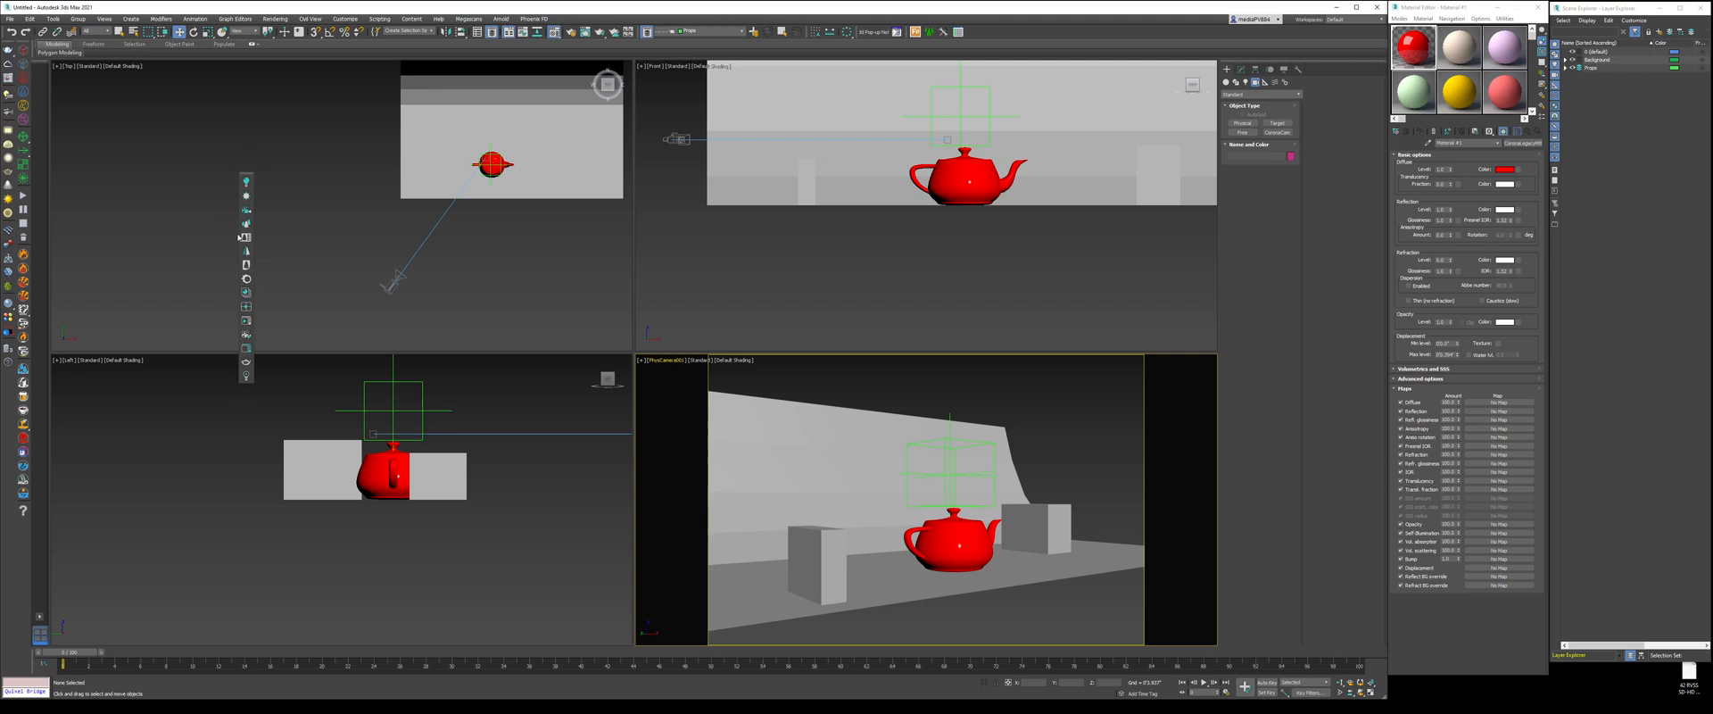
left_click_drag(248, 173, 213, 128)
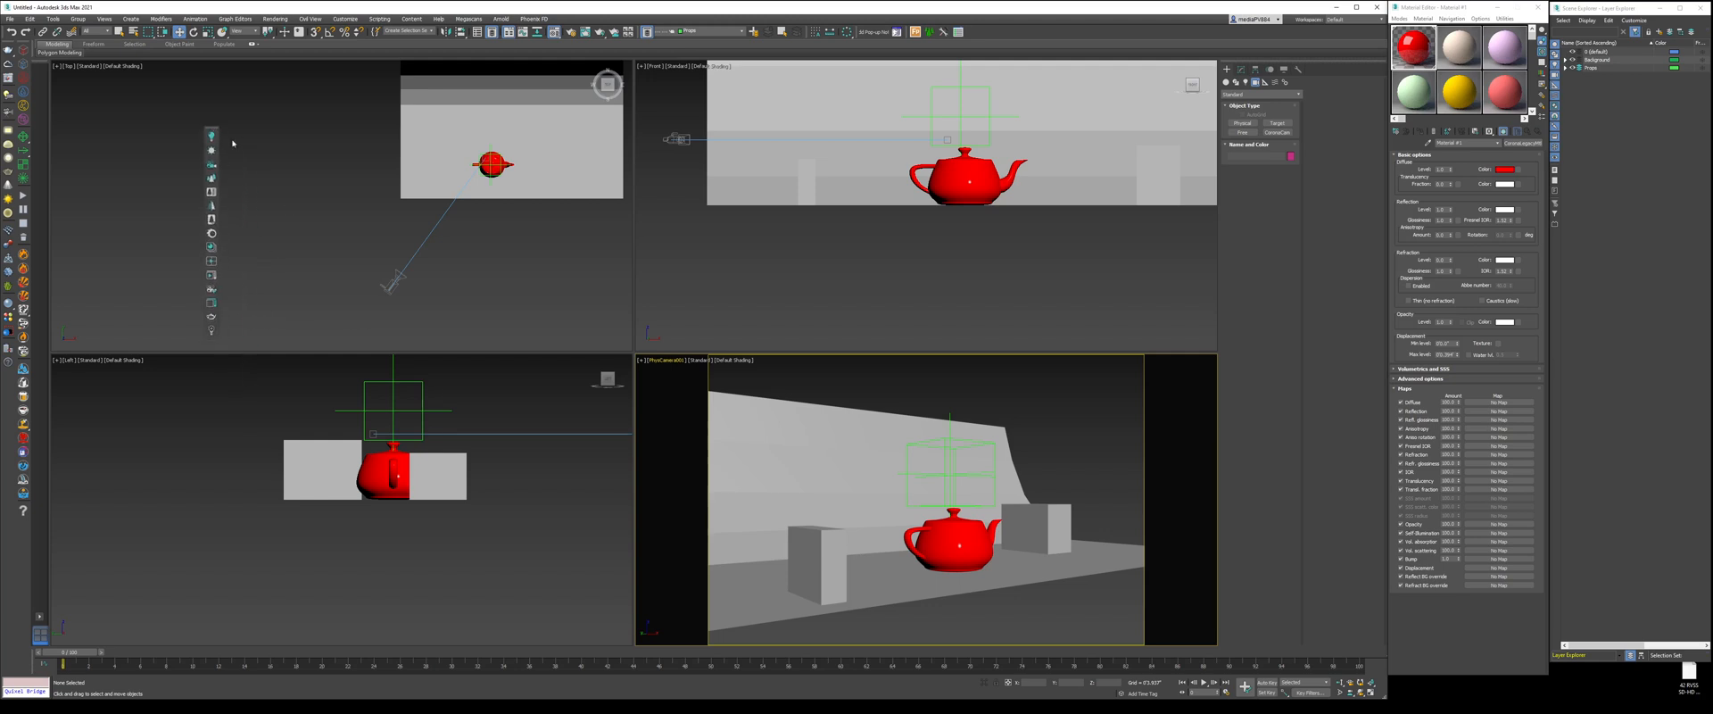
- From the Corona Material Library's Carpaints, load Carpaint Simple Onyx into the fourth sample slot and assign it to the teapot
left_click(210, 249)
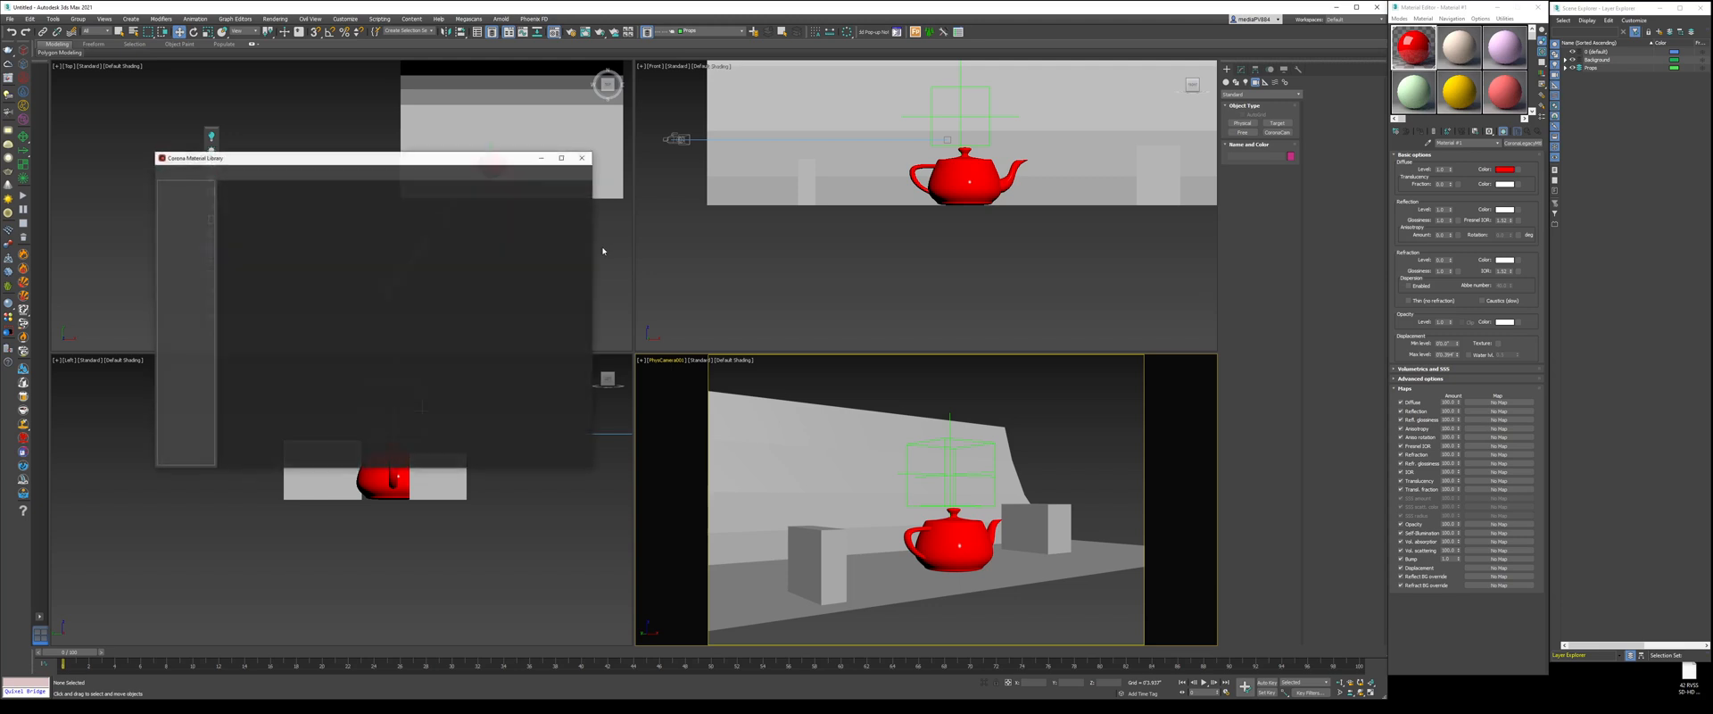
left_click_drag(470, 162, 610, 179)
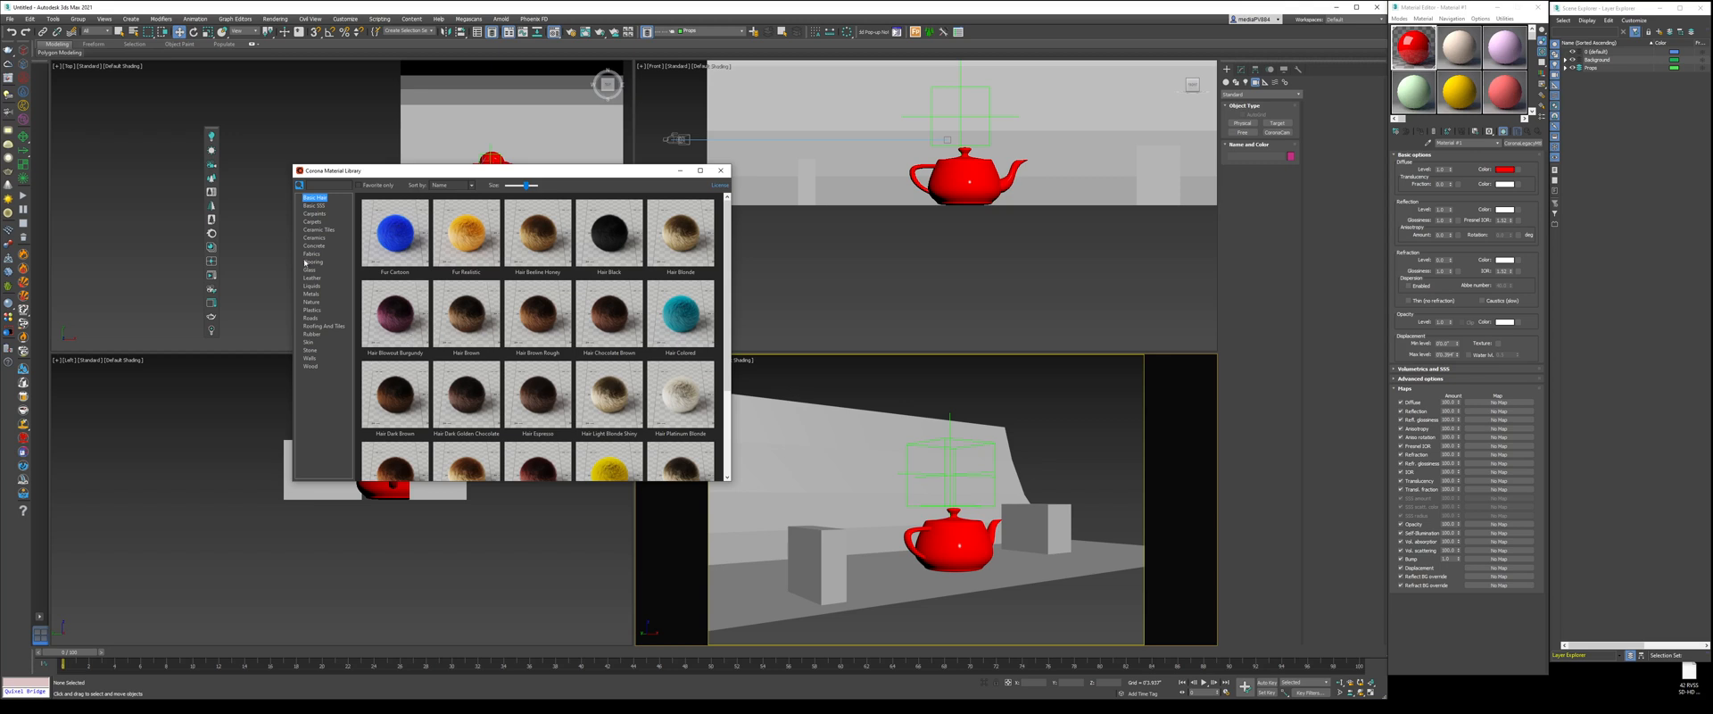
left_click(315, 214)
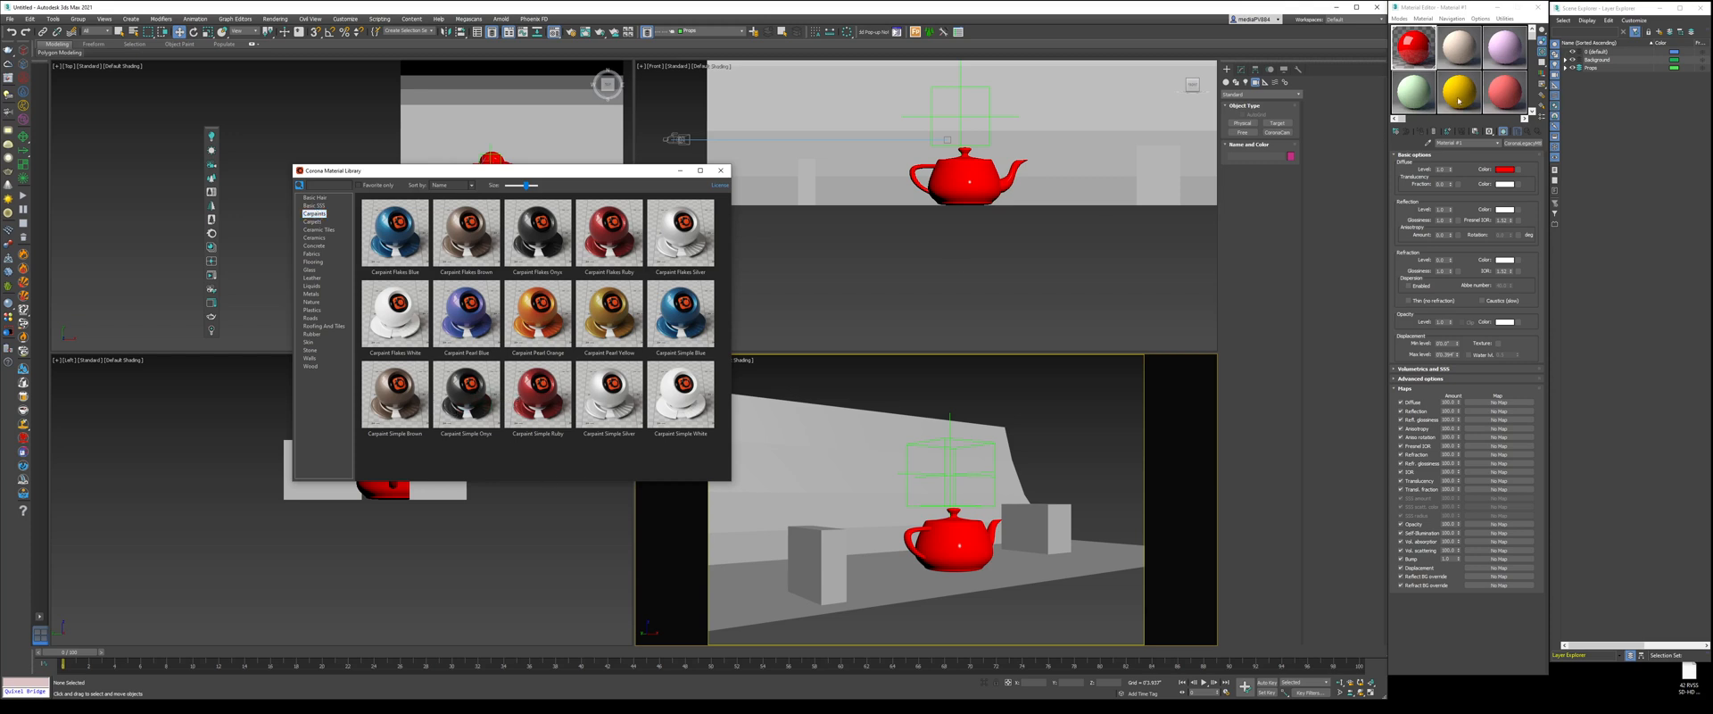
left_click_drag(1414, 95, 1412, 97)
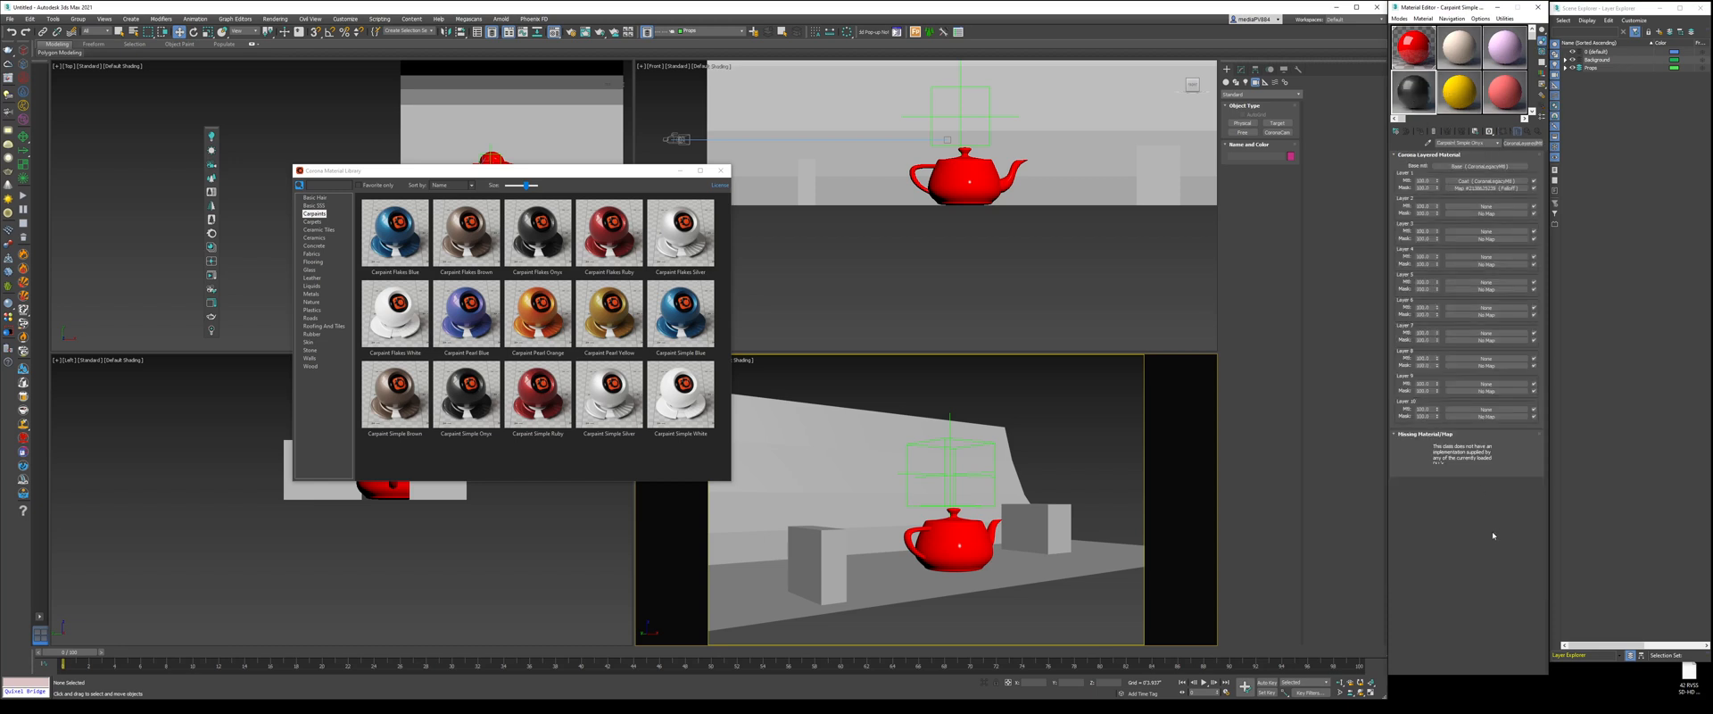
left_click_drag(1412, 88, 961, 533)
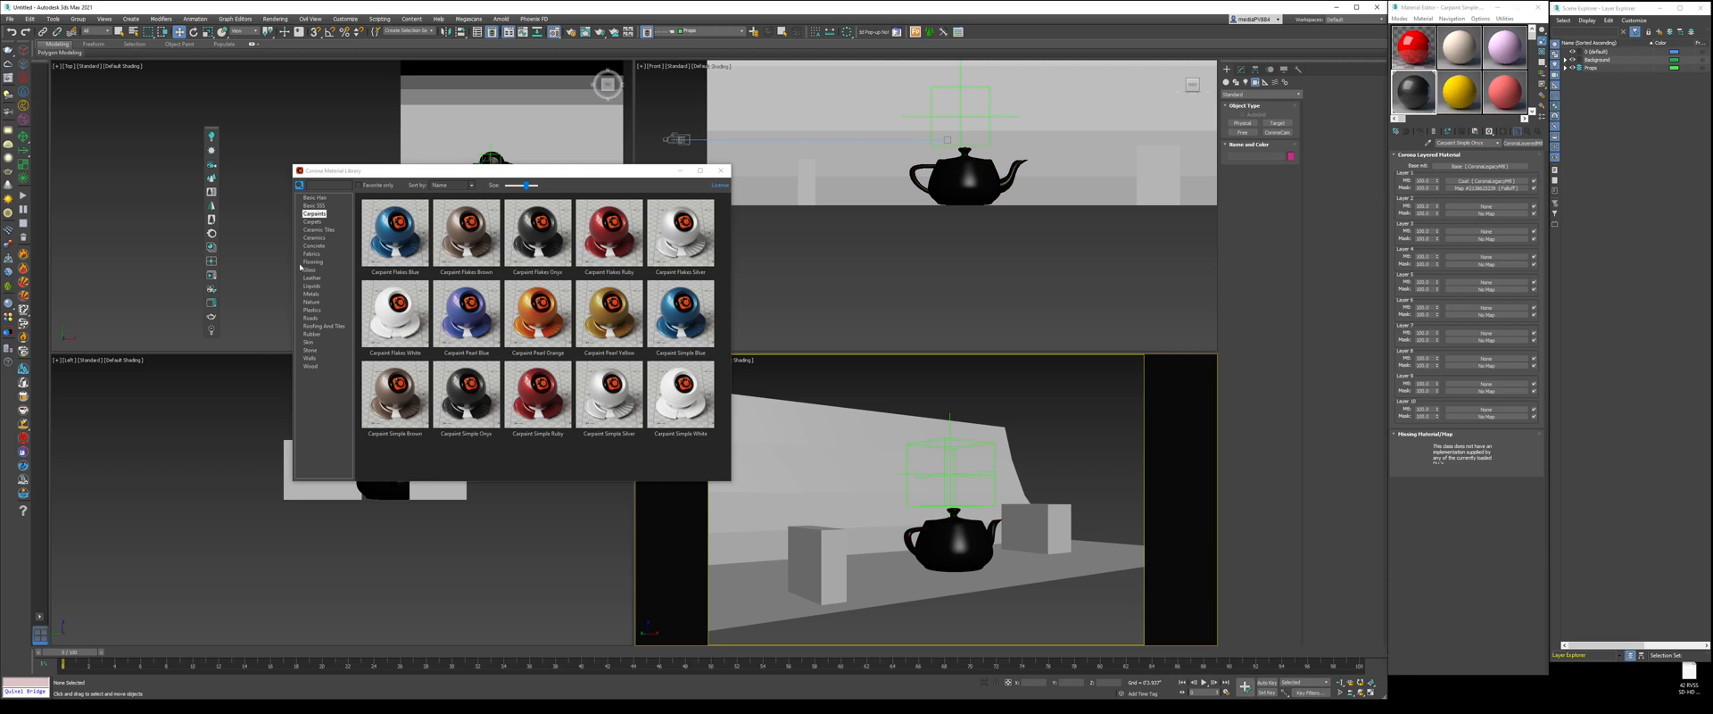
- From the Corona Material Library's Concrete category, load Concrete Floor Polished 2 into the fifth sample slot and assign it to the backdrop
left_click(314, 237)
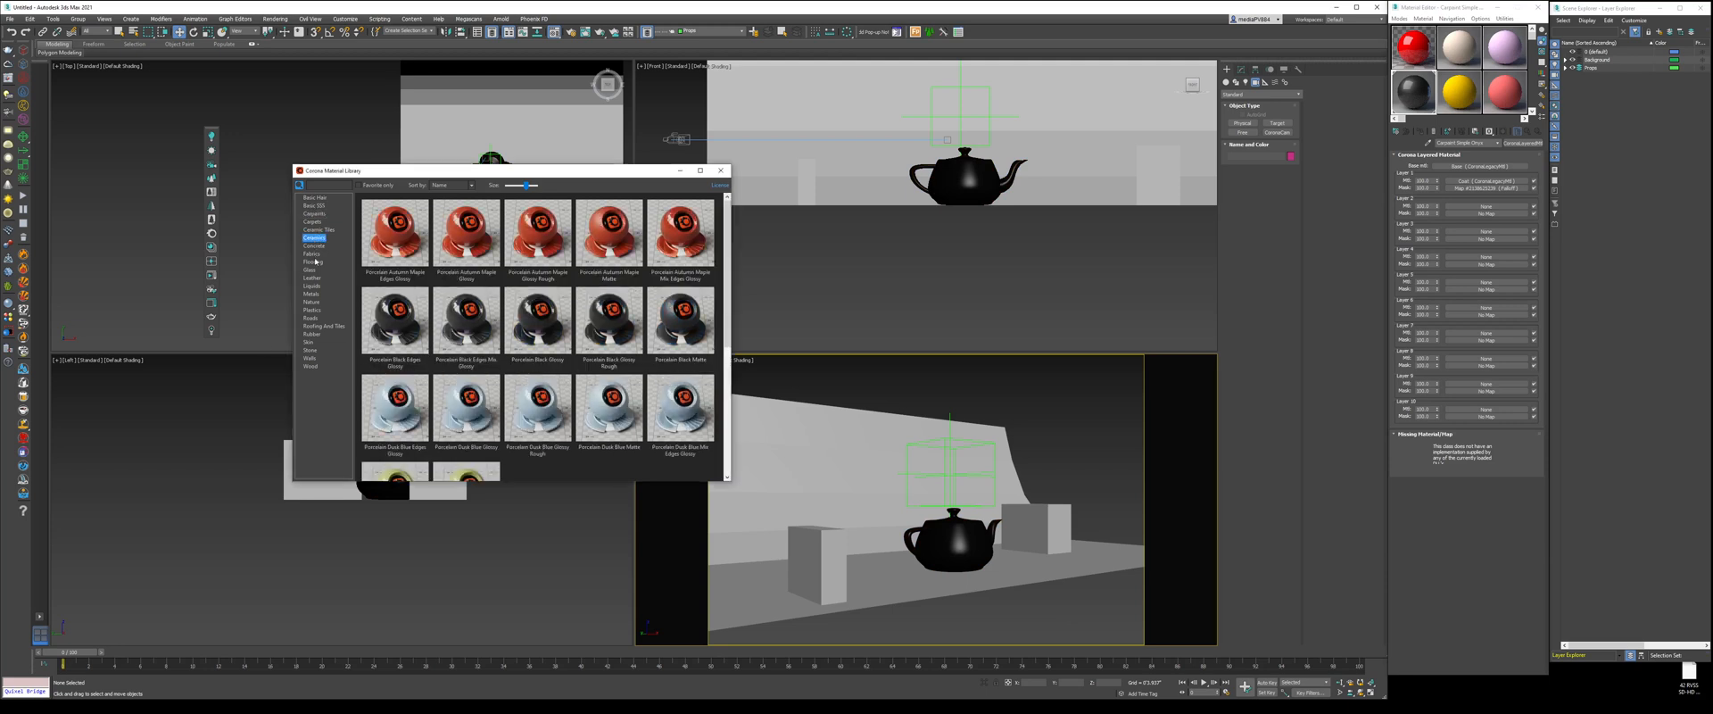
left_click(314, 246)
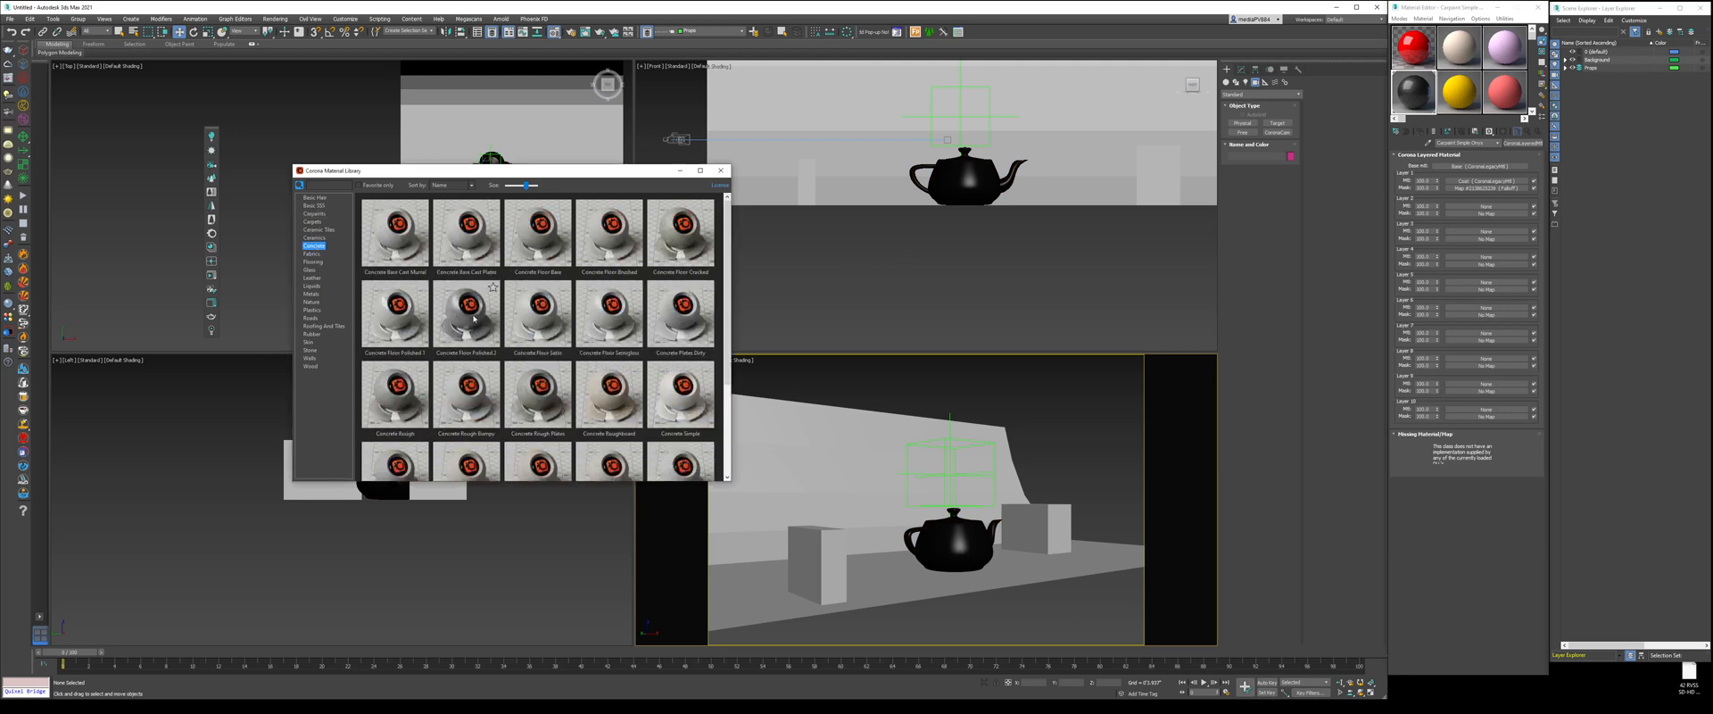
left_click(1472, 94)
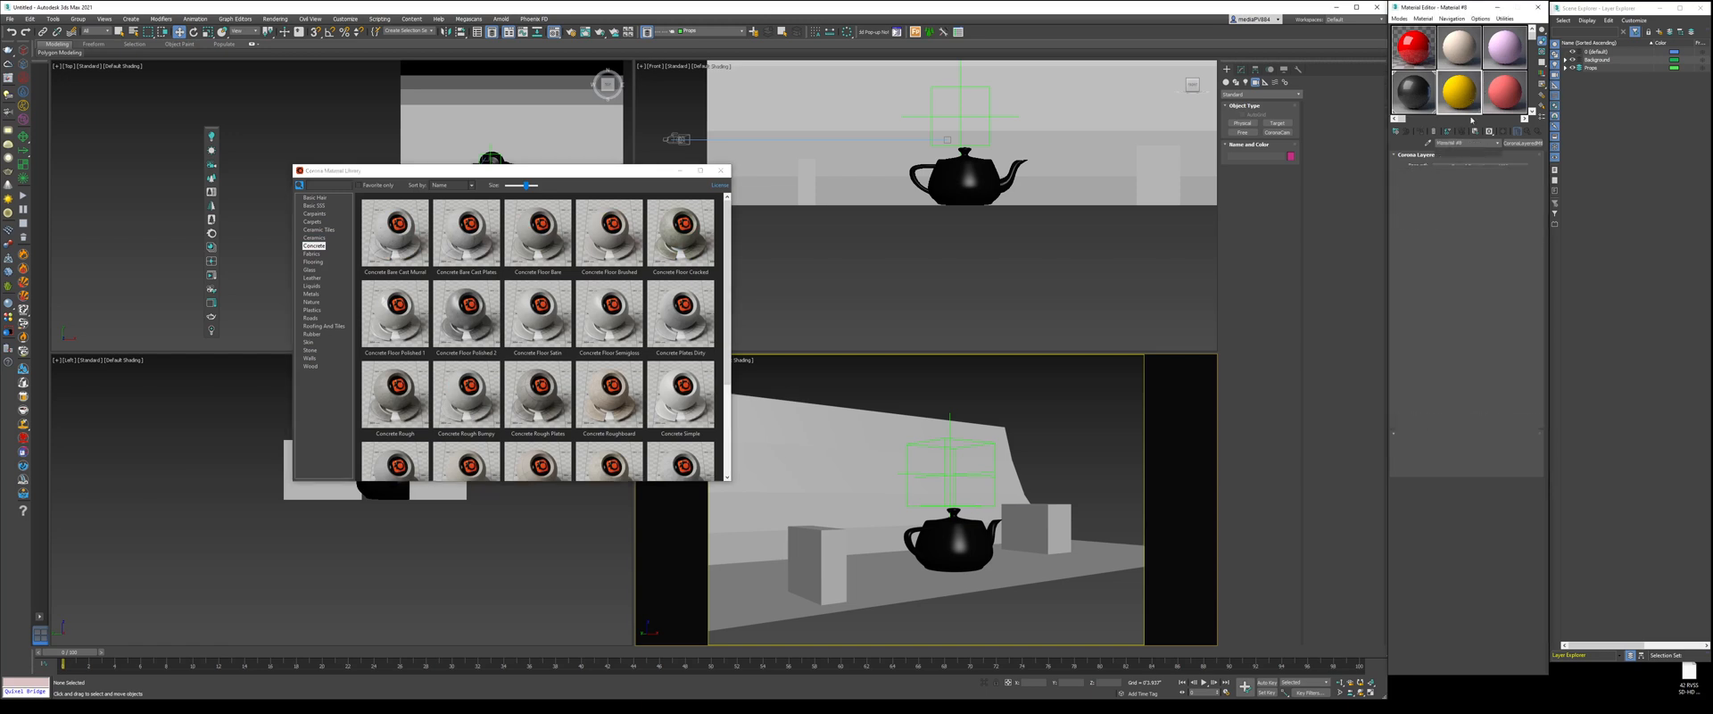
left_click_drag(1461, 93, 968, 437)
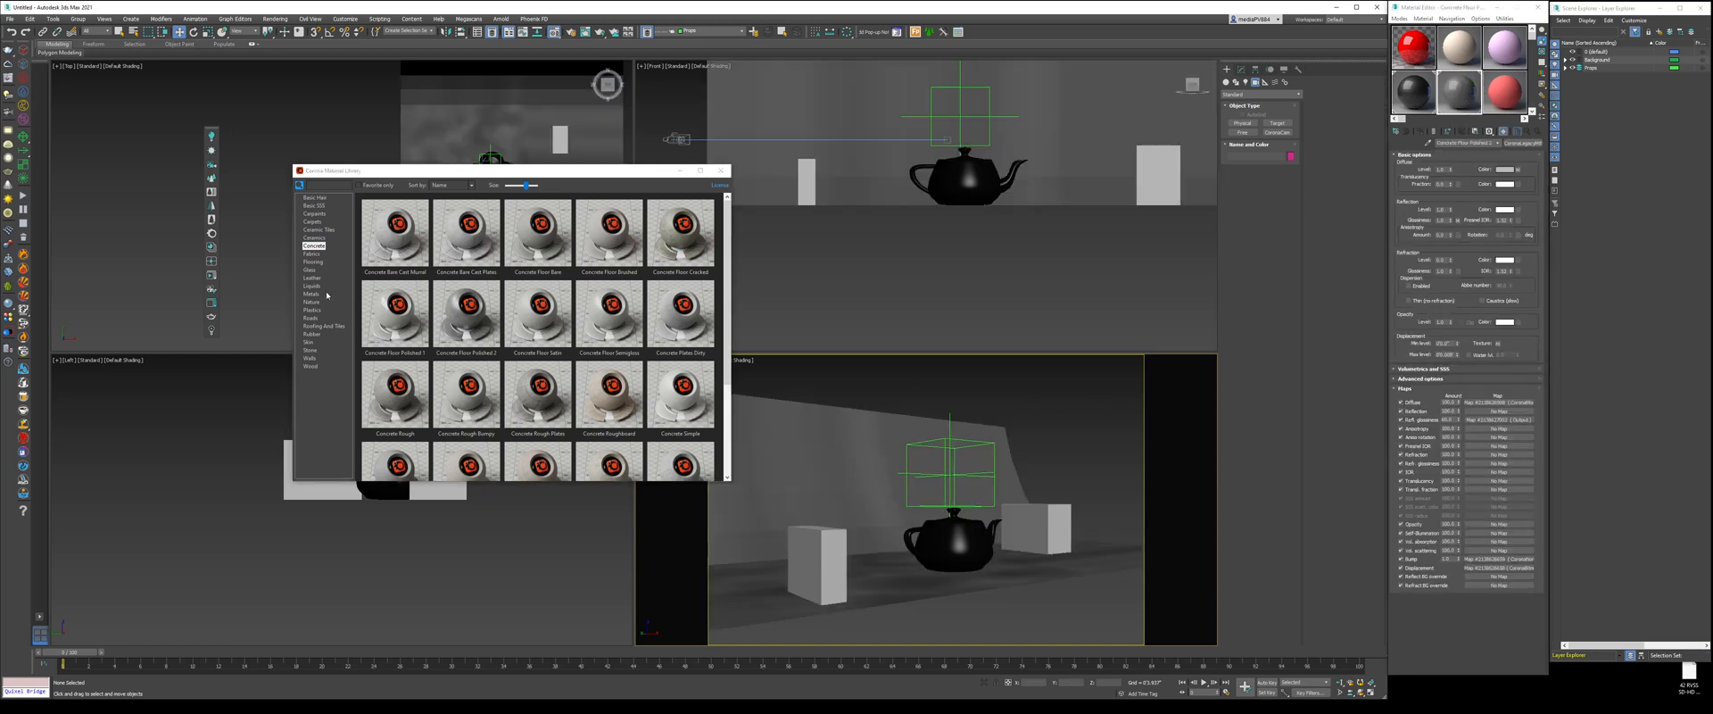
- From the library's Glass category, load Glass Thin Clear into the sixth sample slot and assign it to the box left of the teapot
left_click(311, 270)
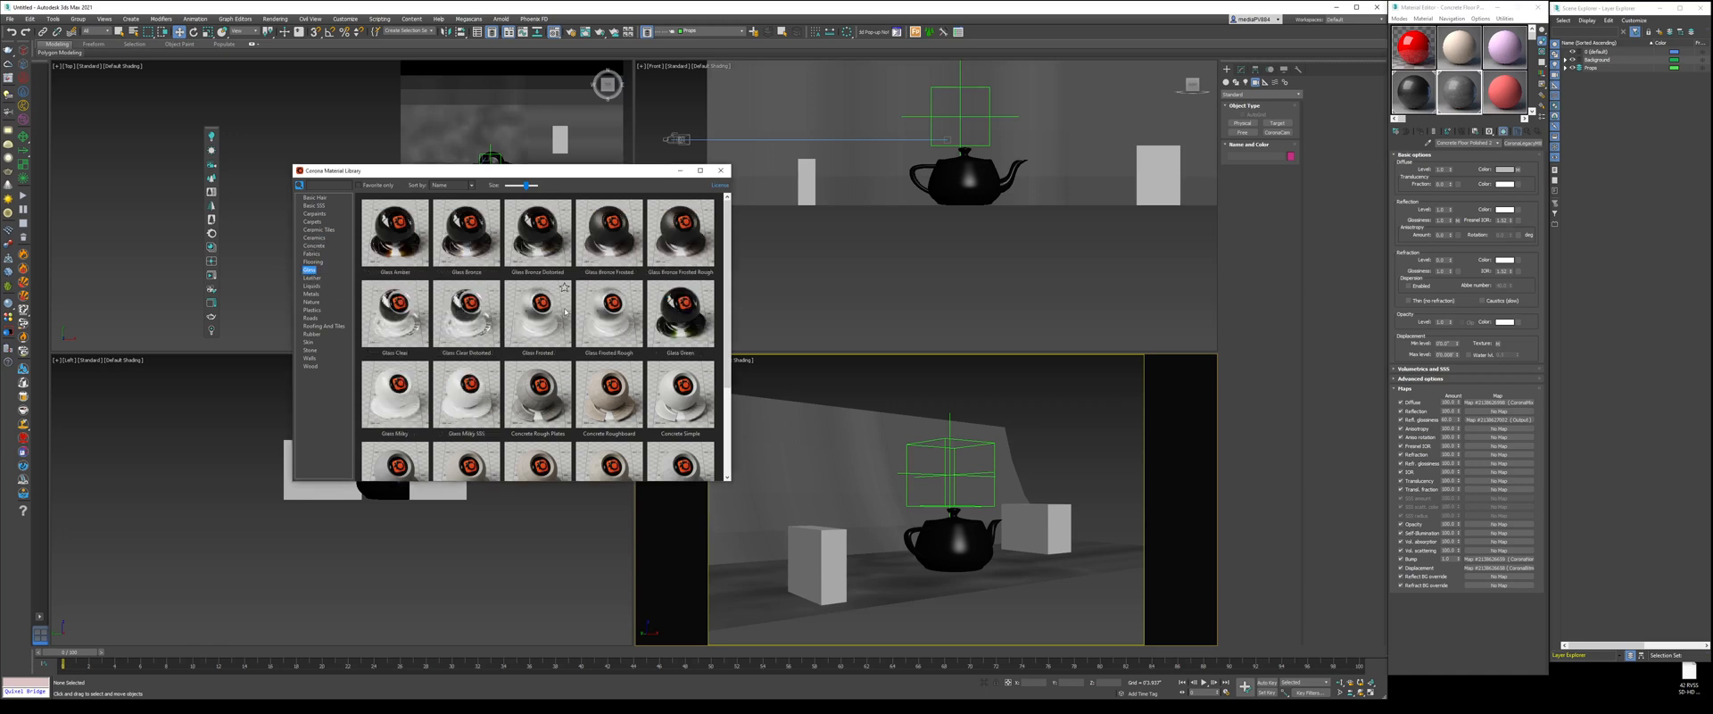
scroll(586, 426, "down", 3)
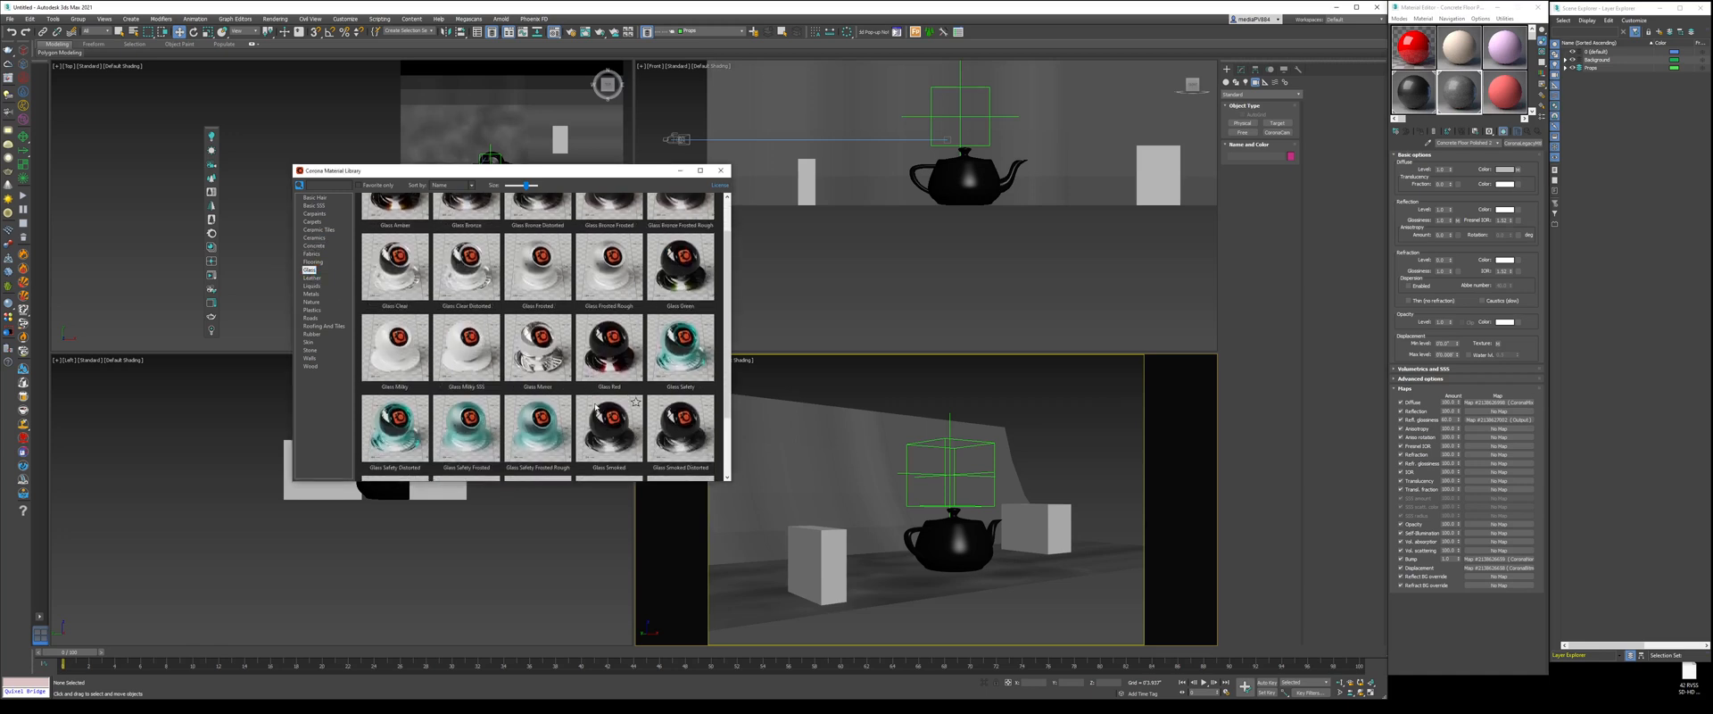
scroll(714, 348, "down", 1)
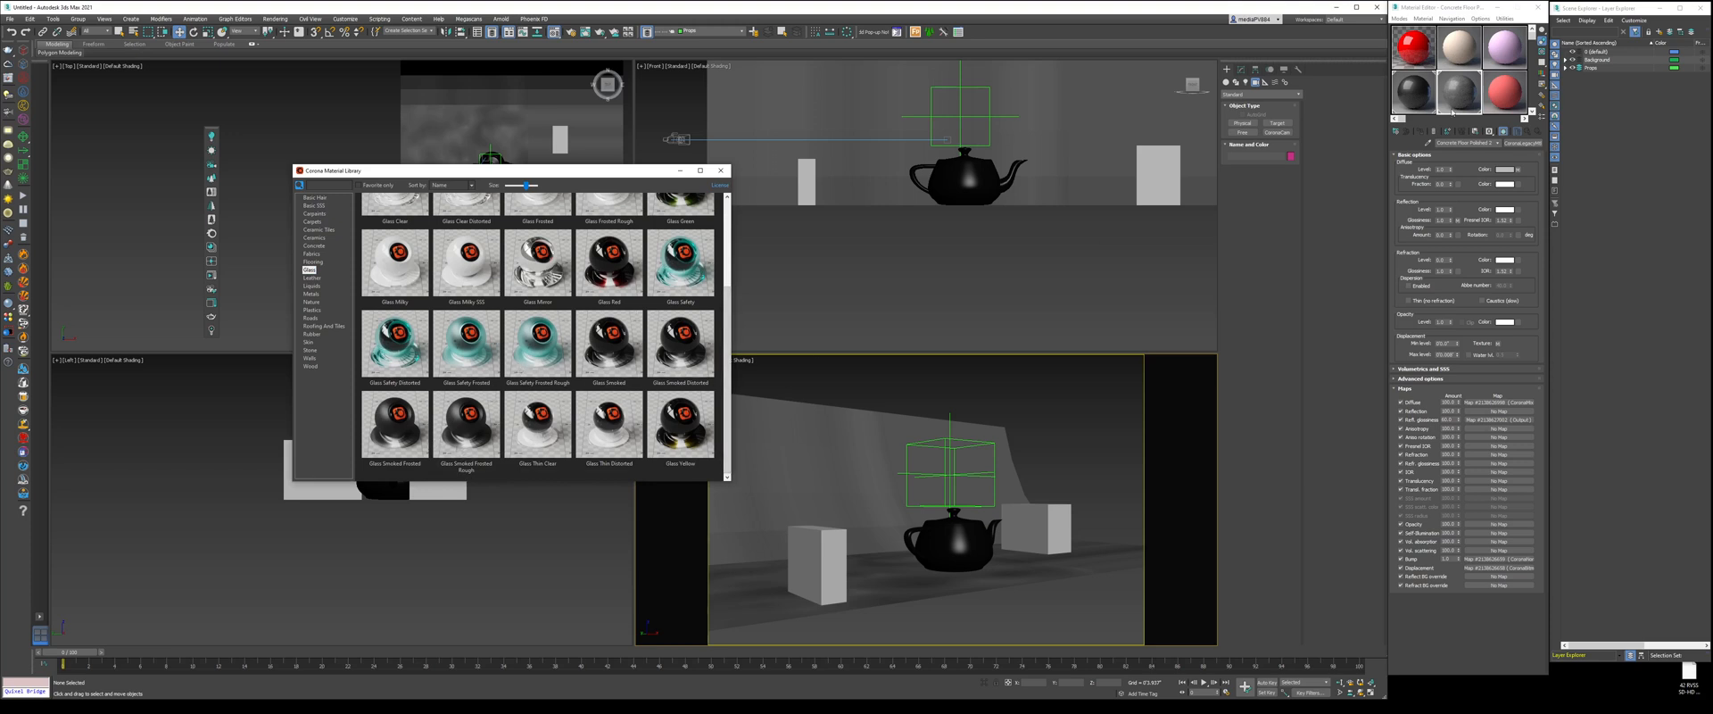
left_click_drag(1504, 90, 837, 555)
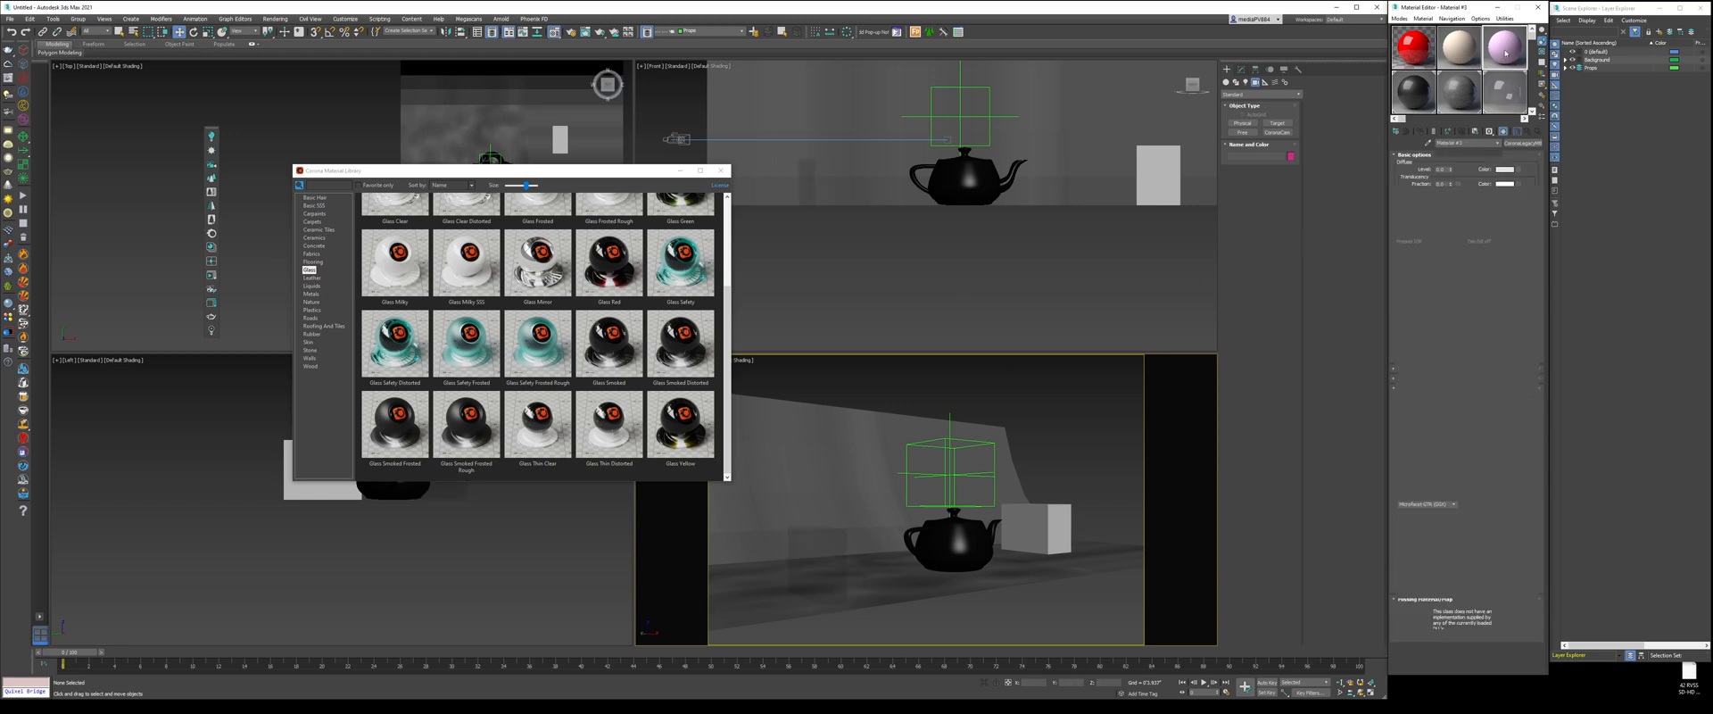
- Copy the clear glass material to the third sample slot, set its refraction color to red, and assign it to the box right of the teapot
left_click_drag(1515, 95, 1508, 50)
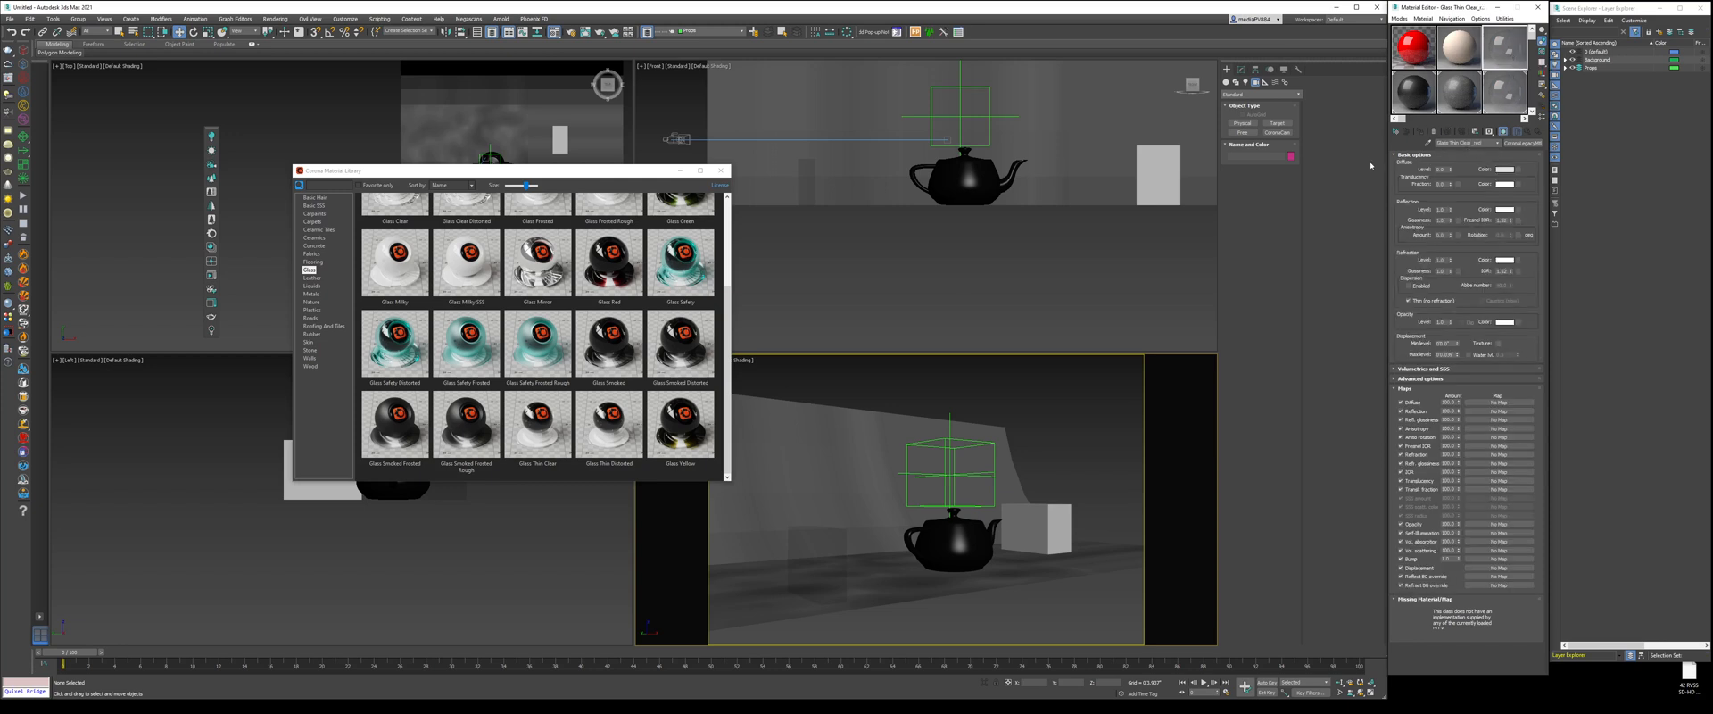
left_click(1497, 262)
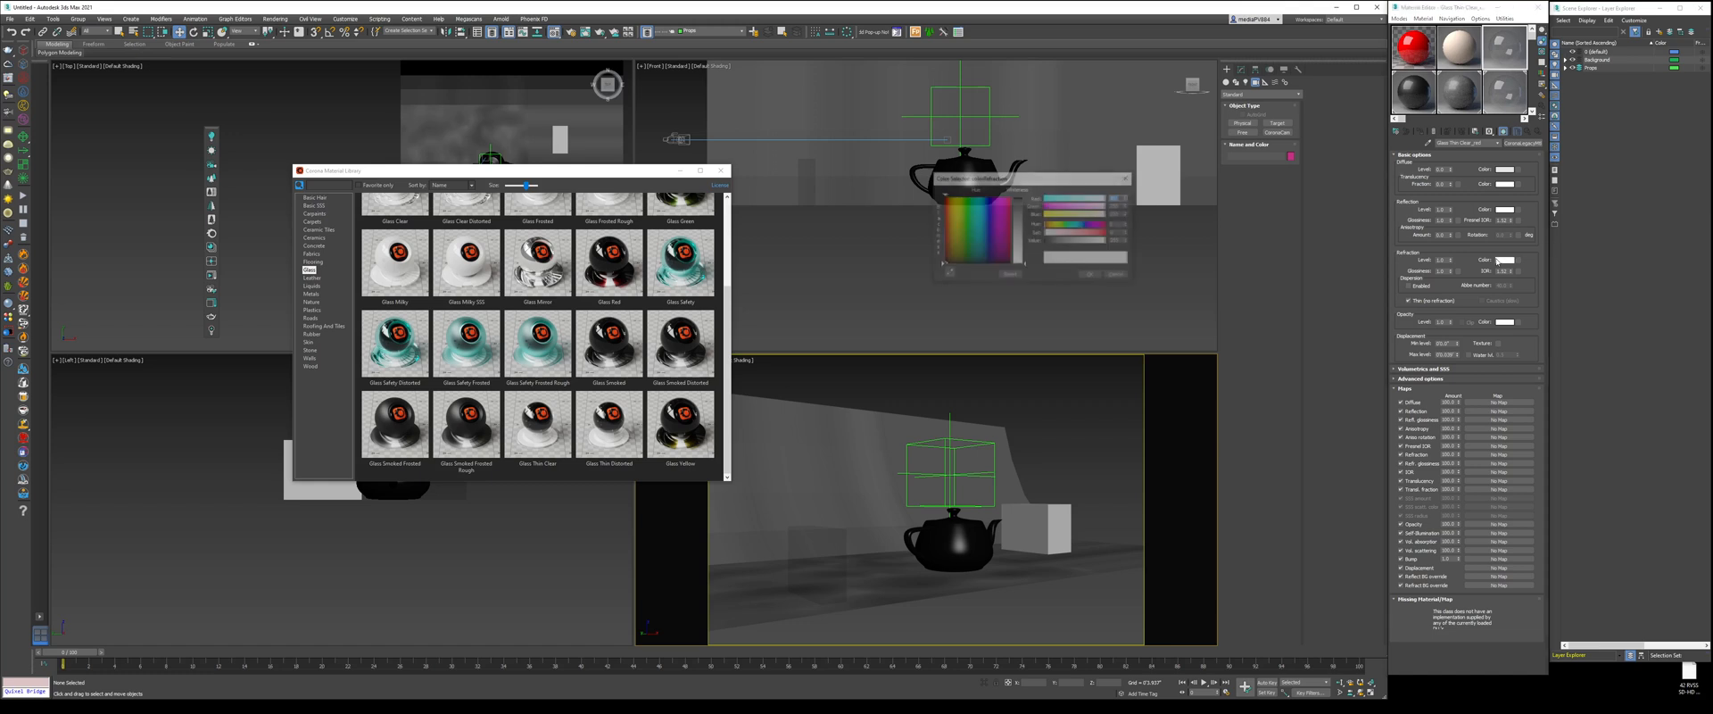
left_click_drag(1018, 260, 1018, 196)
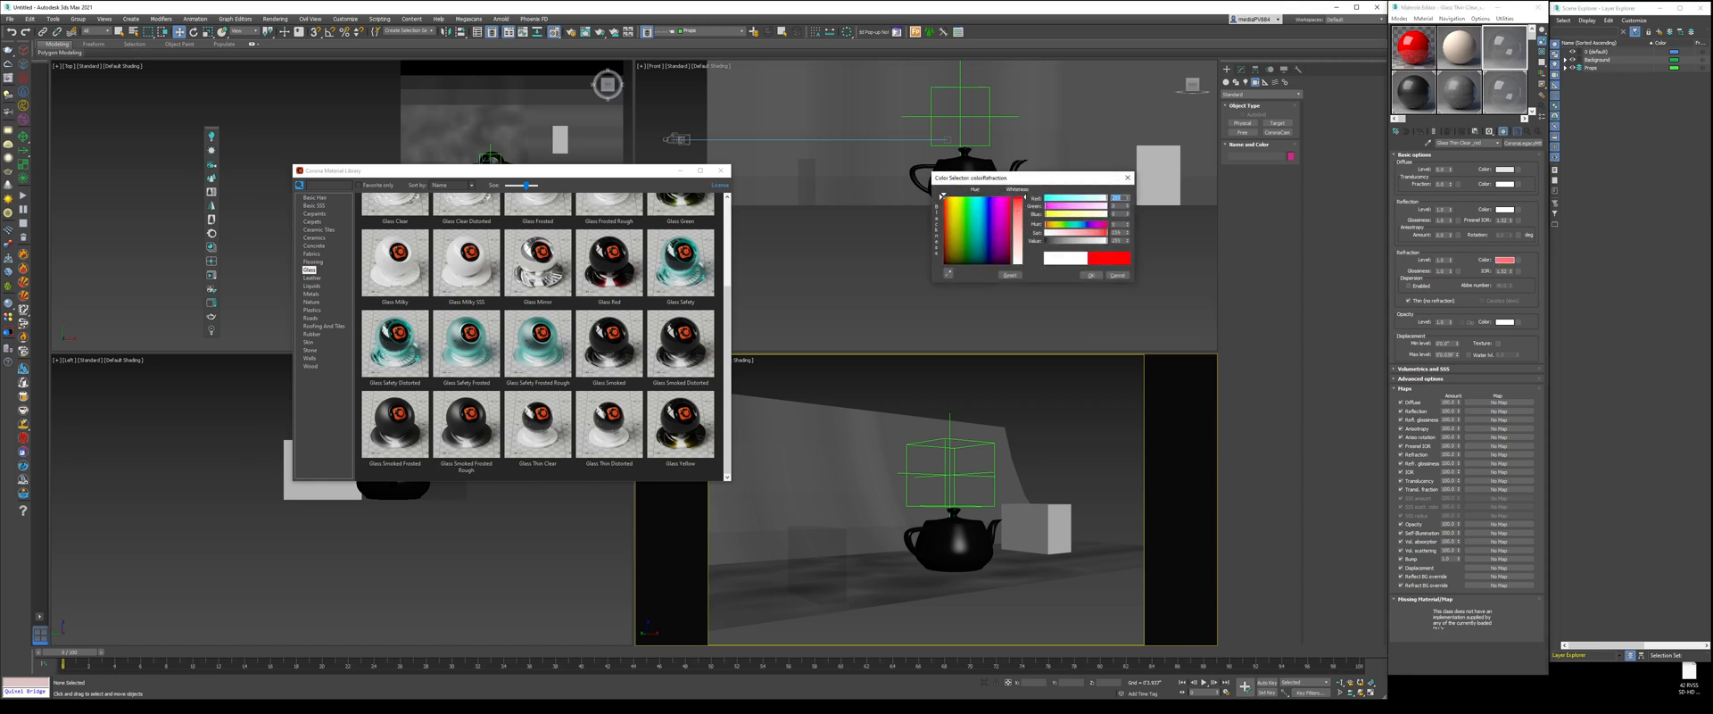
left_click(1091, 275)
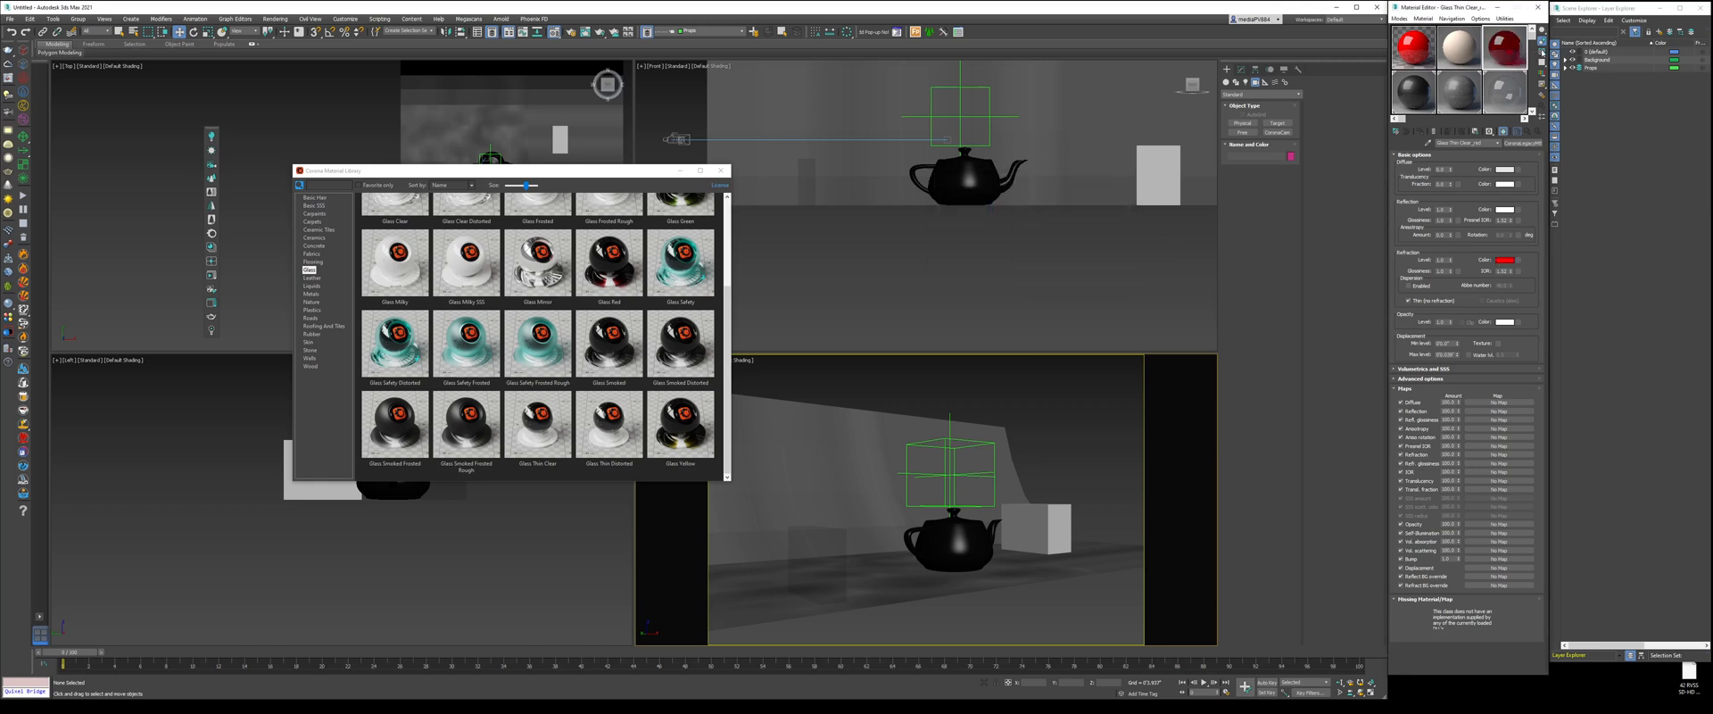
left_click(1543, 52)
left_click_drag(1509, 51, 1062, 508)
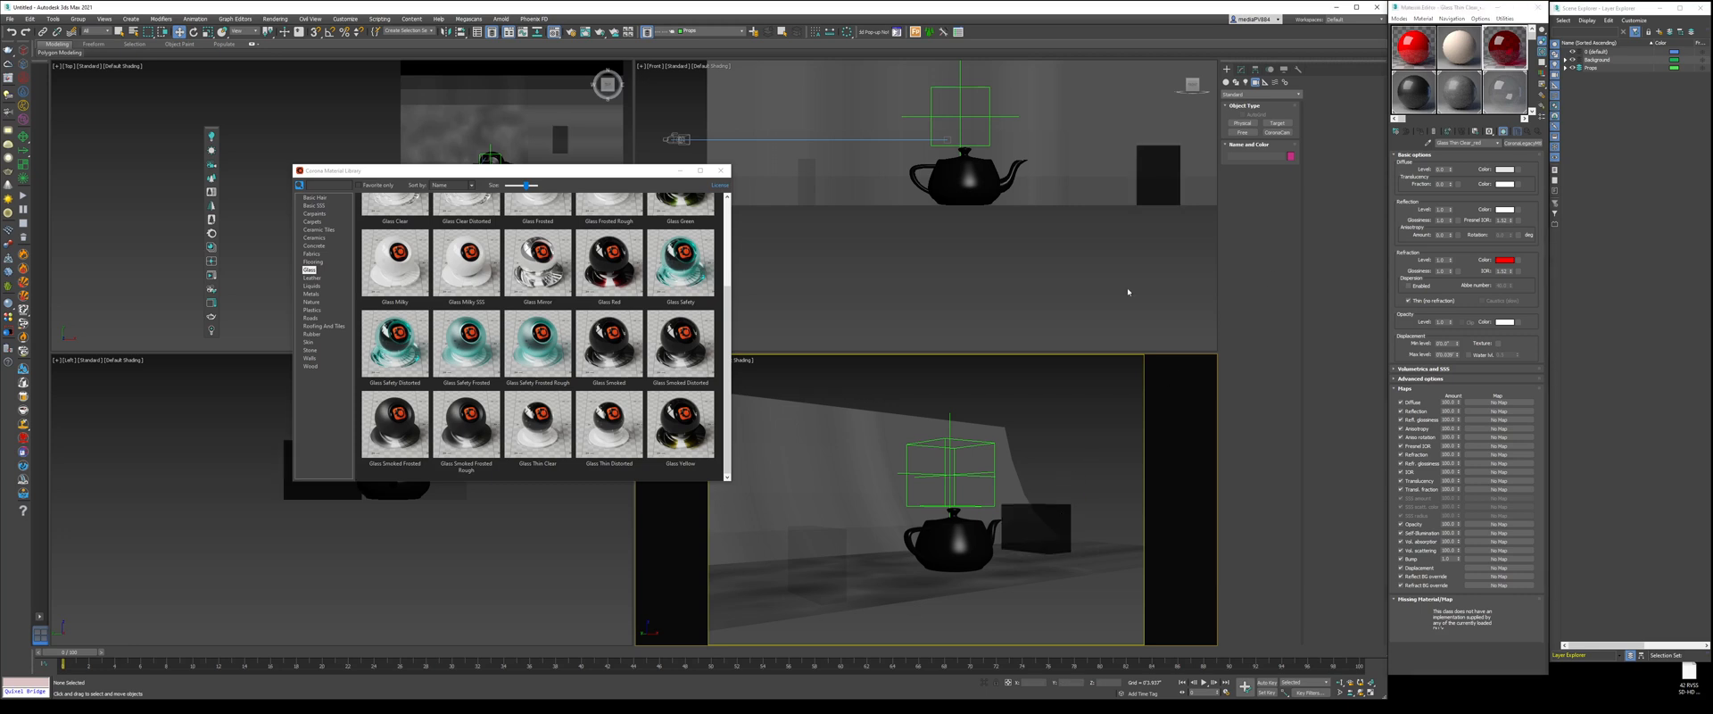
- Start a Corona Light, move the material library aside, and set the light's shape to Rectangle
left_click(1245, 81)
left_click(1261, 93)
left_click(1240, 131)
left_click(1261, 93)
left_click(1245, 124)
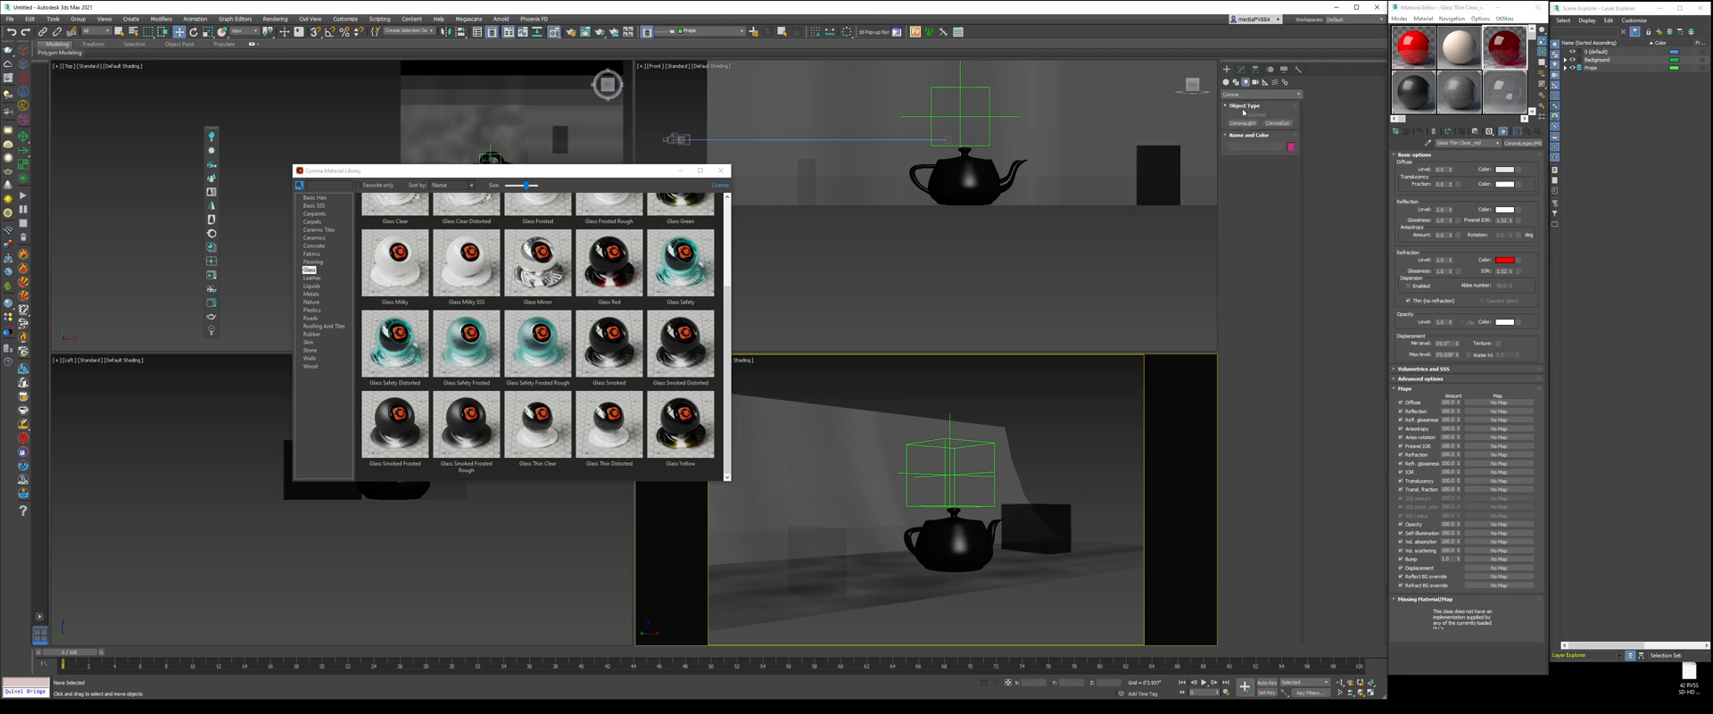
left_click(1243, 122)
left_click_drag(647, 172, 597, 183)
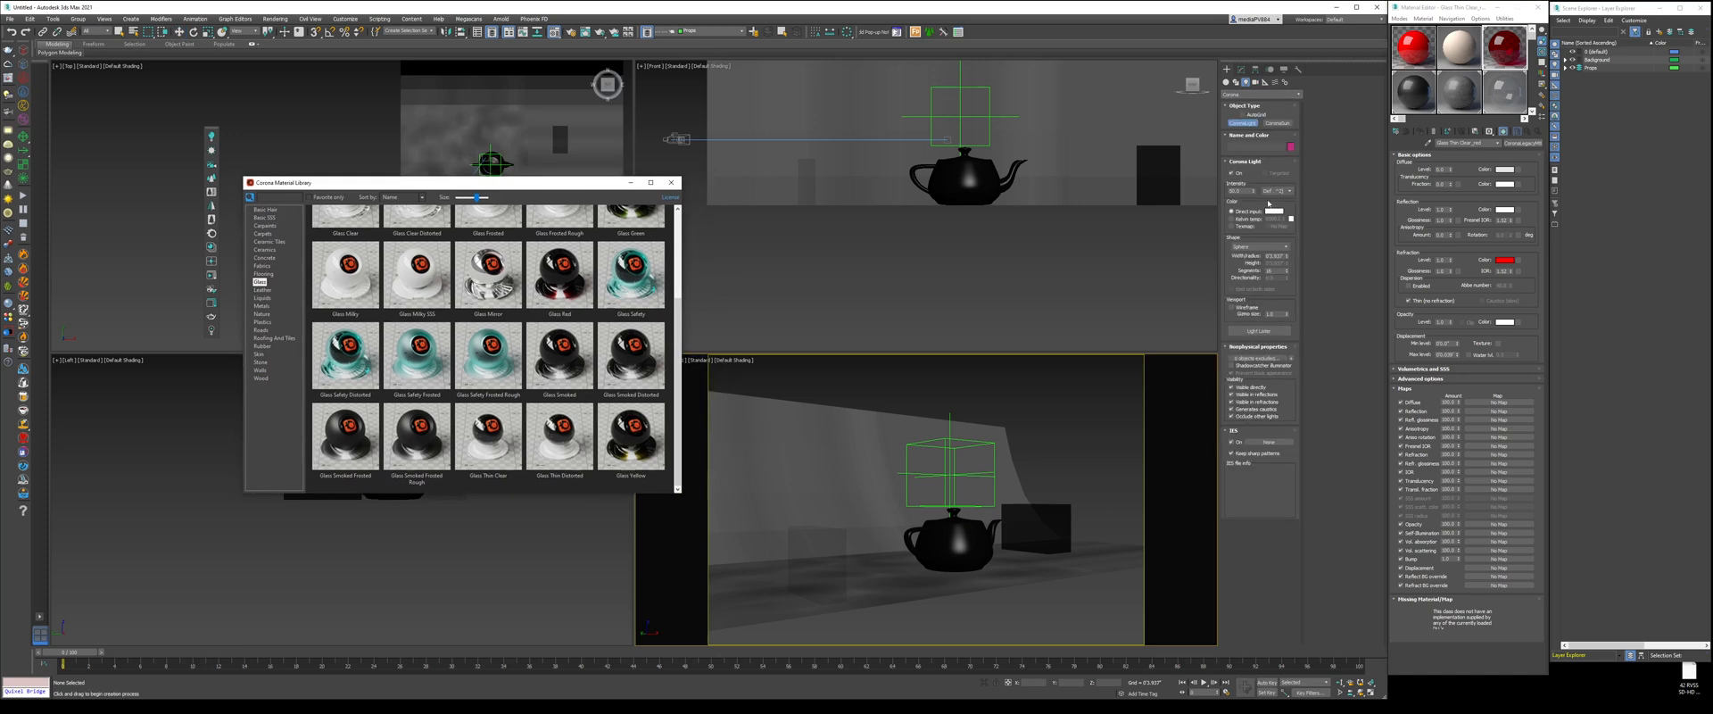
left_click(1258, 247)
left_click(1258, 261)
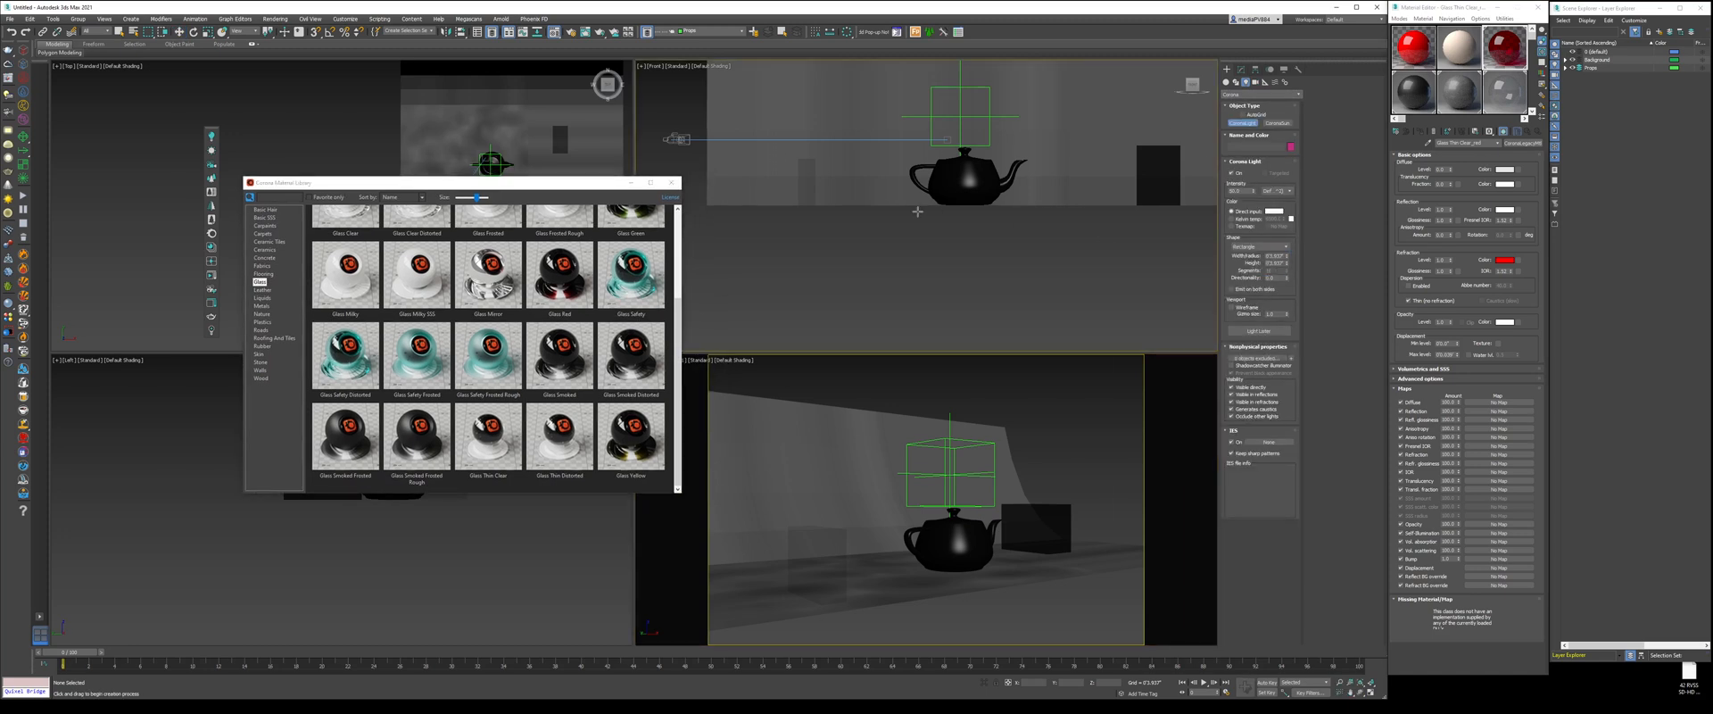
- Draw the rectangular Corona Light in a Top view so that it covers the whole backdrop set
middle_click_drag(922, 204, 900, 254)
key("t")
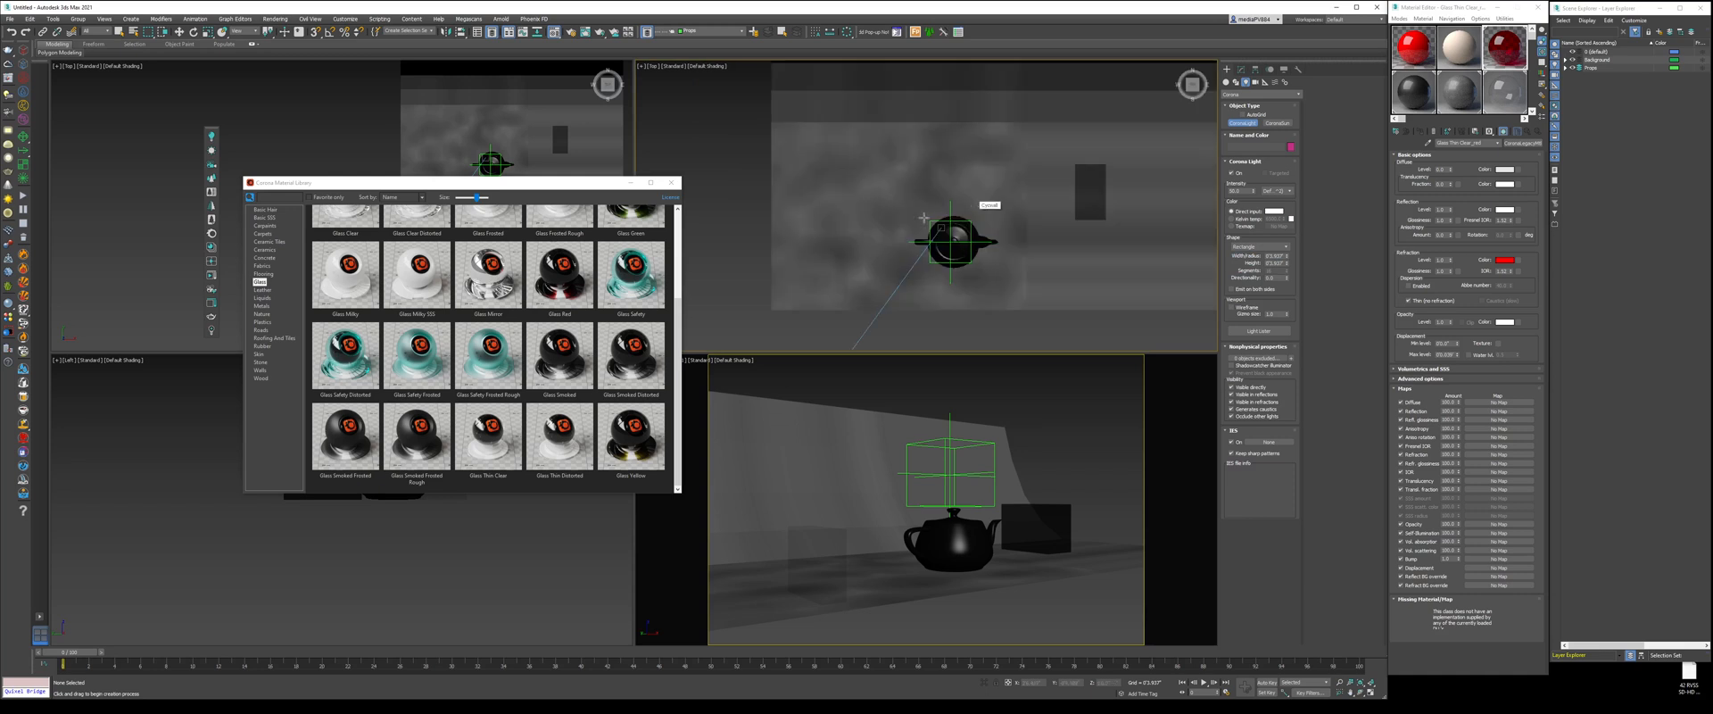
scroll(868, 230, "down", 4)
left_click_drag(838, 172, 980, 270)
key("w")
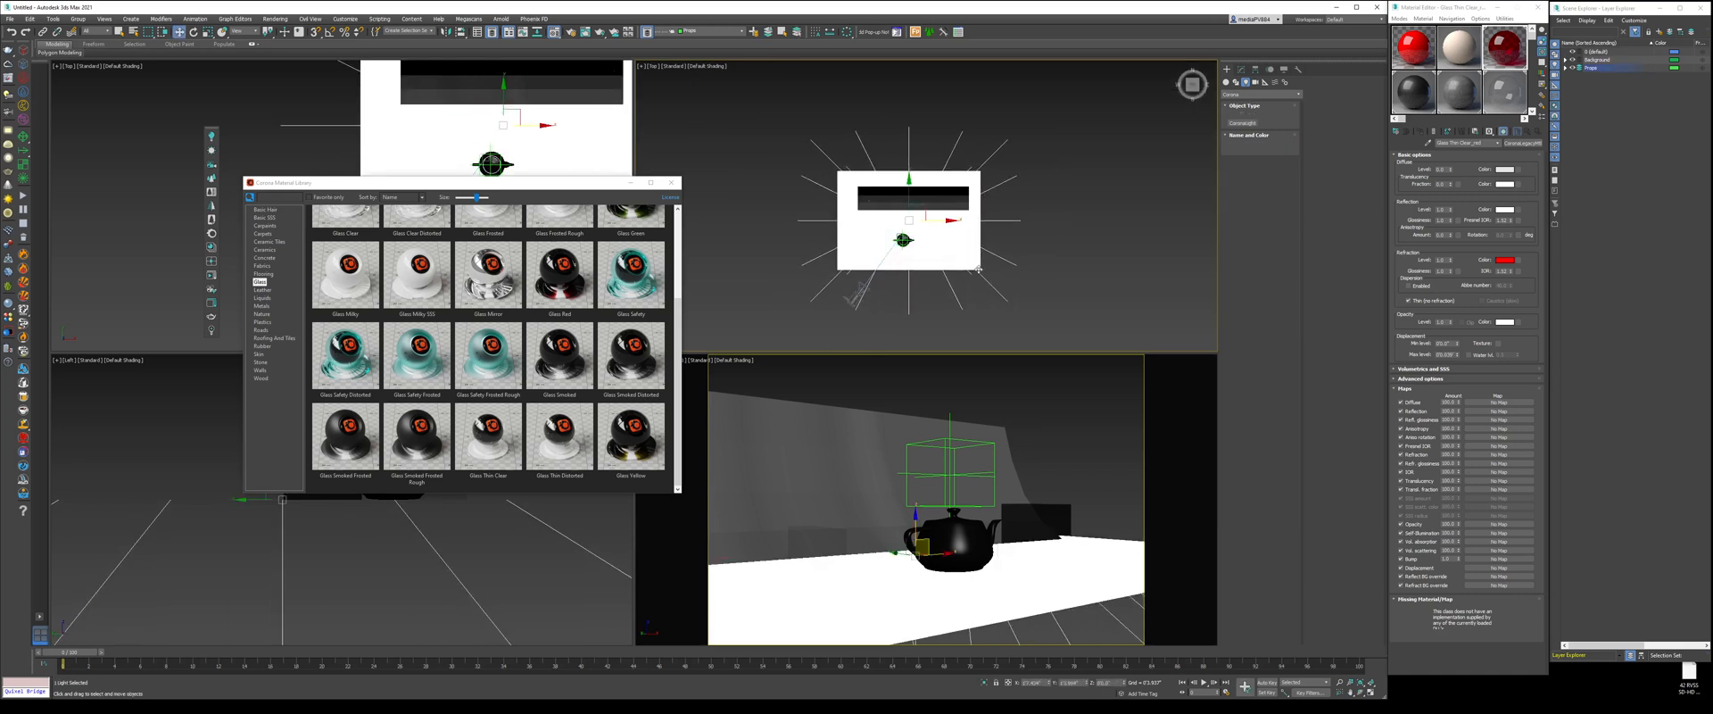
- In the Front view, raise the light above the backdrop and open its parameters for editing
key("f")
middle_click_drag(917, 184, 909, 230)
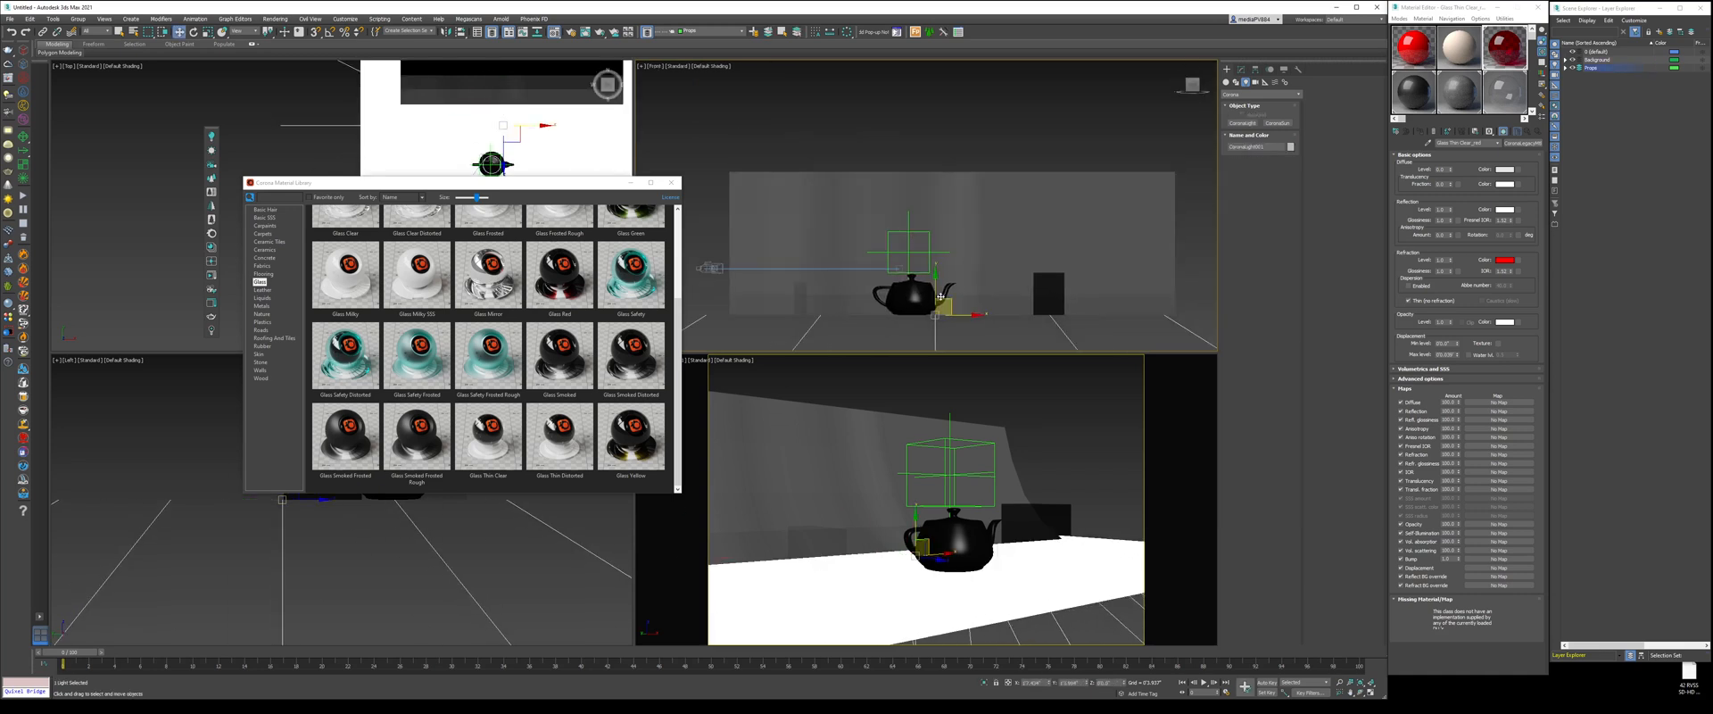
scroll(945, 293, "down", 2)
left_click_drag(946, 293, 947, 148)
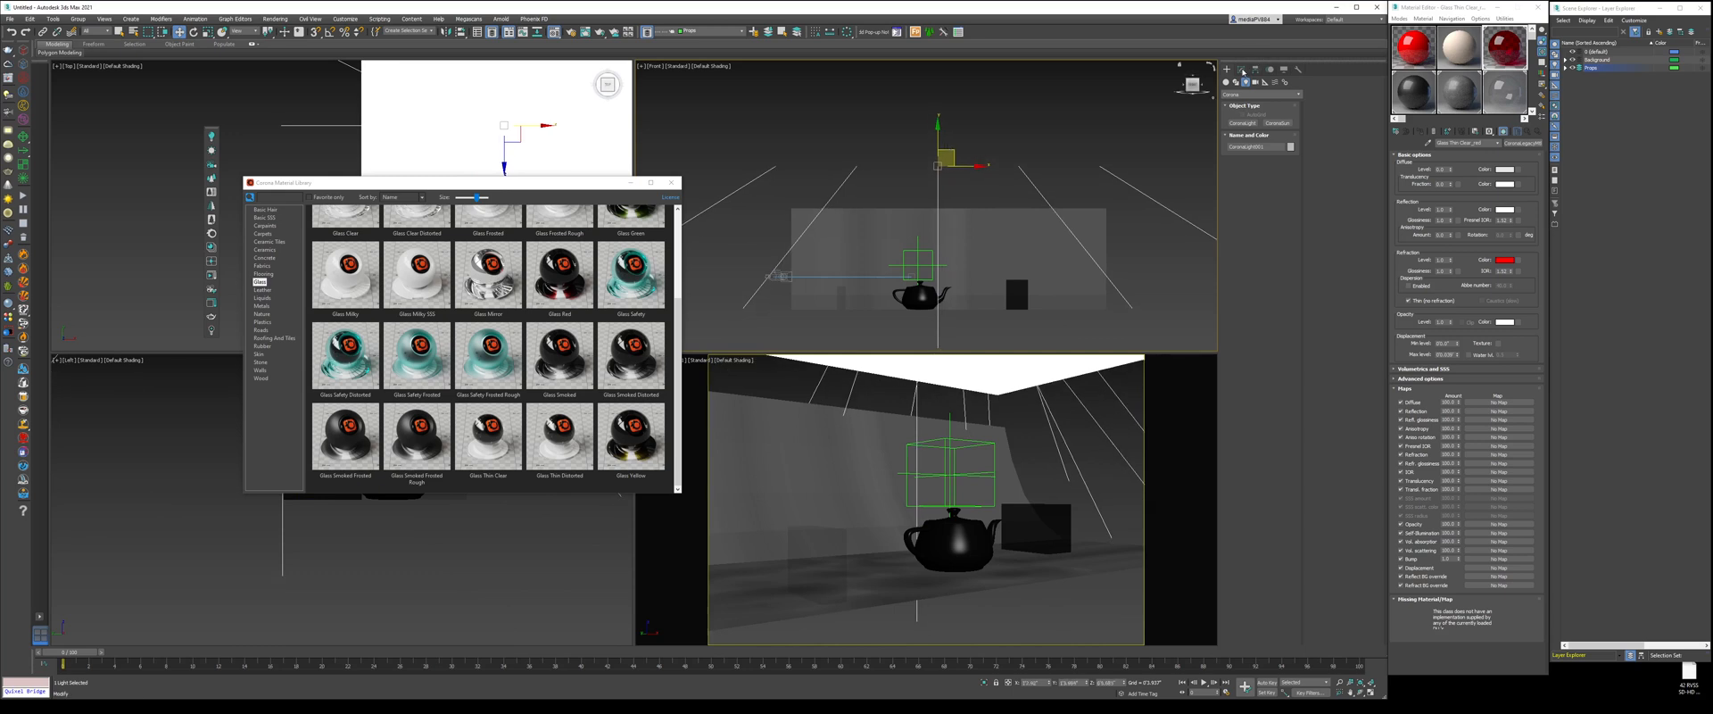
left_click(1241, 69)
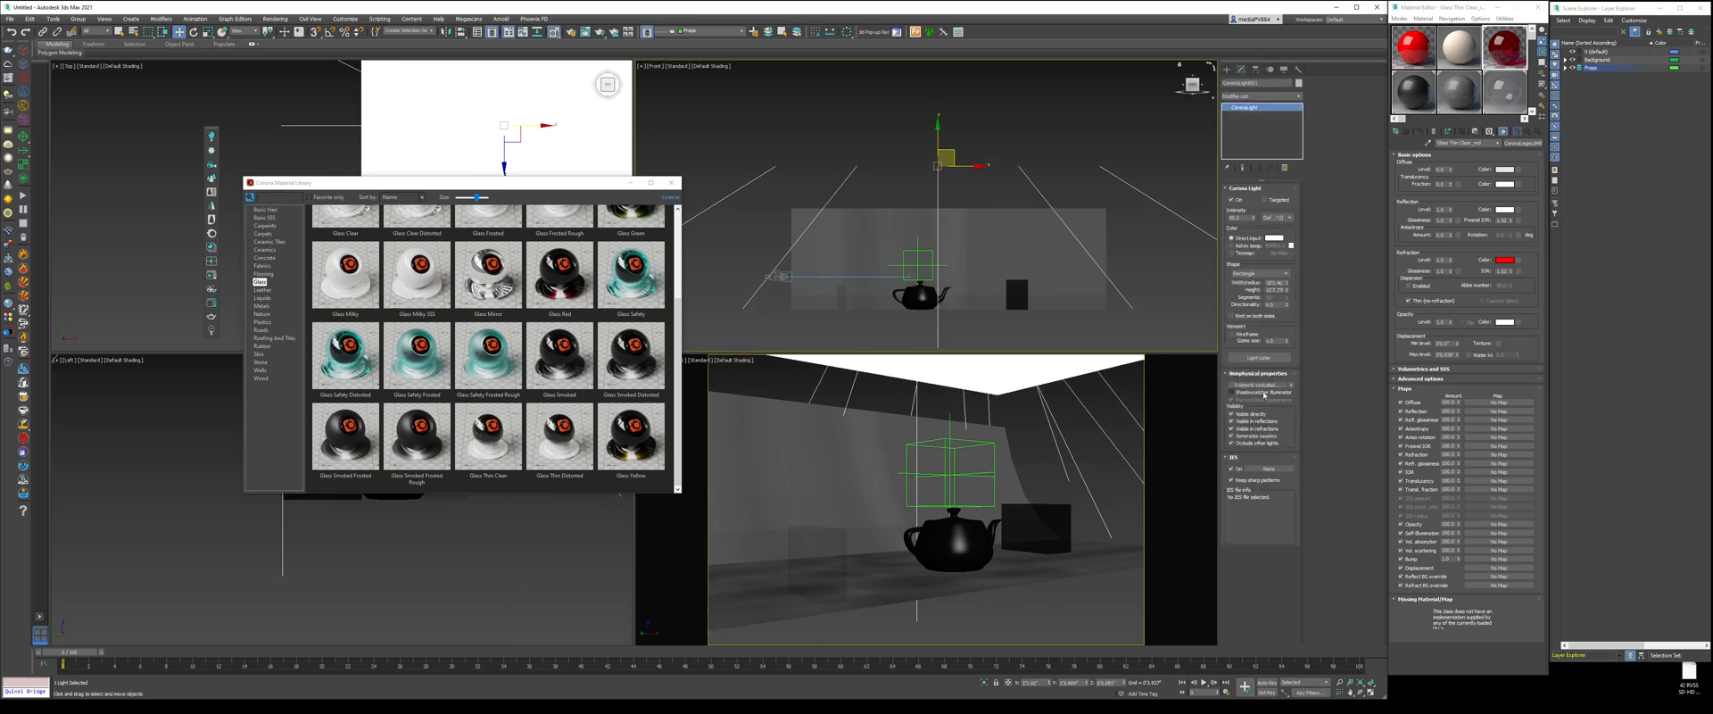
- Turn the Front viewport into a Corona Interactive viewport and start the interactive rendering session
right_click(870, 174)
left_click(661, 70)
left_click_drag(580, 182, 490, 188)
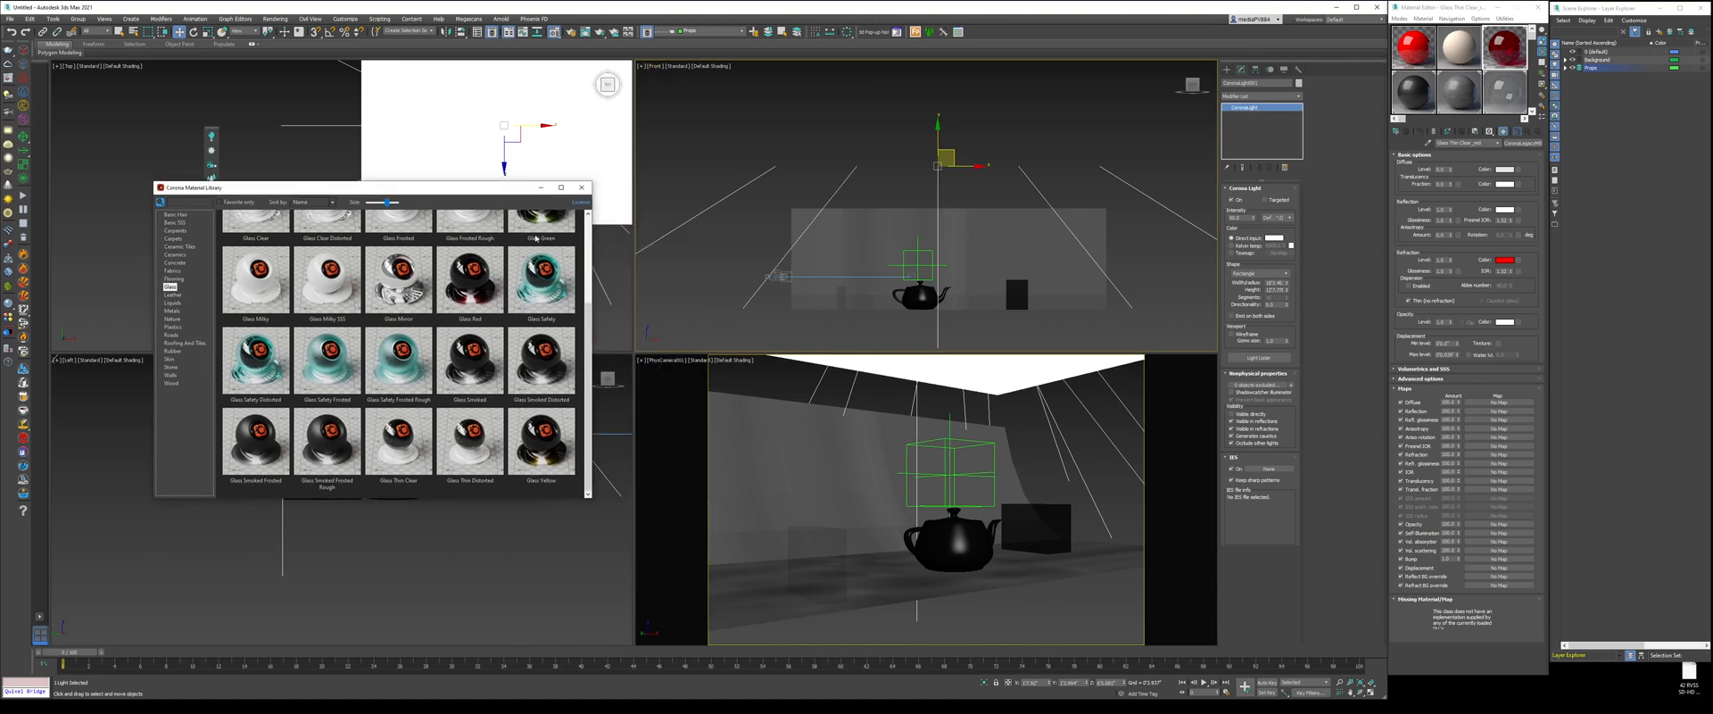
left_click(656, 68)
mouse_move(722, 204)
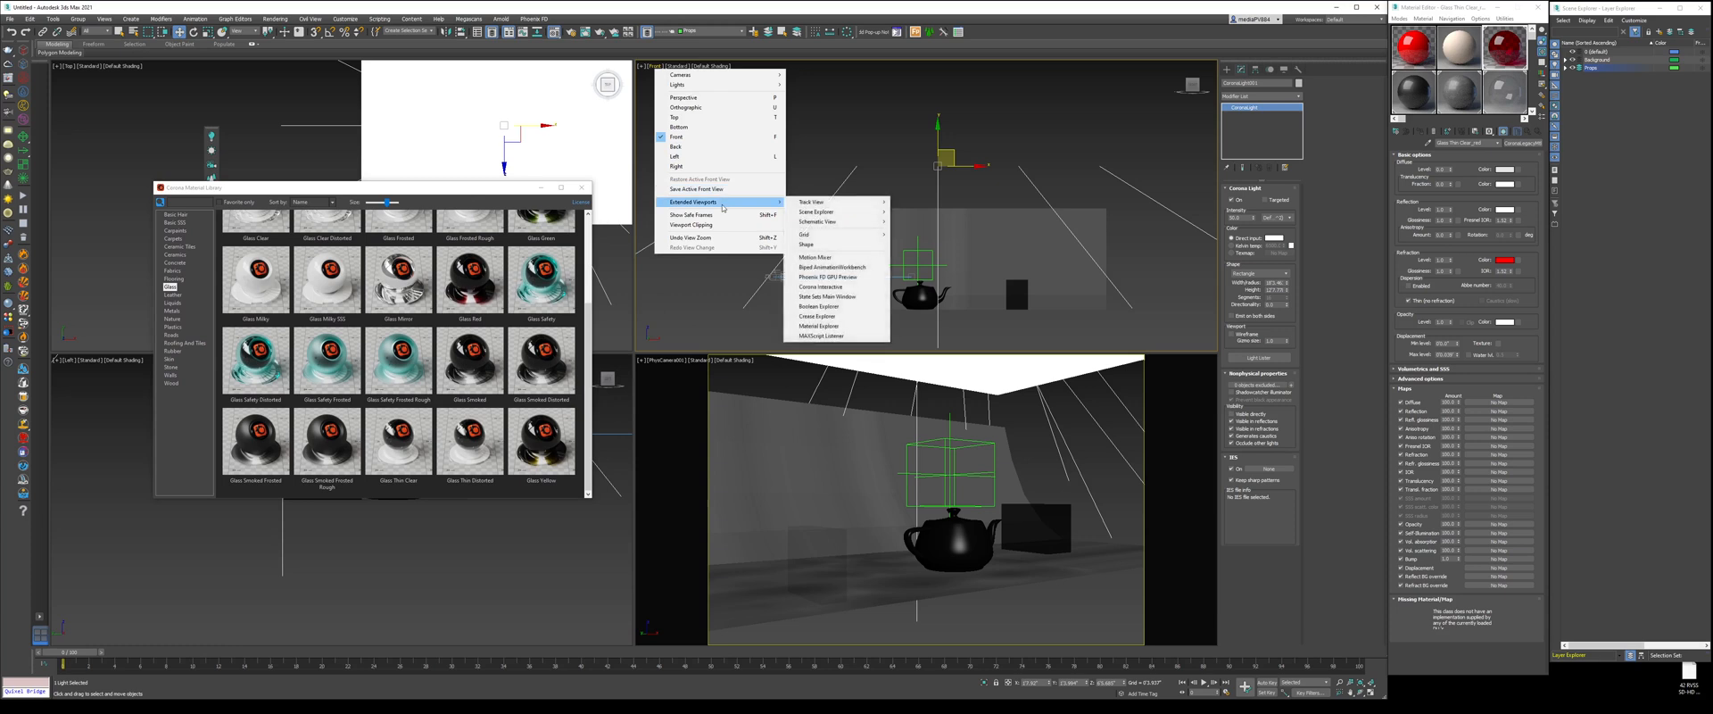
left_click(821, 286)
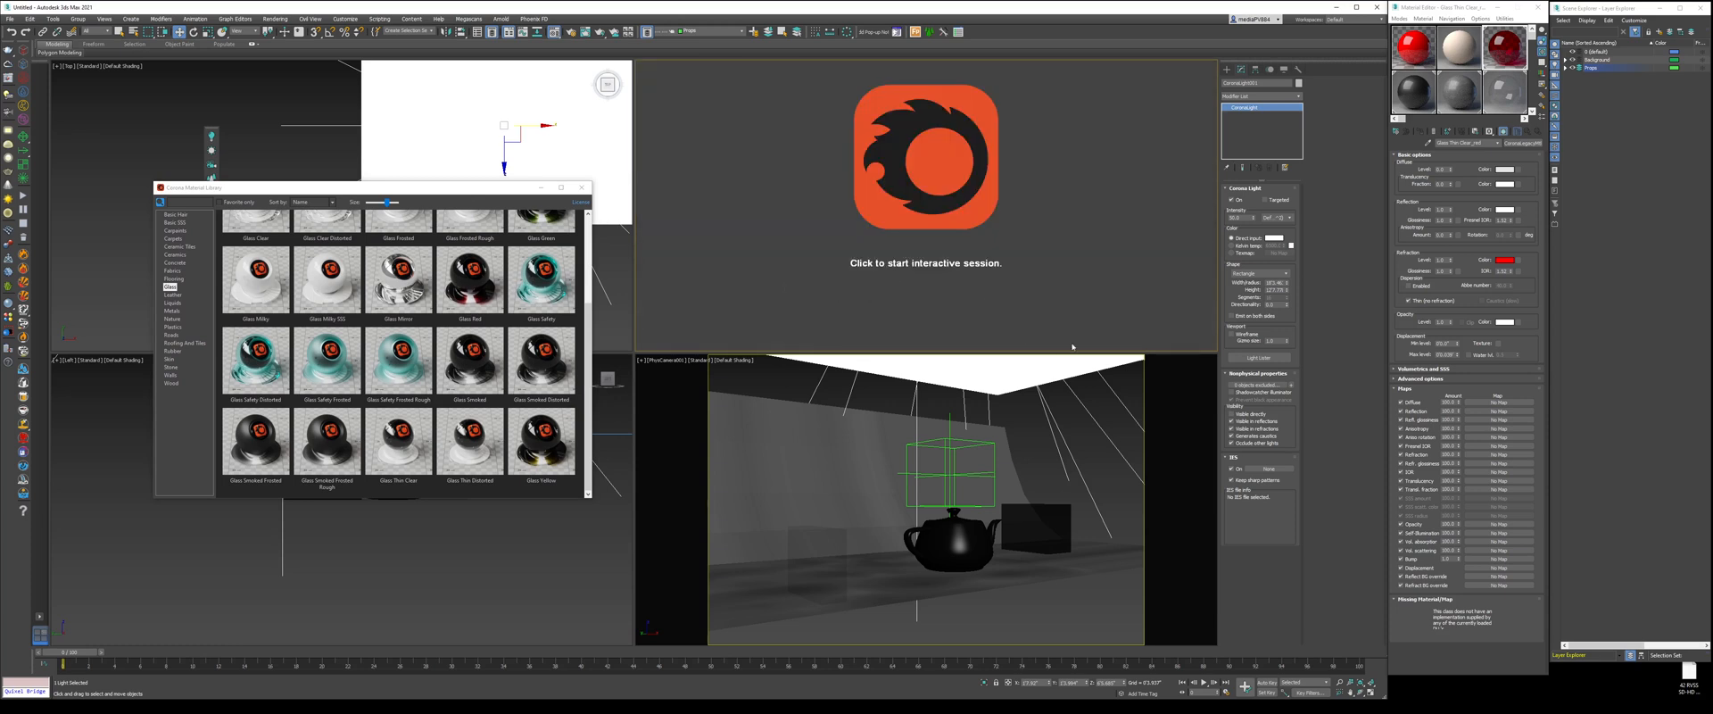
left_click(991, 242)
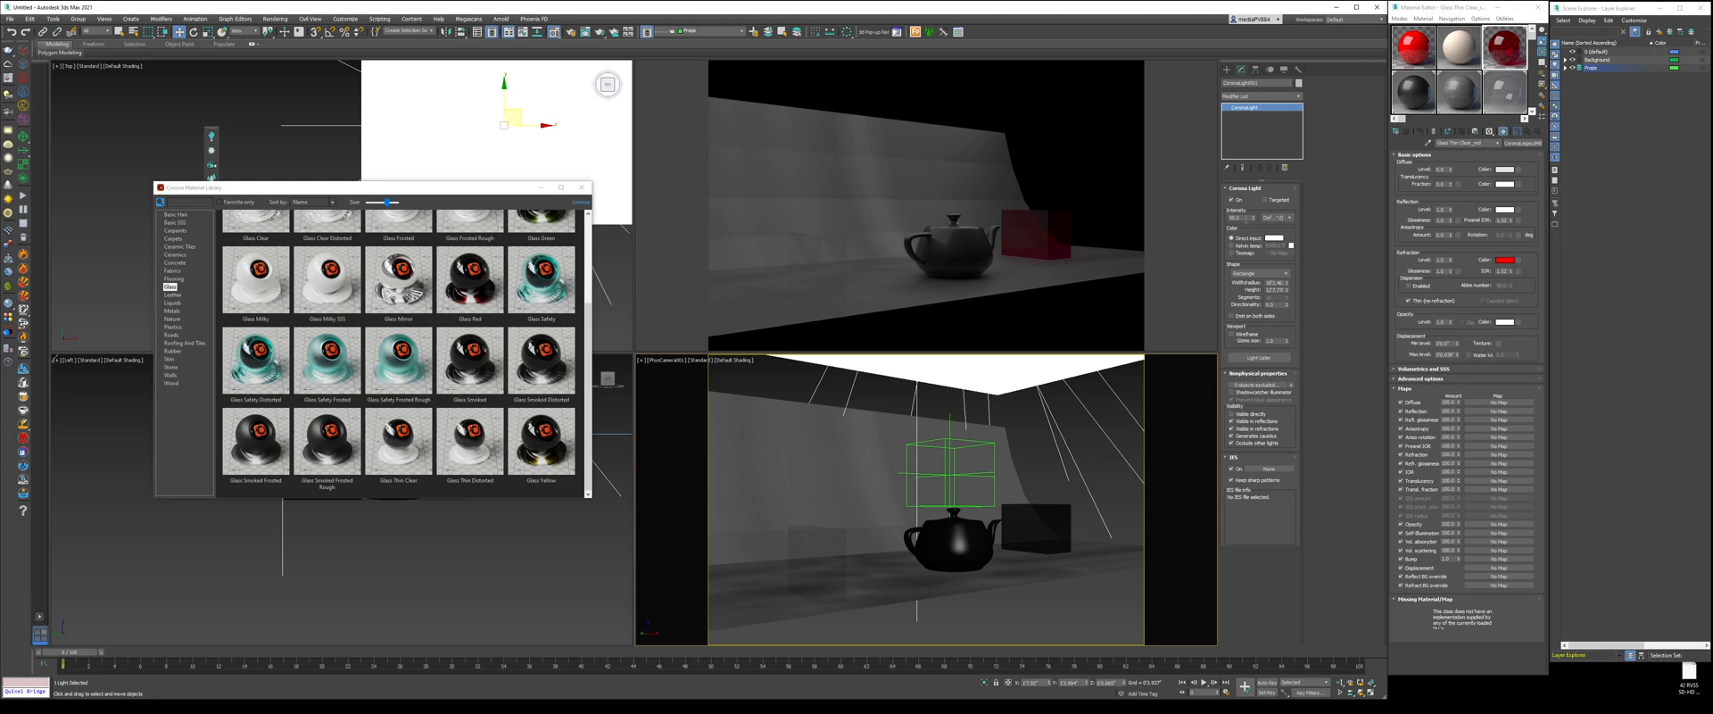
- Set the overhead Corona Light's intensity to 75
double_click(1246, 218)
type("75")
key("Return")
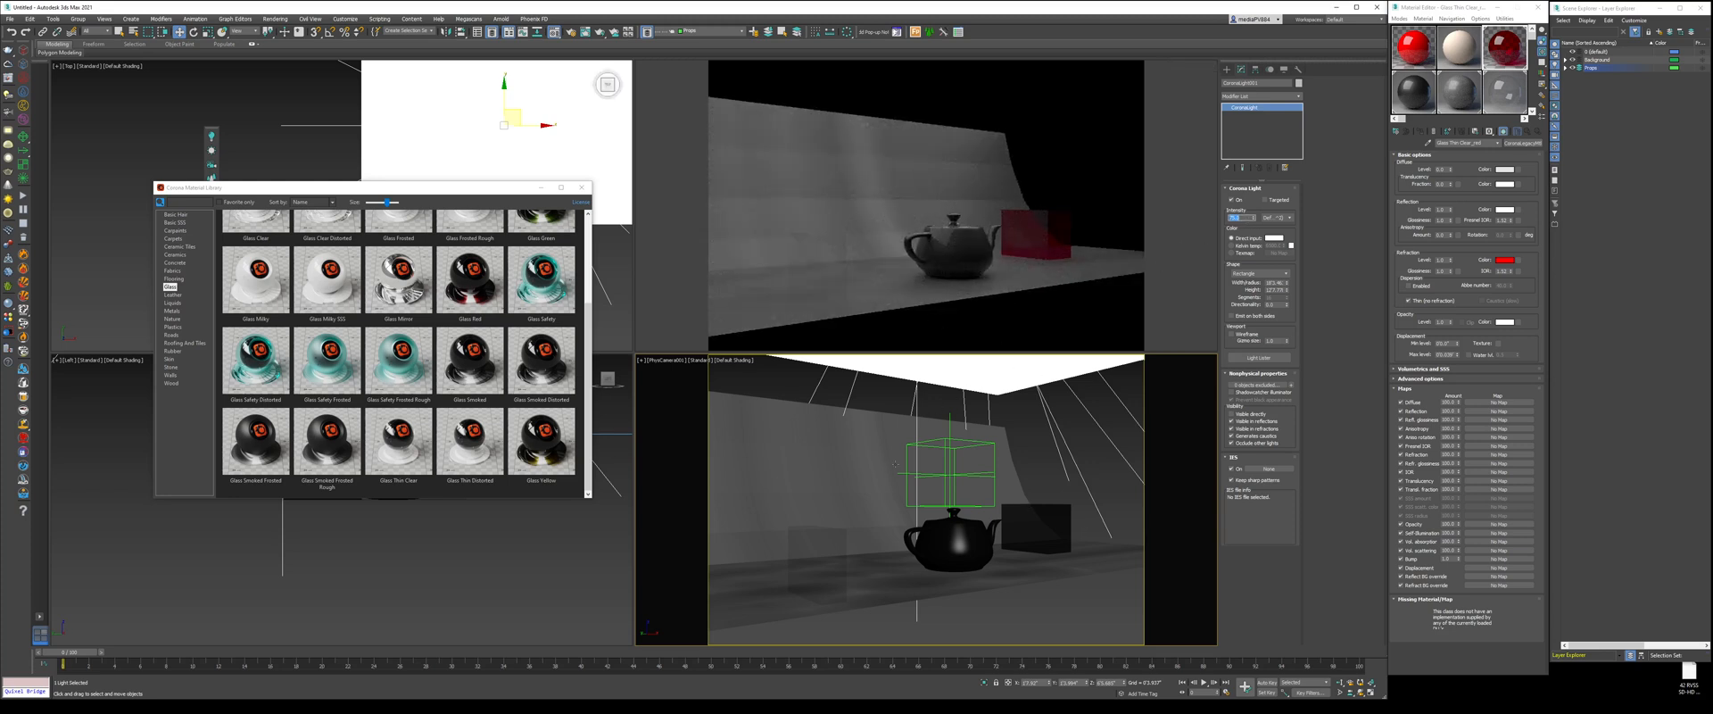
- Select the backdrop and add a UVW Map modifier to it
left_click(895, 463)
left_click(1260, 95)
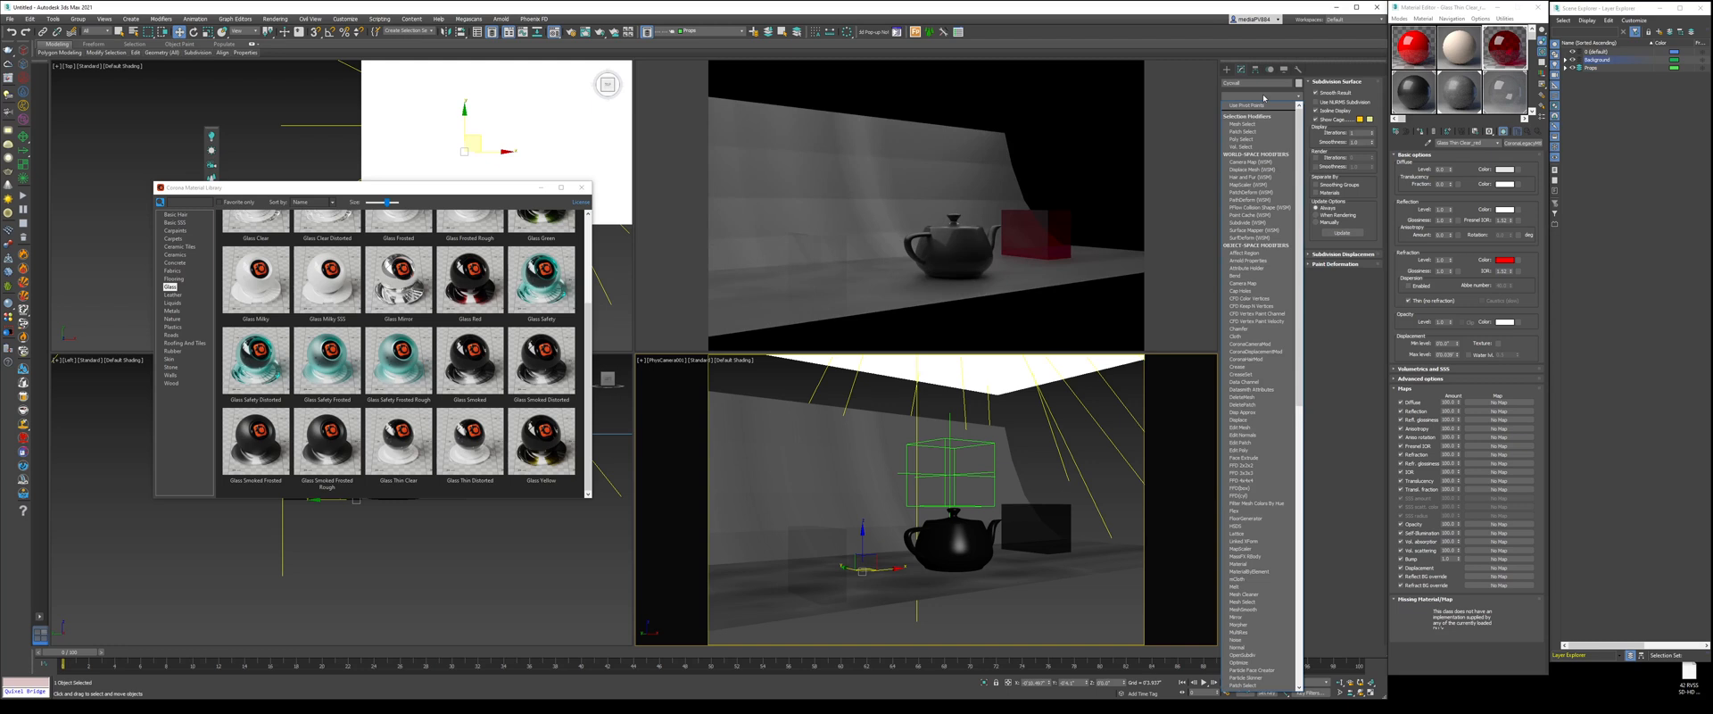
key("u")
key("u")
key("u")
key("u")
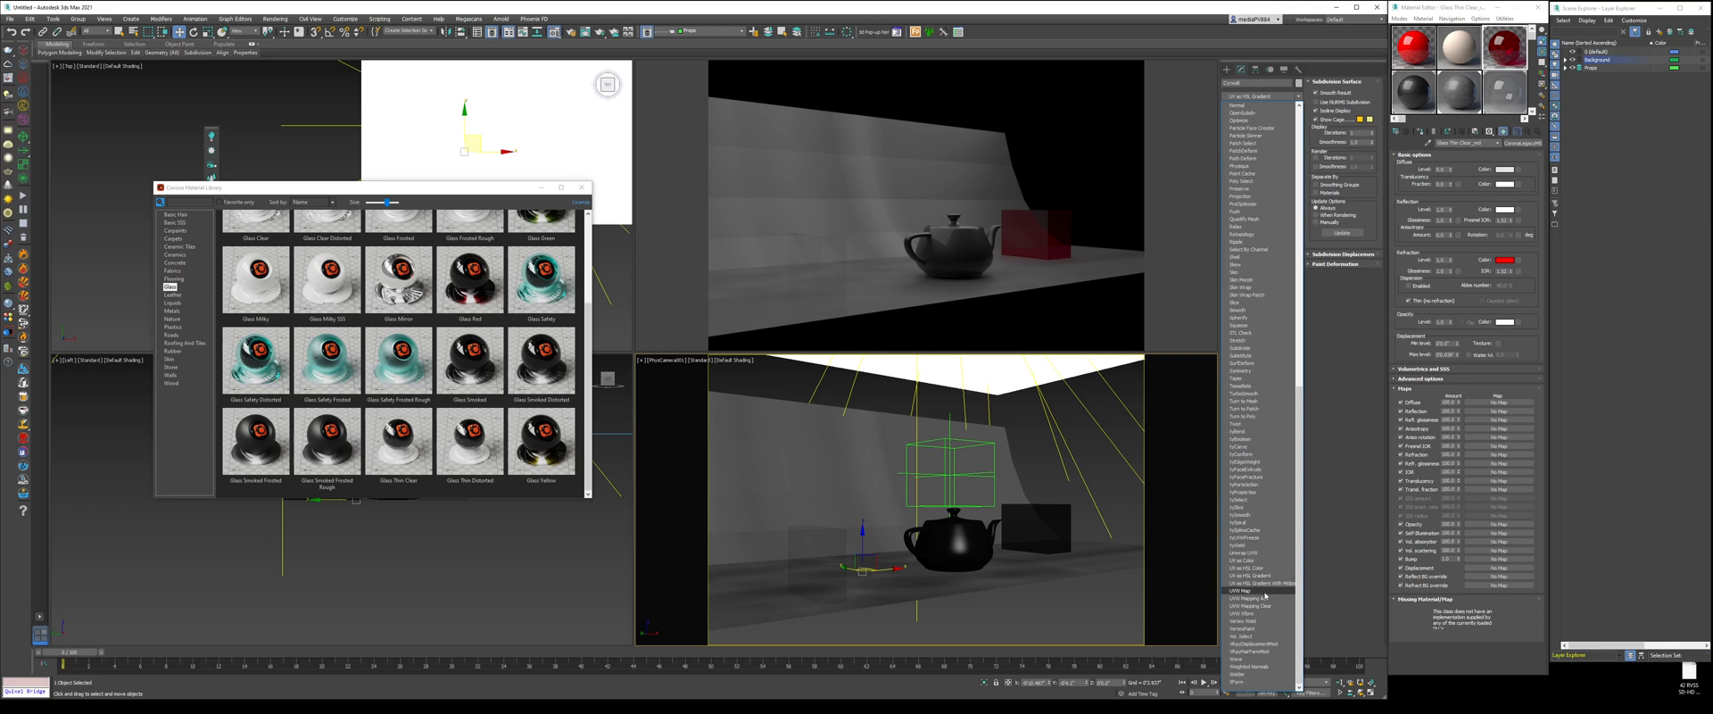
left_click(1272, 590)
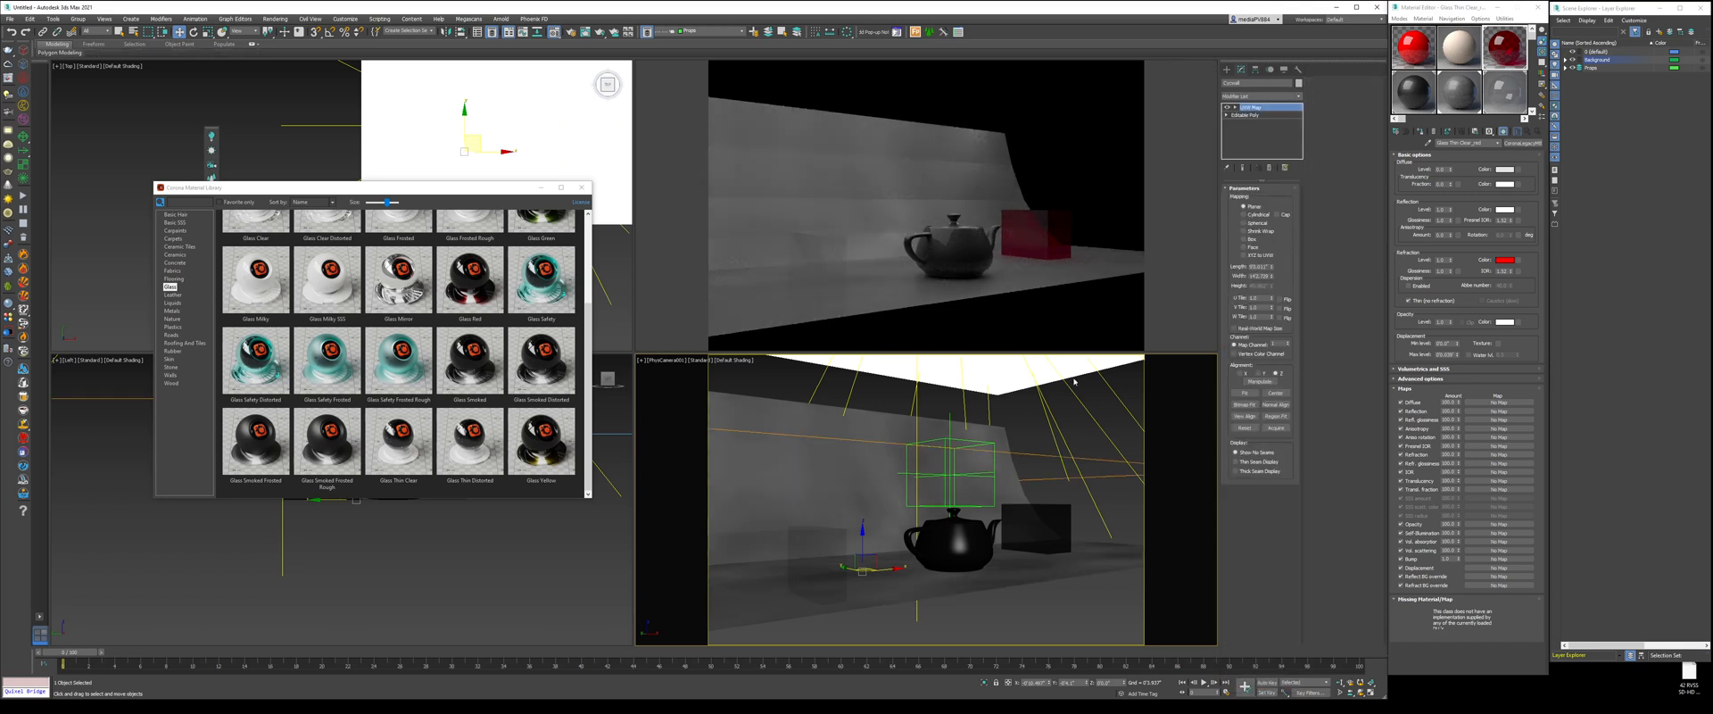
- Set both the length and the width of the backdrop's planar UVW mapping to 5
double_click(1259, 267)
type("5")
key("Tab")
type("5")
key("Return")
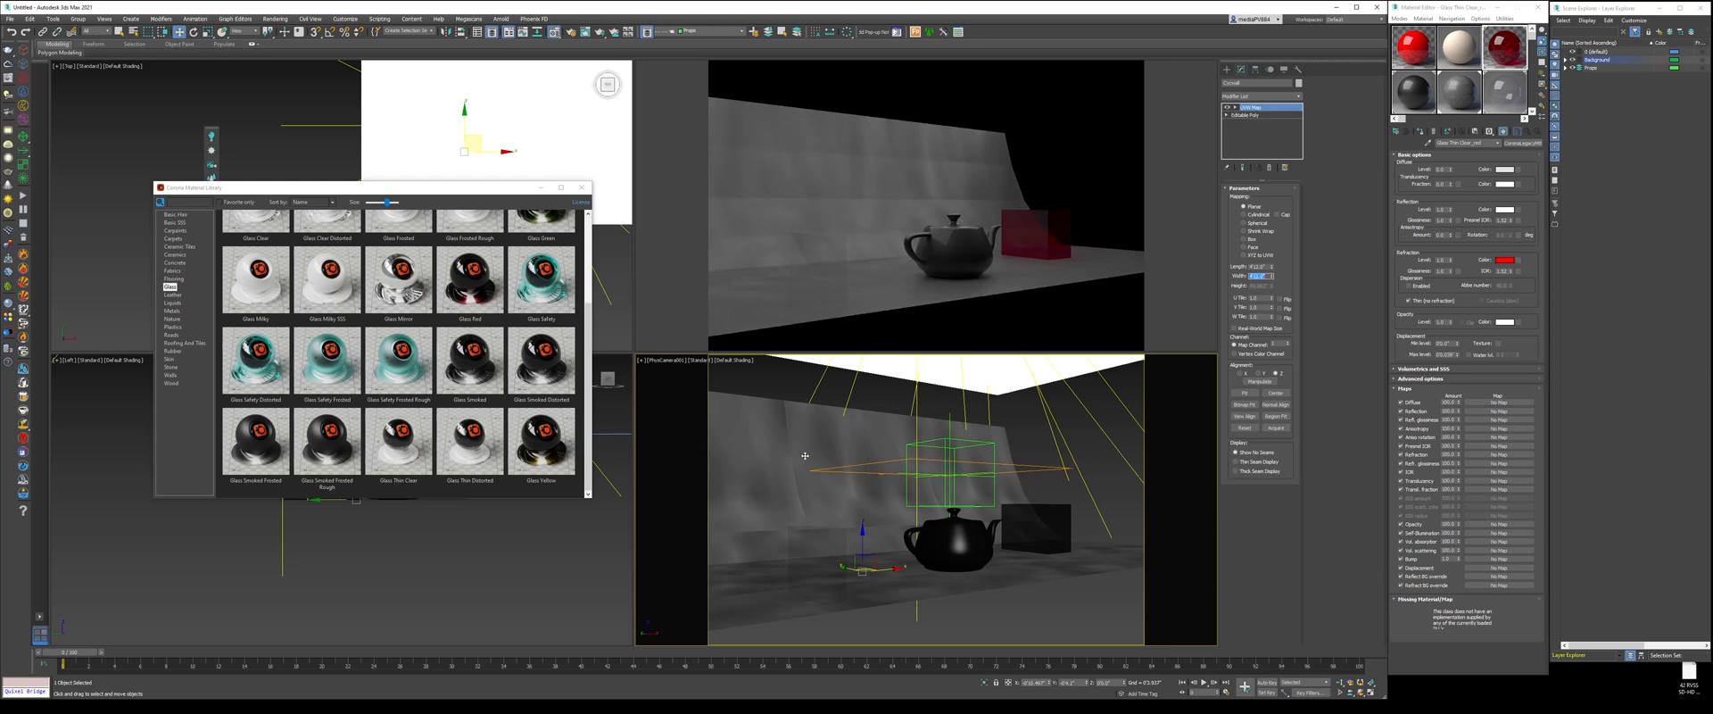
- Add a TurboSmooth modifier to the backdrop, raise its iterations, and clear the selection
right_click(949, 467)
left_click(968, 487)
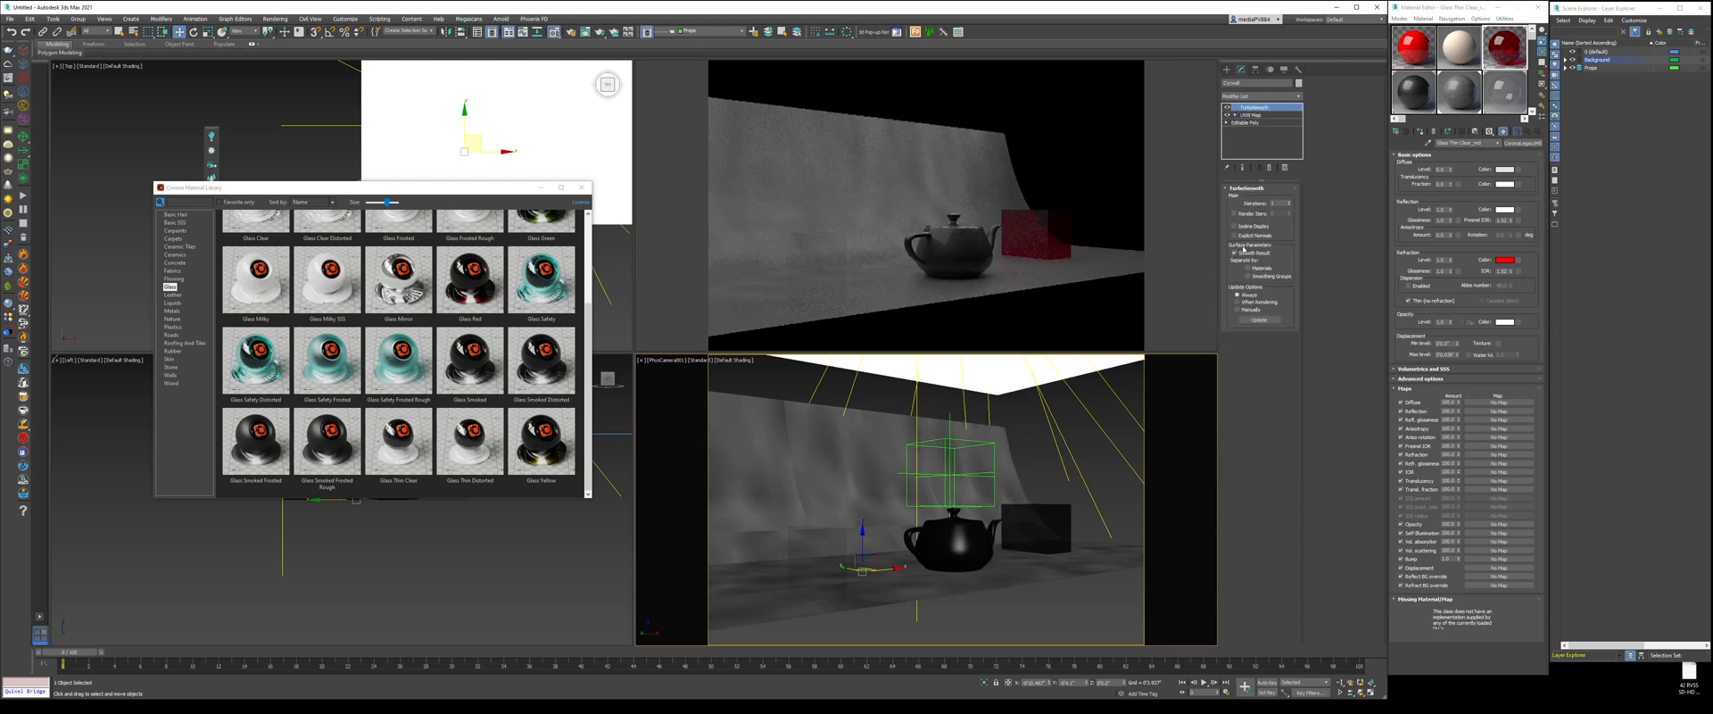
left_click(1289, 202)
left_click(1080, 479)
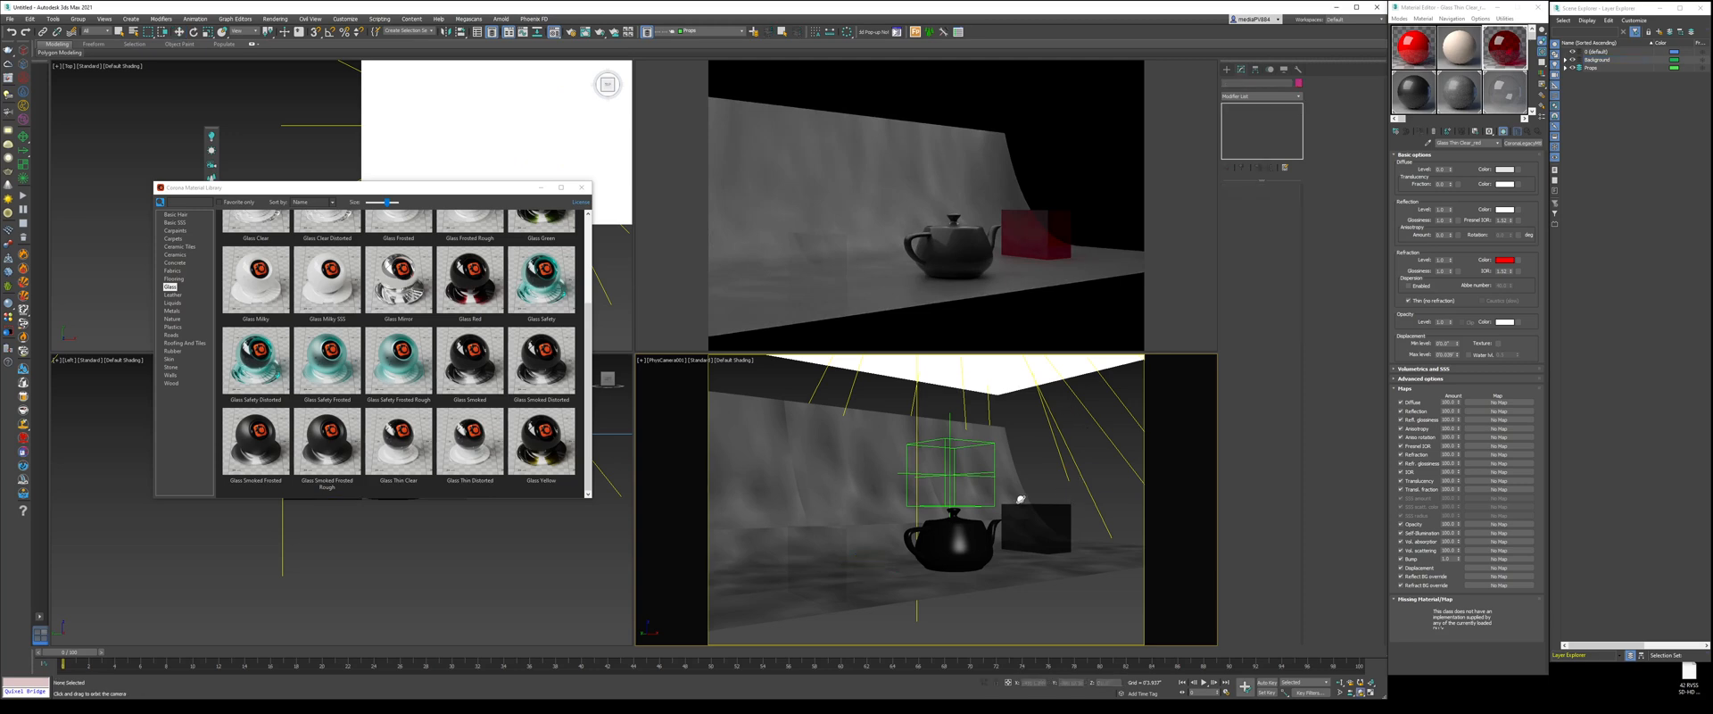
- Orbit the Physical camera to a more frontal view of the teapot and return to the Move tool
middle_click_drag(1020, 501, 951, 502, "alt")
key("w")
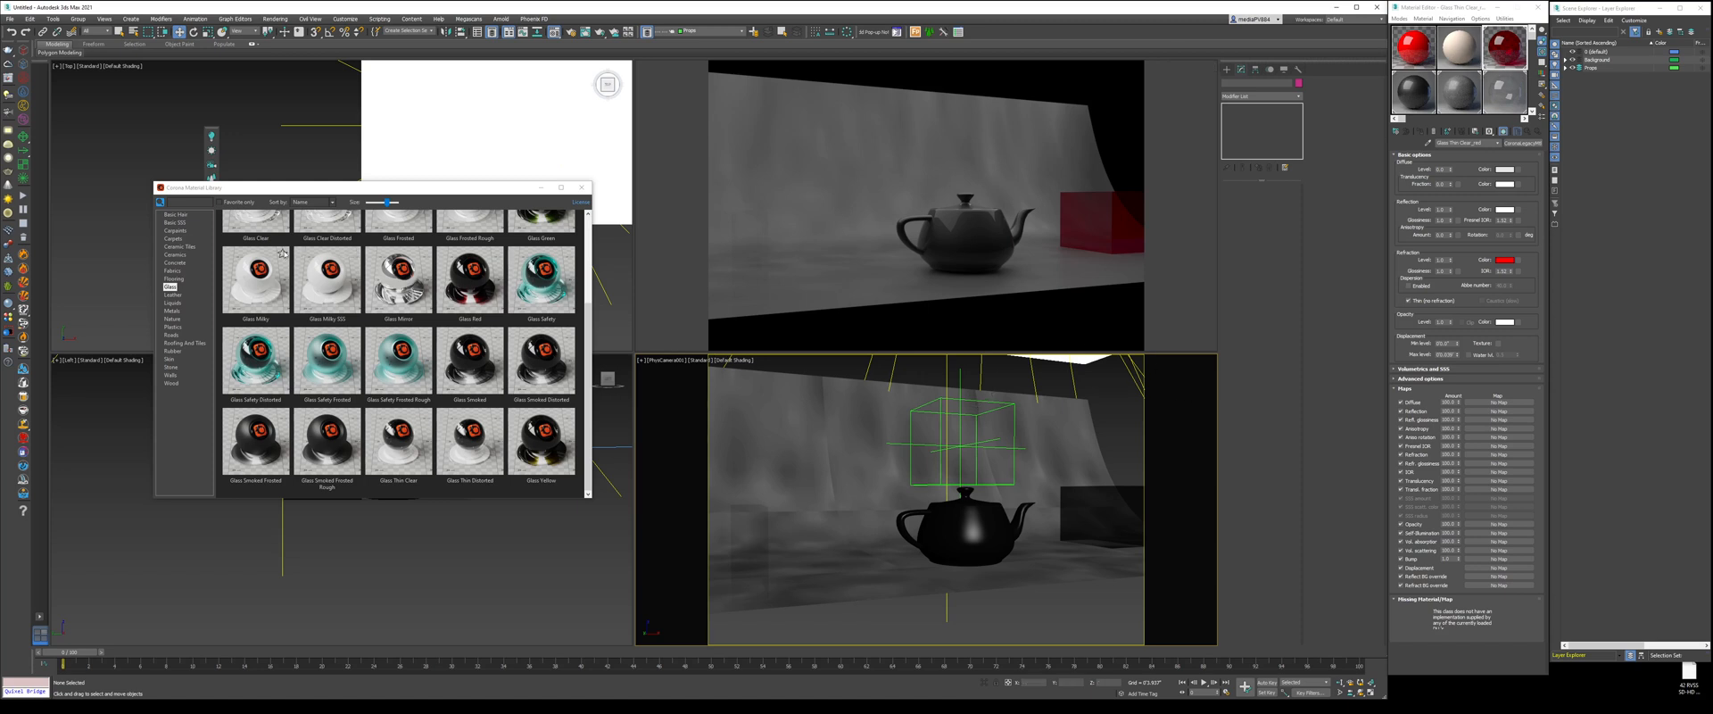
- Open the render setup, look at Corona's general scene and environment settings, and close it
left_click(476, 591)
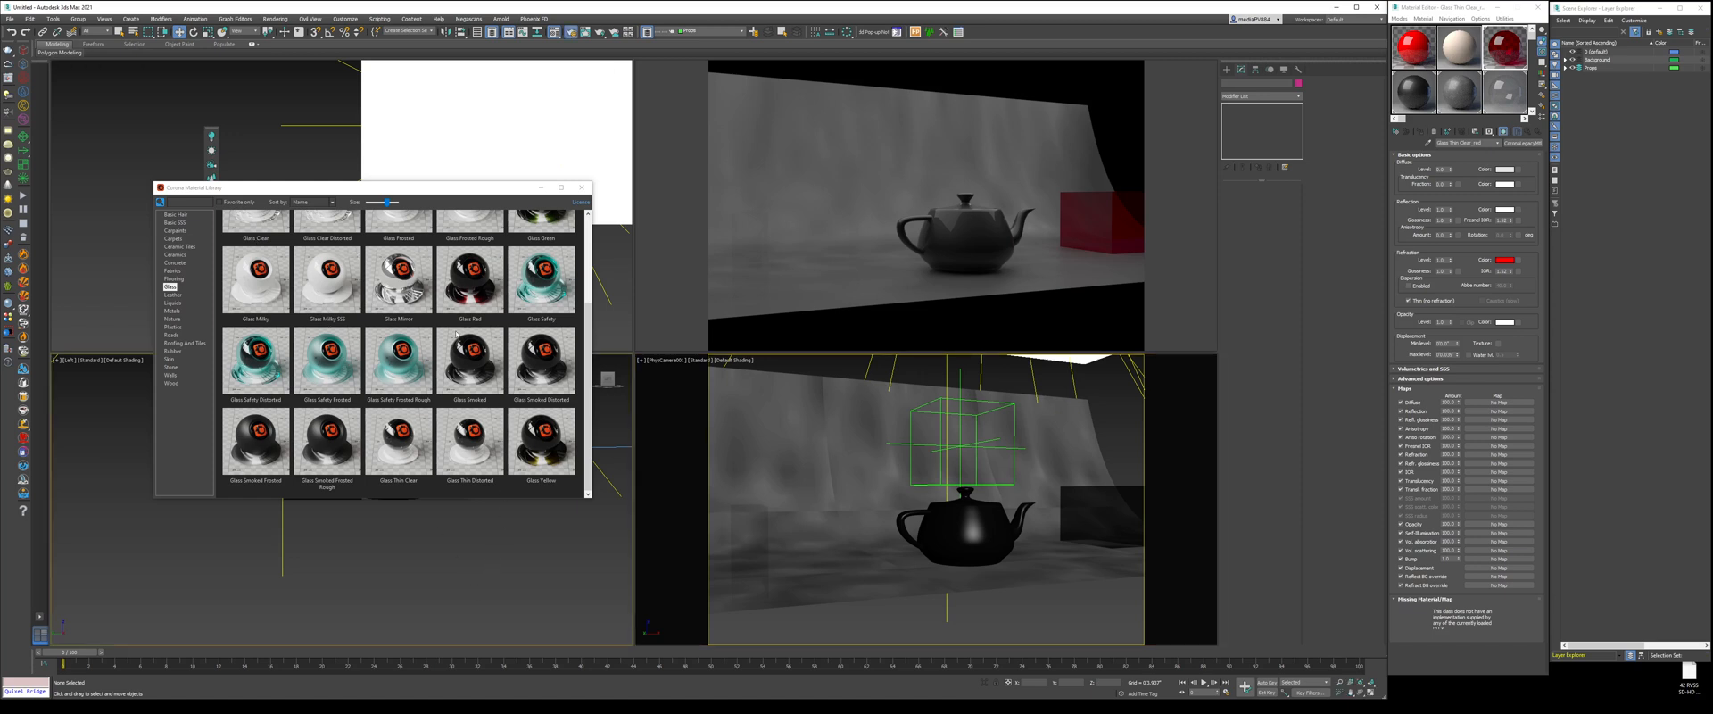
key("F10")
left_click(126, 157)
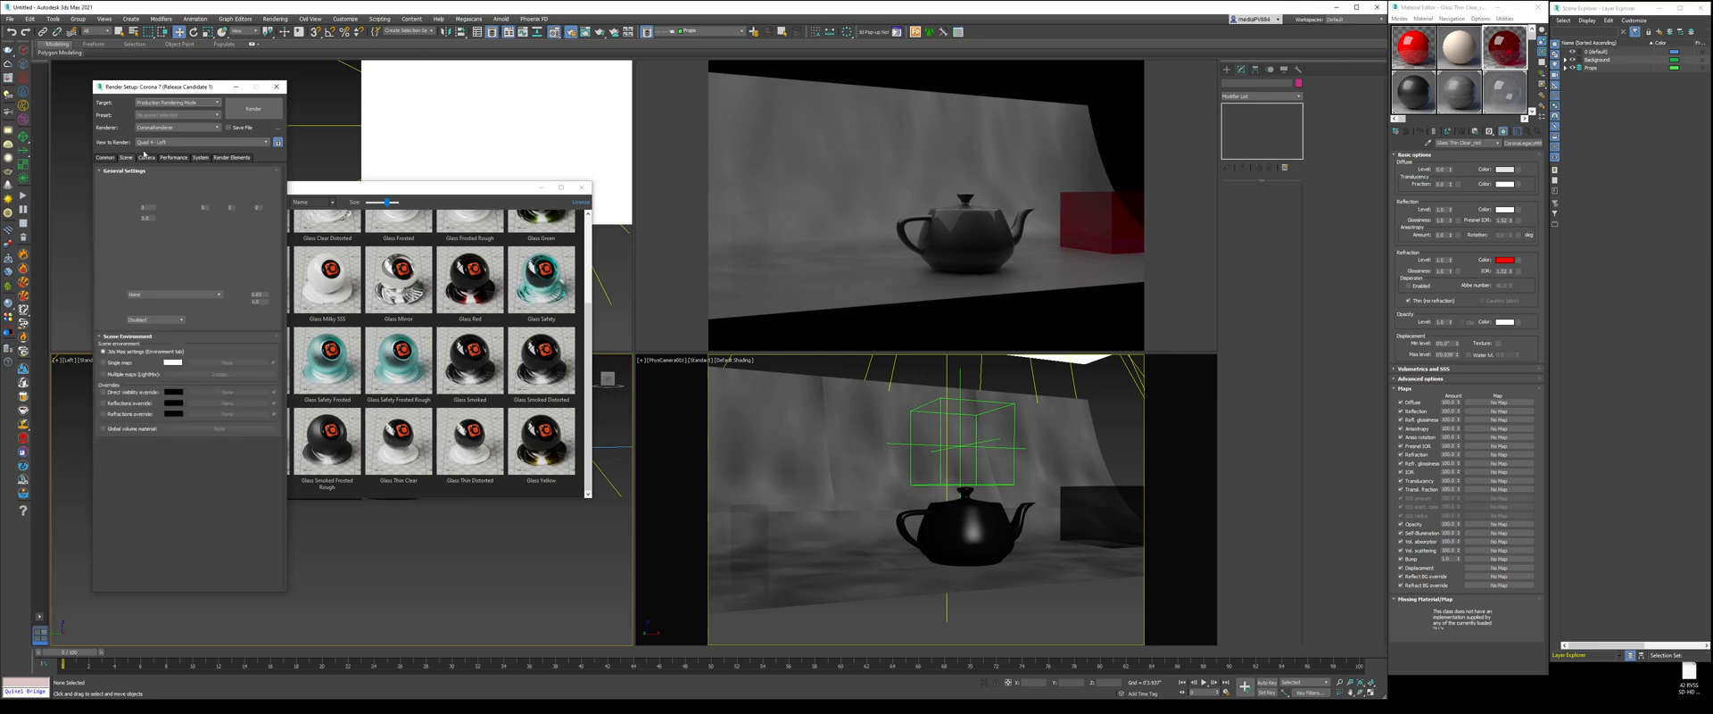
left_click(278, 87)
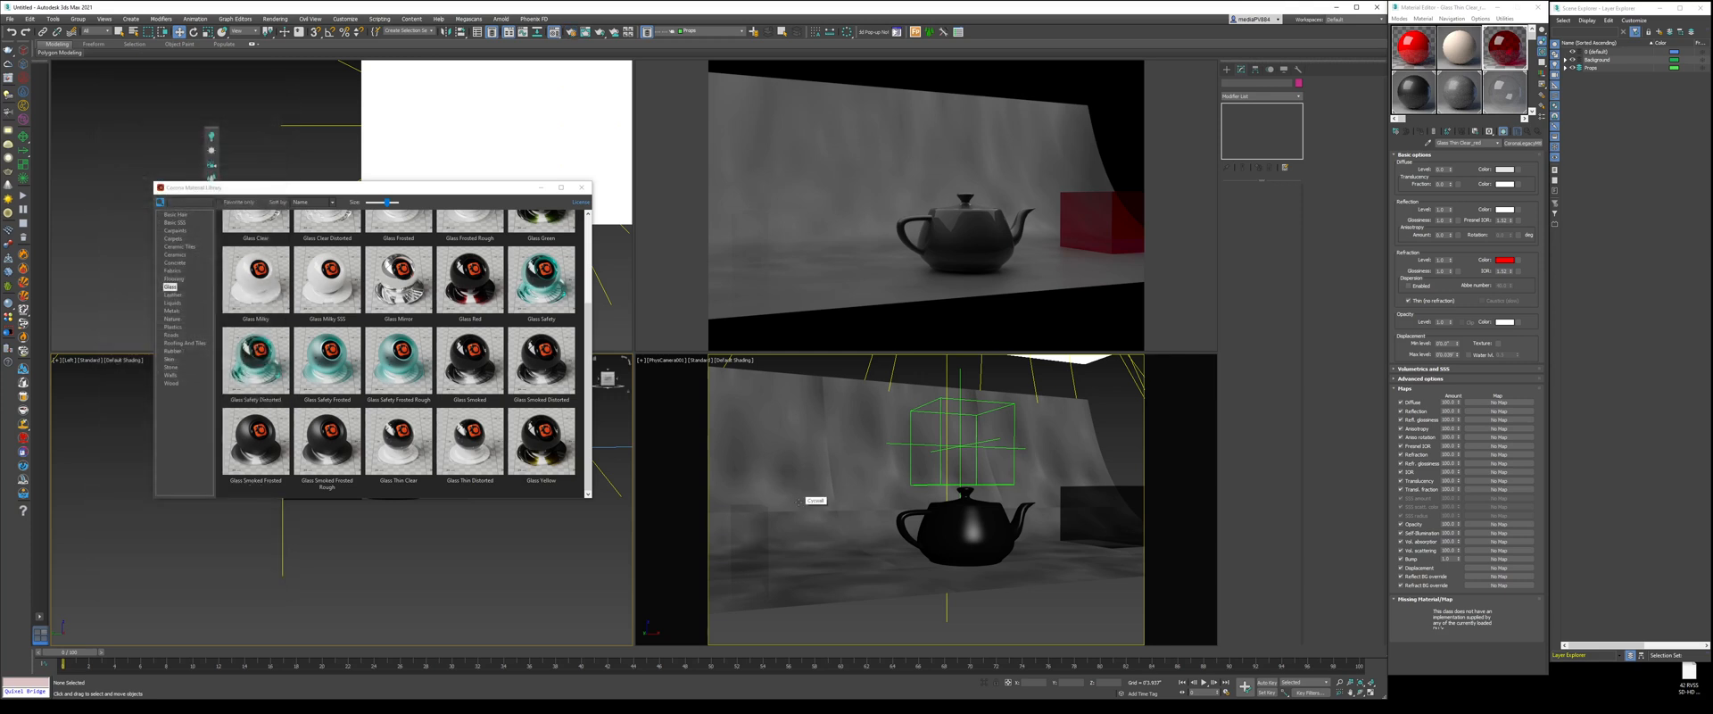